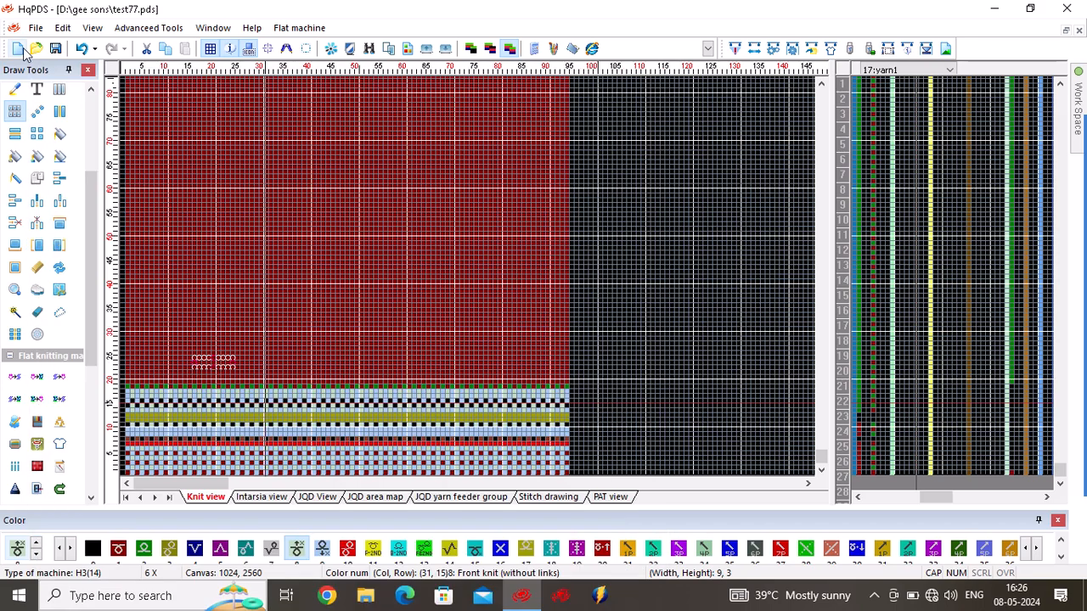
left_click(421, 223)
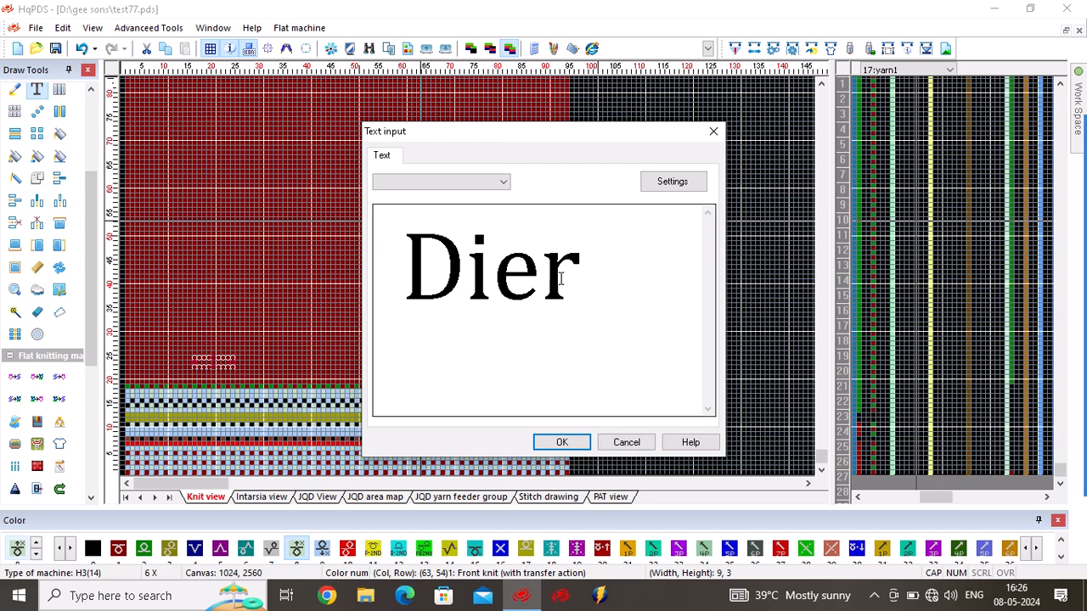
left_click_drag(581, 270, 384, 244)
left_click(665, 178)
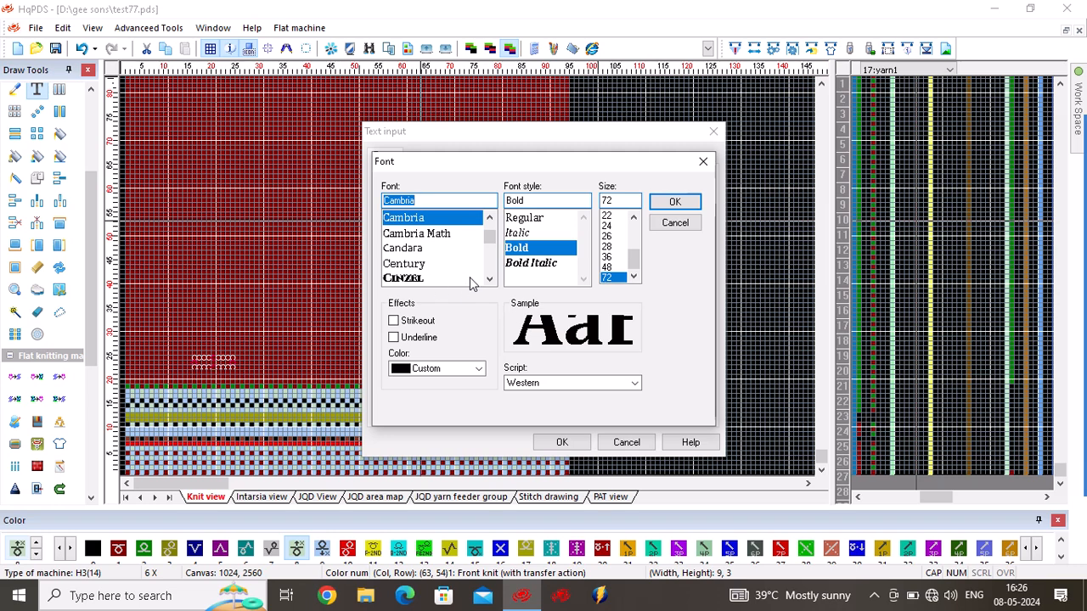
left_click(633, 217)
left_click(607, 225)
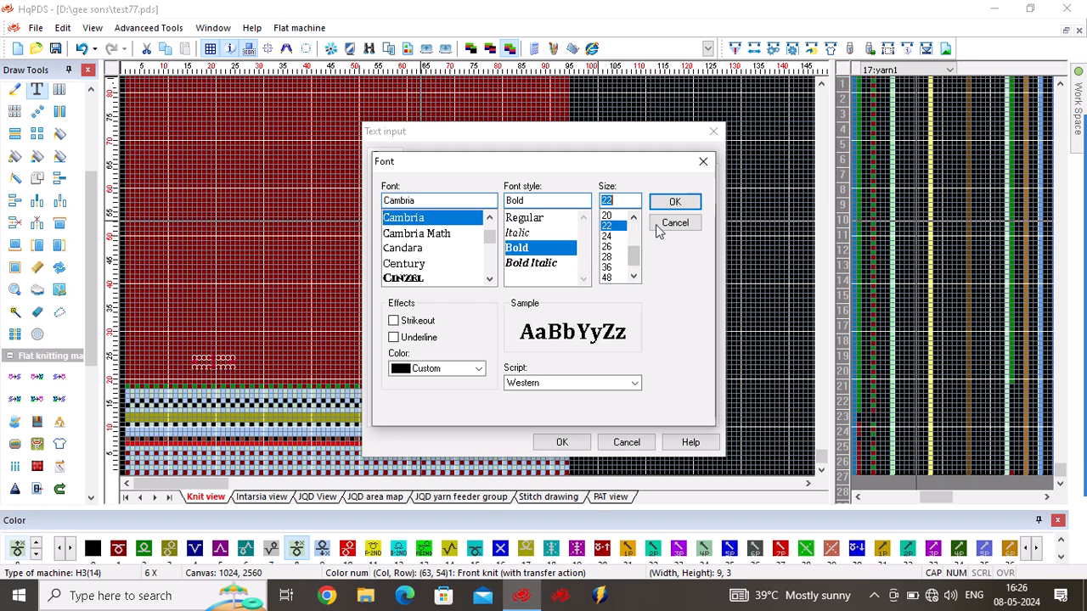
left_click(673, 222)
left_click_drag(473, 229, 368, 228)
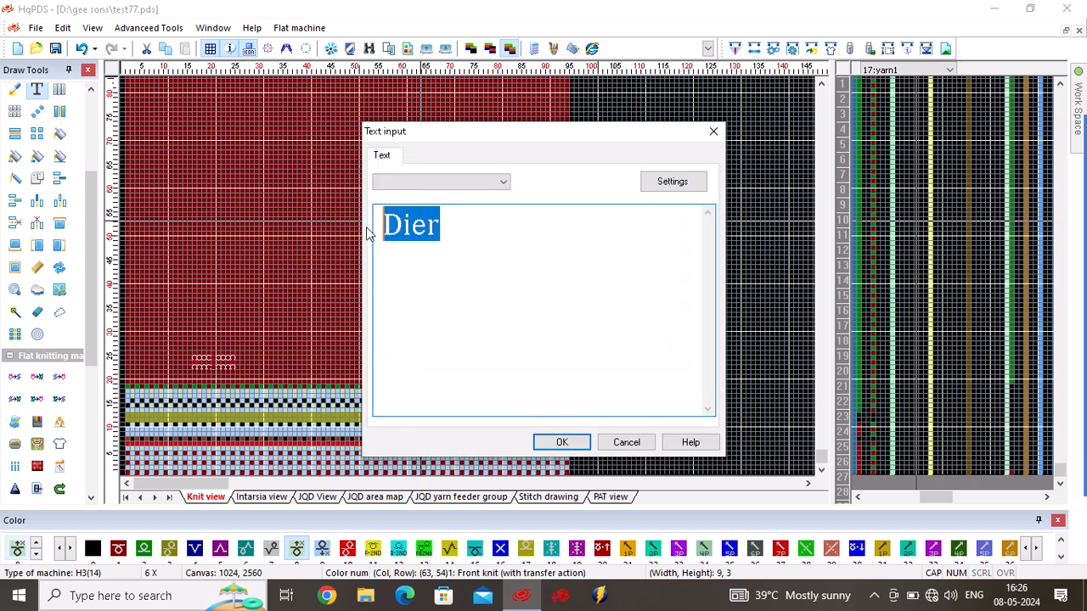
type("HI DW")
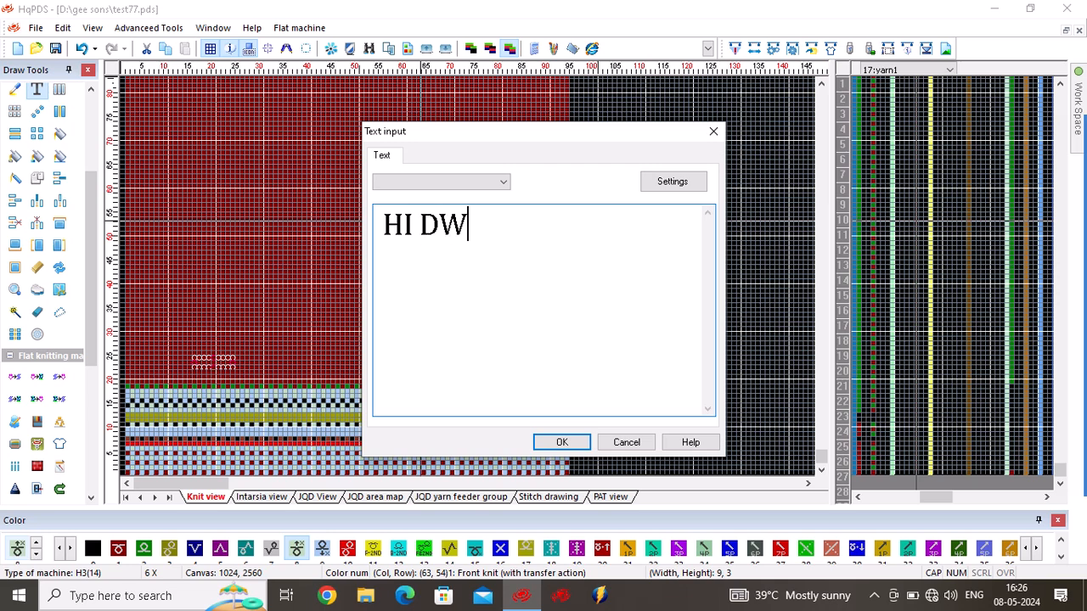
key("BackSpace")
type("EAR")
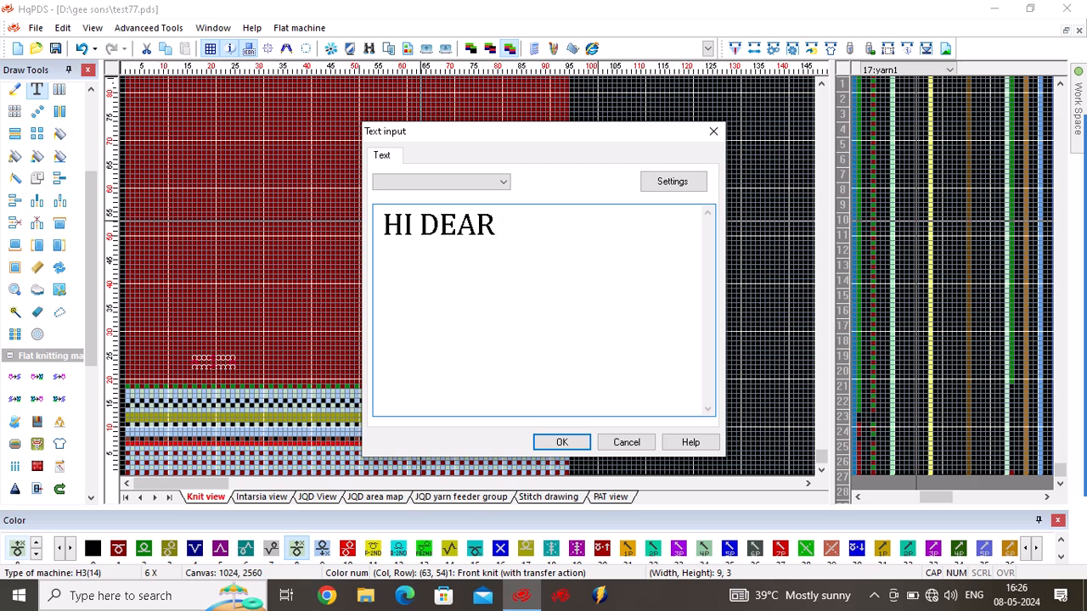
type(" FRI")
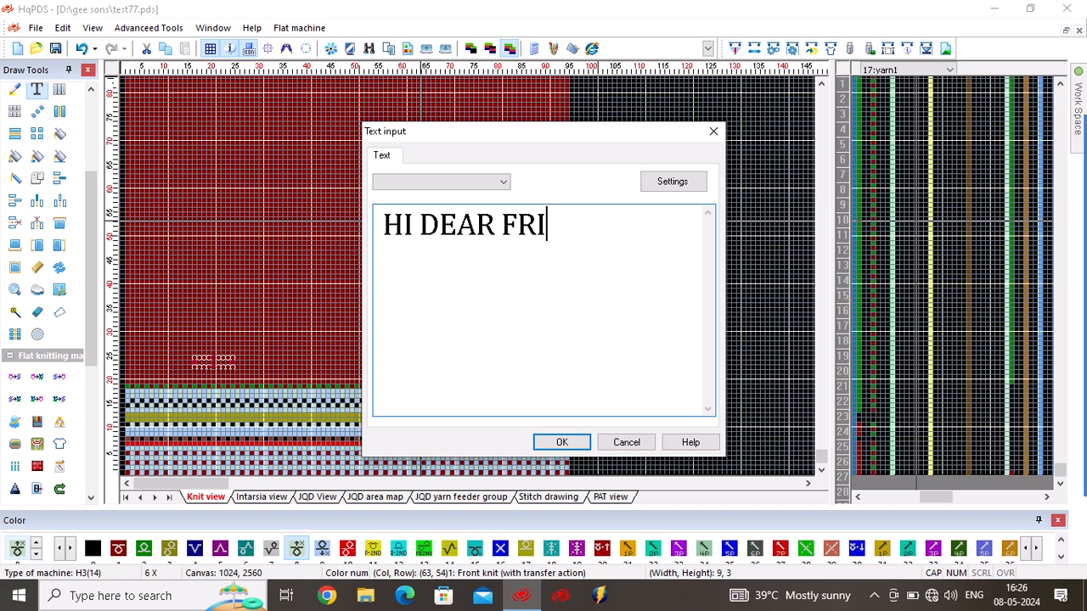
type("EB")
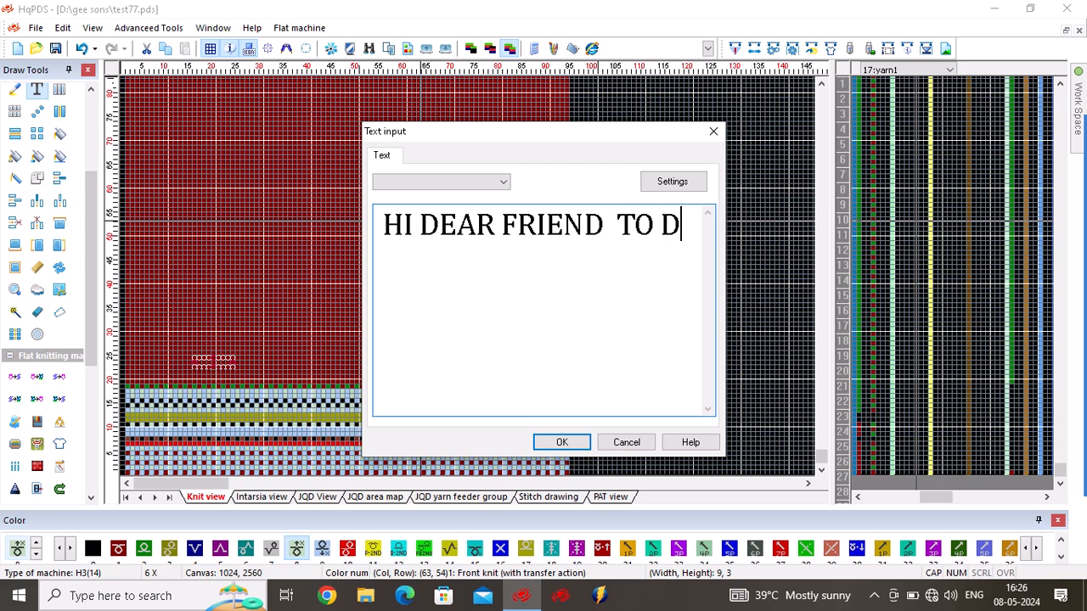
type("A")
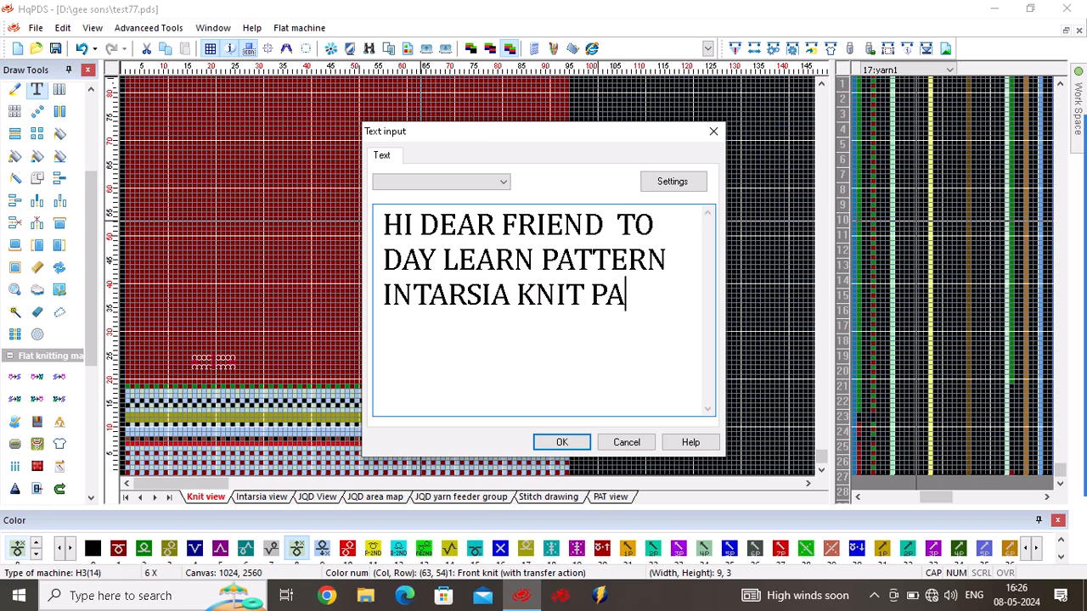
type("TTERN LOCAL P")
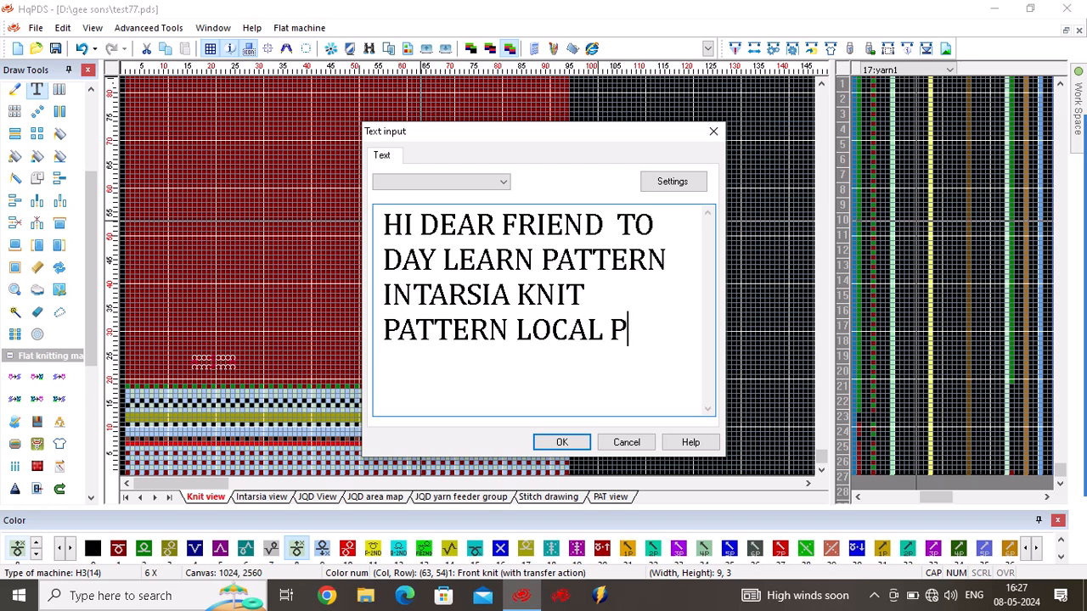
type("TTER")
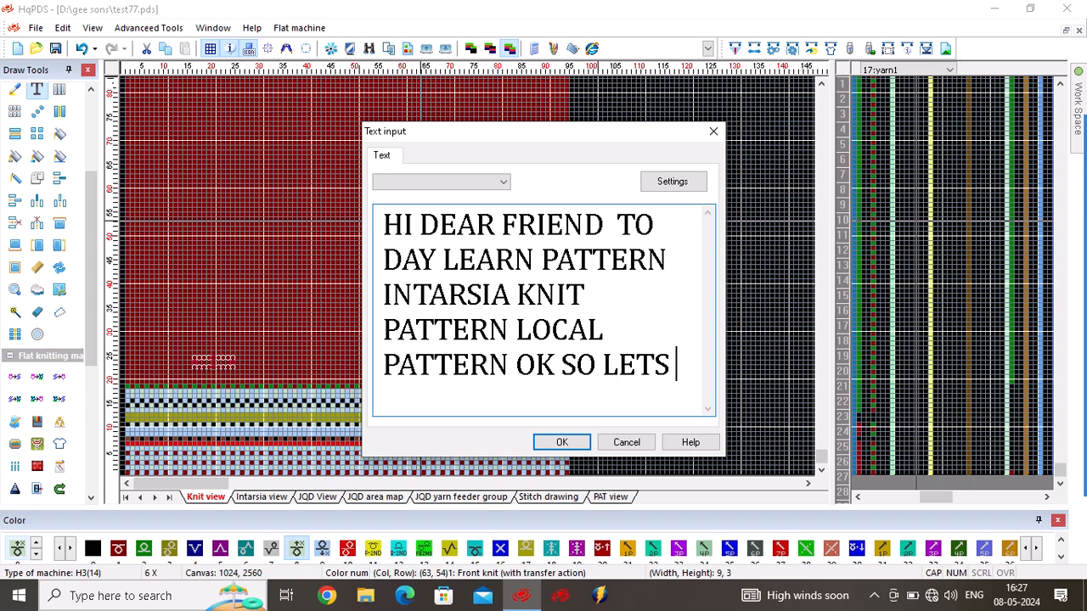
type("T")
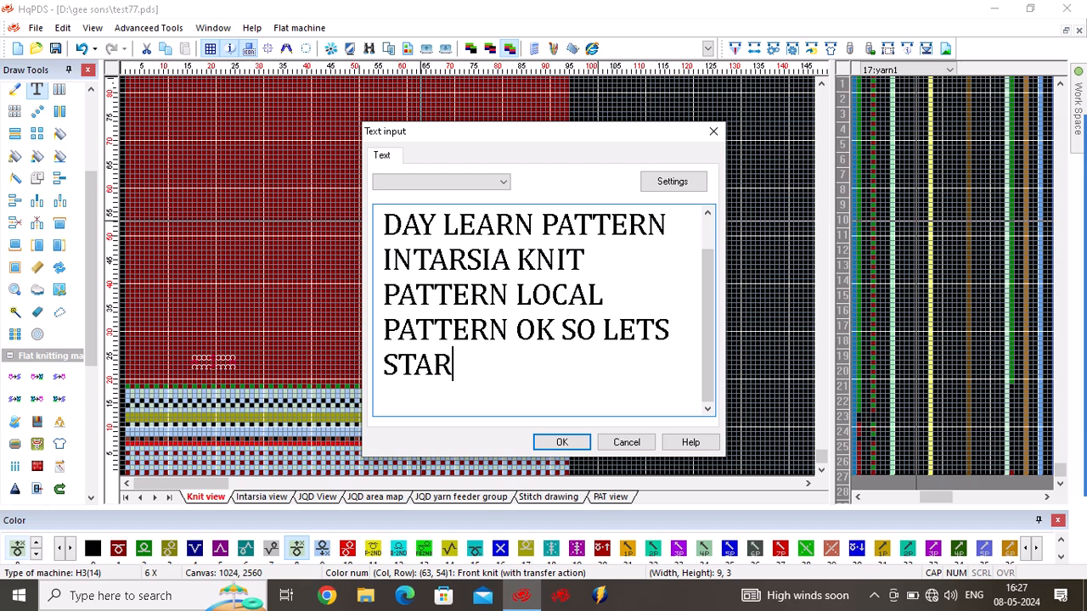
type("ART NO")
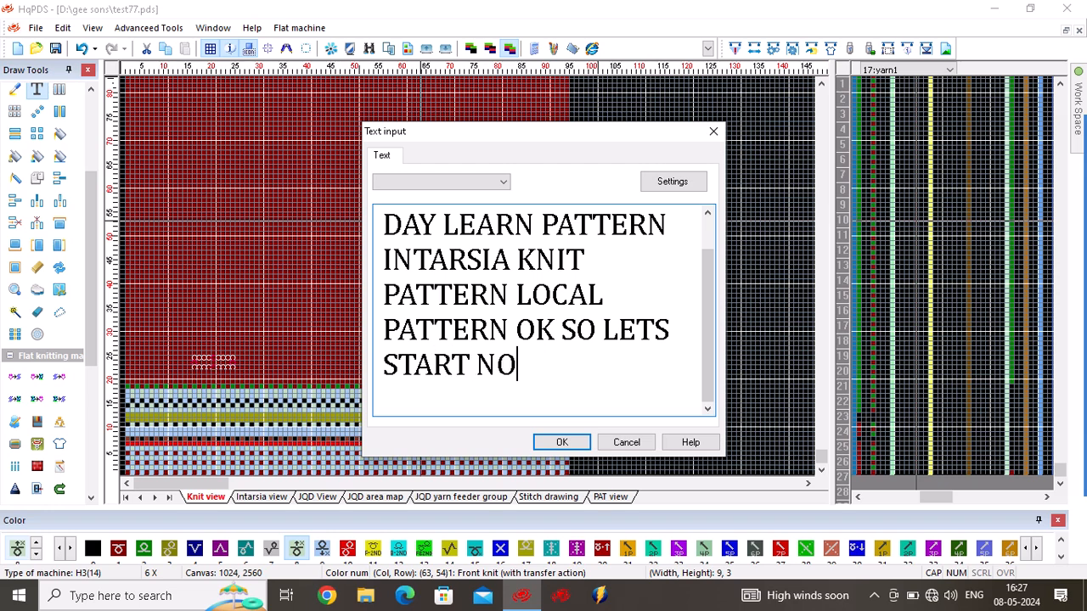
type("W")
left_click(626, 446)
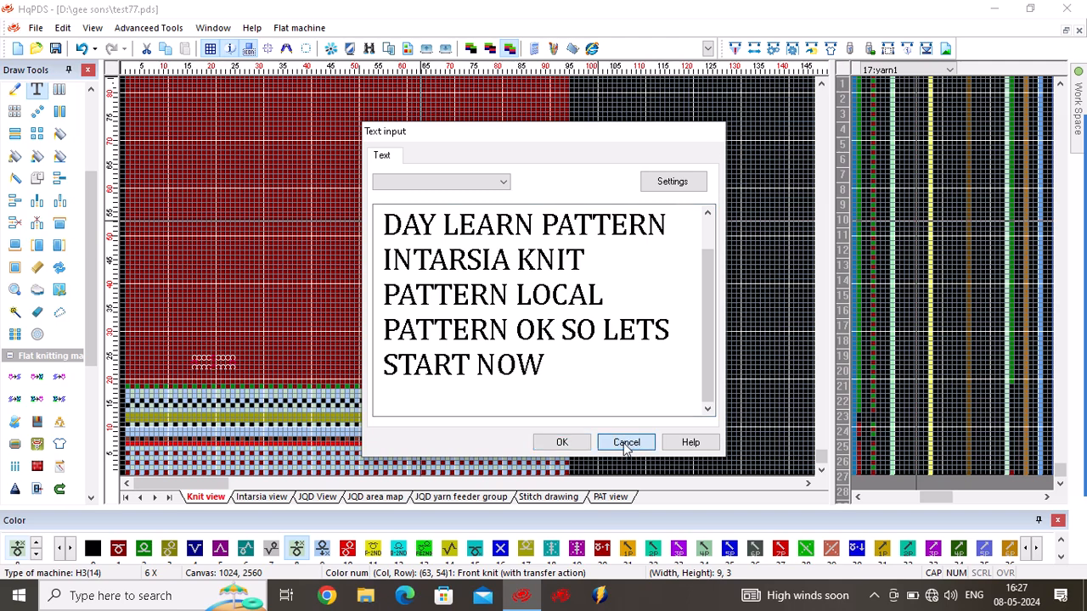
Select the red knit area above the striped bottom rows, 93 columns wide and 106 rows high
scroll(163, 313, "up", 1)
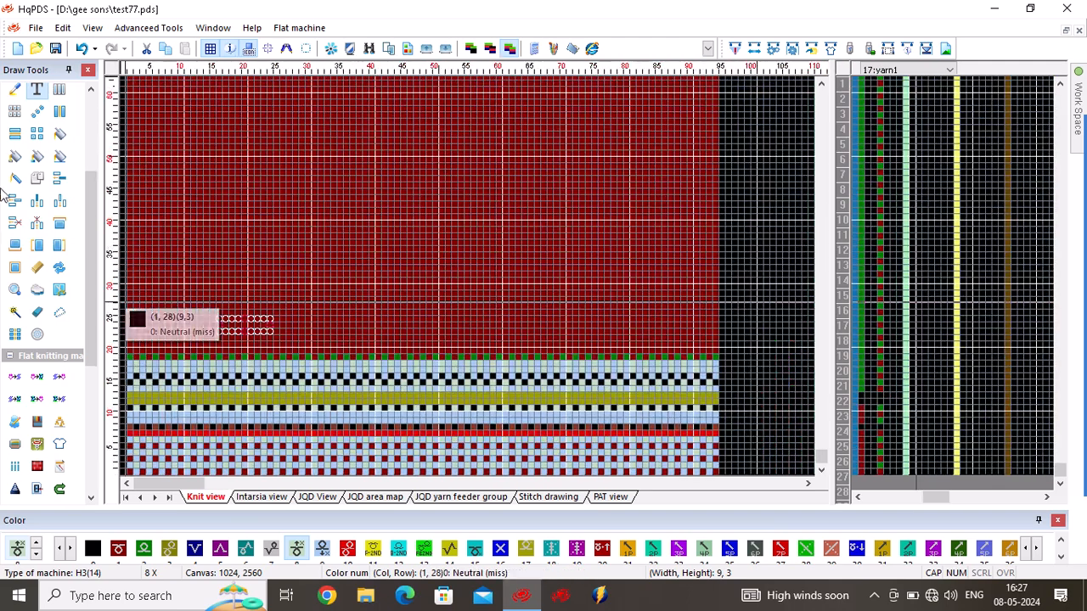
left_click(19, 114)
left_click_drag(225, 192, 251, 185)
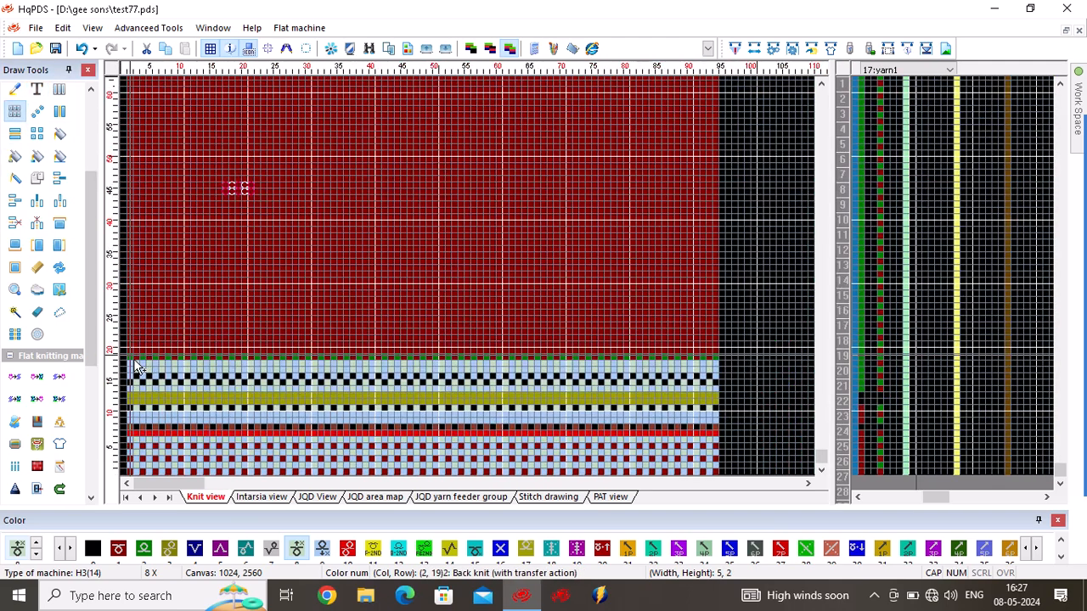
left_click_drag(130, 351, 545, 160)
scroll(444, 279, "down", 3)
scroll(323, 338, "down", 3)
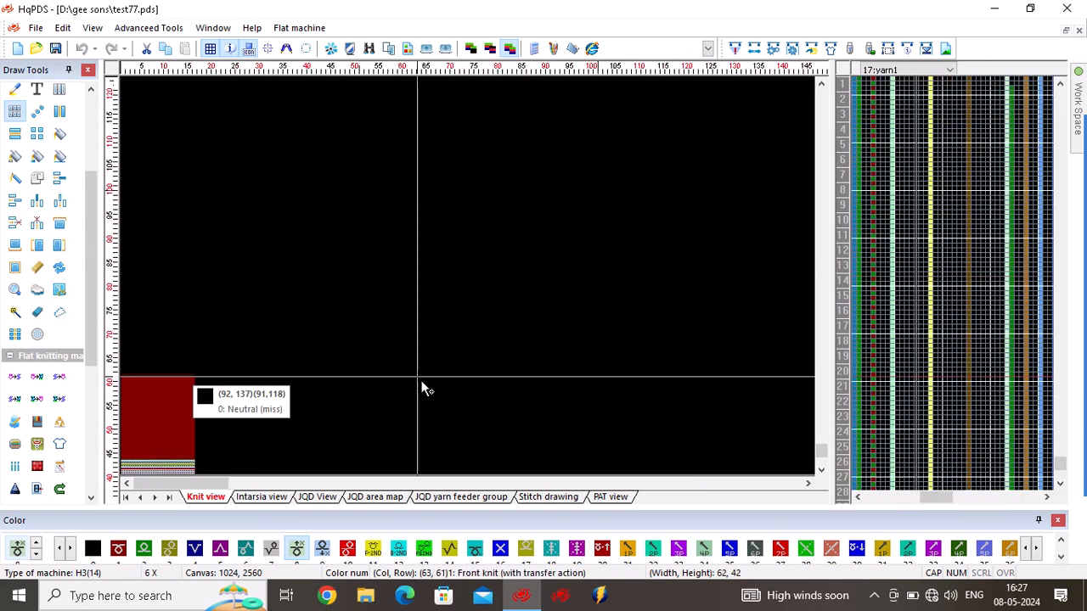
scroll(422, 380, "up", 5)
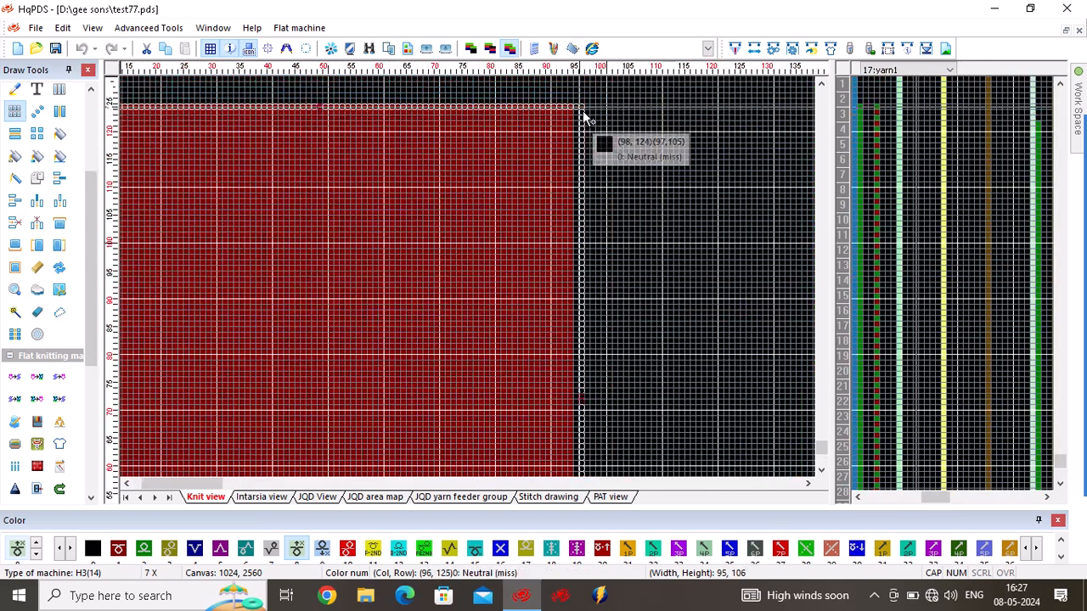
left_click(572, 110)
Copy the selected knit area to the Intarsia view
right_click(506, 150)
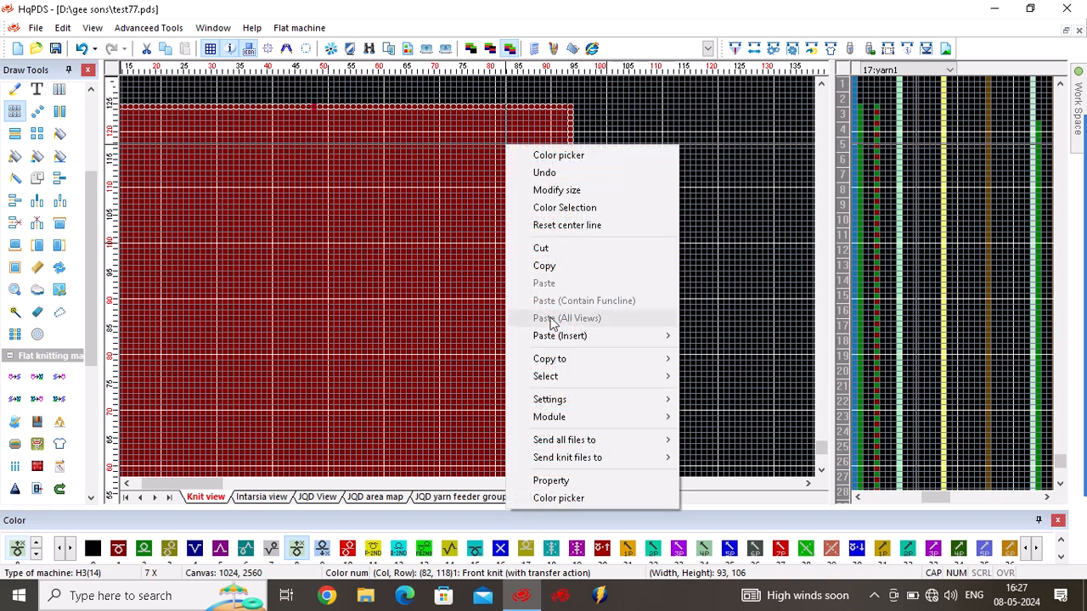
mouse_move(611, 359)
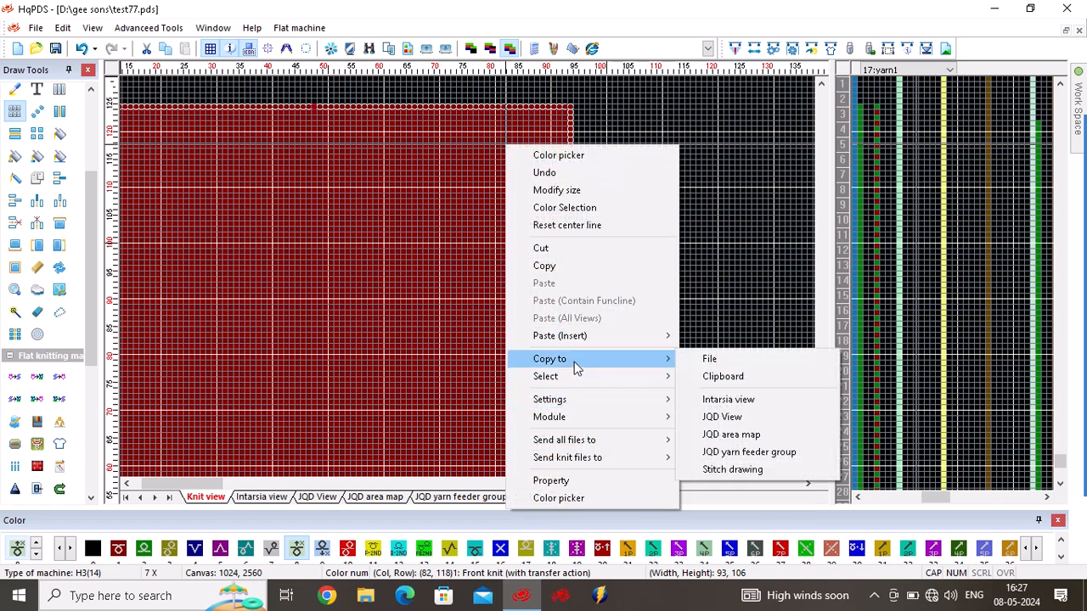
left_click(752, 400)
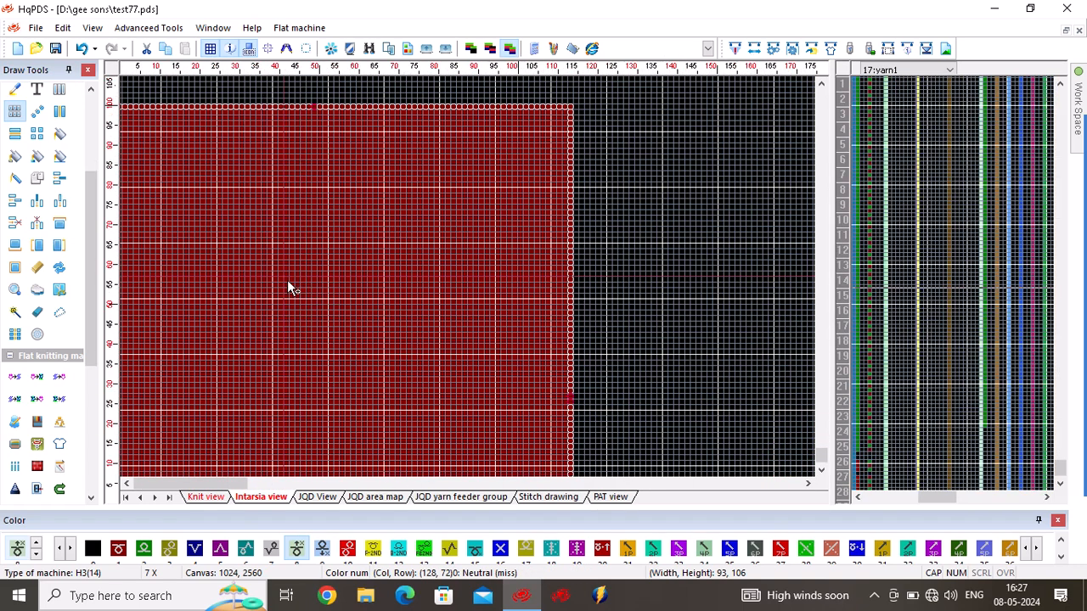
Fill the copied area in the Intarsia view with green colour 2
scroll(281, 297, "down", 4)
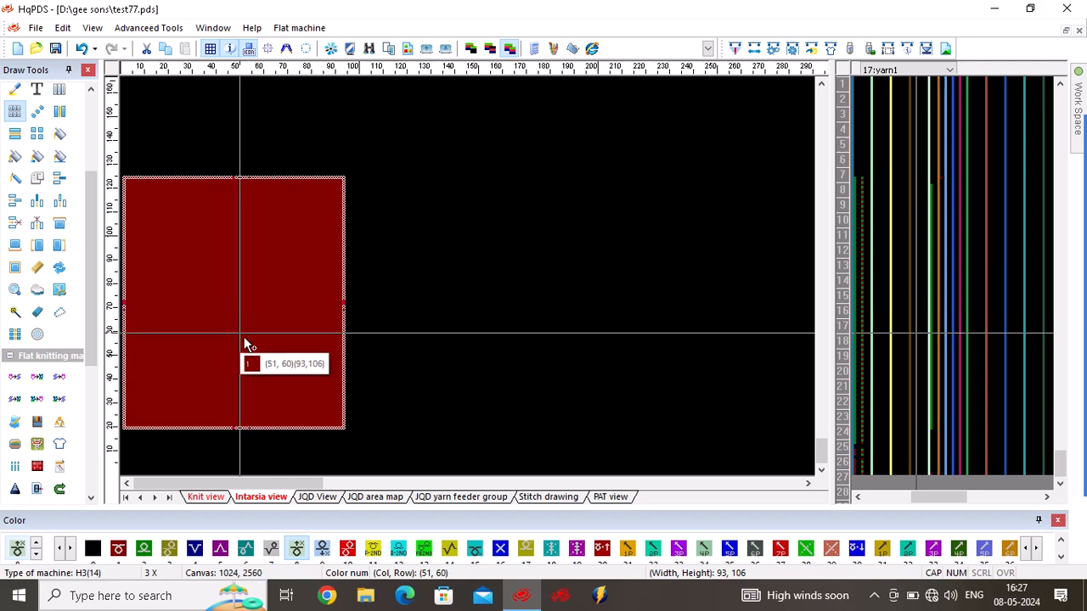
scroll(244, 336, "up", 1)
key("2")
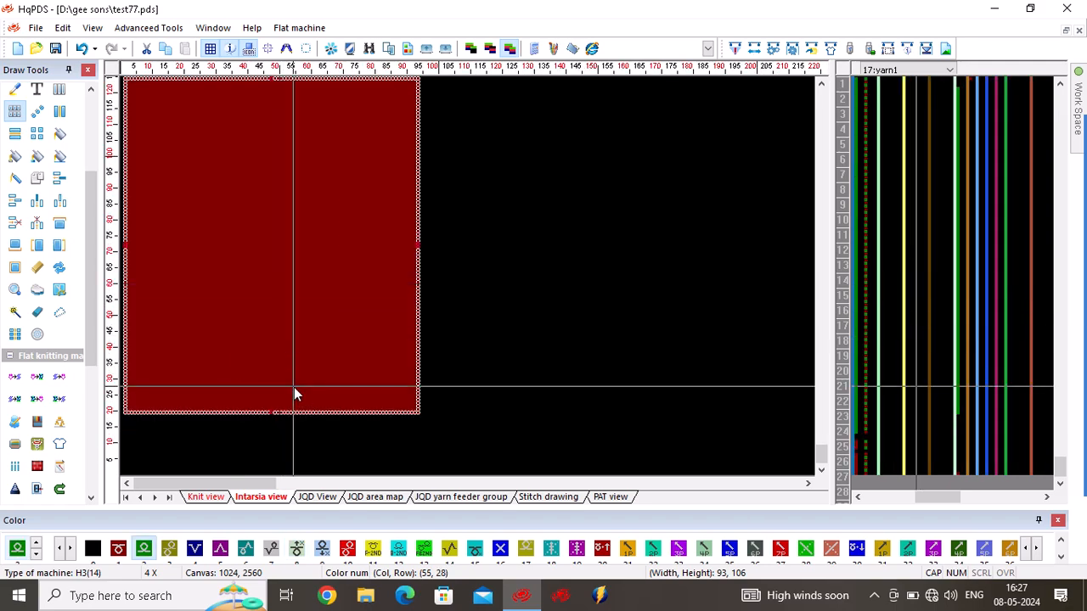
key("f")
left_click(299, 261)
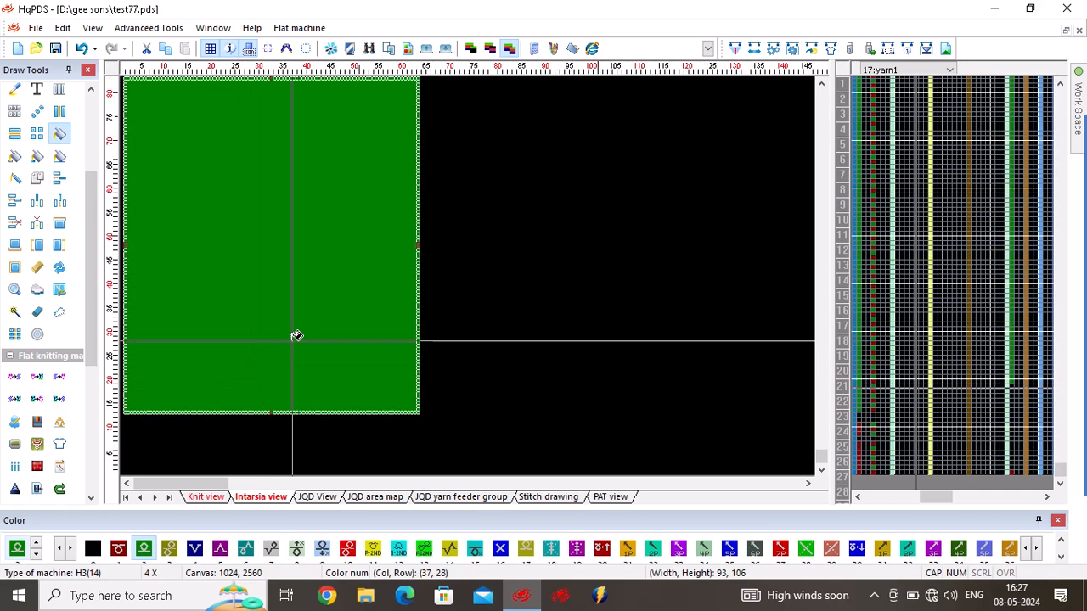
scroll(297, 335, "up", 3)
scroll(453, 271, "down", 2)
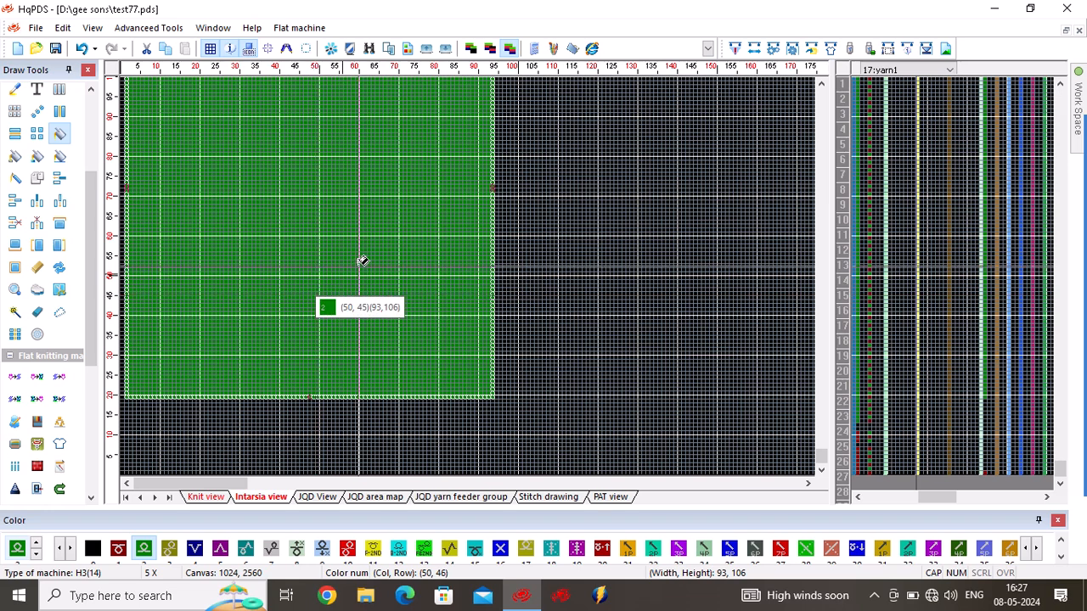
mouse_move(1078, 96)
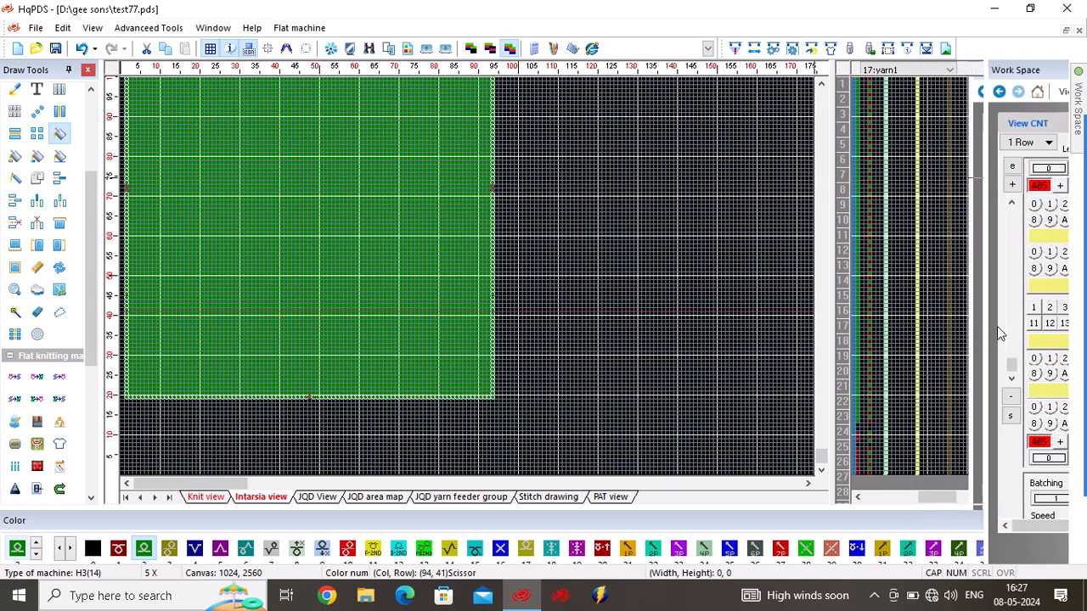
scroll(301, 272, "up", 1)
scroll(301, 272, "down", 2)
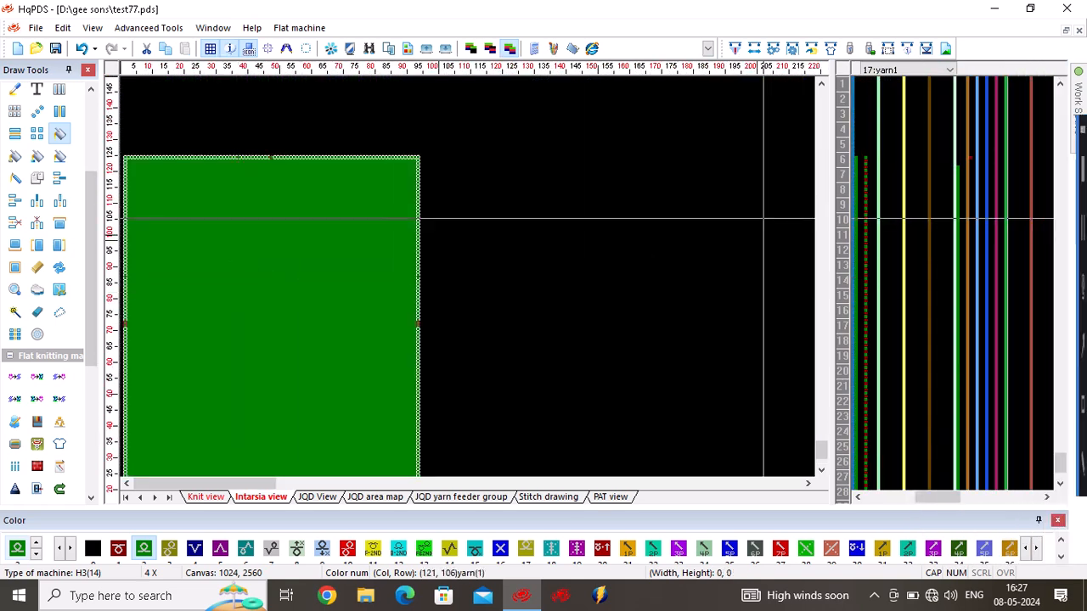
left_click(1062, 242)
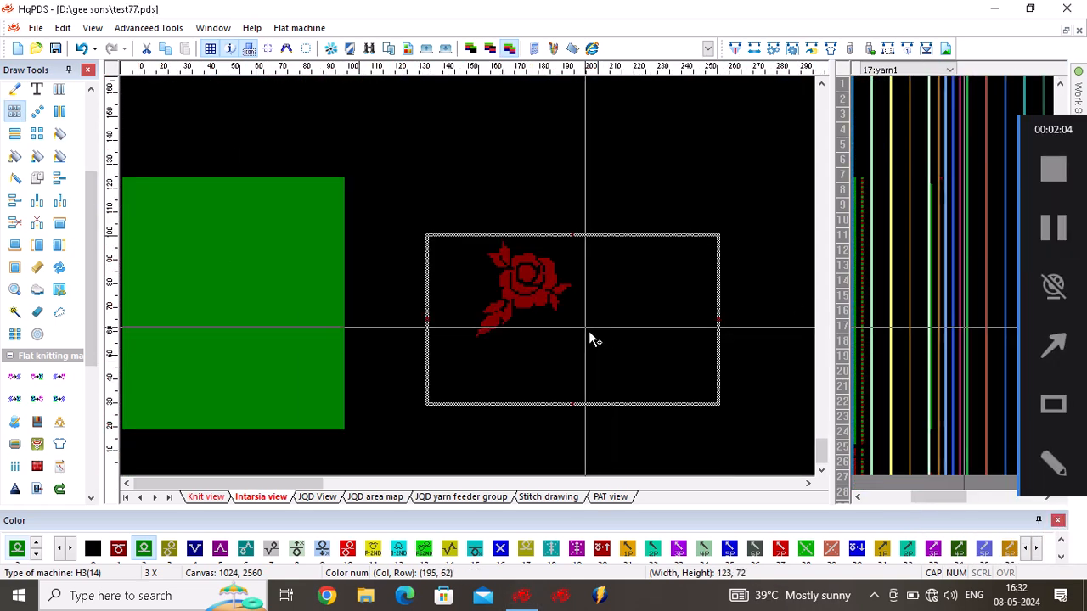
Select the red rose motif in a 53 by 44 frame and replace its colour 1 with olive colour 3
scroll(476, 289, "up", 1)
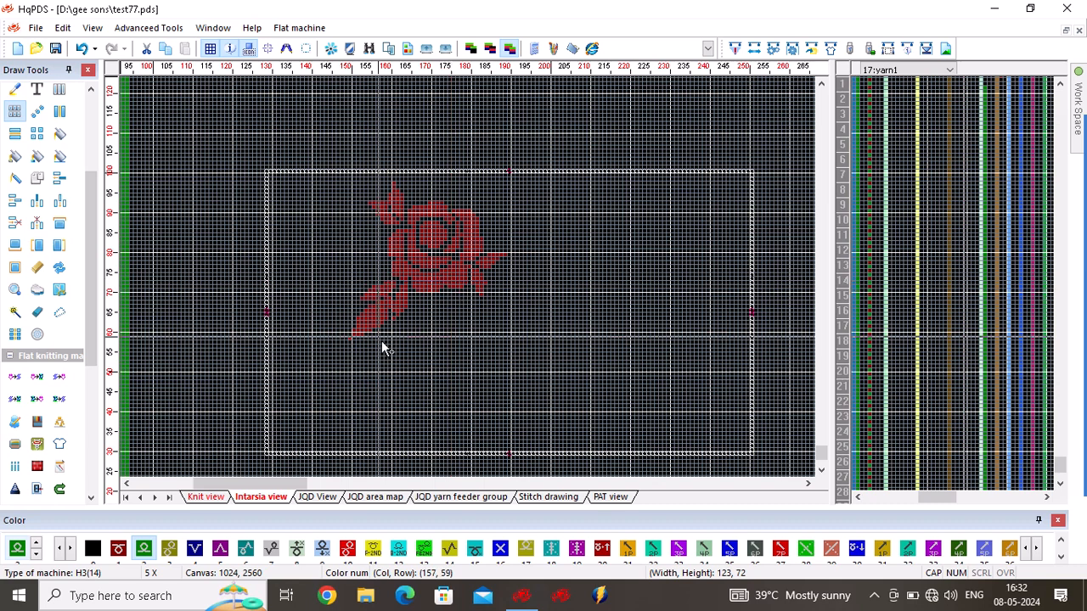
left_click(321, 155)
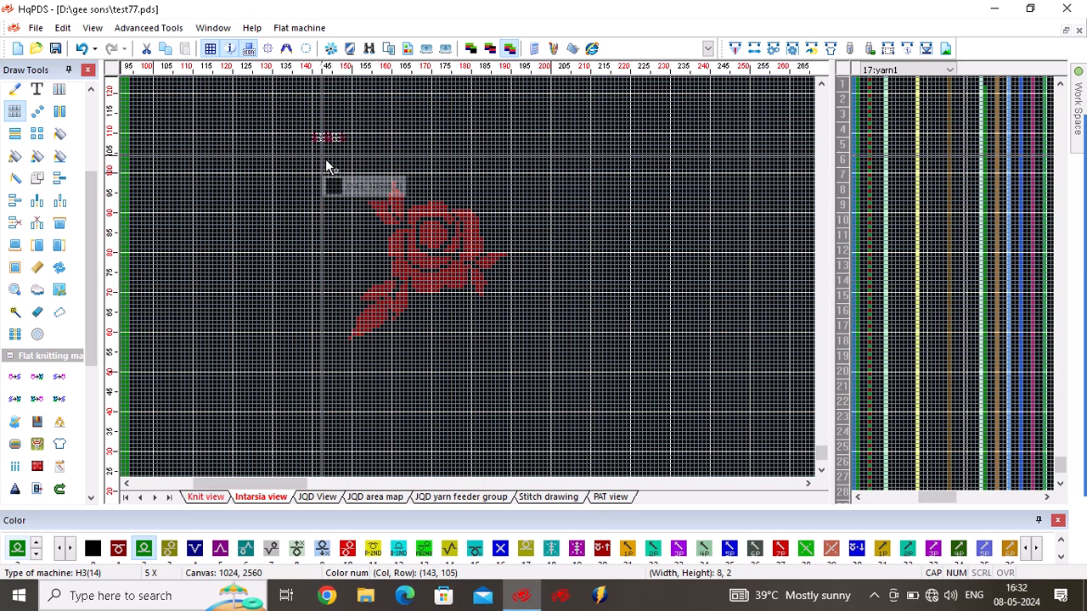
left_click_drag(323, 159, 522, 336)
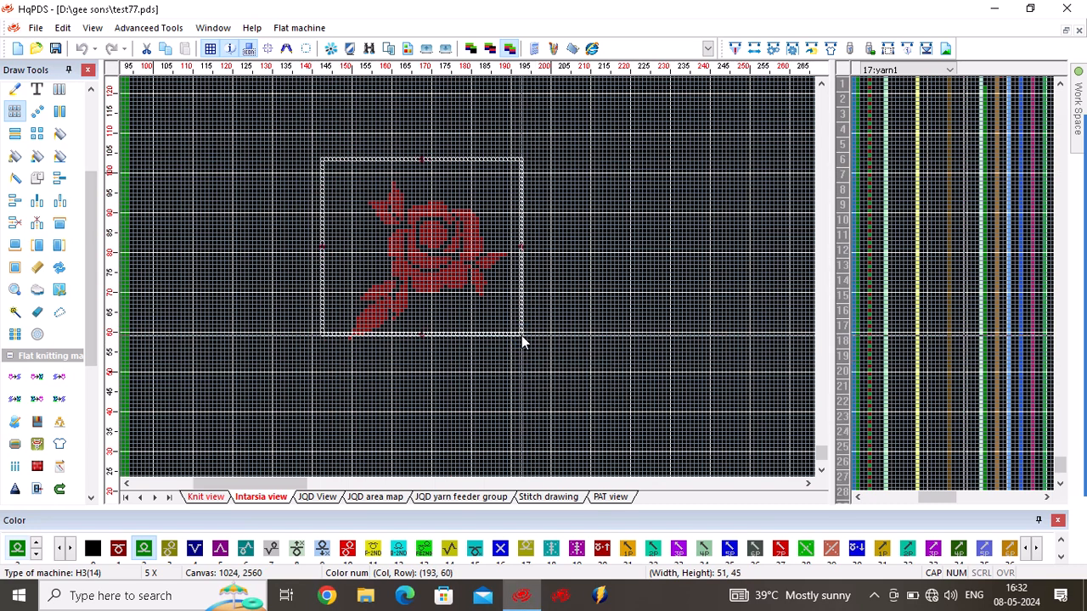
left_click_drag(329, 350, 535, 175)
key("ctrl+r")
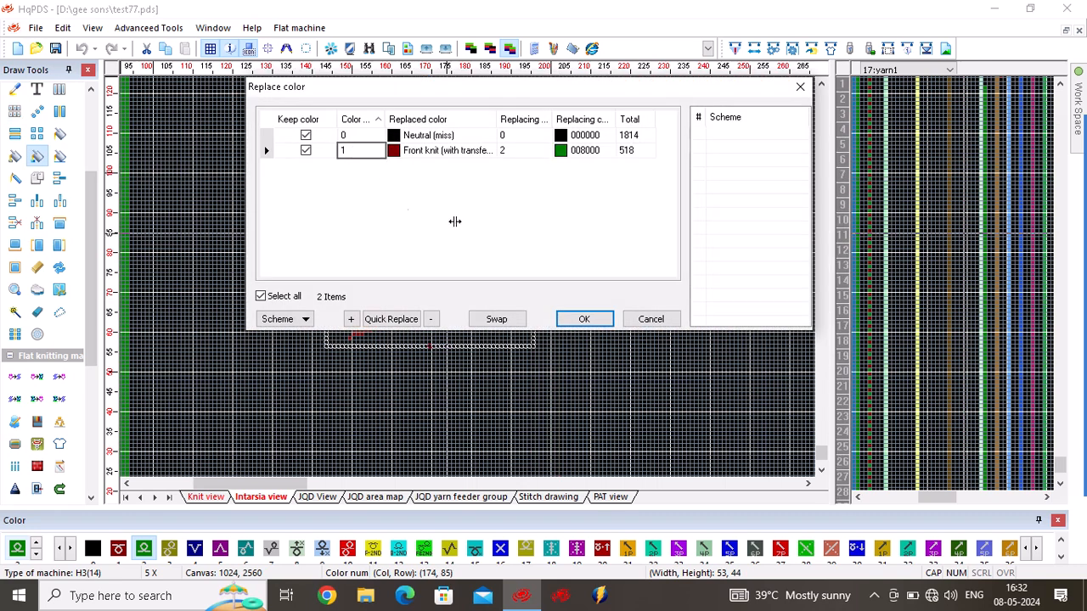
left_click(585, 319)
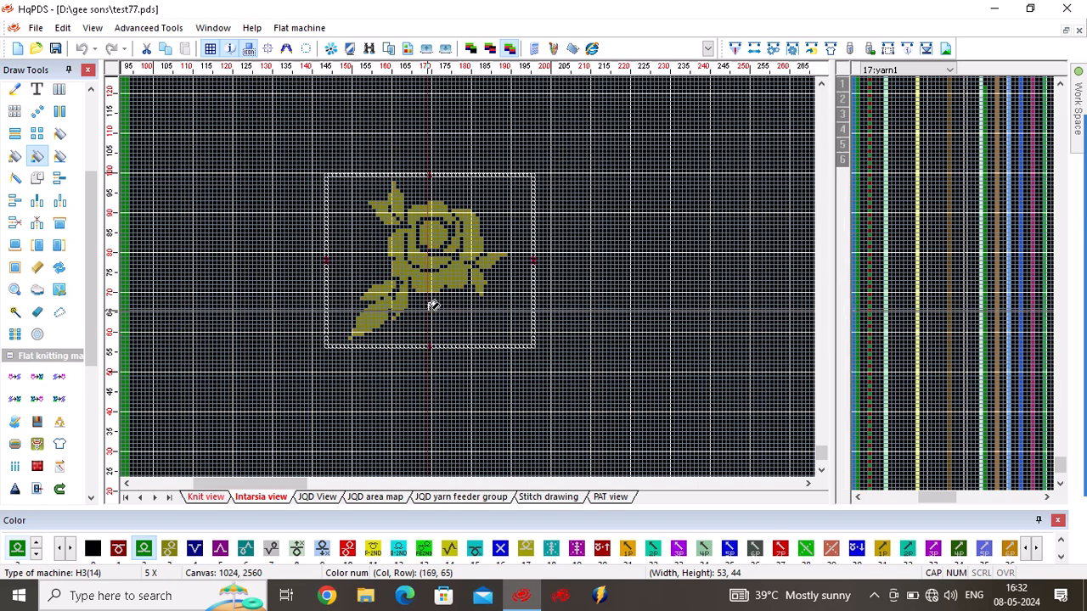
Place a copy of the olive rose on the upper part of the green area, leaving out its black background
left_click(472, 48)
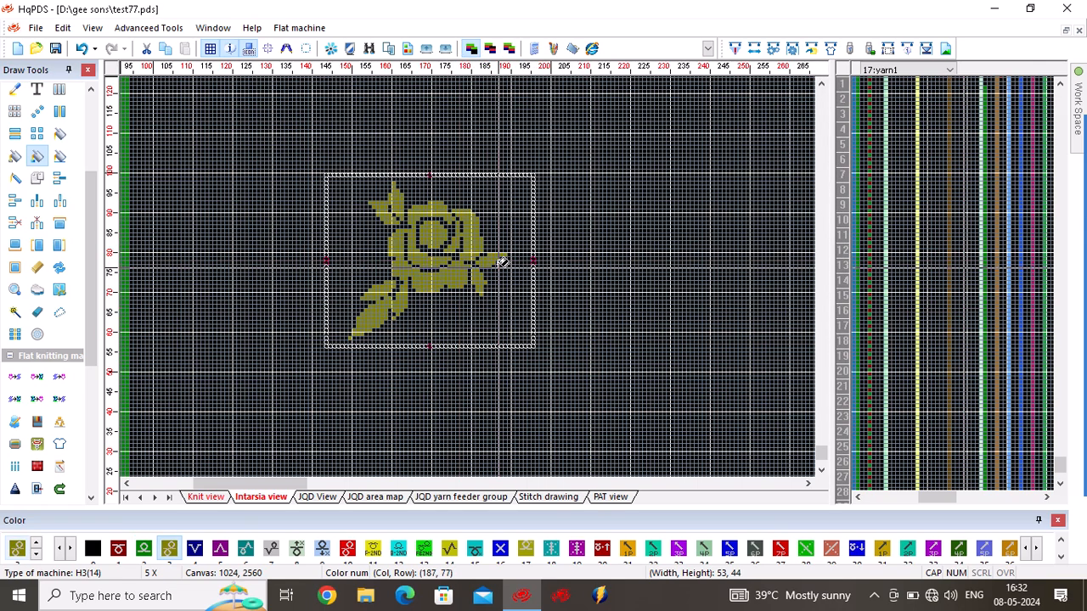
right_click(453, 294)
left_click_drag(455, 287, 188, 340)
scroll(244, 380, "down", 3)
scroll(188, 339, "up", 1)
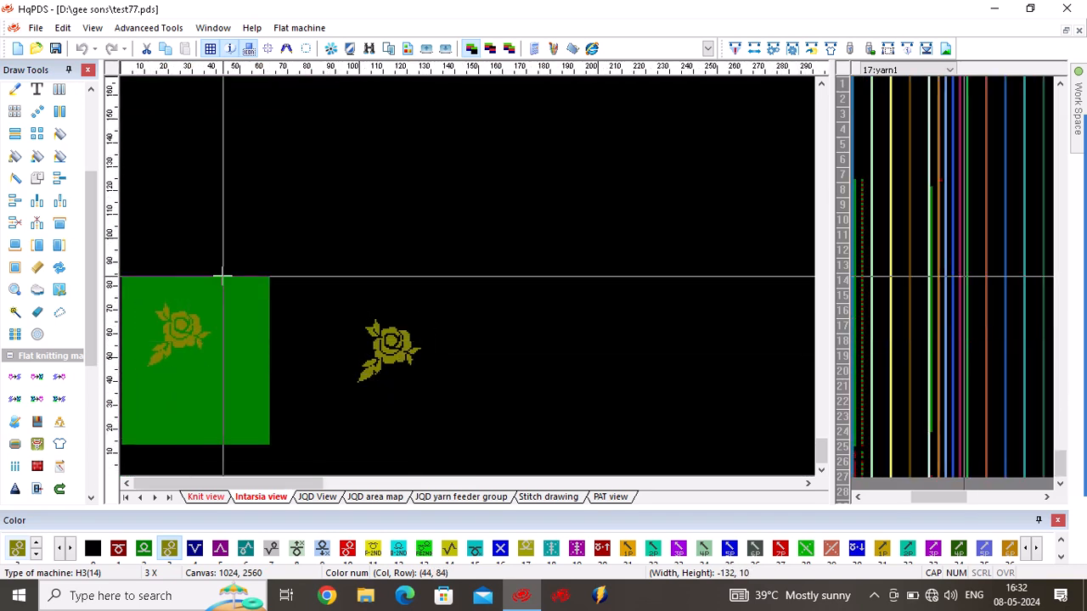
Move the placed rose copy lower on the green area and erase the spare rose beside it by covering it with black background
scroll(223, 276, "up", 1)
left_click_drag(222, 276, 293, 372)
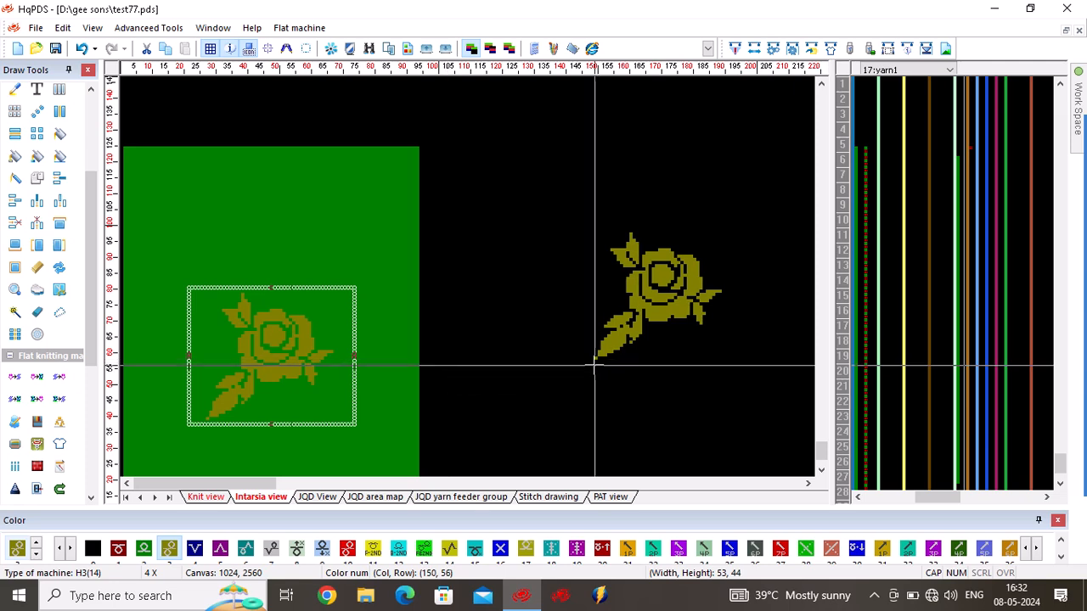
left_click_drag(545, 382, 592, 433)
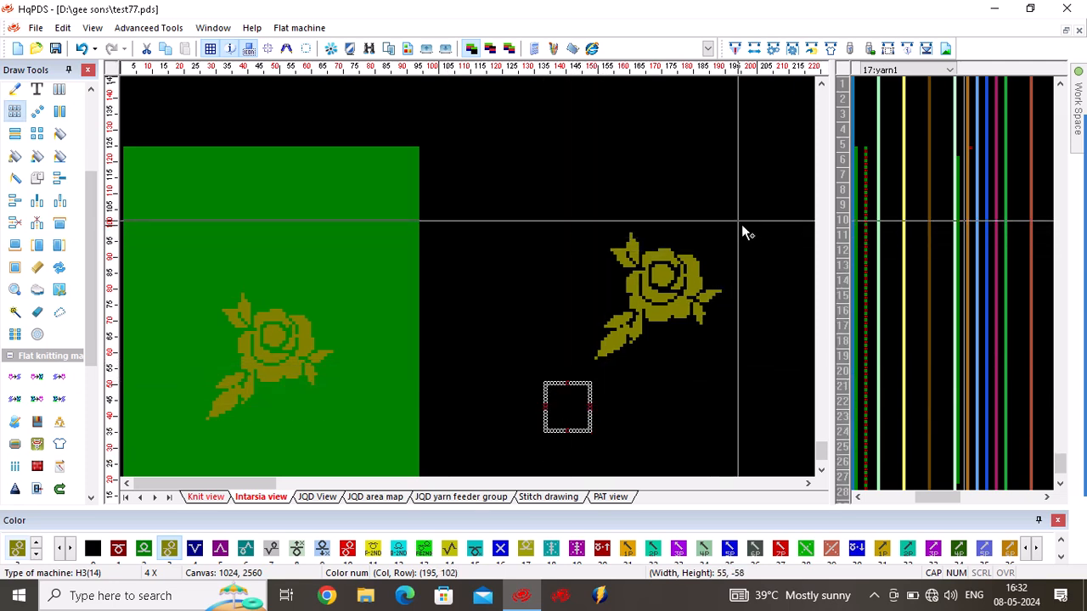
left_click(511, 50)
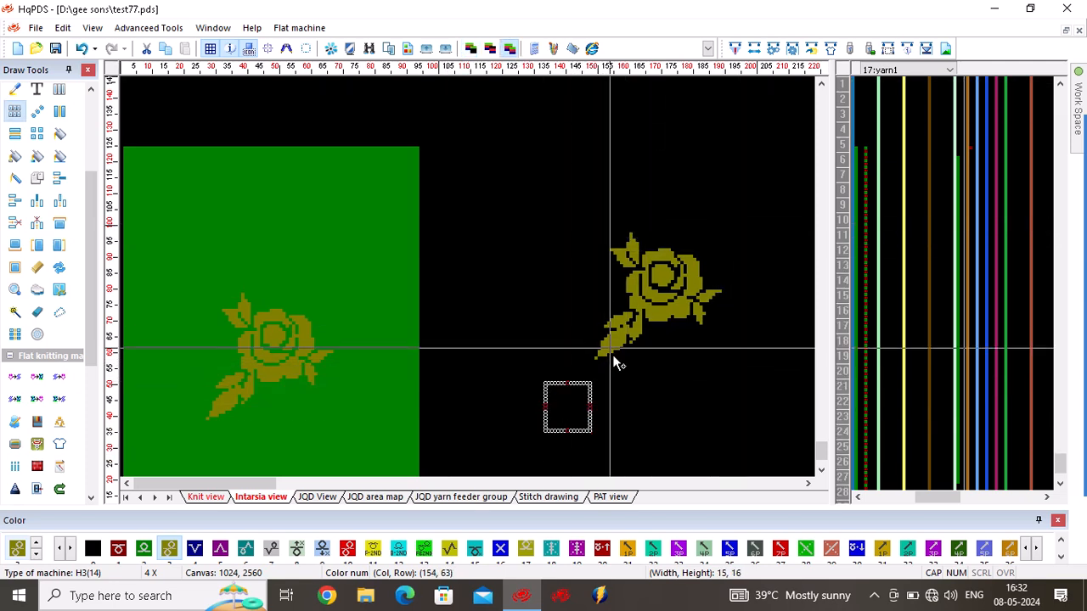
left_click_drag(590, 404, 749, 214)
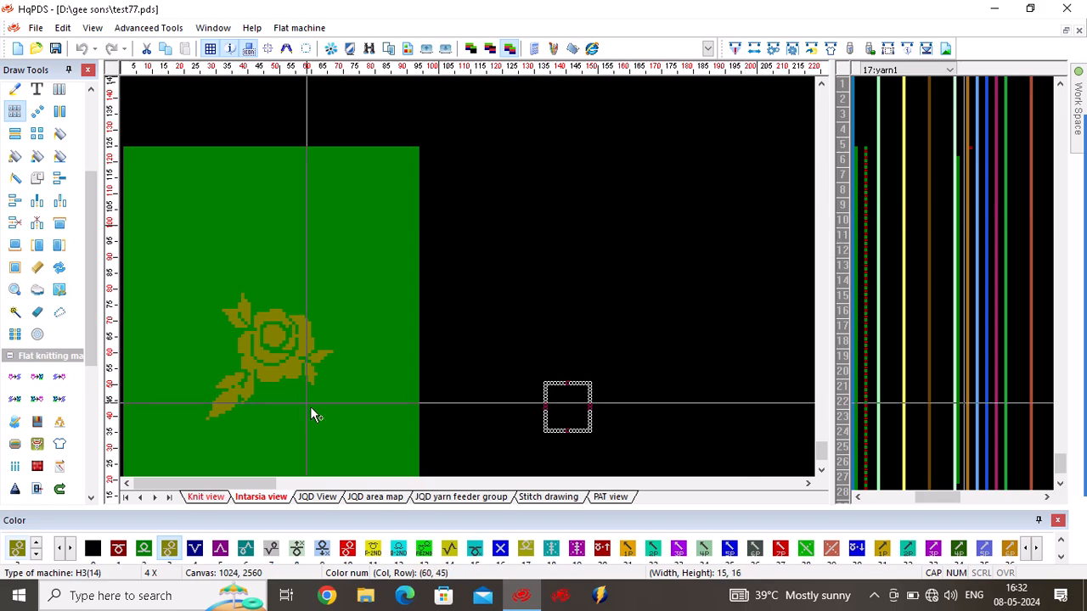
Select the rose on the green area in a 62 by 49 frame and bring up the shadow settings for it
scroll(288, 280, "up", 3)
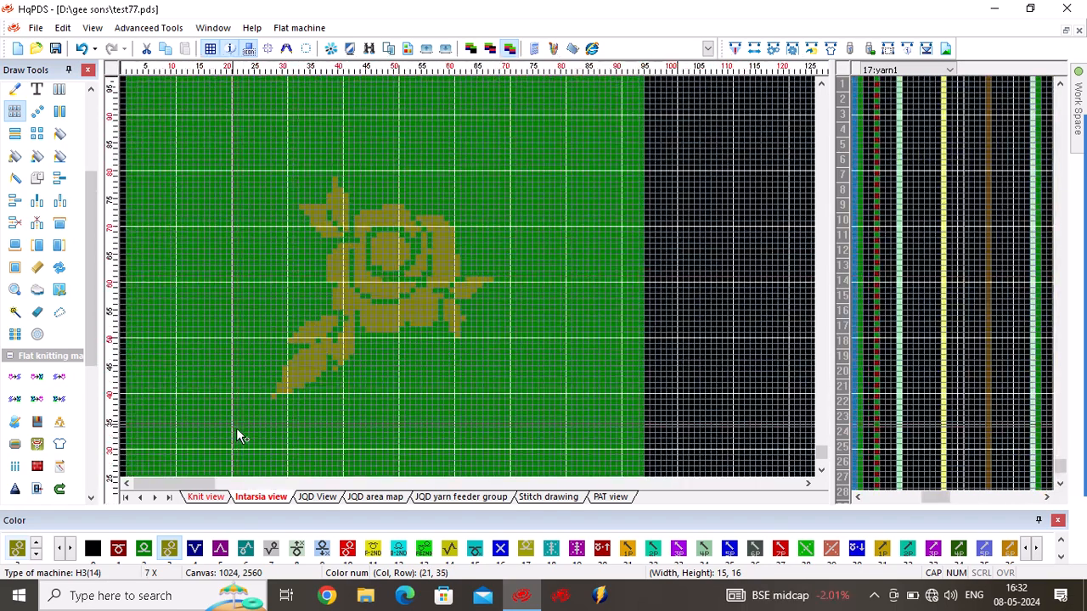
left_click_drag(236, 428, 576, 158)
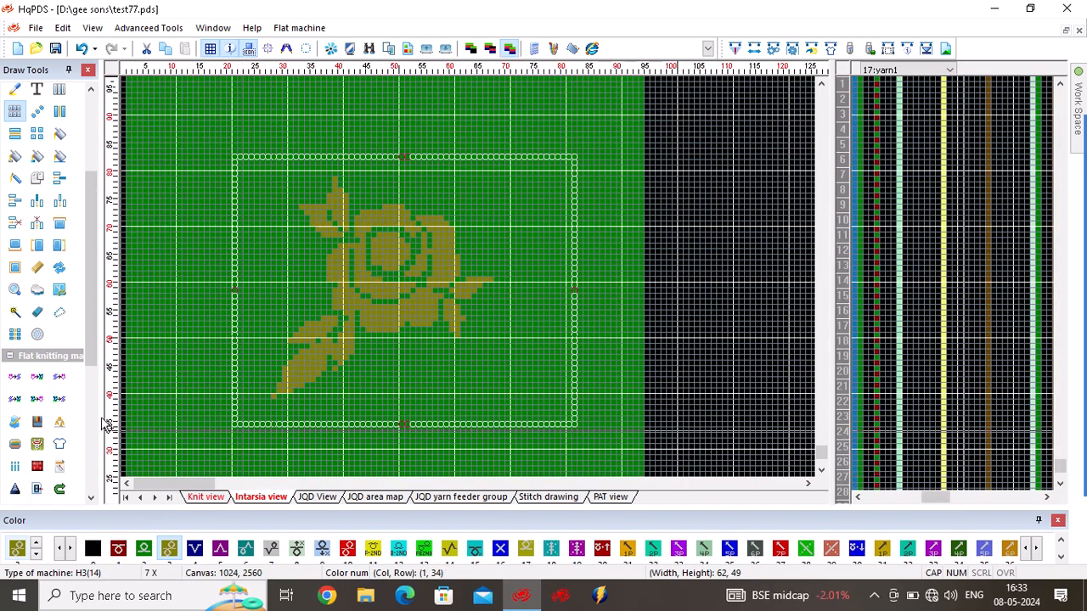
left_click(39, 291)
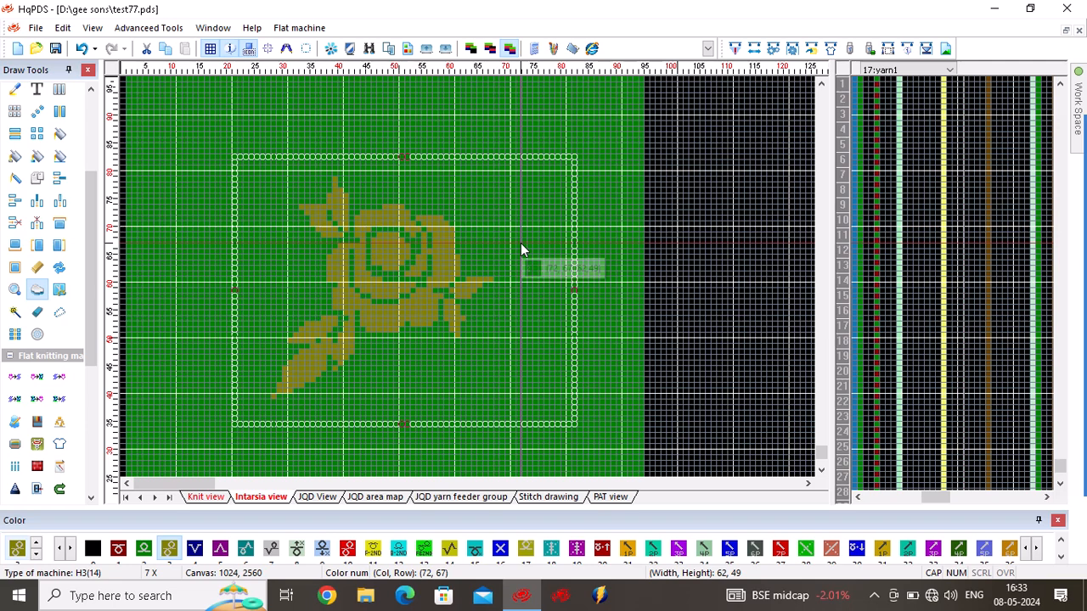
left_click(543, 233)
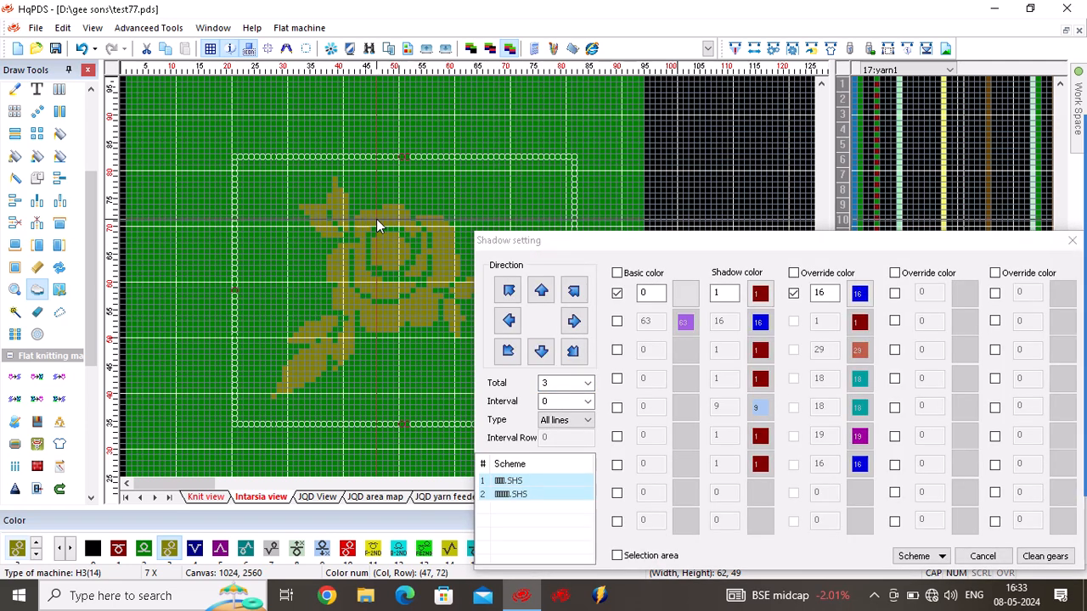
Set the shadow to basic color 3, shadow color 4, override color 2 and a total of 2
left_click(649, 293)
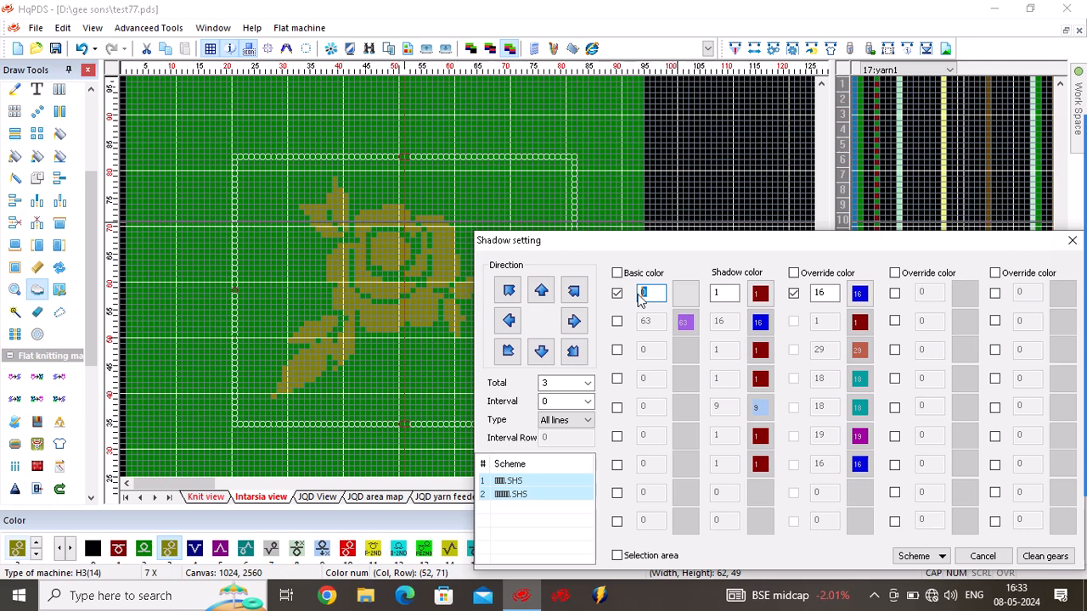
type("3")
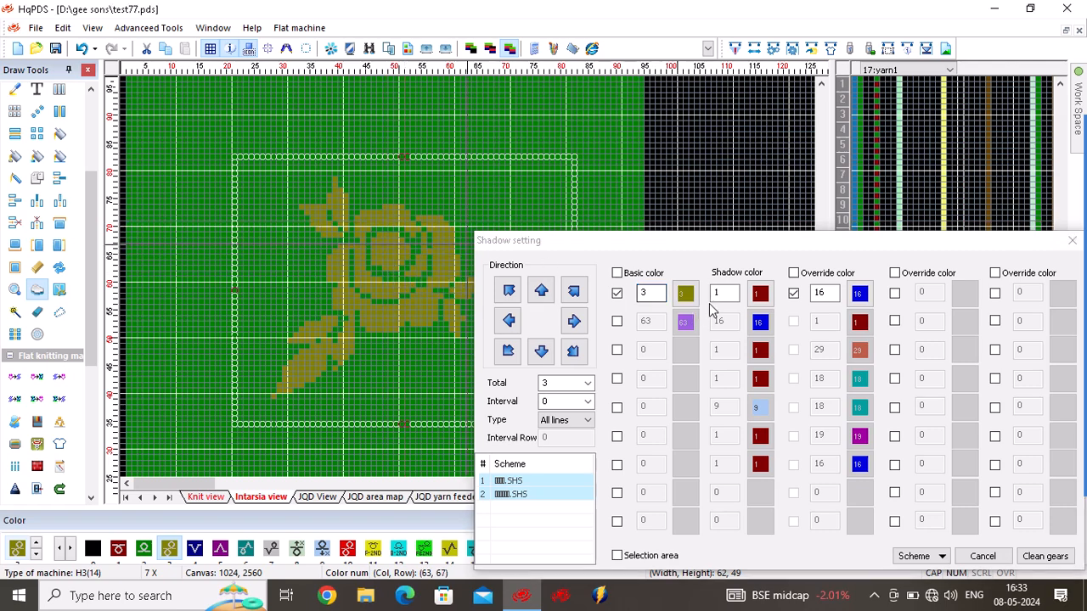
left_click(712, 297)
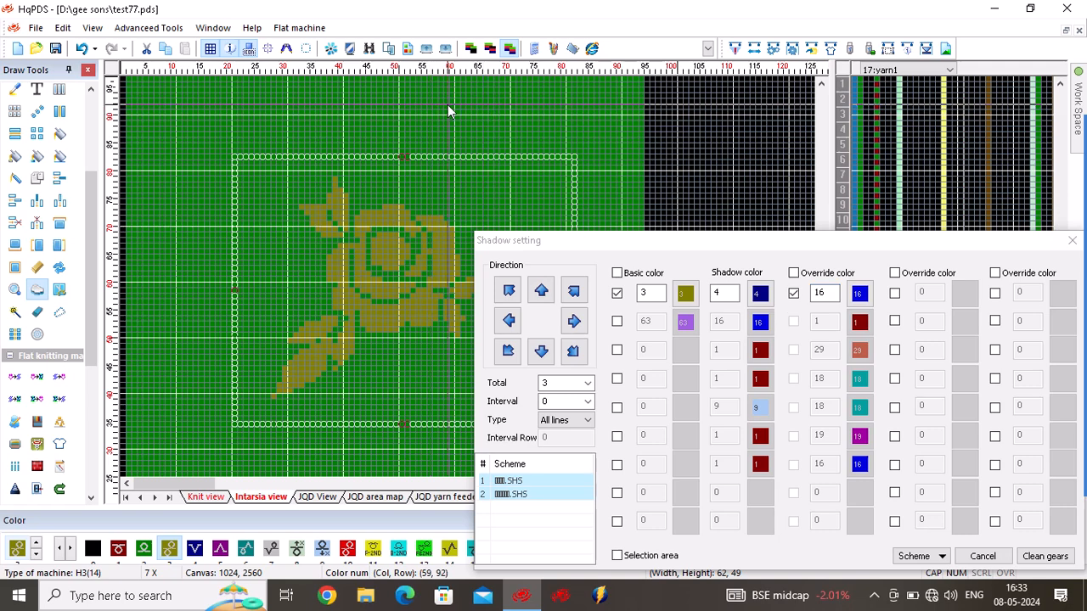
left_click(817, 295)
type("2")
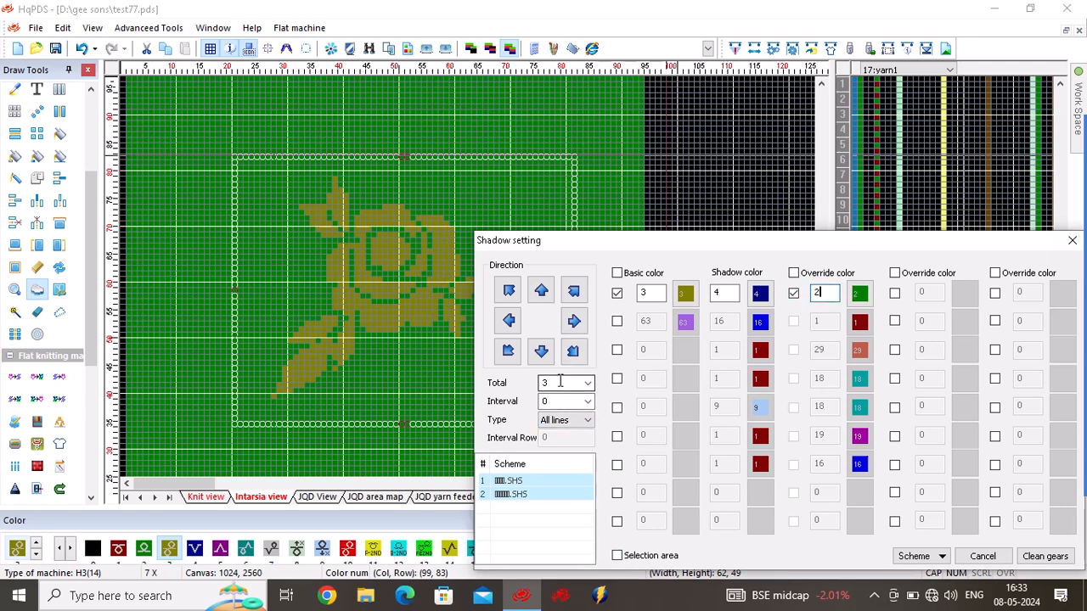
type("2")
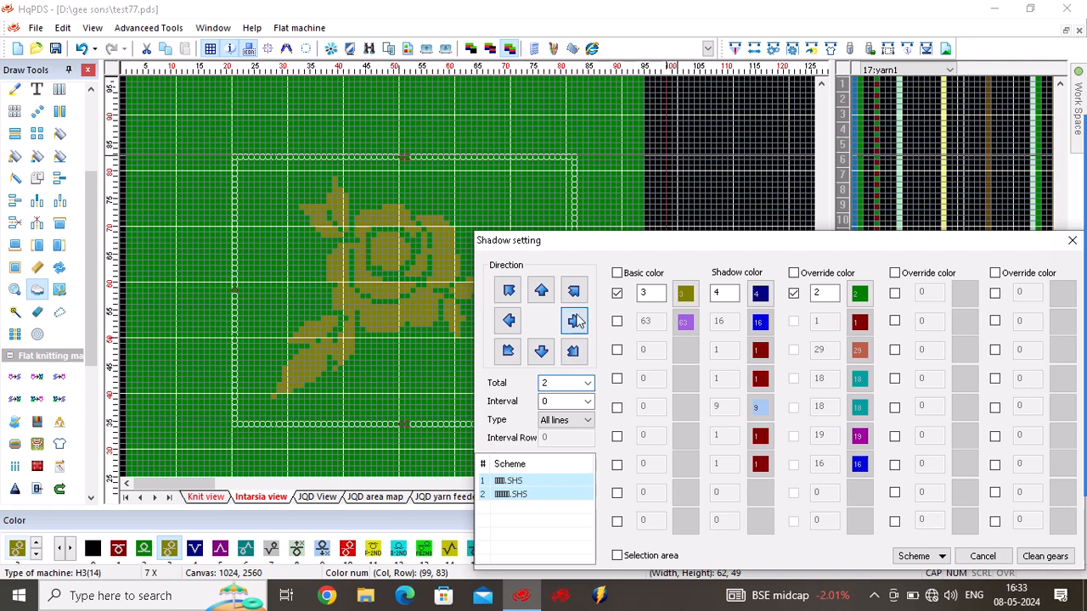
Apply the shadow in the directions needed to outline the rose on all sides, and save the pattern file
left_click(508, 292)
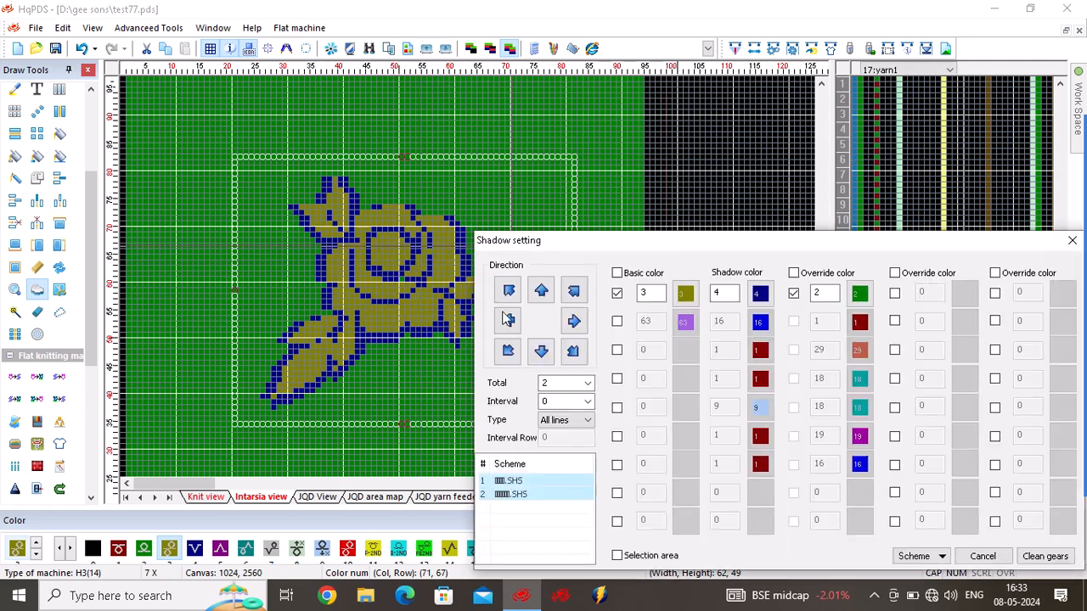
left_click(542, 352)
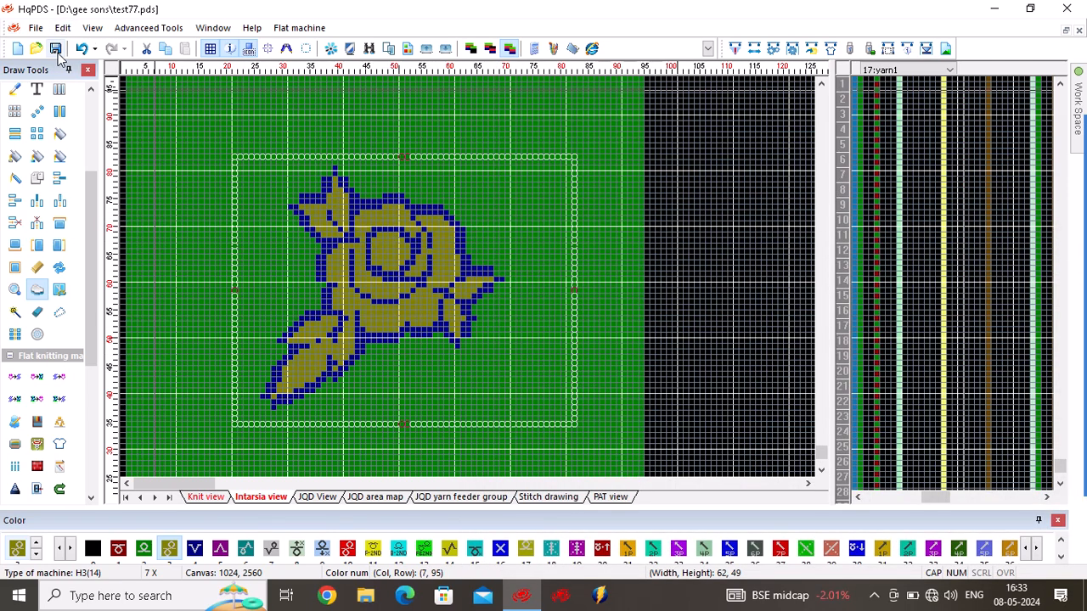
scroll(396, 330, "up", 1)
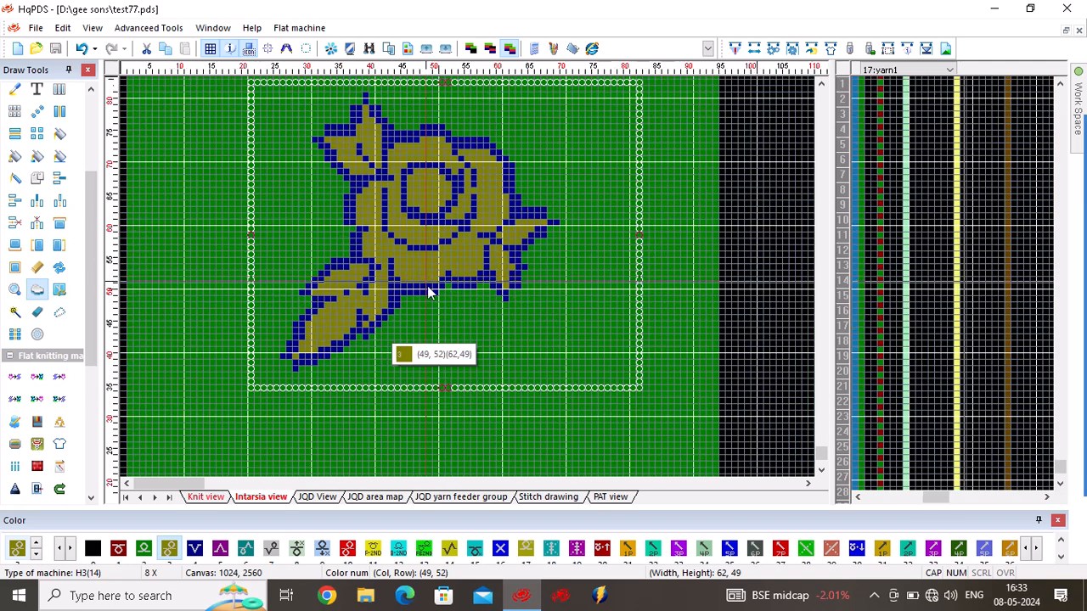
scroll(431, 288, "down", 1)
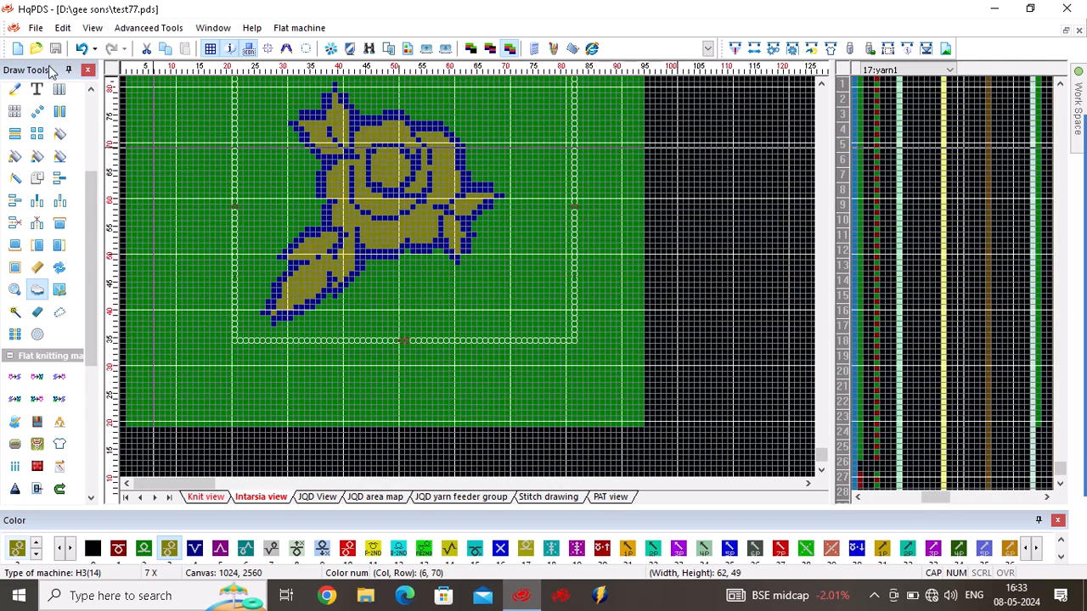
Pick up outline colour 4 from the rose and touch up the outline at the tip of the lower leaf
key("Escape")
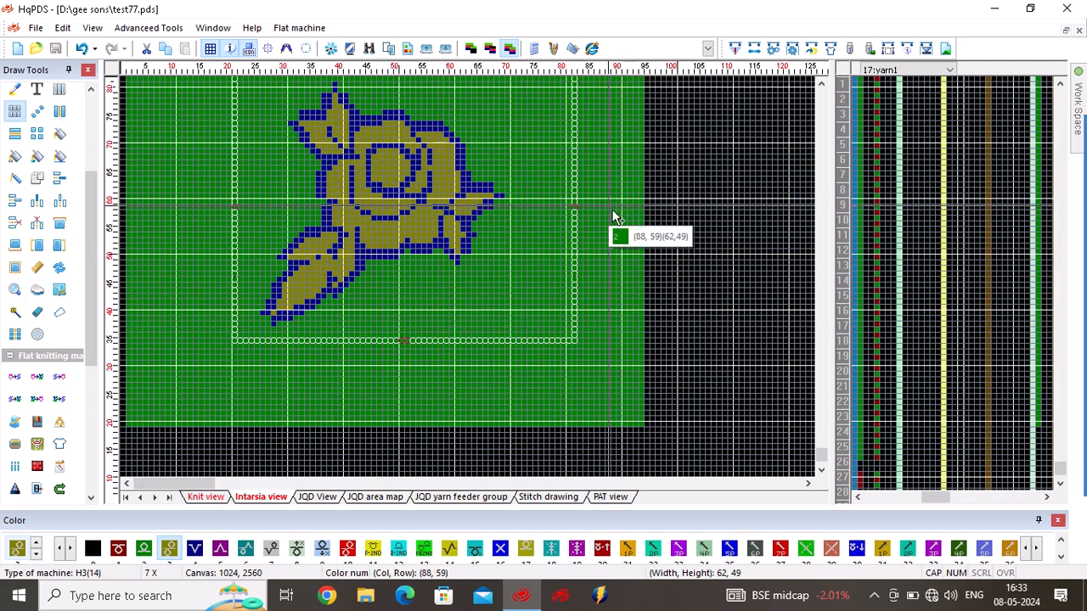
left_click_drag(611, 208, 631, 197)
scroll(268, 321, "up", 6)
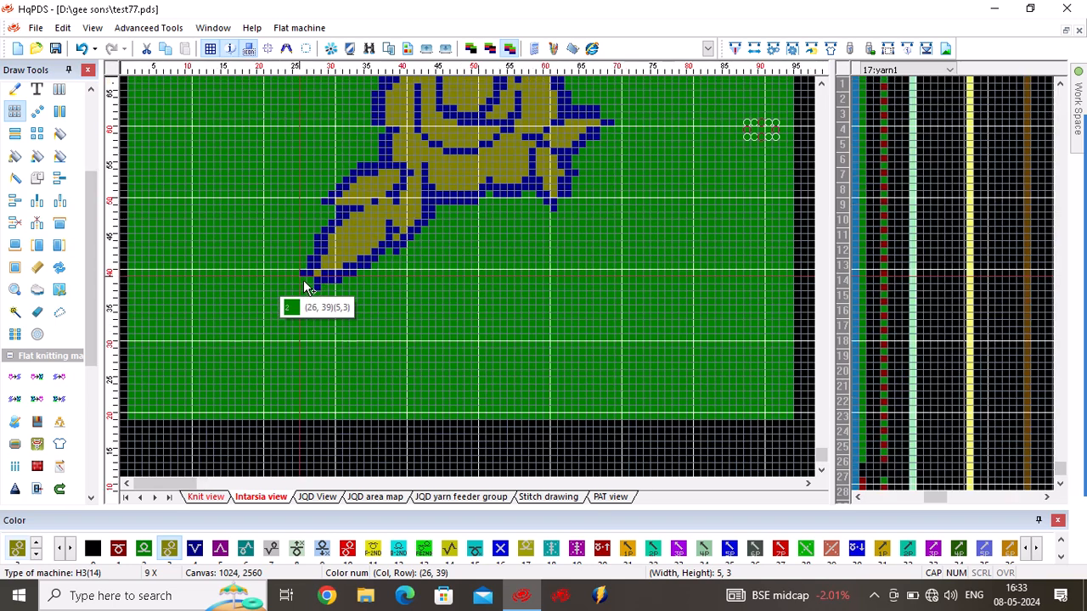
key("Escape")
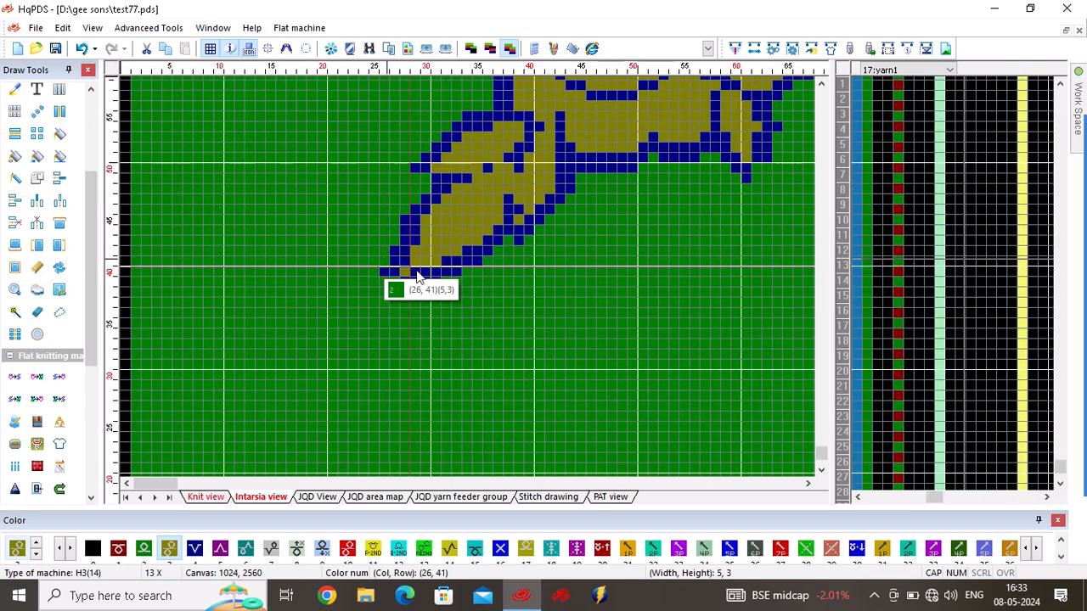
middle_click(413, 276)
left_click(401, 281)
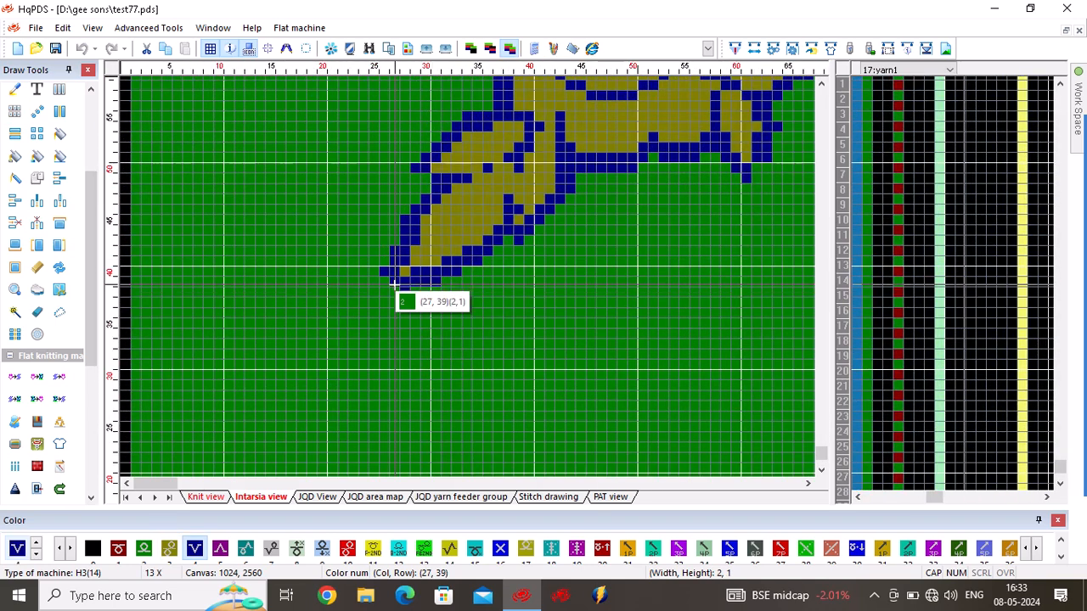
Touch up the outline with colour 4 around the rose's right-hand leaf and upper leaf
scroll(608, 150, "down", 2)
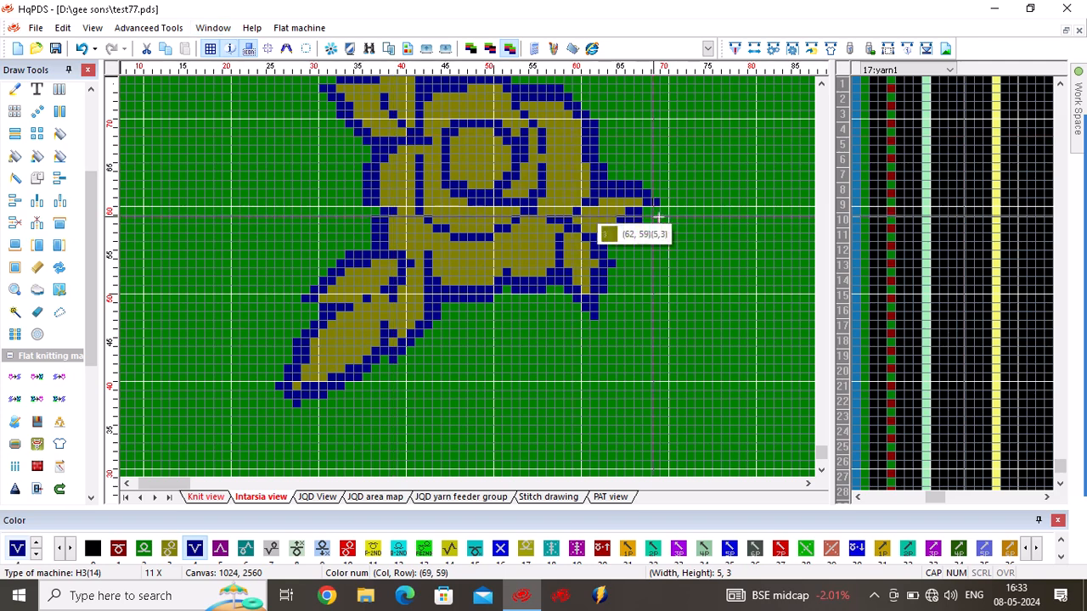
left_click(647, 213)
scroll(464, 139, "down", 1)
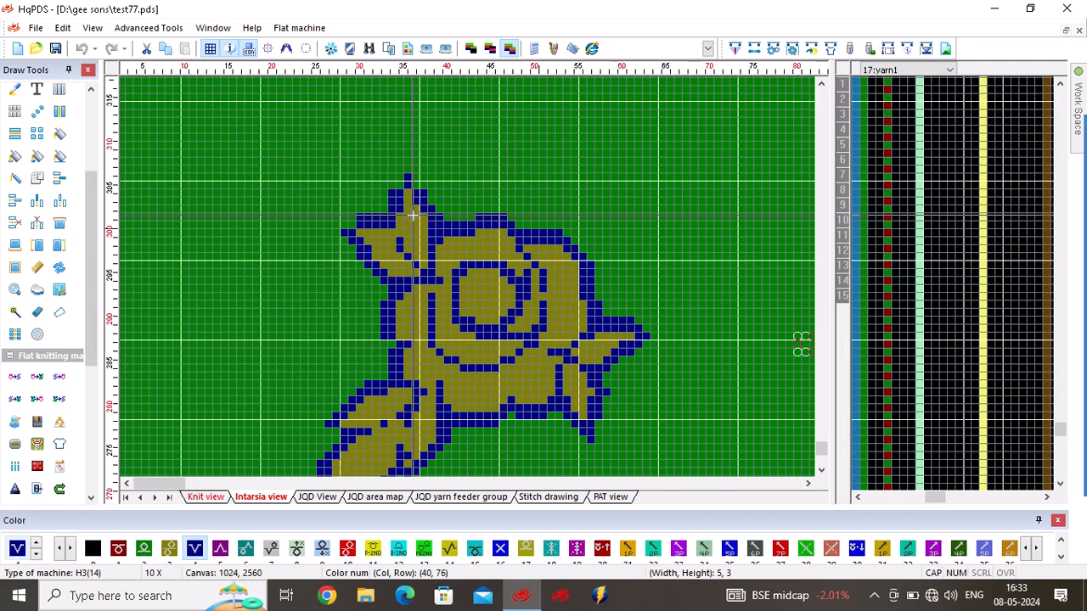
scroll(465, 276, "up", 4)
left_click_drag(450, 237, 466, 236)
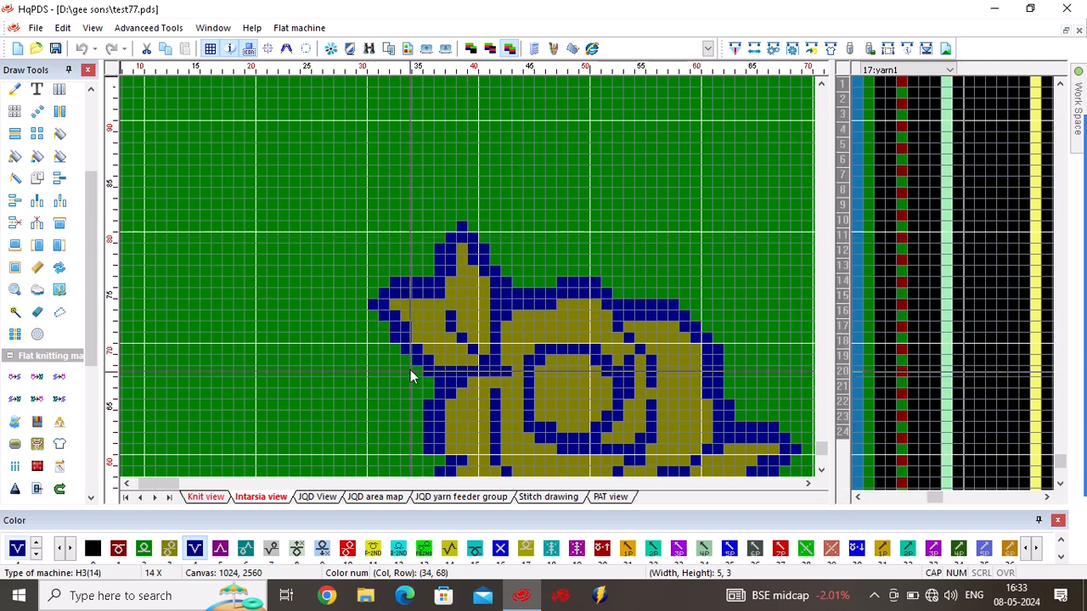
Select the outlined rose in a 62 by 50 frame and copy it to the JQD View
scroll(411, 376, "down", 4)
scroll(483, 430, "down", 2)
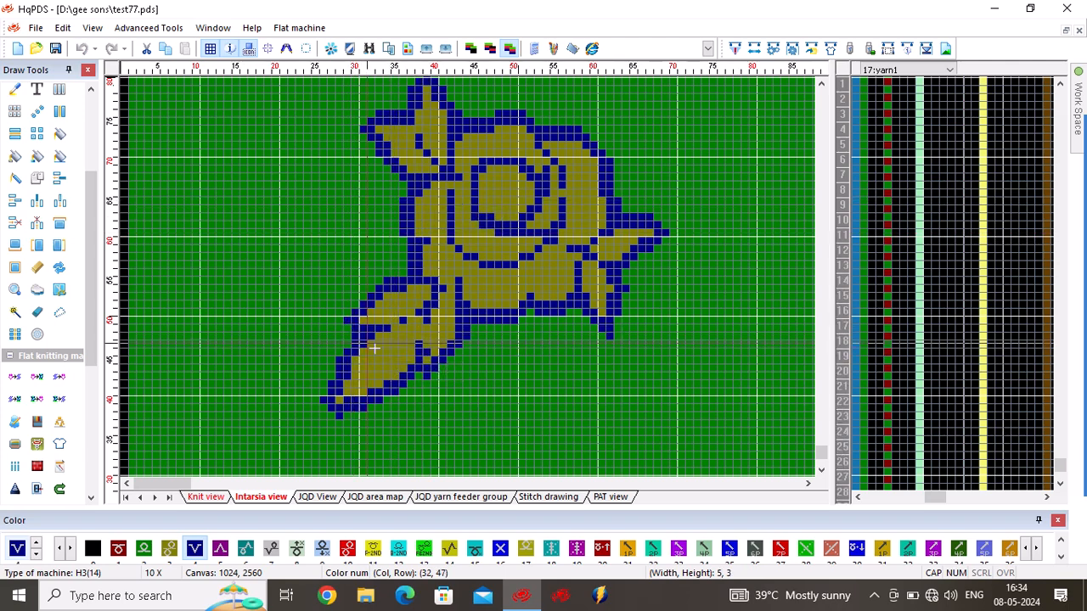
scroll(397, 276, "down", 1)
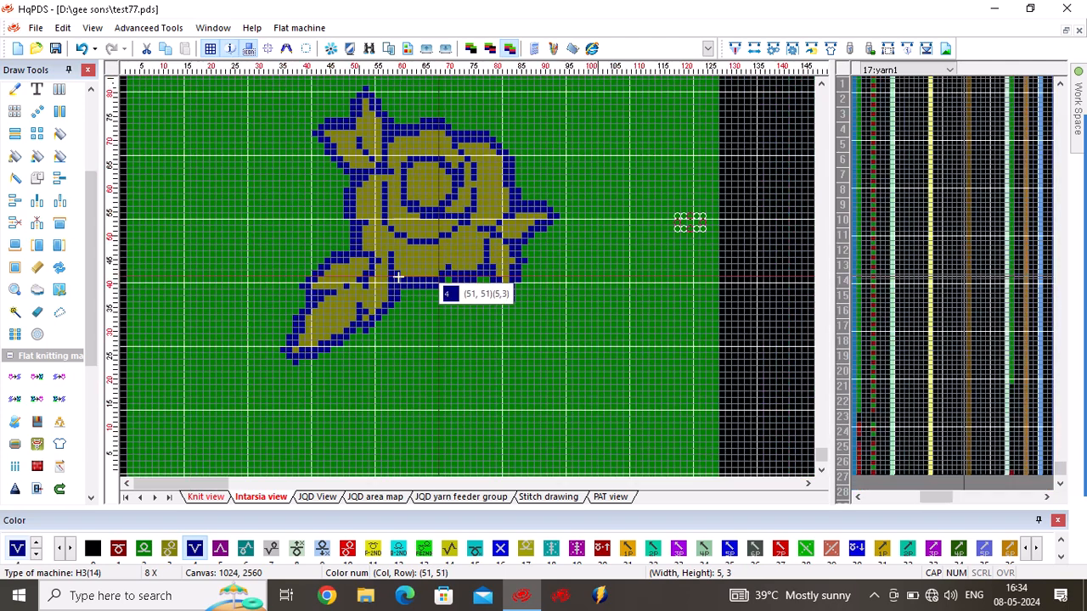
scroll(397, 277, "down", 1)
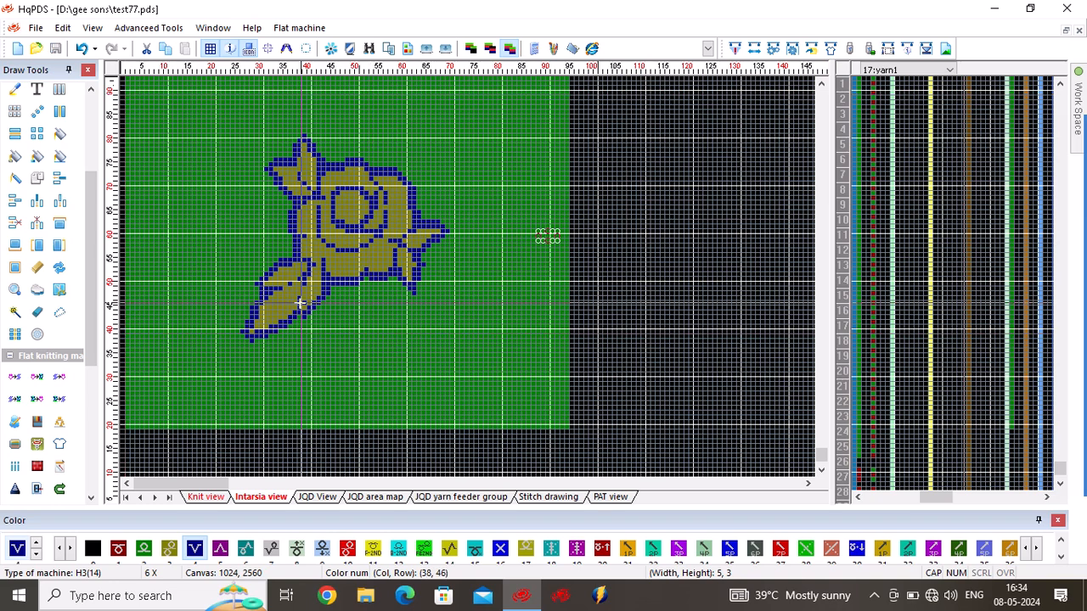
scroll(301, 303, "up", 1)
key("c")
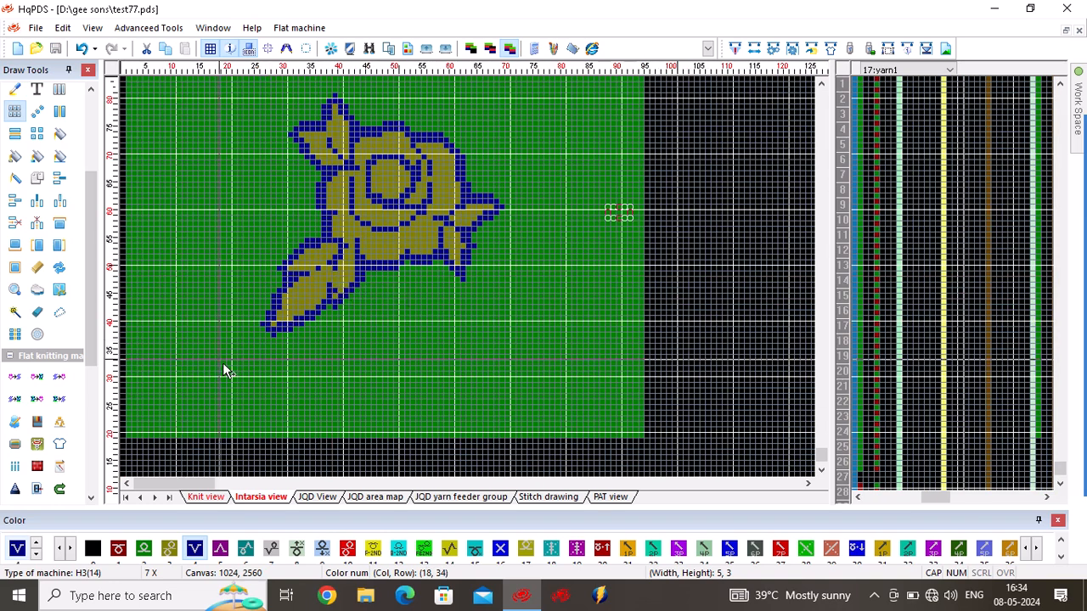
left_click_drag(214, 342, 554, 94)
right_click(442, 270)
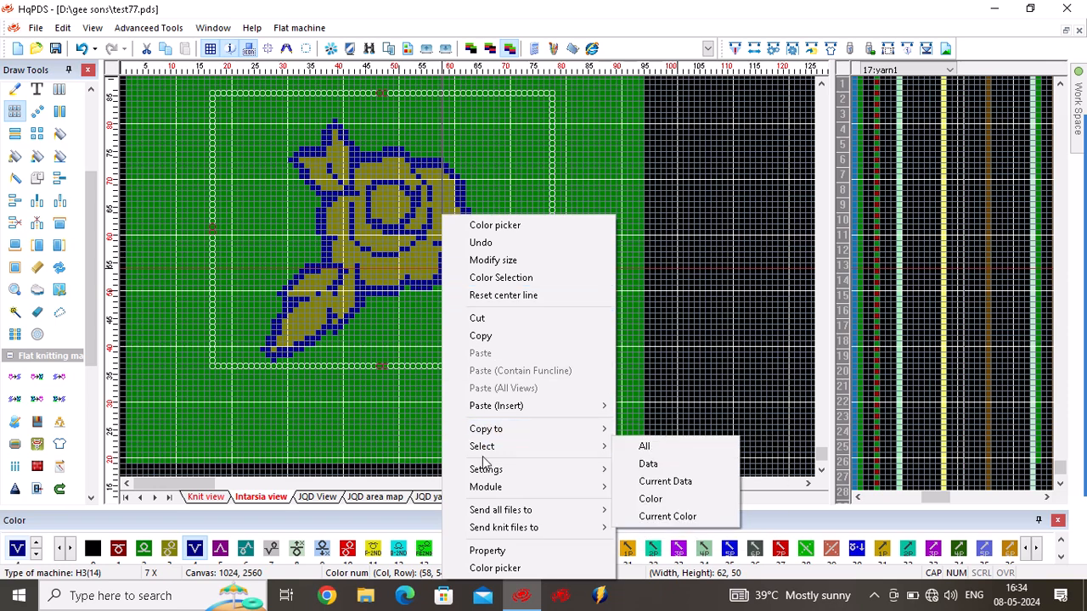
mouse_move(503, 433)
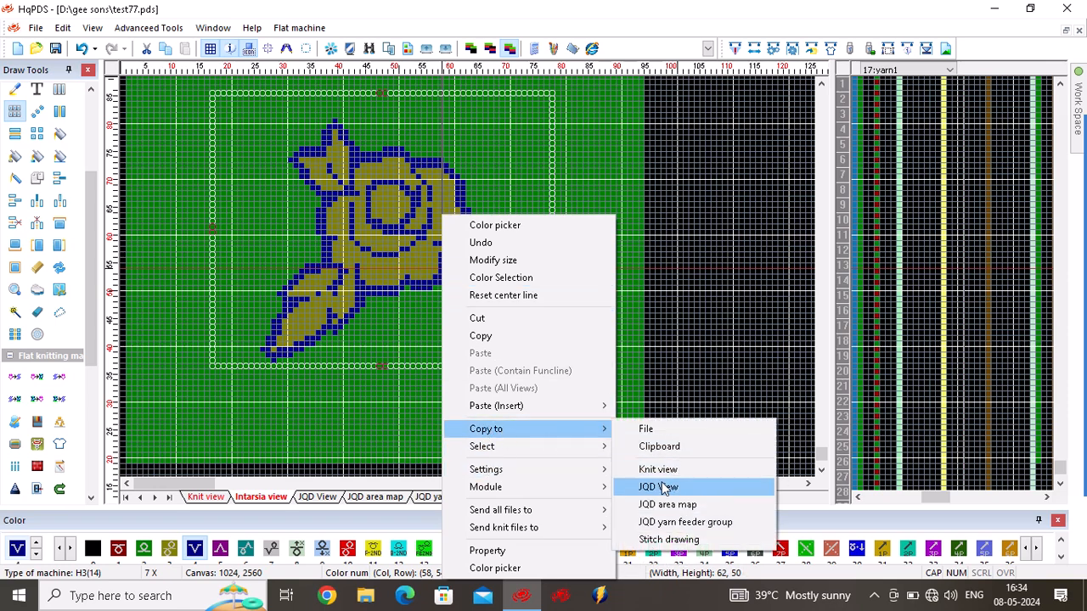
left_click(658, 486)
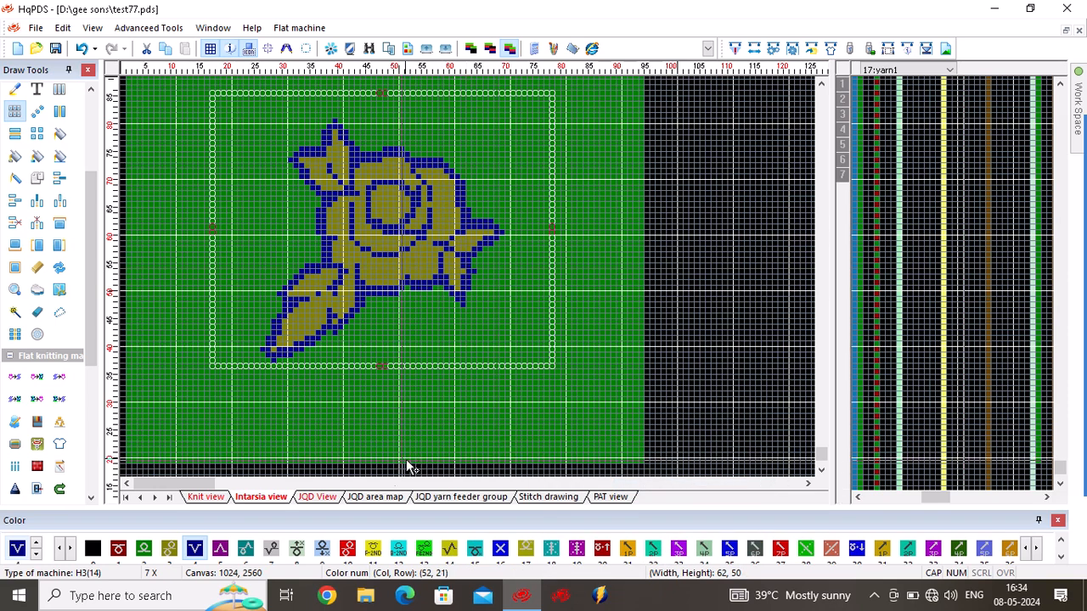
Replace green colour 2 with colour 0 in the JQD View copy, and try replacing outline colour 4 with colour 21
left_click(317, 497)
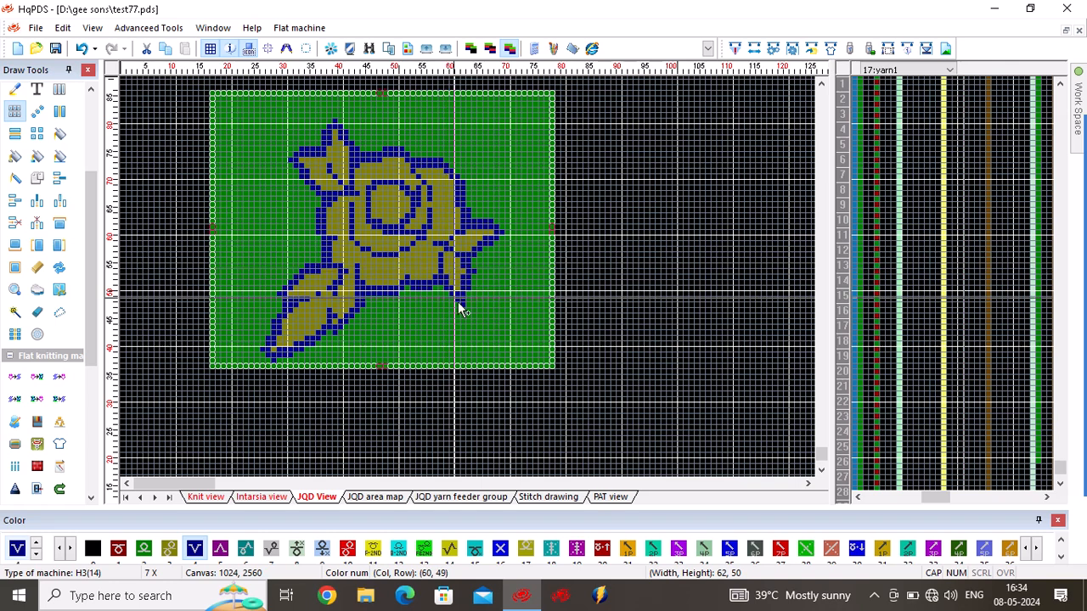
left_click(422, 239)
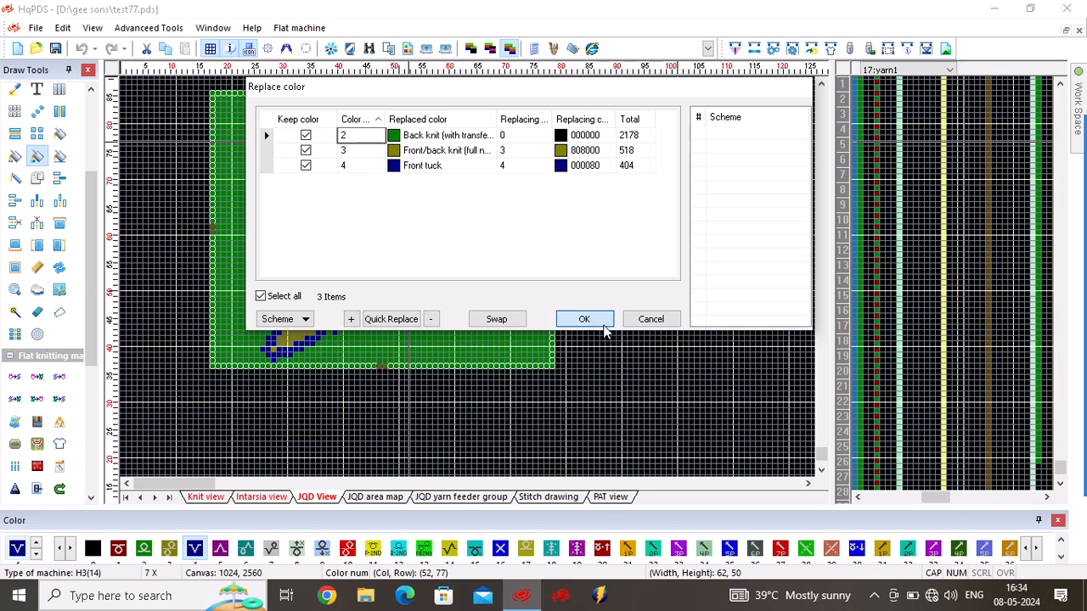
left_click(604, 324)
key("ctrl+h")
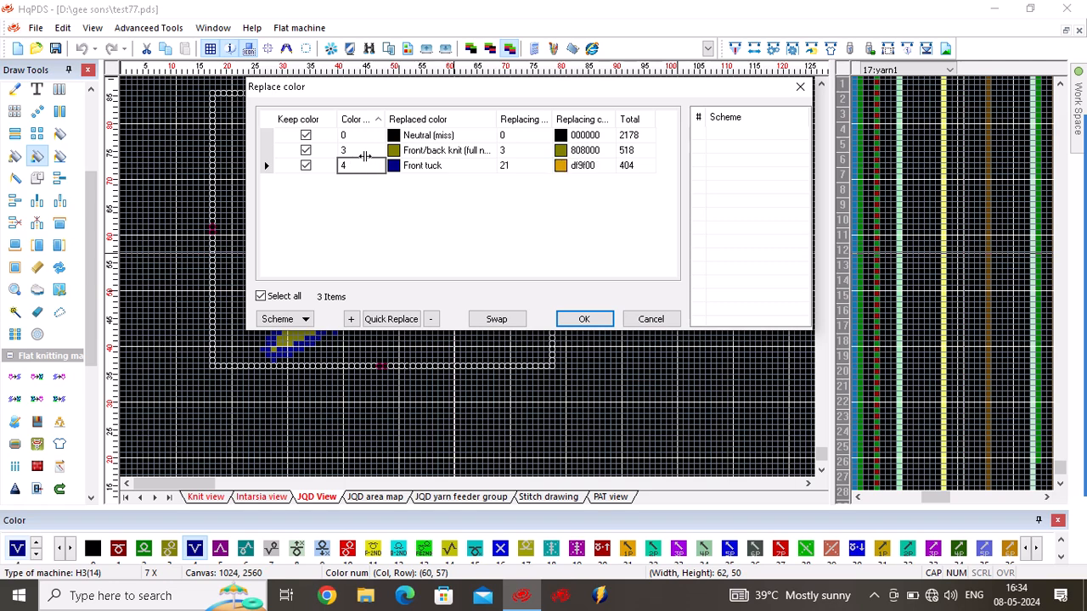
left_click(585, 320)
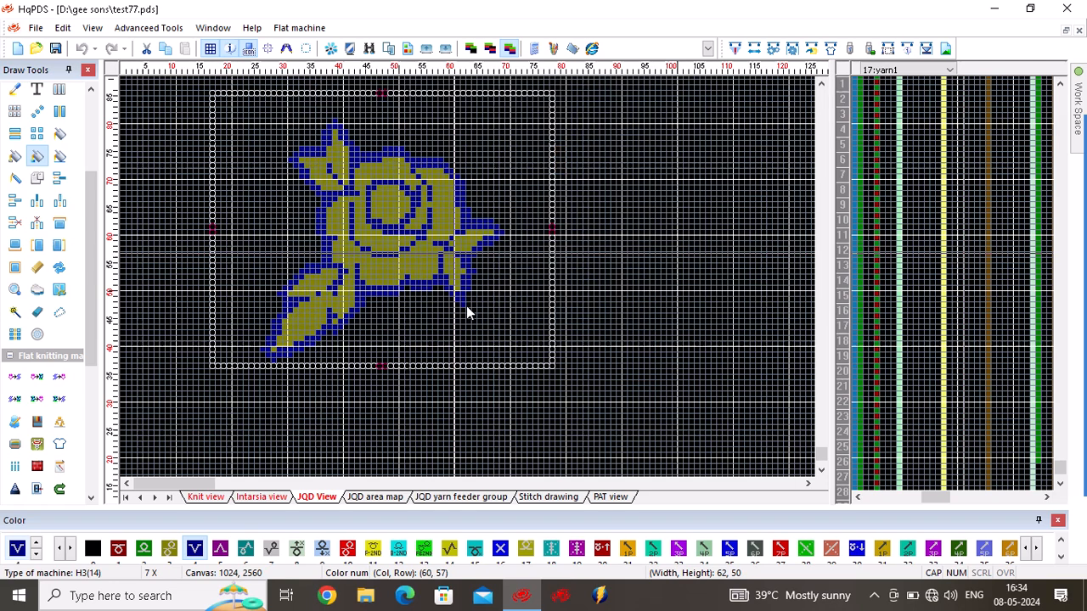
Examine the outlined rose and the list of colours it uses in the Intarsia view
left_click(262, 497)
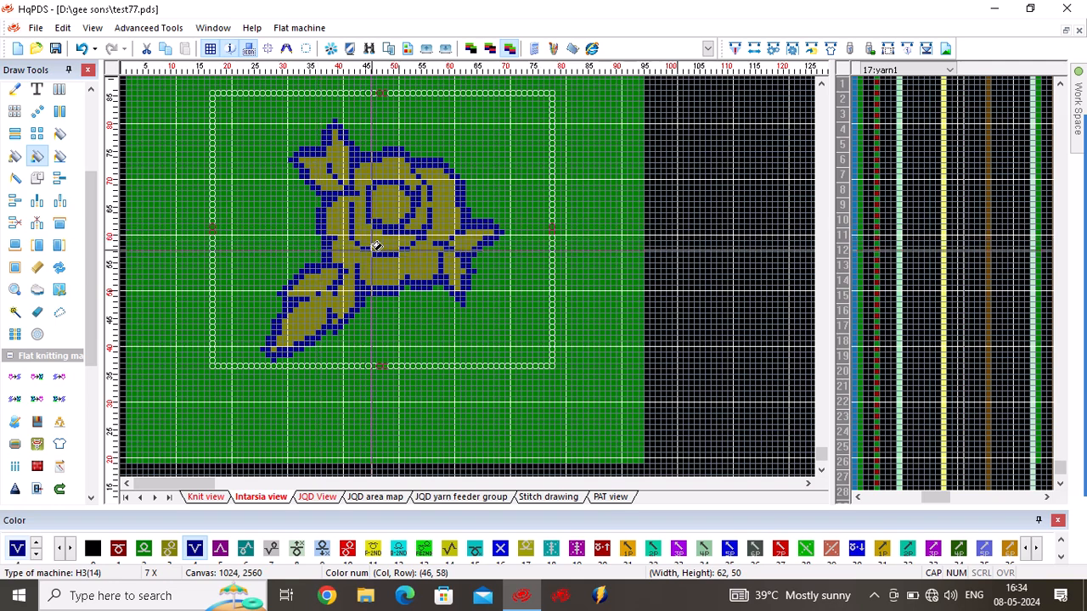
scroll(426, 270, "up", 2)
scroll(426, 270, "up", 1)
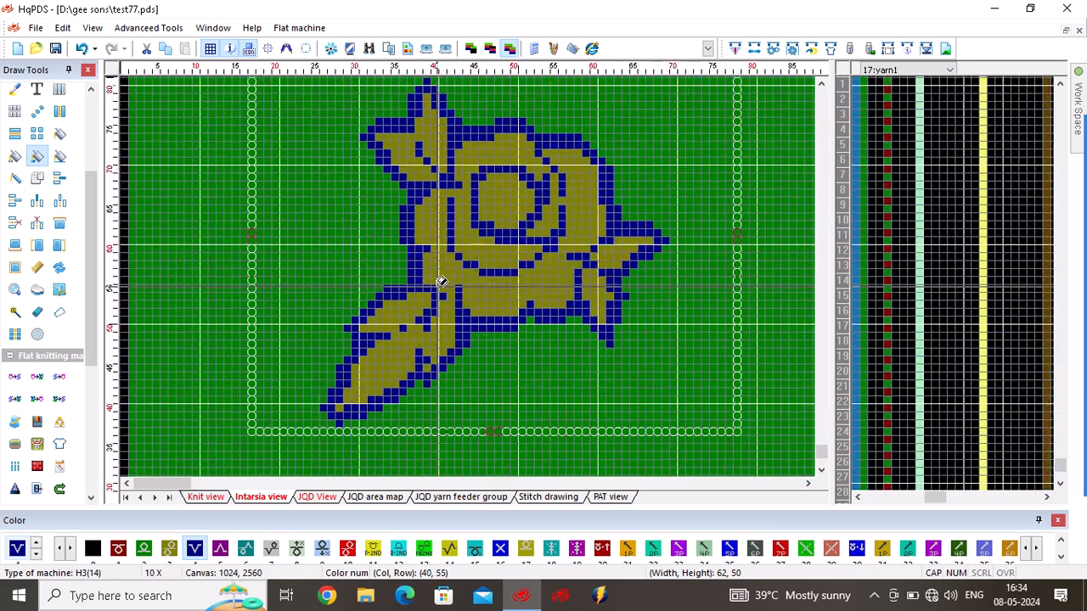
left_click(475, 192)
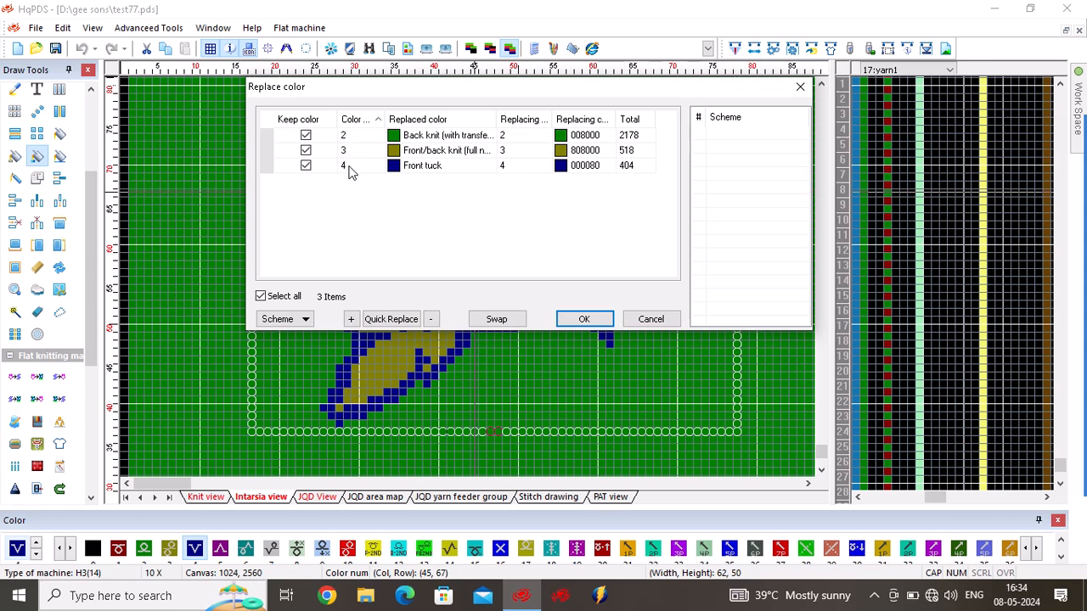
left_click(801, 88)
scroll(473, 267, "up", 1)
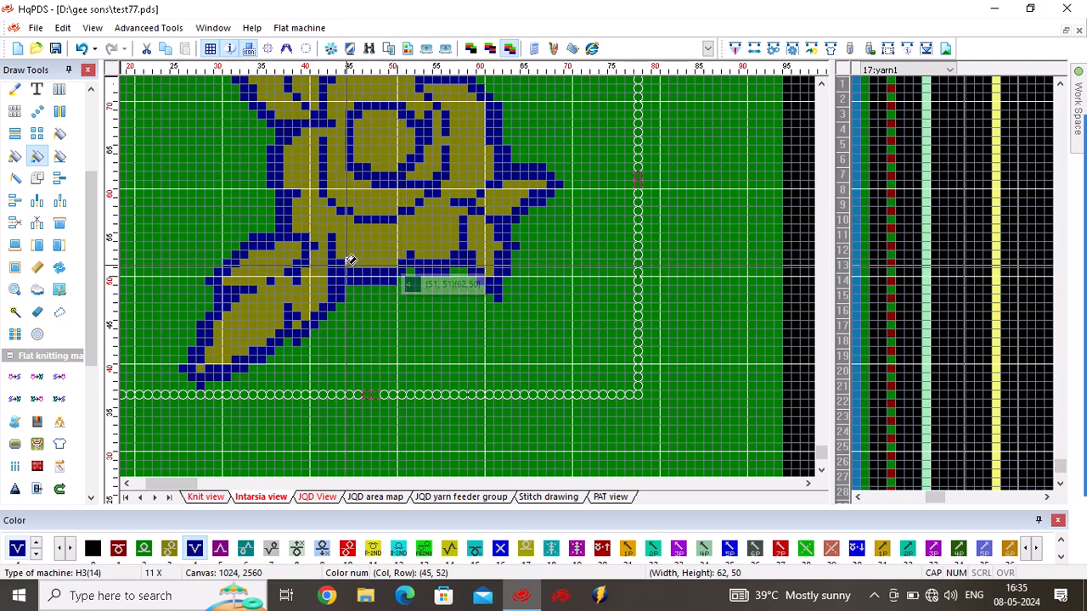
scroll(347, 264, "down", 2)
scroll(472, 271, "up", 1)
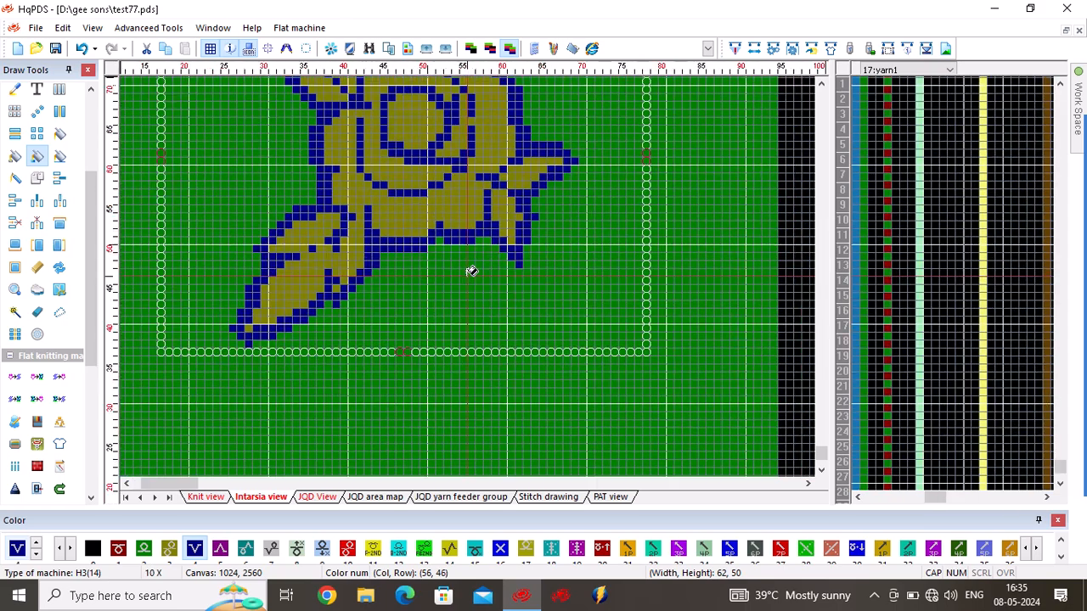
scroll(472, 271, "down", 2)
scroll(472, 271, "up", 2)
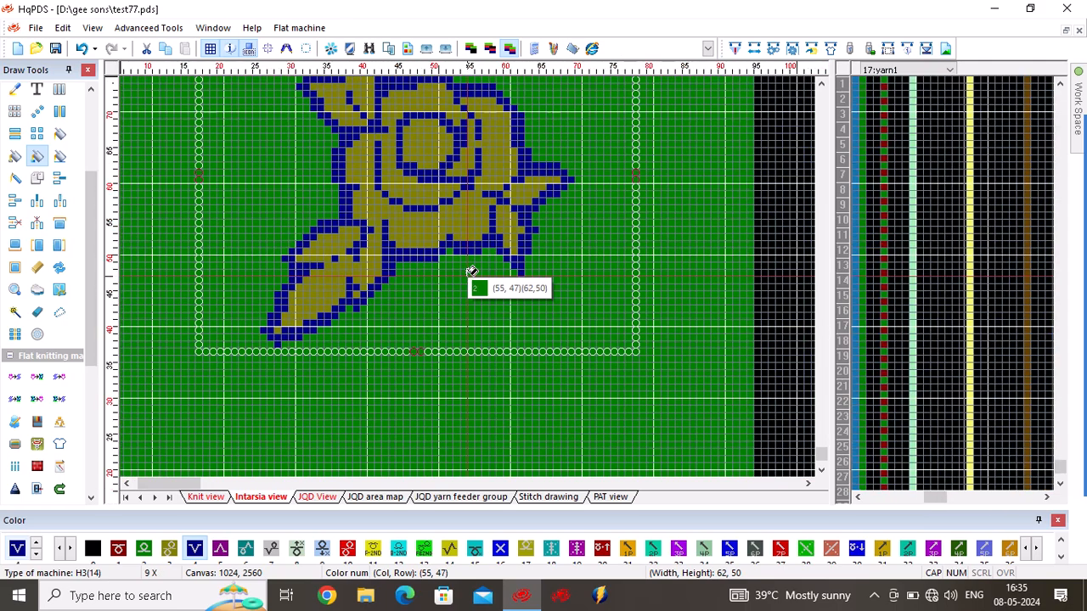
scroll(472, 271, "down", 2)
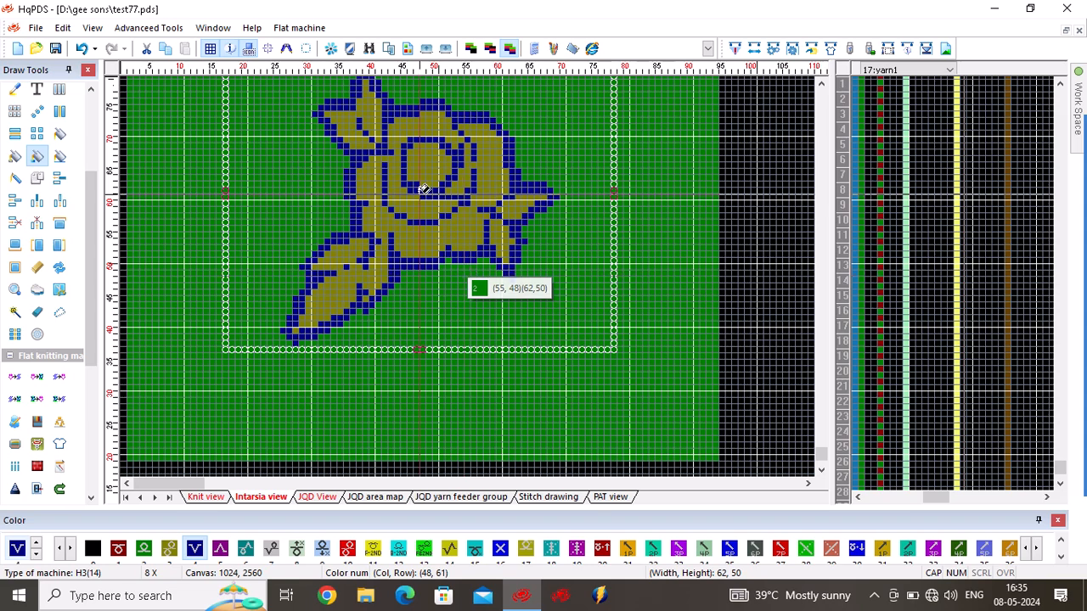
scroll(383, 286, "down", 1)
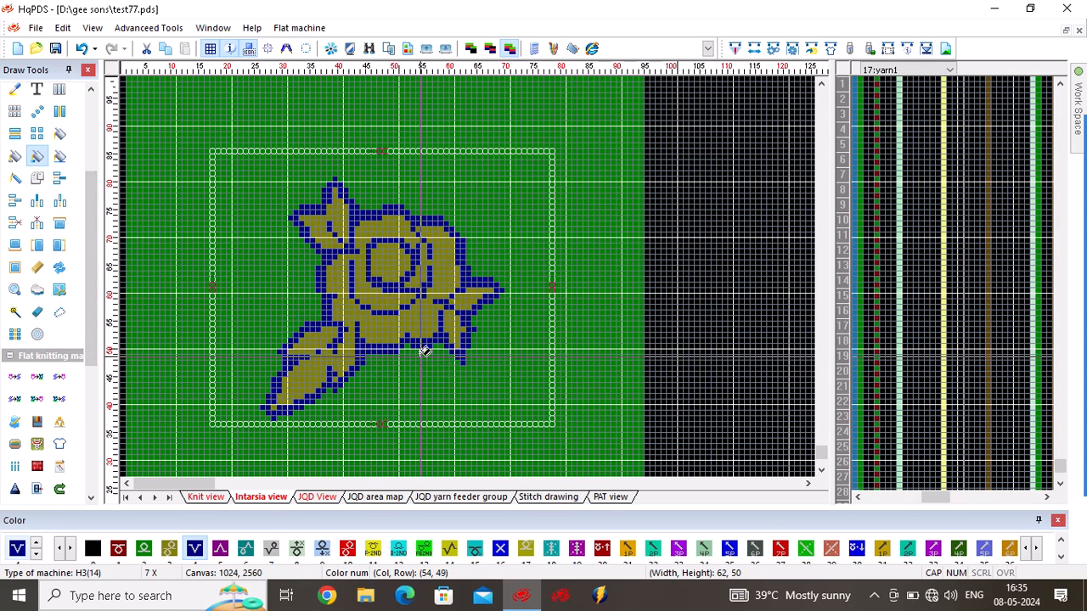
left_click(310, 500)
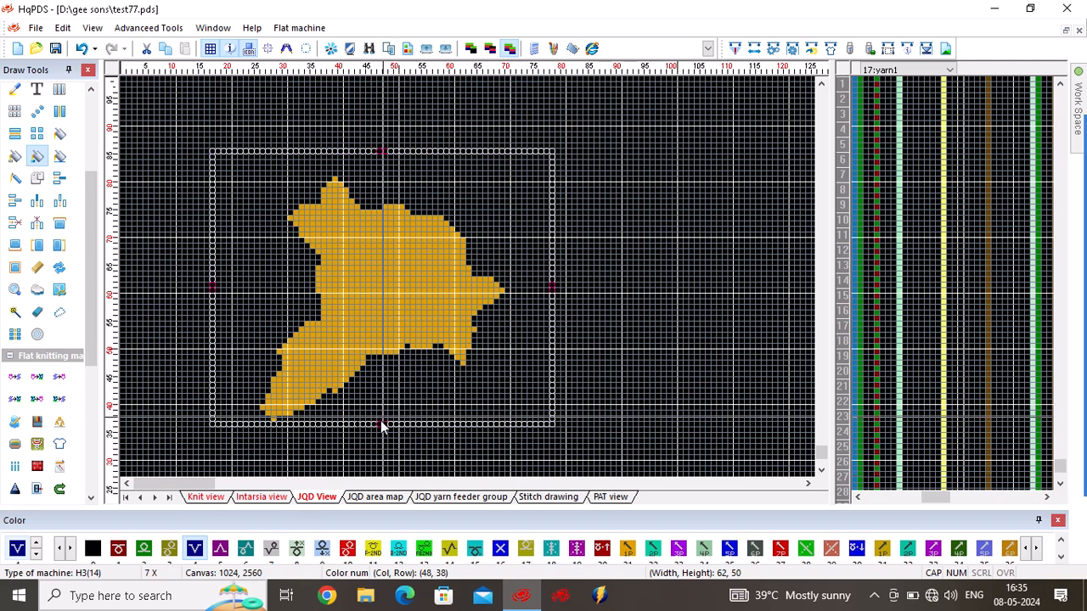
left_click(263, 498)
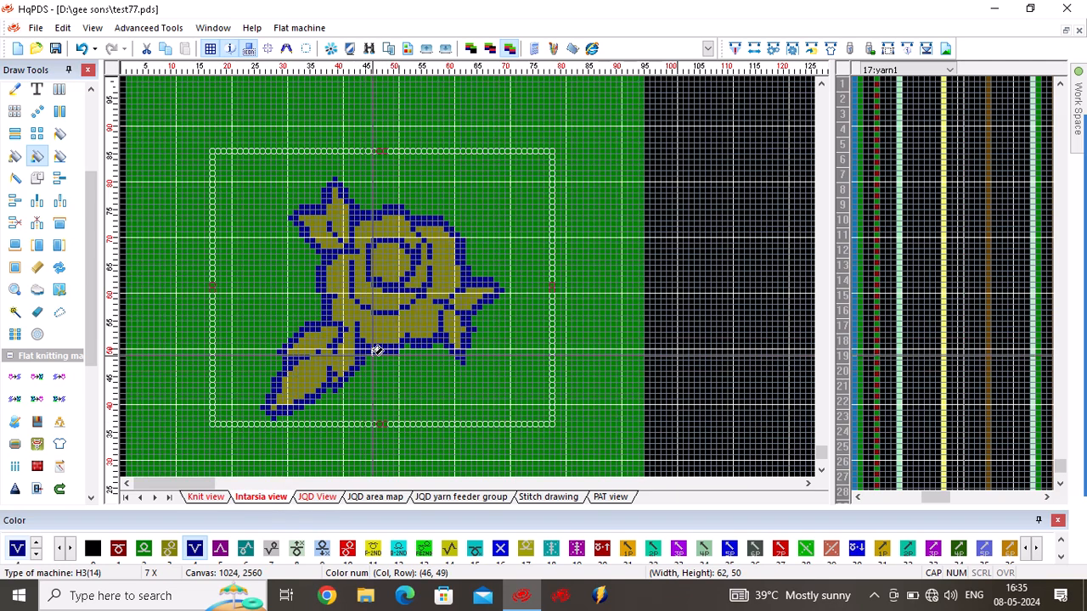
left_click(405, 274)
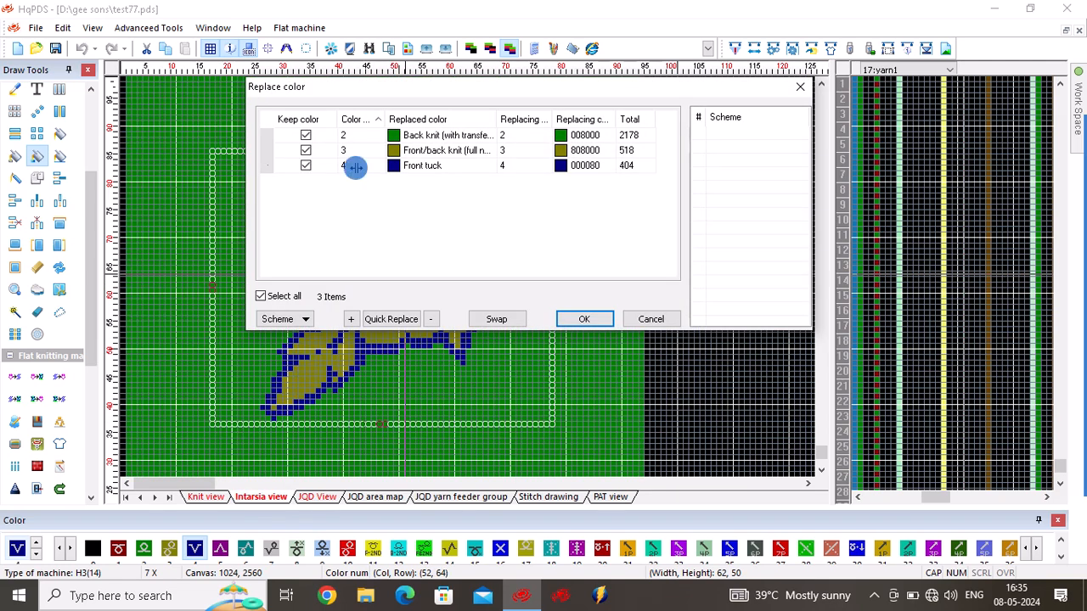
left_click(650, 321)
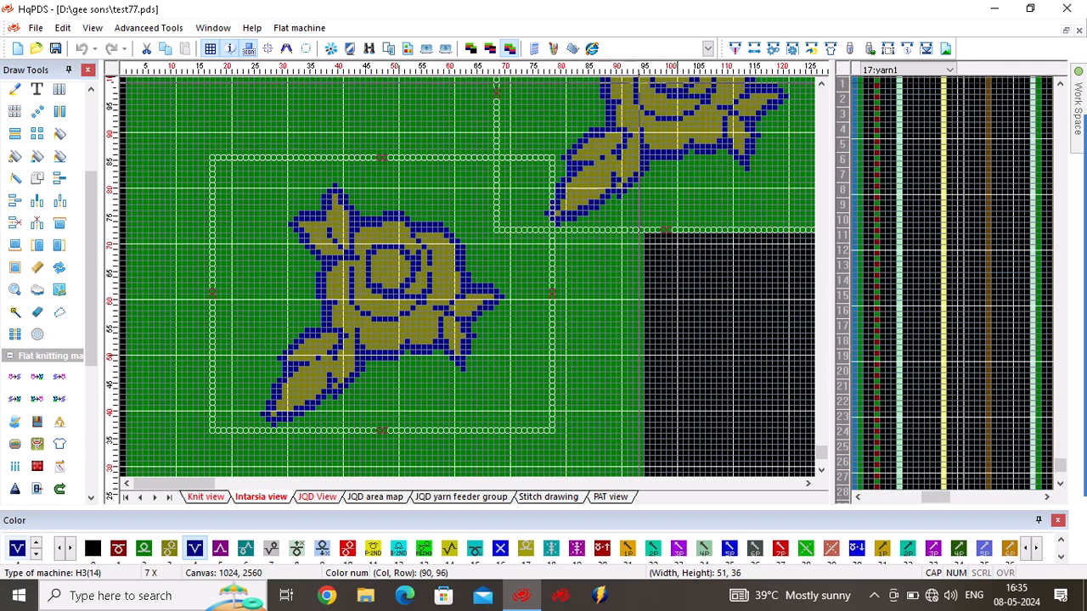
scroll(407, 276, "down", 1)
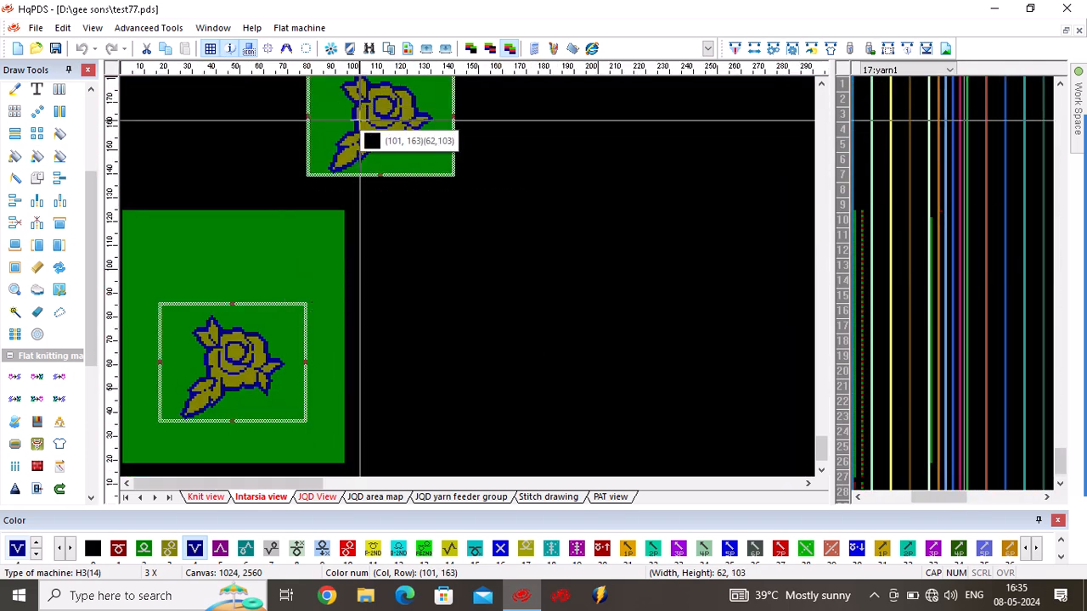
left_click(361, 121)
scroll(182, 357, "up", 1)
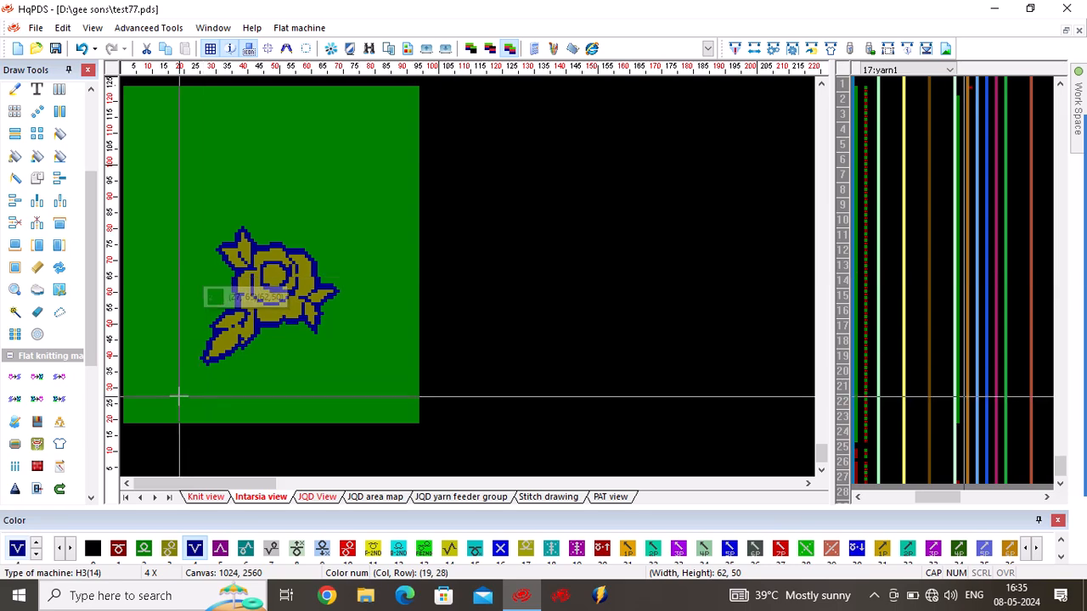
Select a 62 by 60 area around the rose in the Intarsia view and replace outline colour 4 with colour 2
left_click_drag(176, 392, 371, 202)
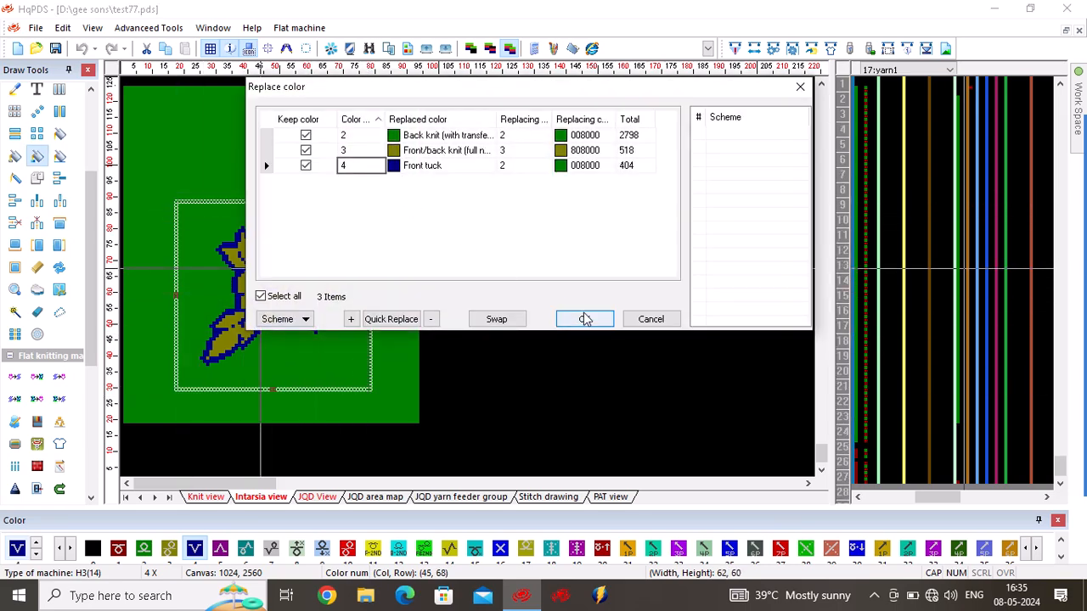
left_click(586, 319)
scroll(315, 280, "up", 1)
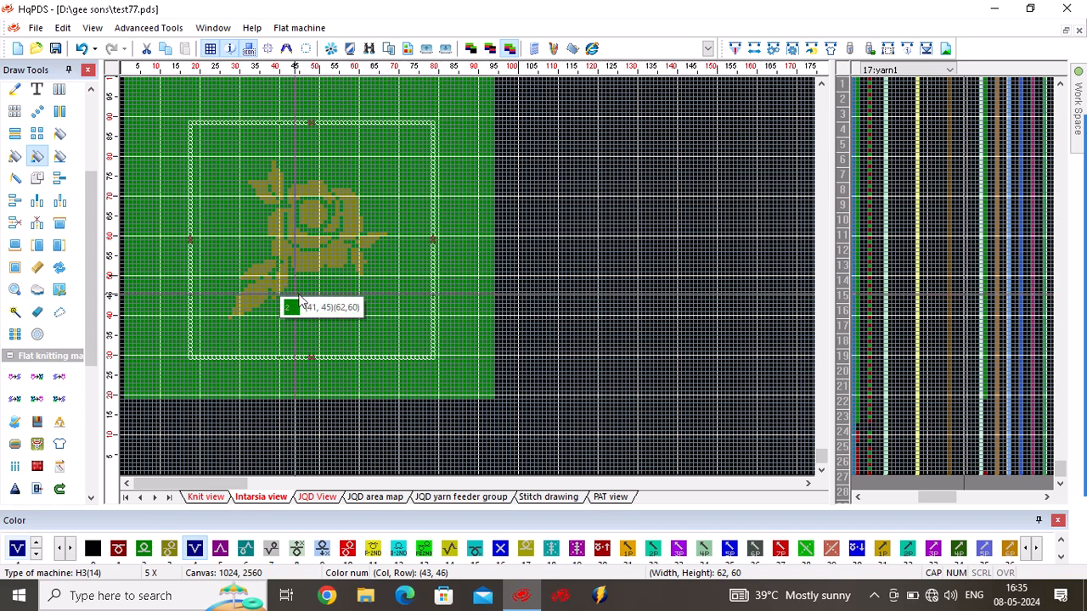
right_click(556, 249)
left_click_drag(538, 270, 569, 258)
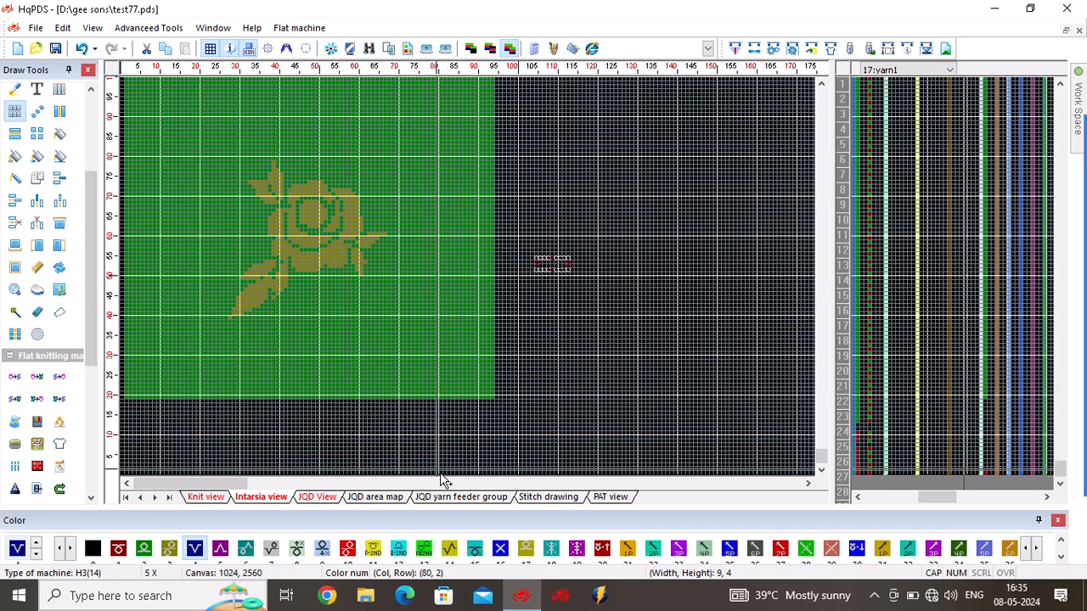
Copy the selected rose from the JQD View to the JQD area map, the JQD yarn feeder group and the Stitch drawing
left_click(314, 498)
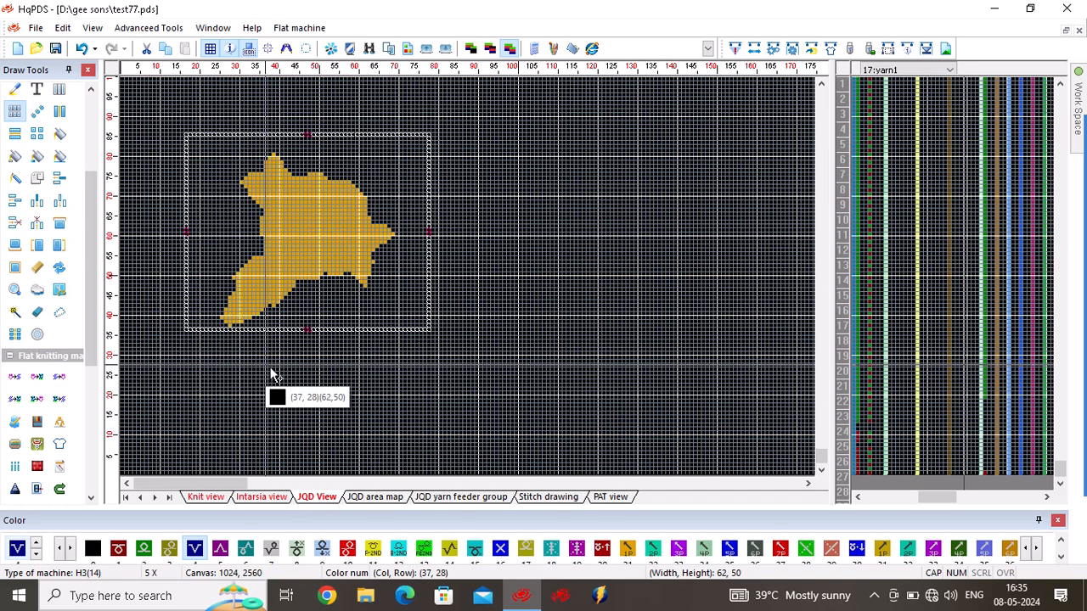
right_click(326, 213)
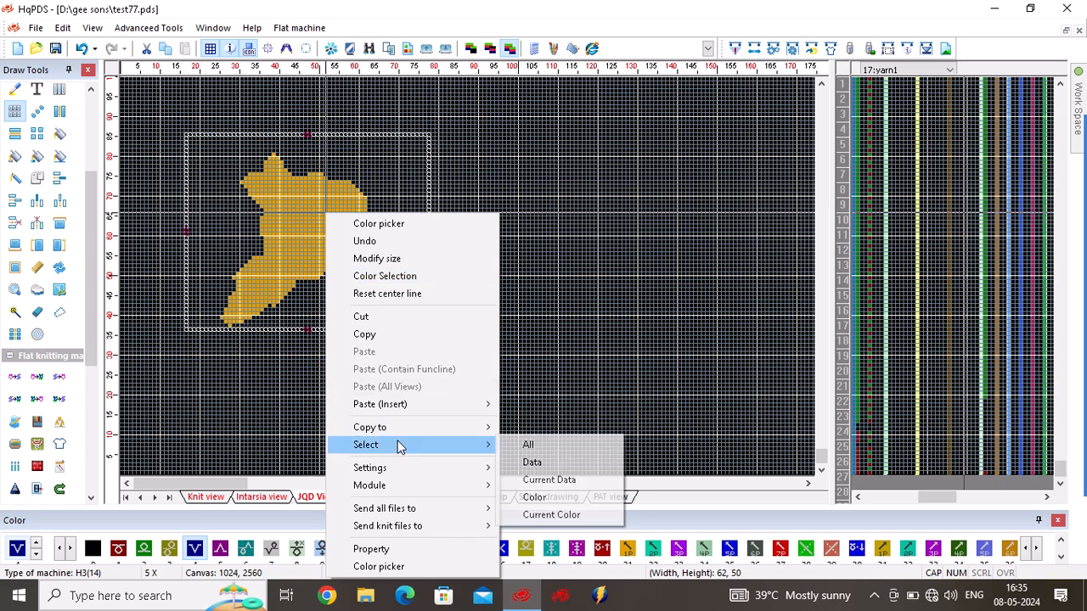
mouse_move(461, 428)
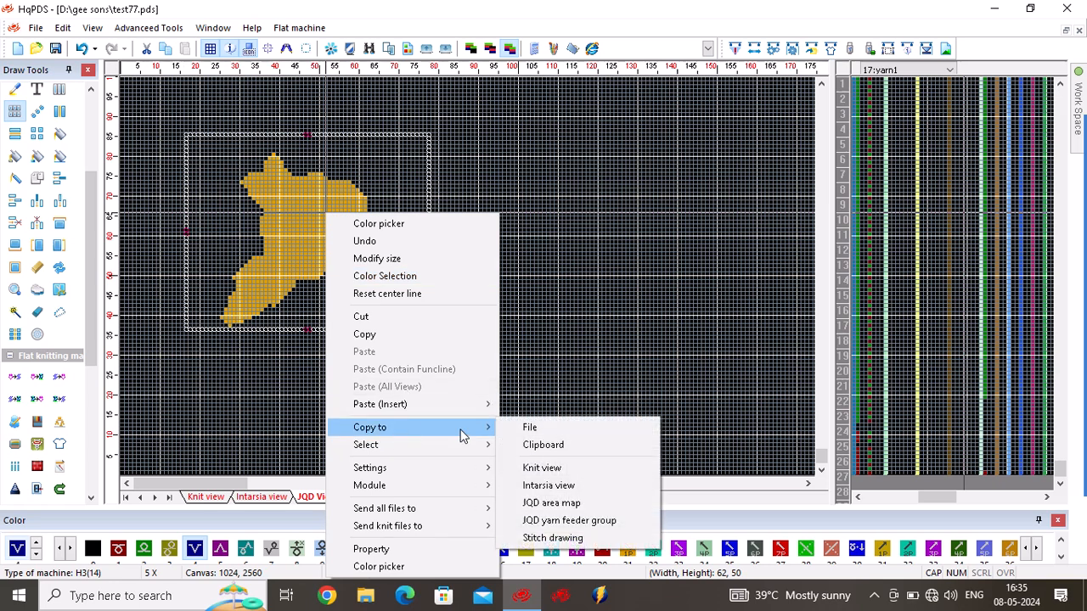
left_click(558, 508)
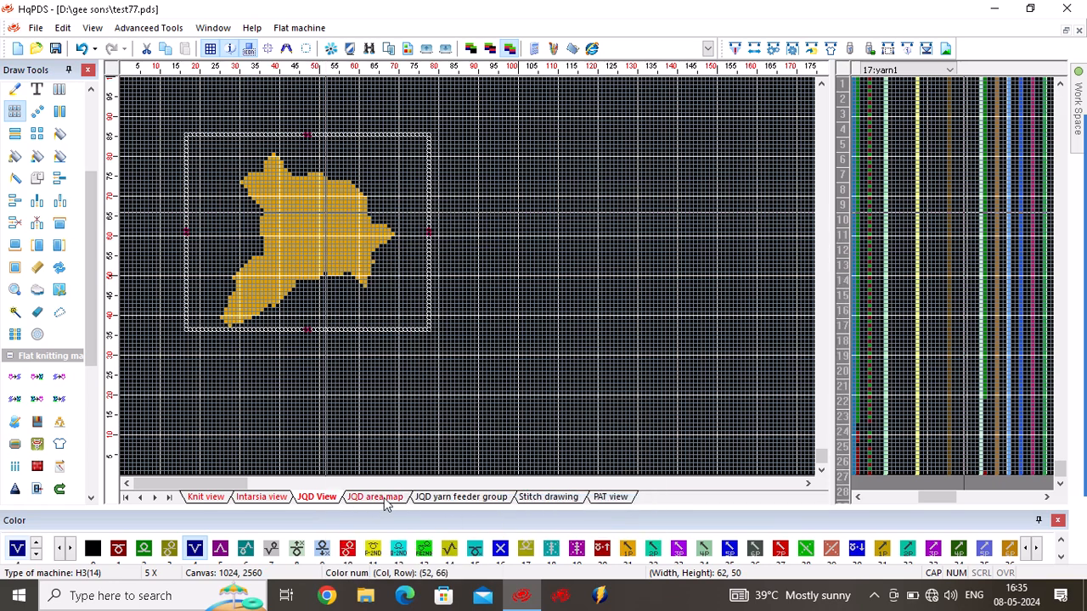
right_click(298, 232)
mouse_move(363, 438)
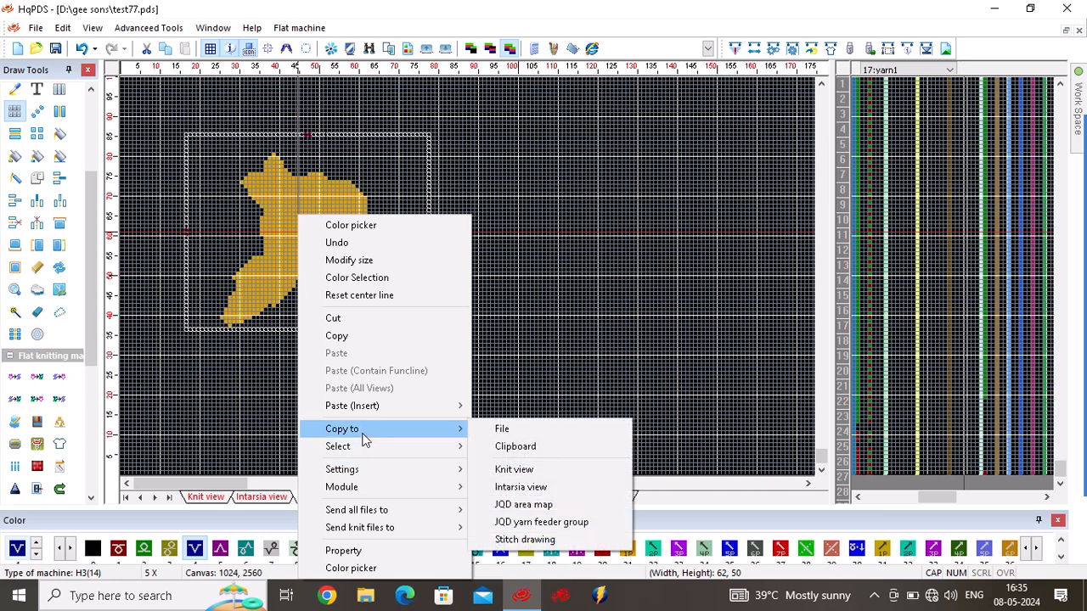
left_click(543, 528)
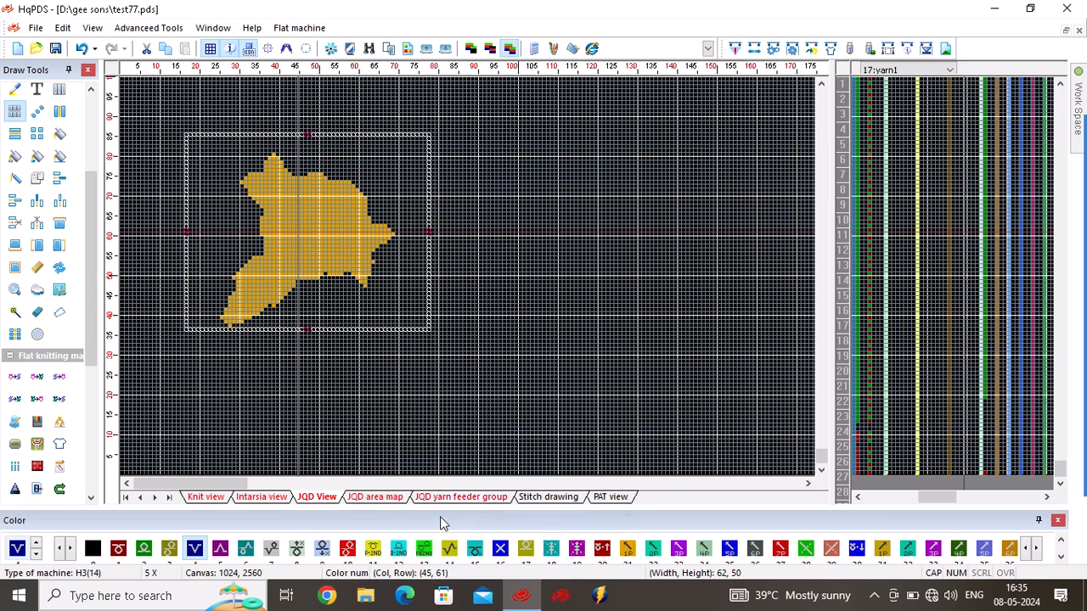
right_click(301, 236)
mouse_move(363, 431)
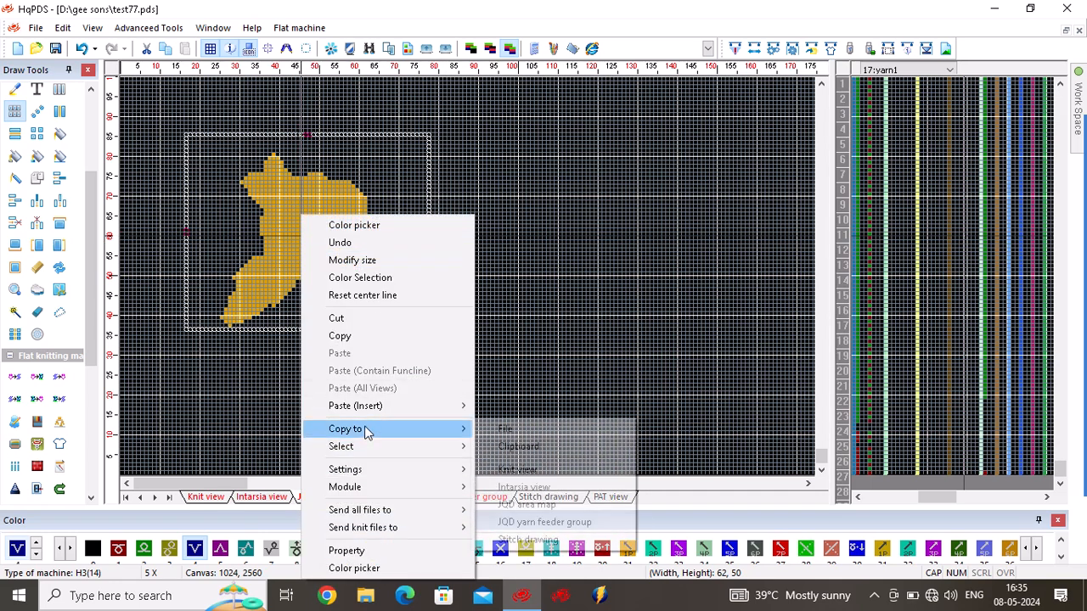
left_click(544, 540)
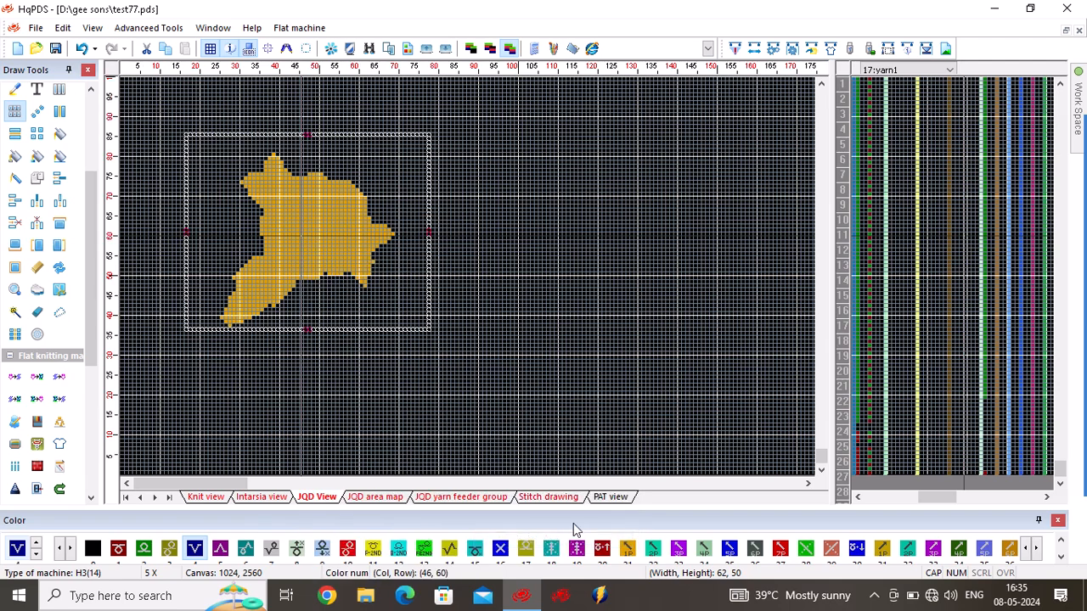
Select the 93 by 106 front-knit area above the rib in the Knit view and copy it to the Stitch drawing
left_click(205, 496)
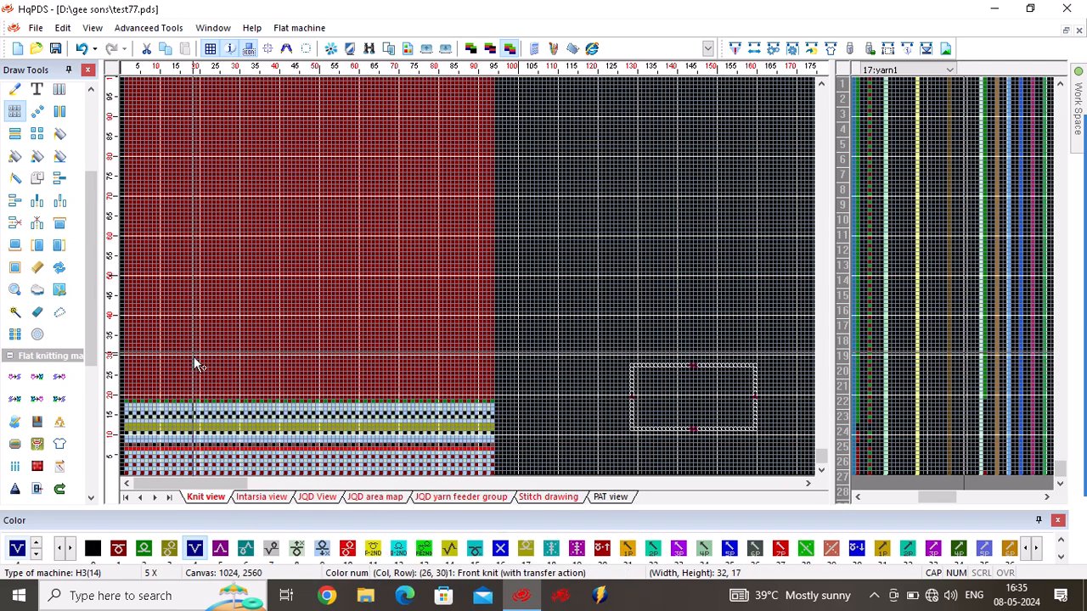
scroll(169, 360, "up", 3)
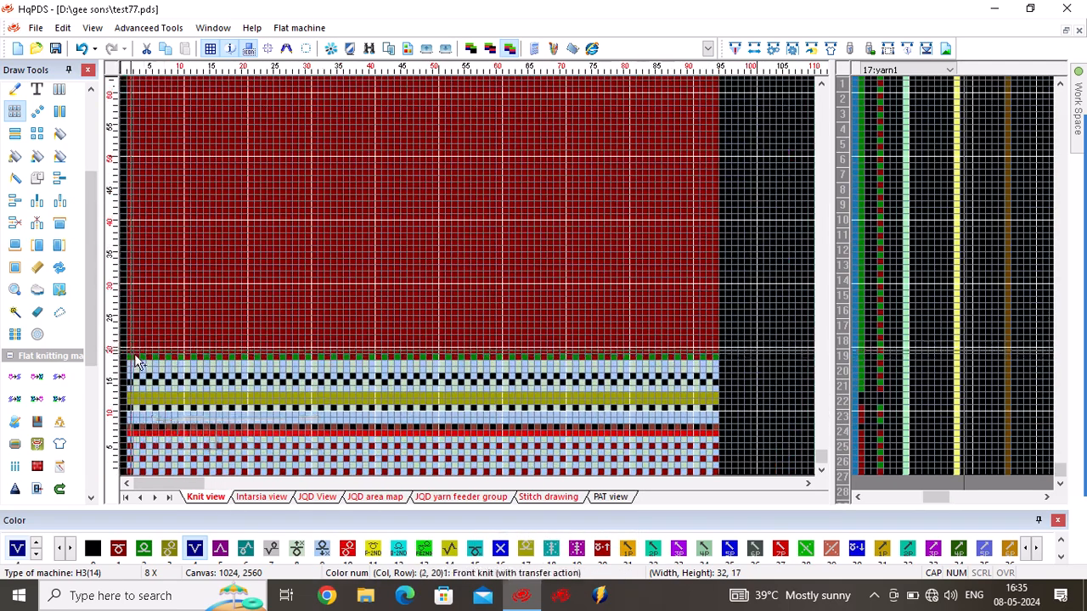
left_click_drag(137, 356, 458, 239)
scroll(574, 92, "down", 4)
scroll(433, 116, "up", 2)
right_click(360, 252)
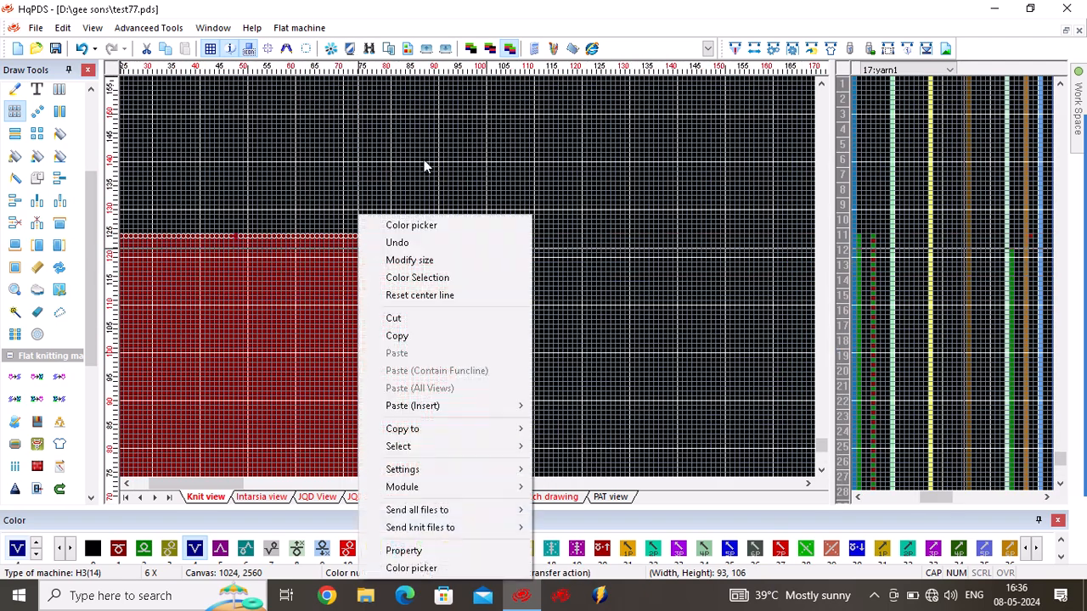
left_click(475, 53)
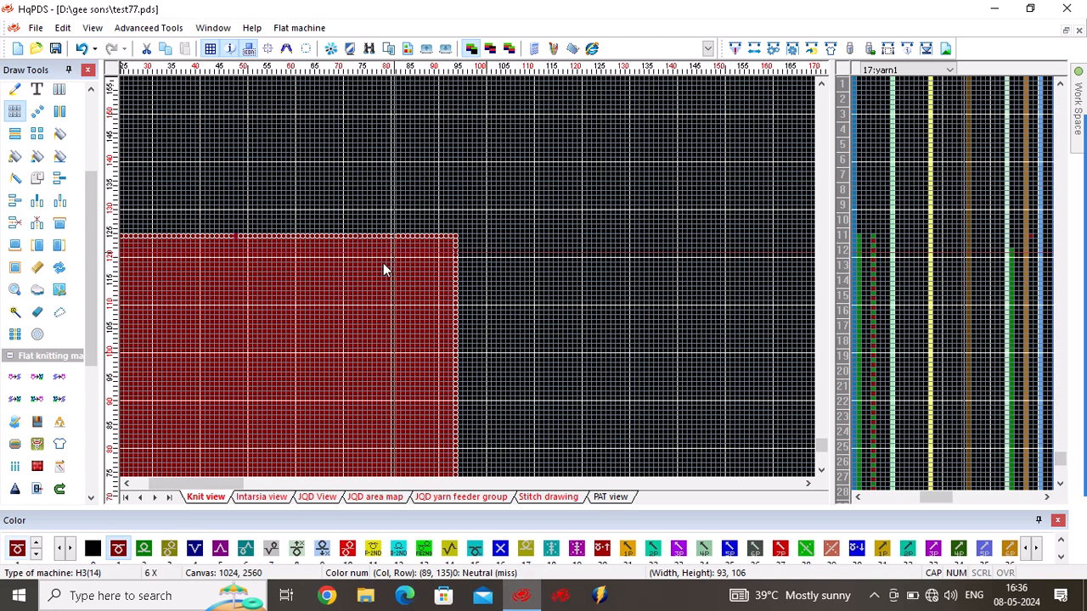
right_click(292, 265)
mouse_move(450, 430)
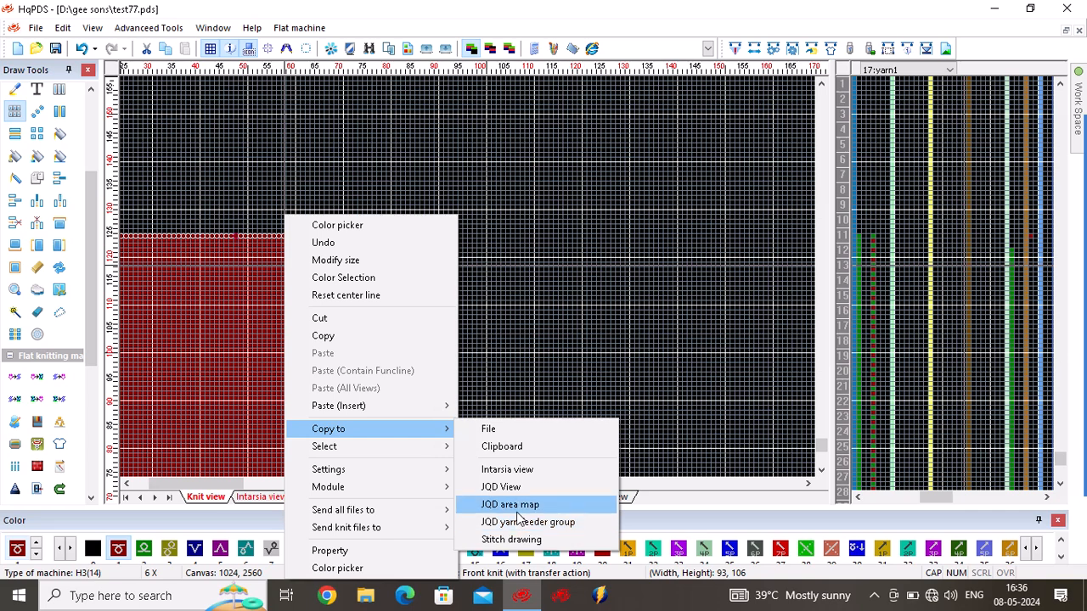
left_click(518, 540)
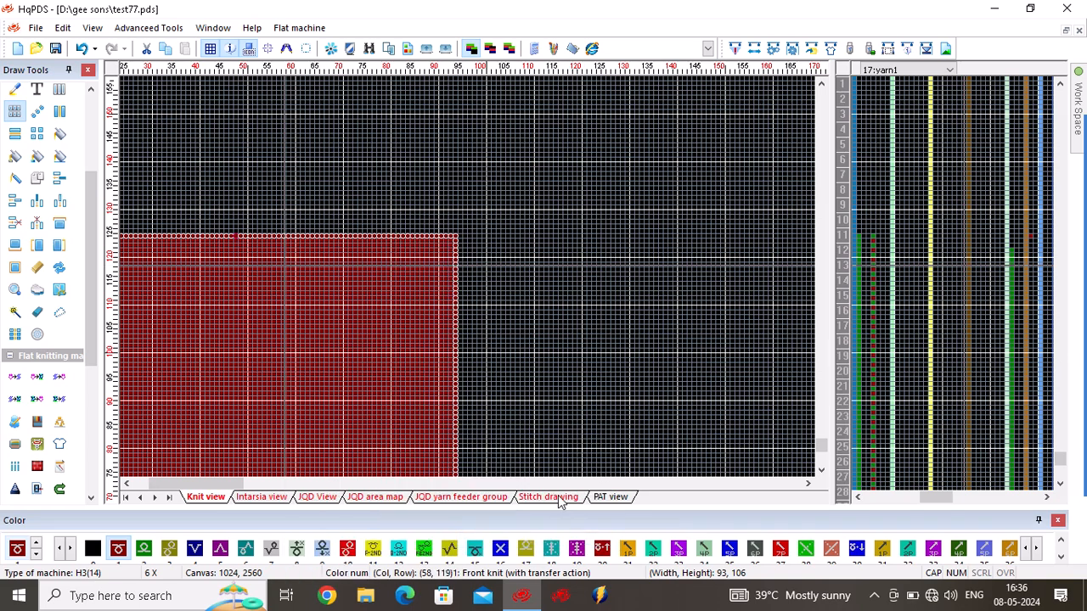
Copy only colour 21 of the selected rose silhouette from the JQD yarn feeder group to the Stitch drawing
scroll(472, 280, "down", 3)
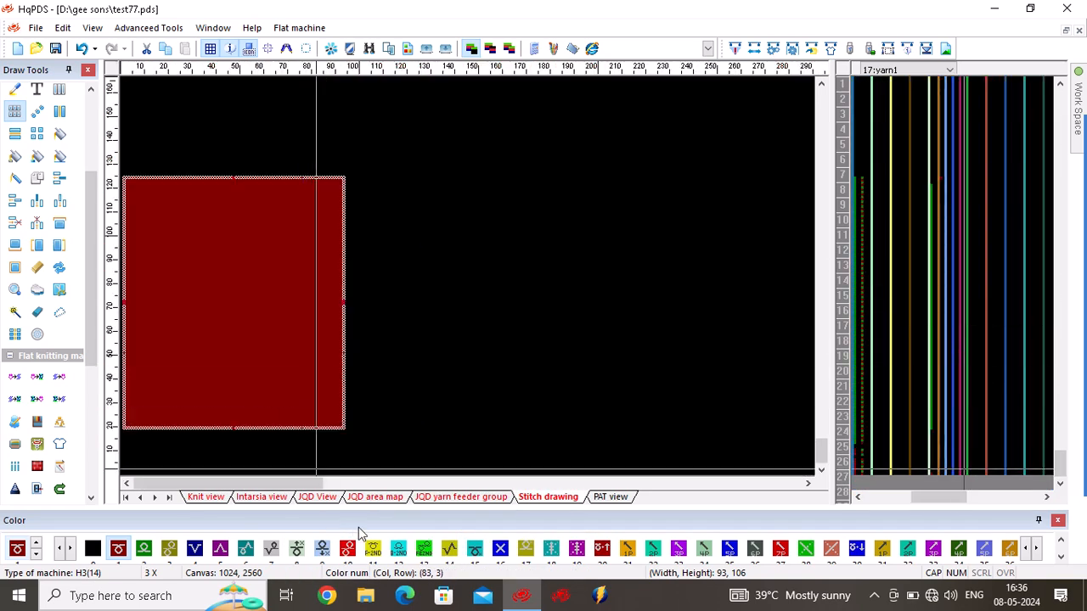
left_click(456, 499)
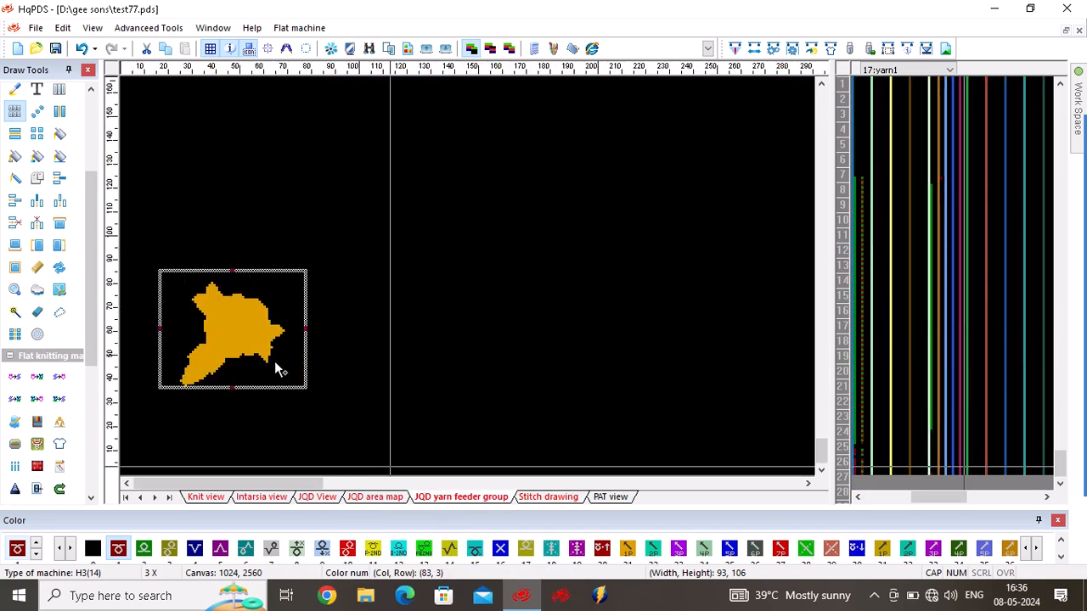
right_click(235, 316)
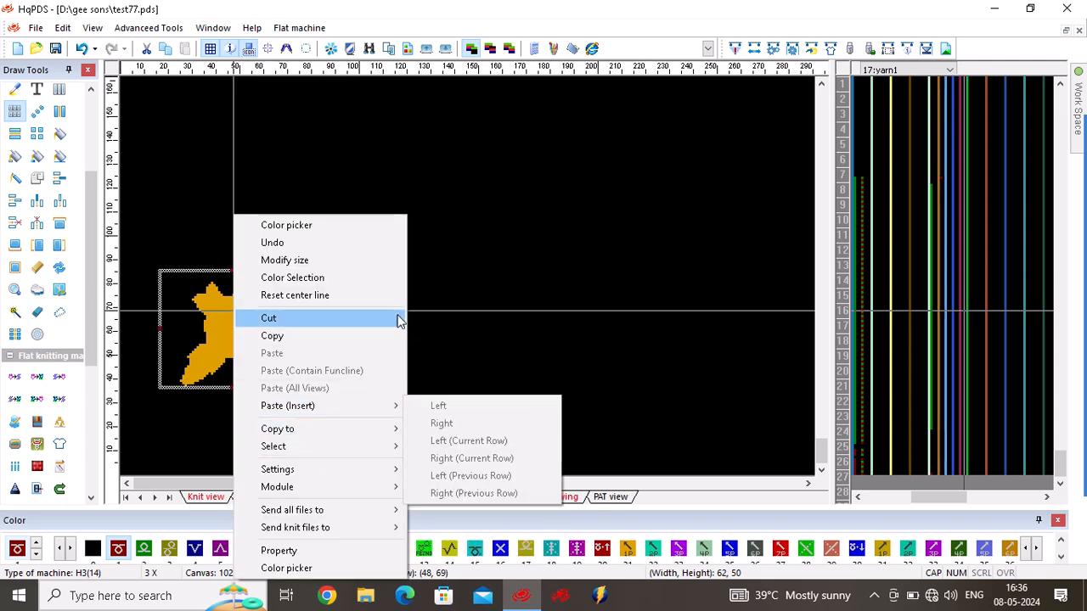
left_click(510, 50)
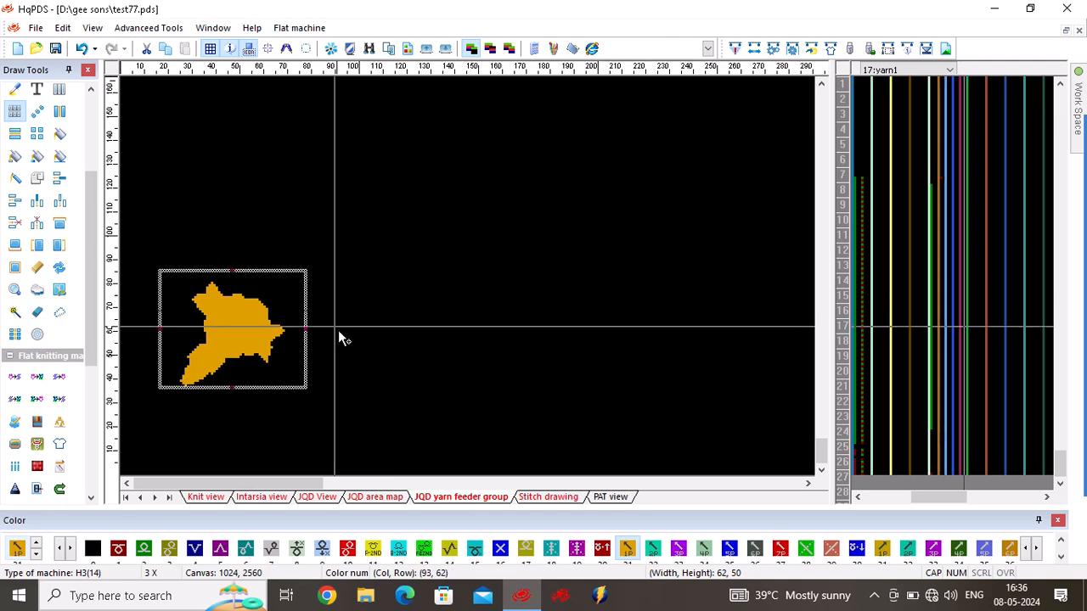
right_click(286, 299)
mouse_move(435, 437)
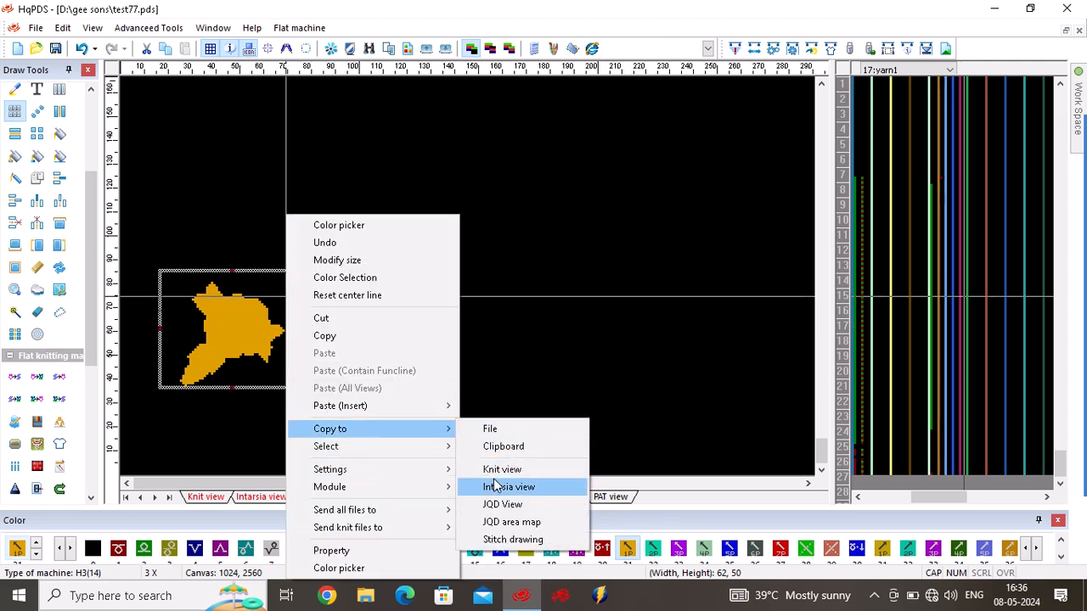
left_click(502, 538)
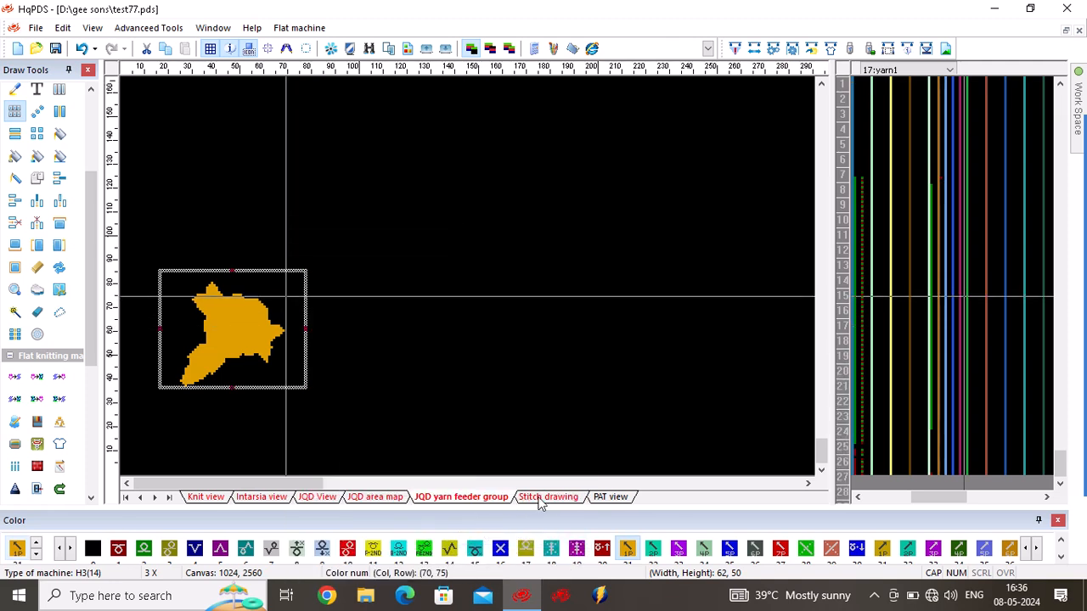
left_click(543, 498)
scroll(262, 356, "up", 1)
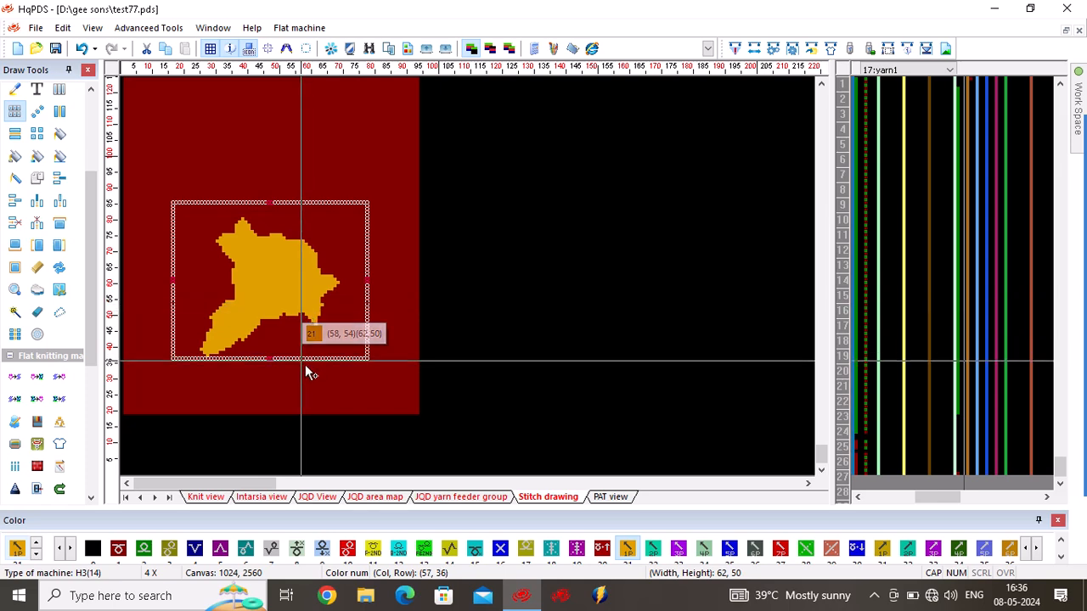
Replace colour 21 with colour 9 in the selected 62 by 50 area of the Stitch drawing
key("ctrl+h")
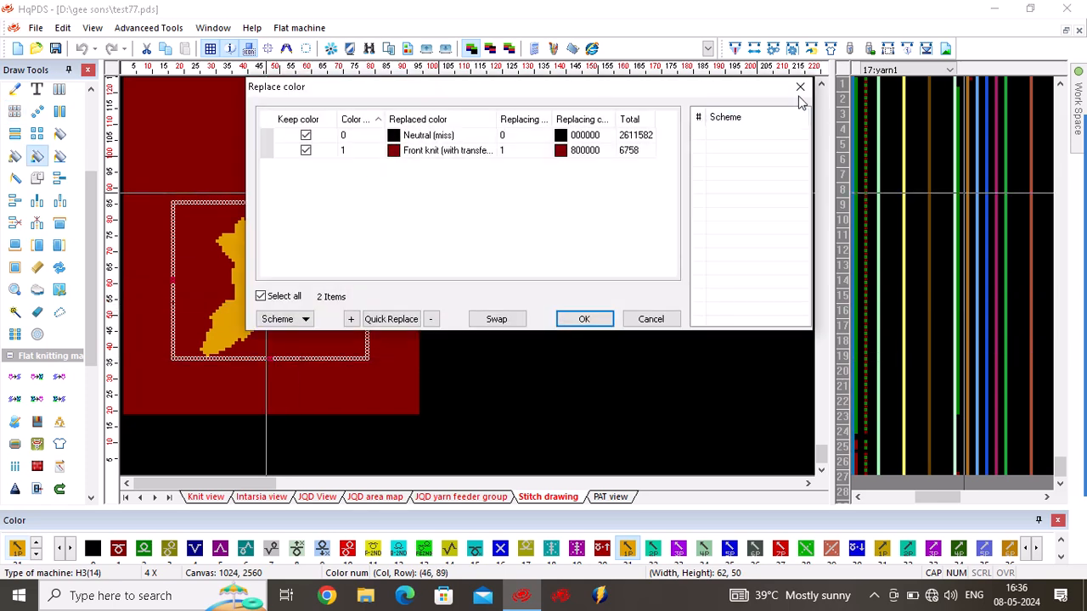
left_click(800, 88)
left_click(269, 286)
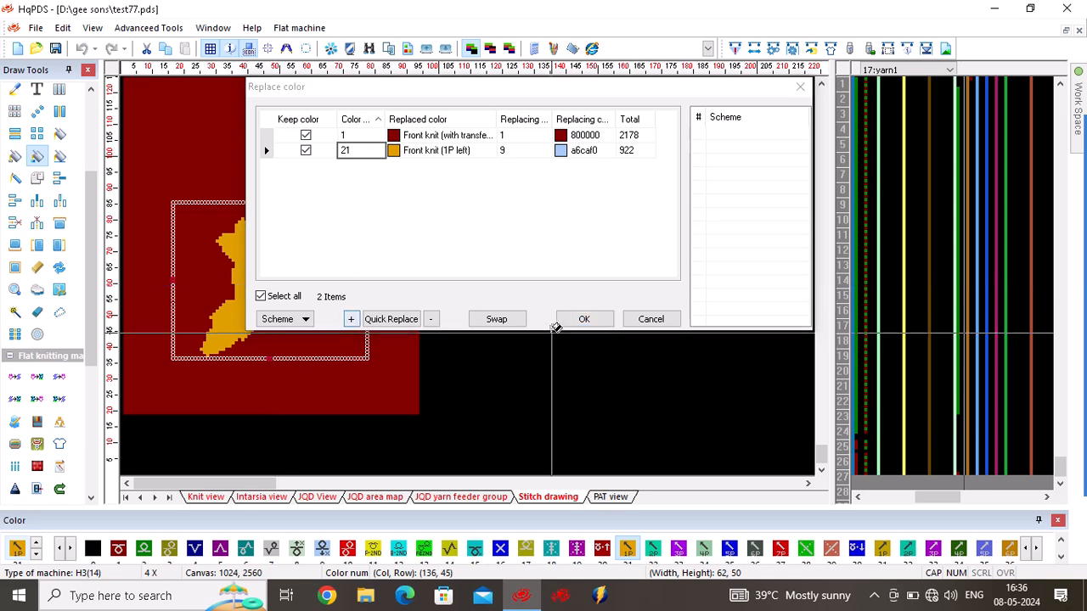
left_click(585, 318)
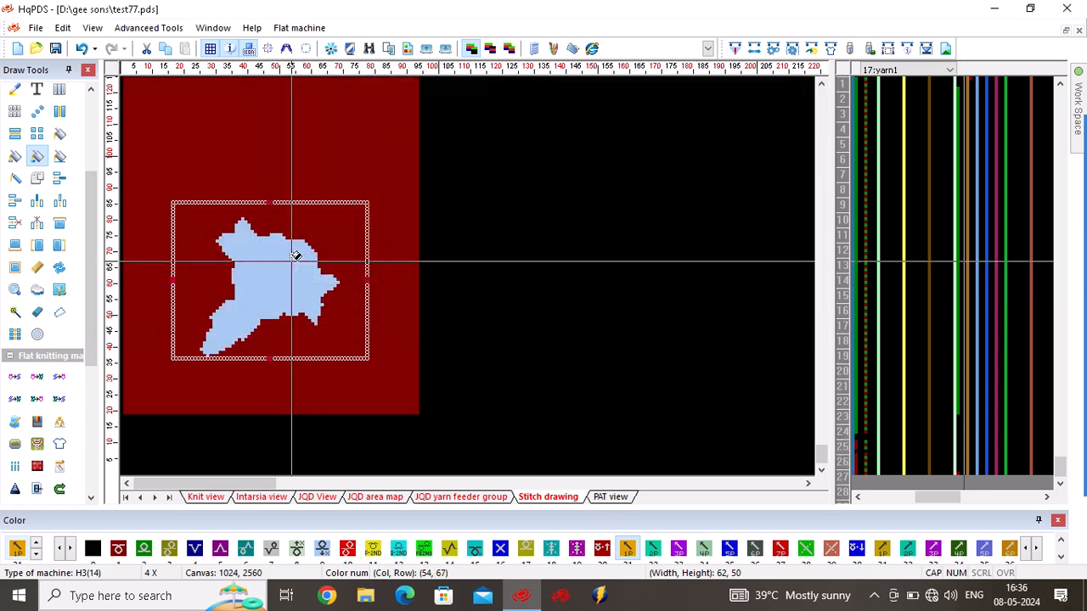
Replace background colour 1 with colour 8 in the Stitch drawing, both outside and inside the selected area around the silhouette
key("8")
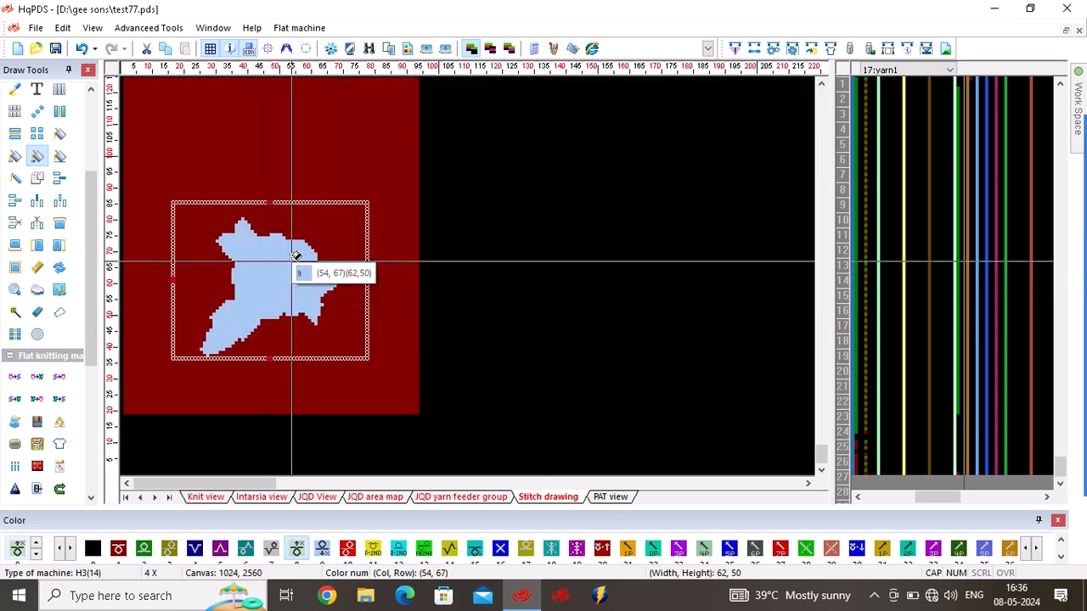
left_click(273, 181)
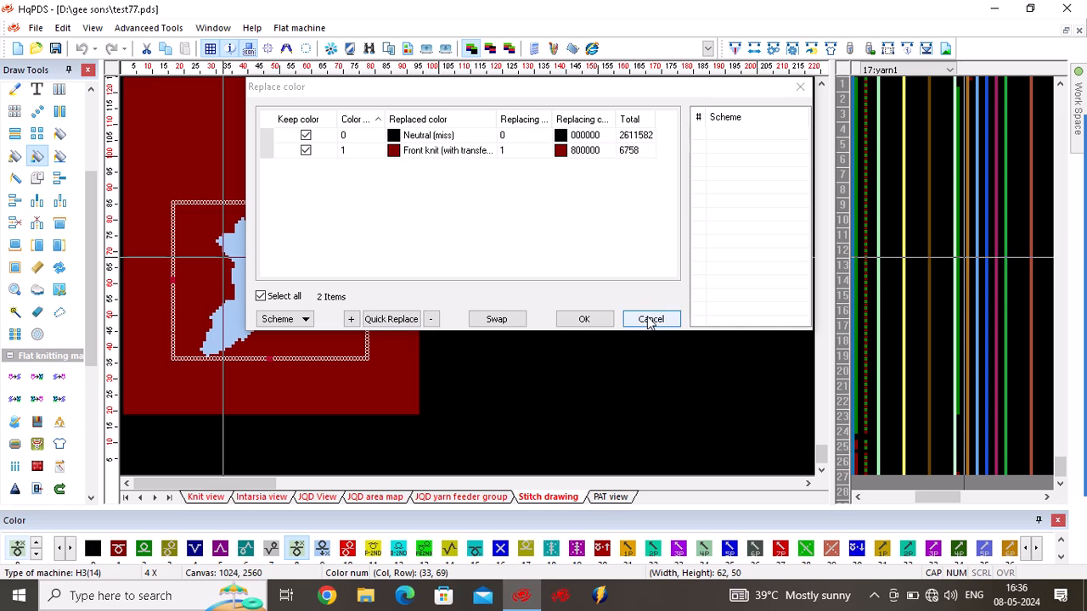
left_click(350, 151)
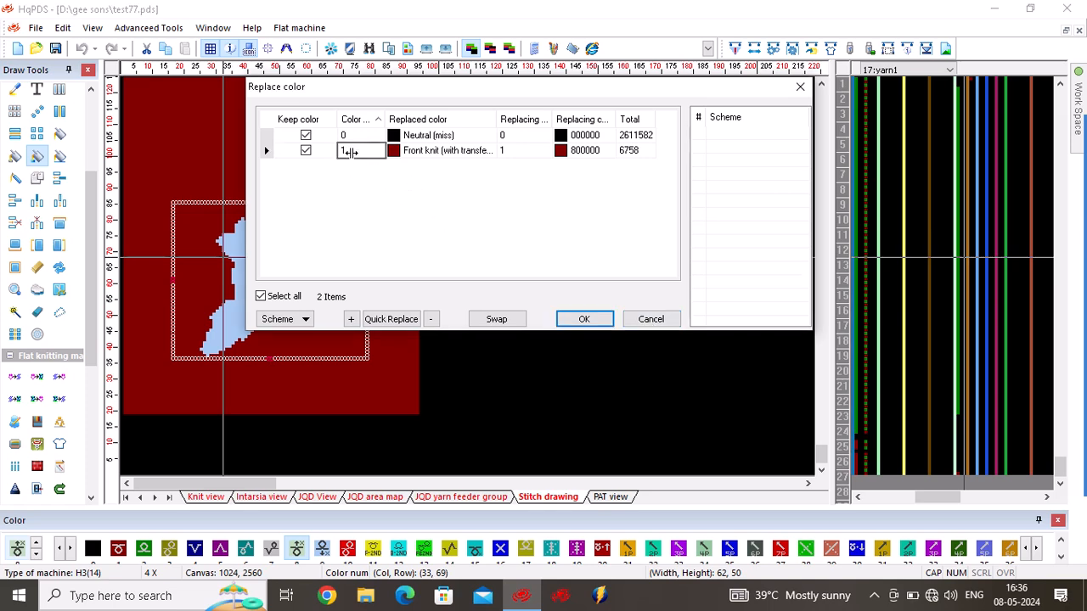
left_click(584, 320)
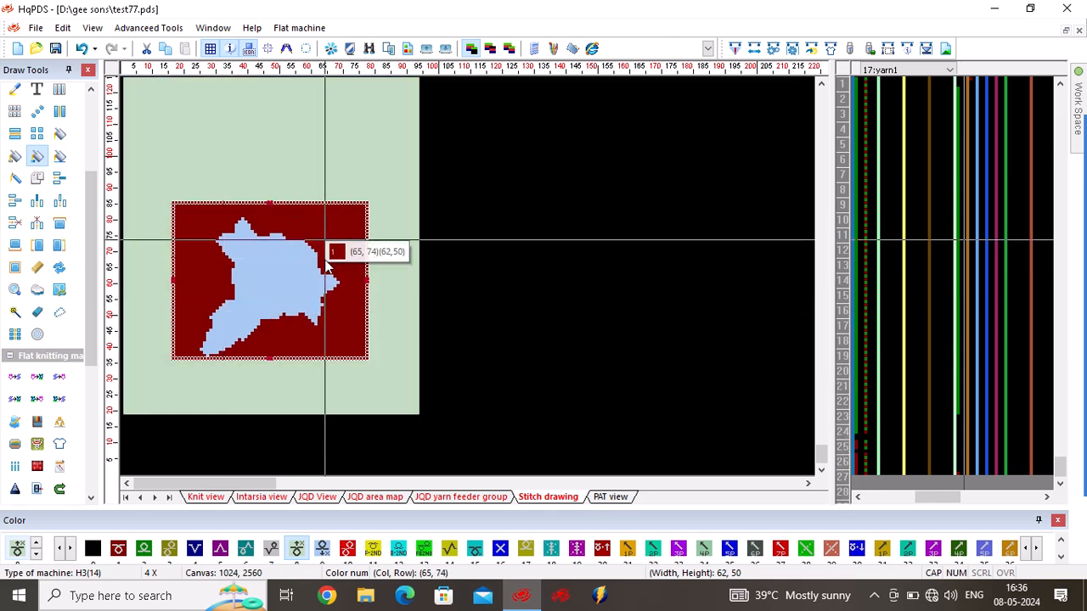
key("Delete")
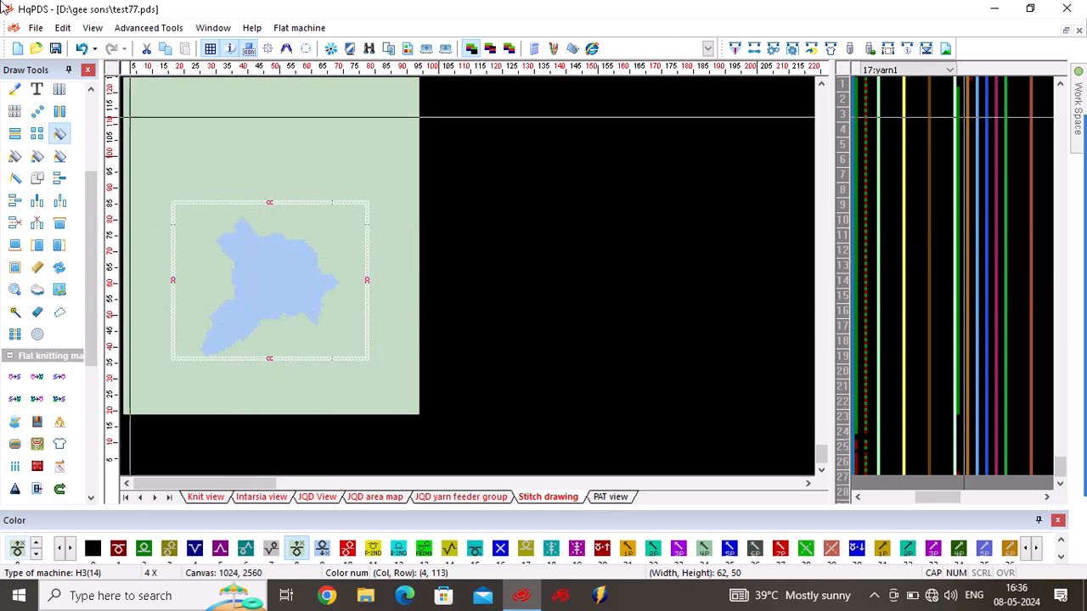
Fill the rose silhouette with colour 2 in the JQD yarn feeder group and the JQD area map
left_click(466, 503)
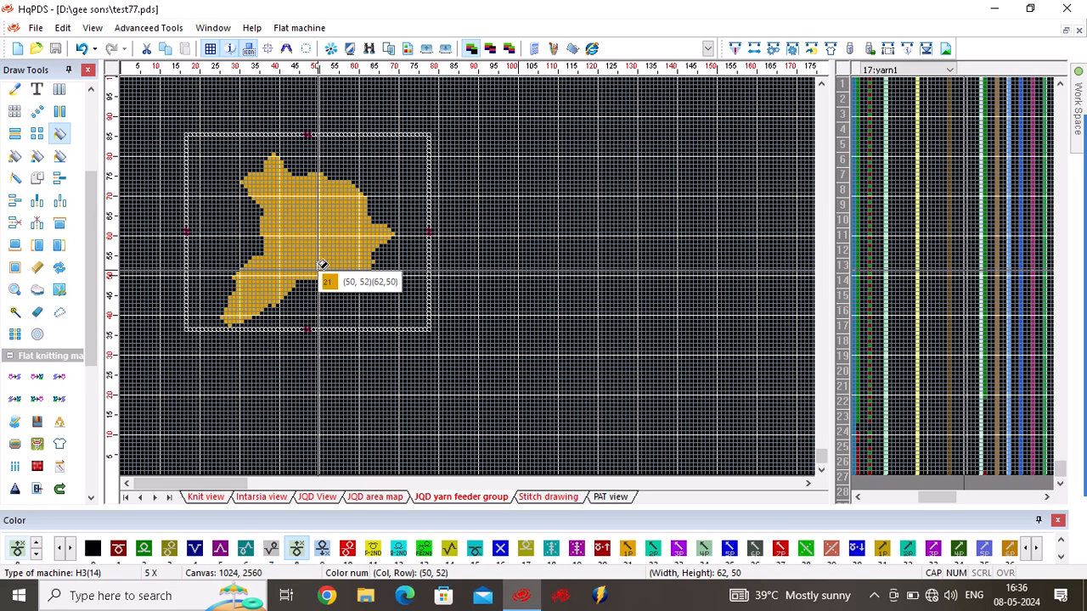
left_click(331, 236)
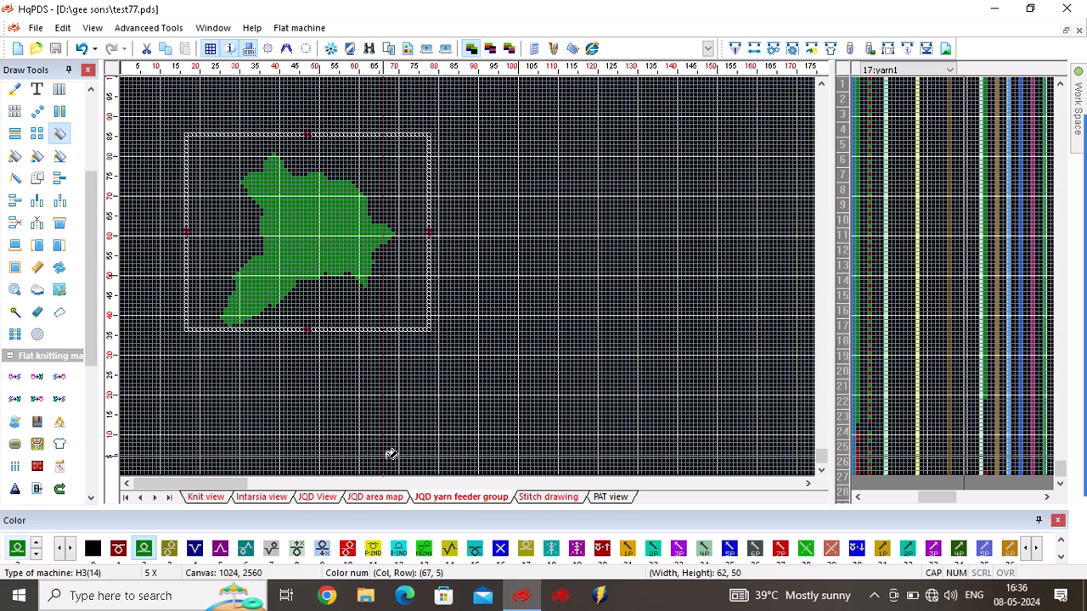
key("ctrl+z")
left_click(332, 226)
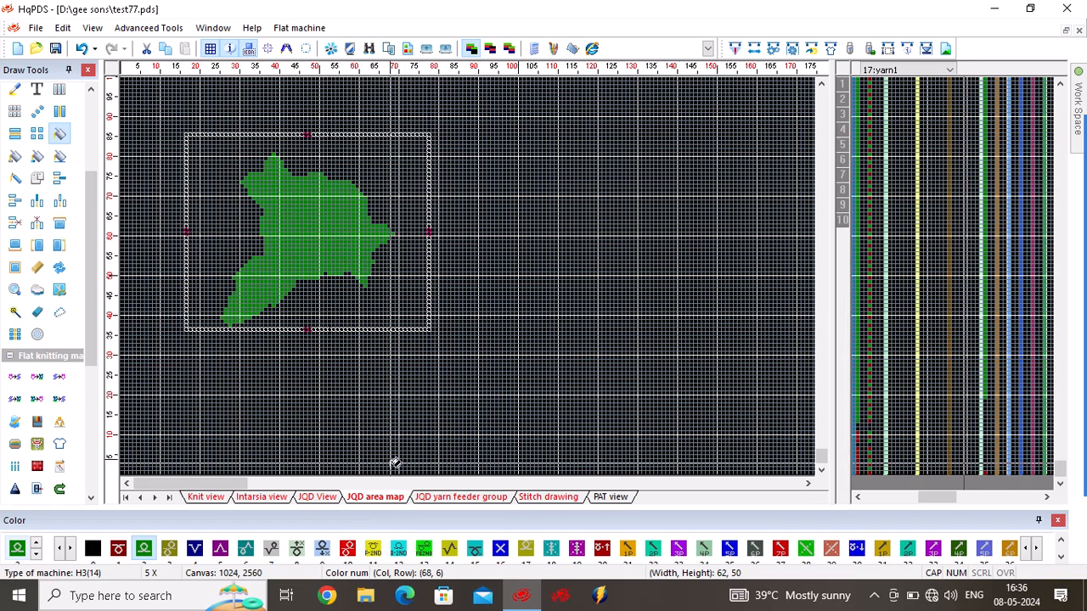
Look over the silhouette in the JQD View and the fabric in the Knit view, and open the Intarsia view
left_click(319, 498)
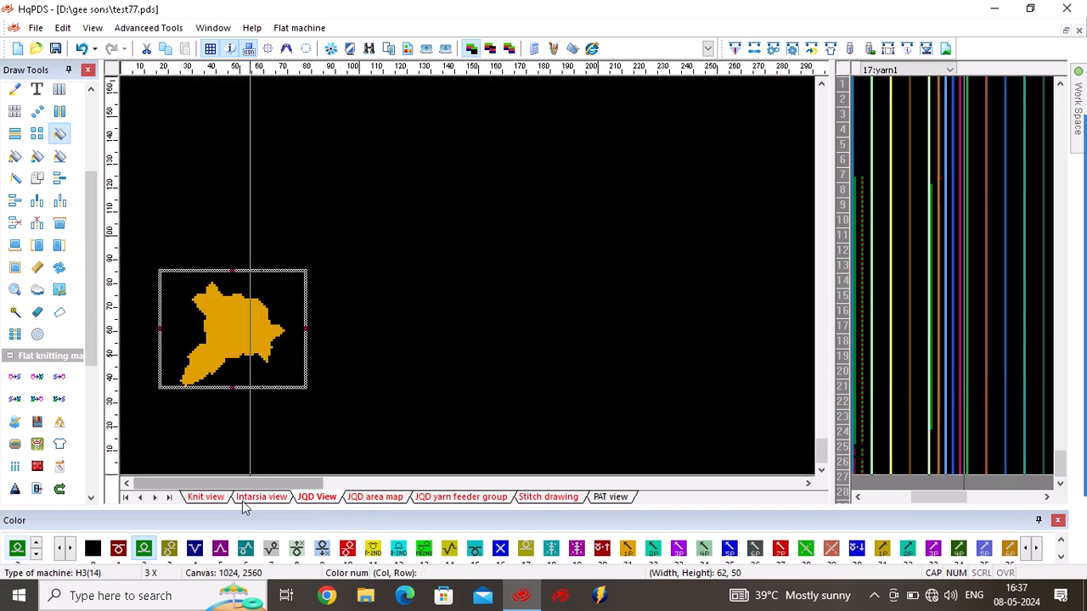
left_click(215, 500)
scroll(242, 285, "up", 5)
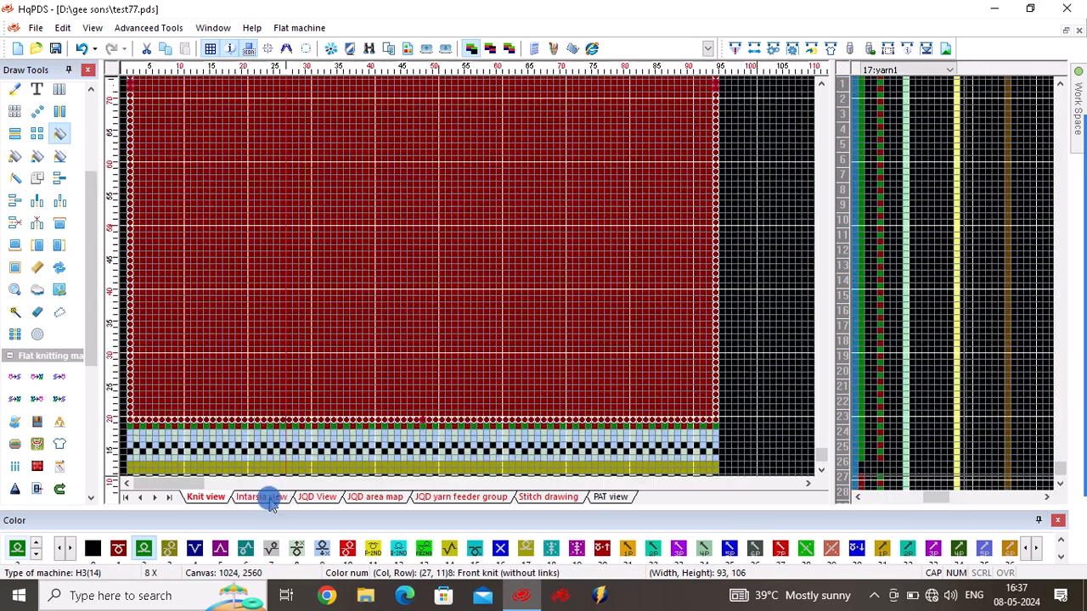
left_click(265, 498)
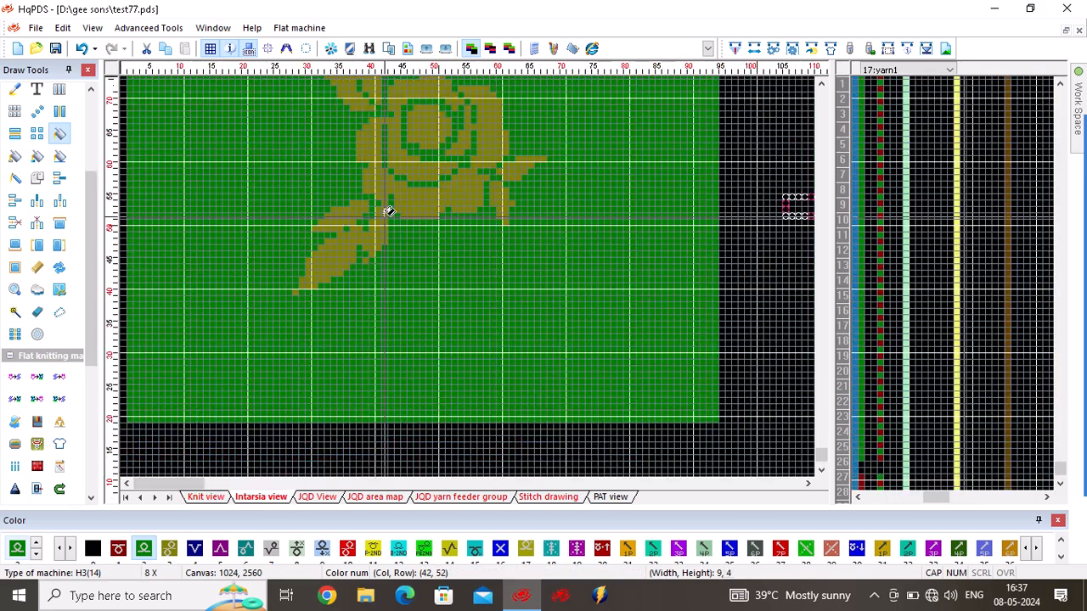
right_click(253, 359)
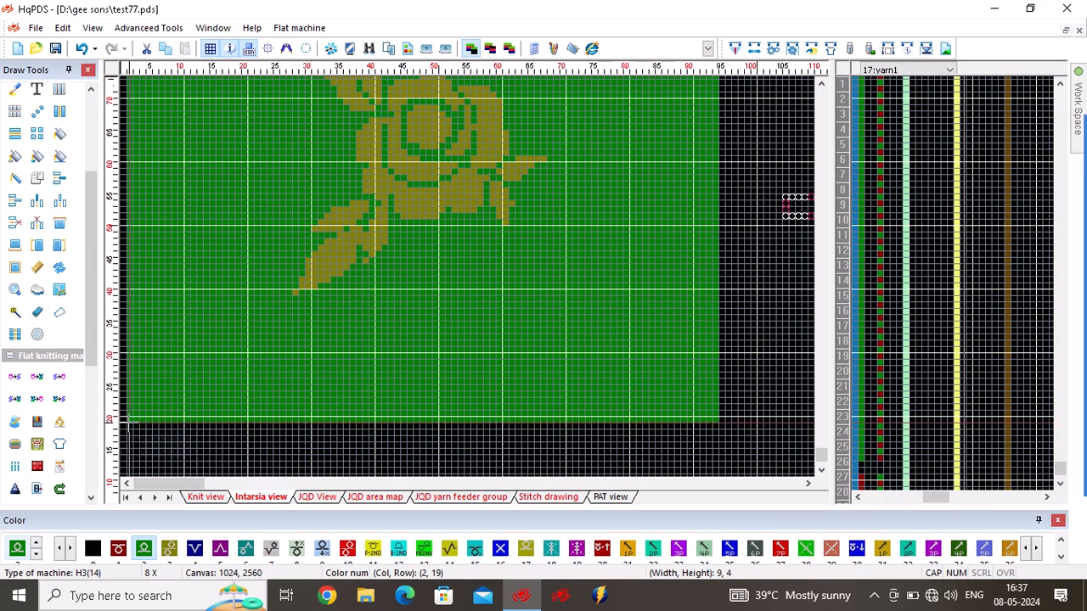
left_click_drag(130, 425, 283, 316)
scroll(560, 107, "down", 2)
scroll(386, 291, "down", 3)
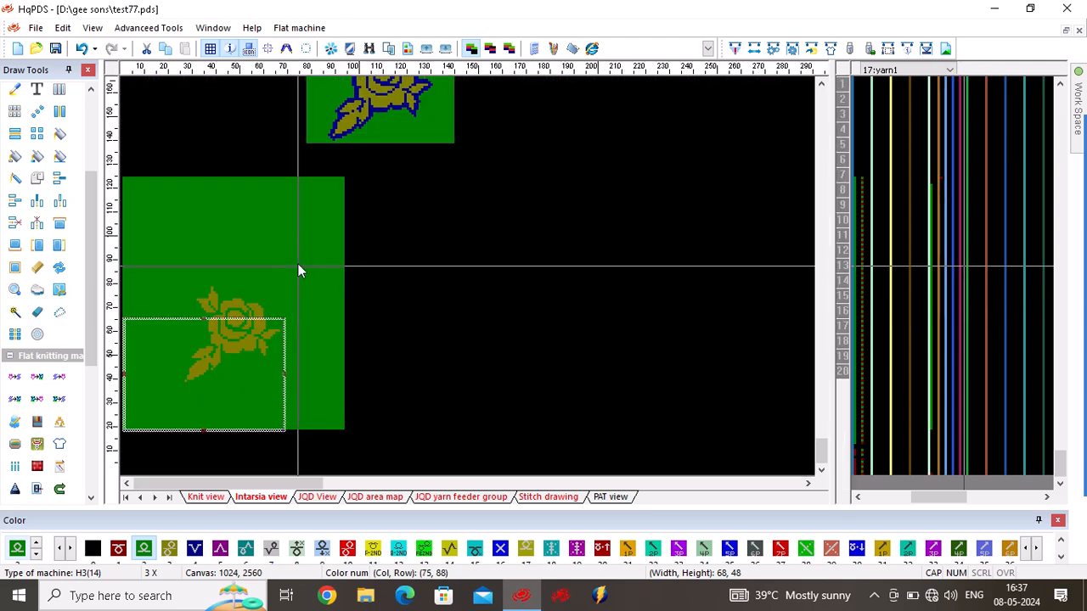
left_click_drag(298, 266, 309, 256)
scroll(225, 393, "up", 3)
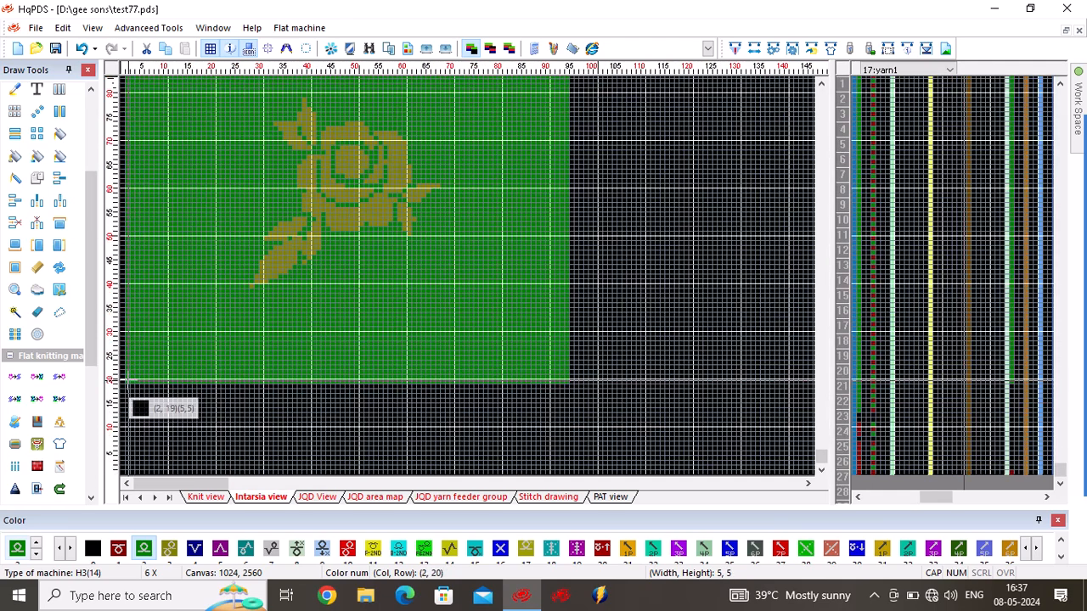
Select the 93 by 106 green area containing the rose in the Intarsia view and copy it to the Knit view
left_click_drag(128, 382, 449, 143)
scroll(336, 276, "down", 3)
scroll(347, 190, "up", 3)
left_click_drag(324, 307, 459, 248)
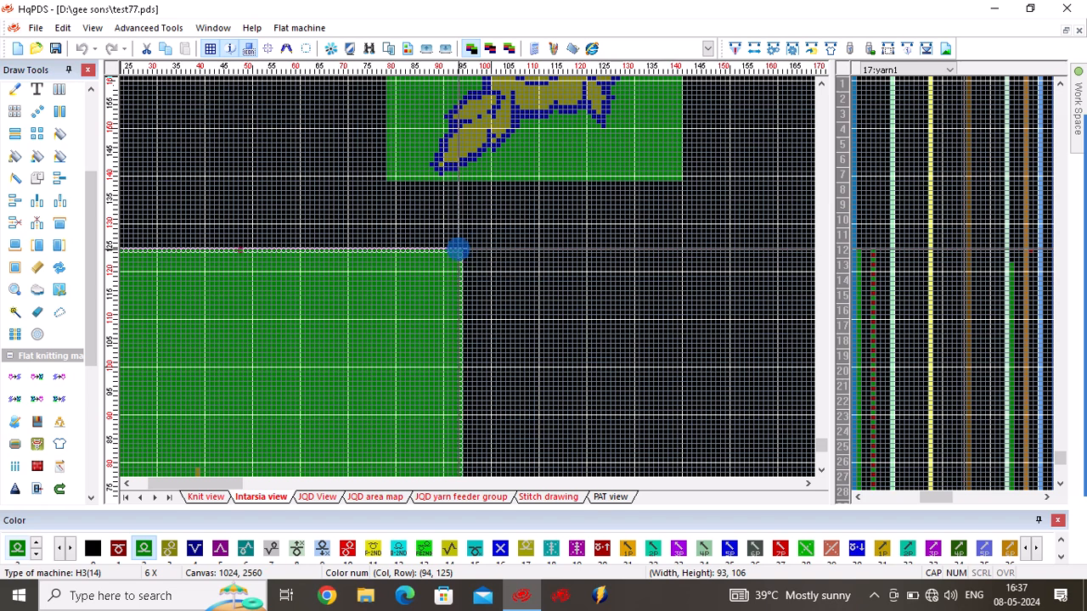
right_click(408, 301)
mouse_move(474, 432)
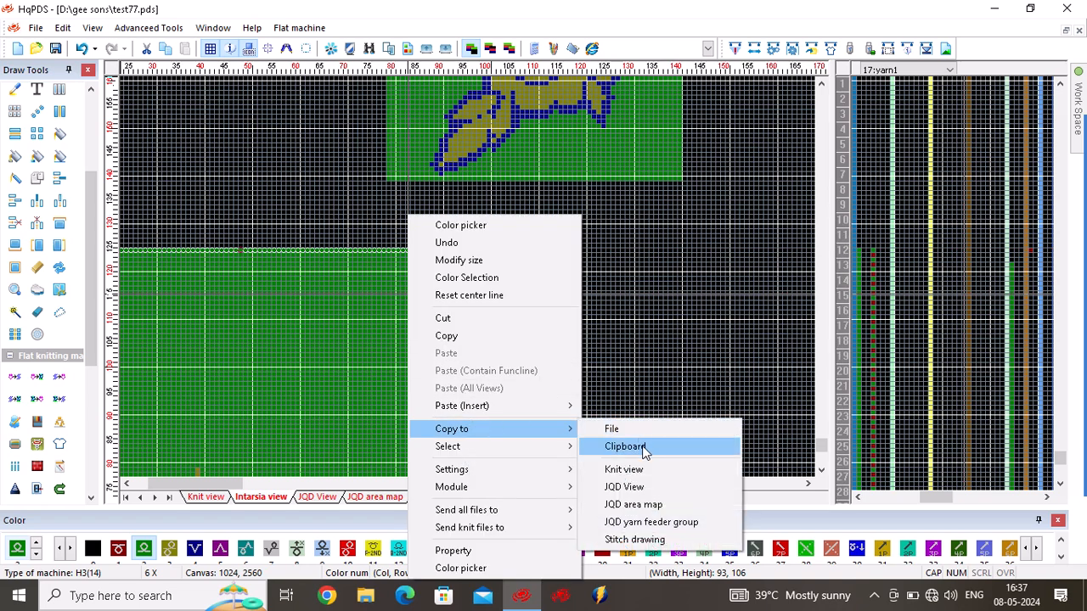
left_click(637, 470)
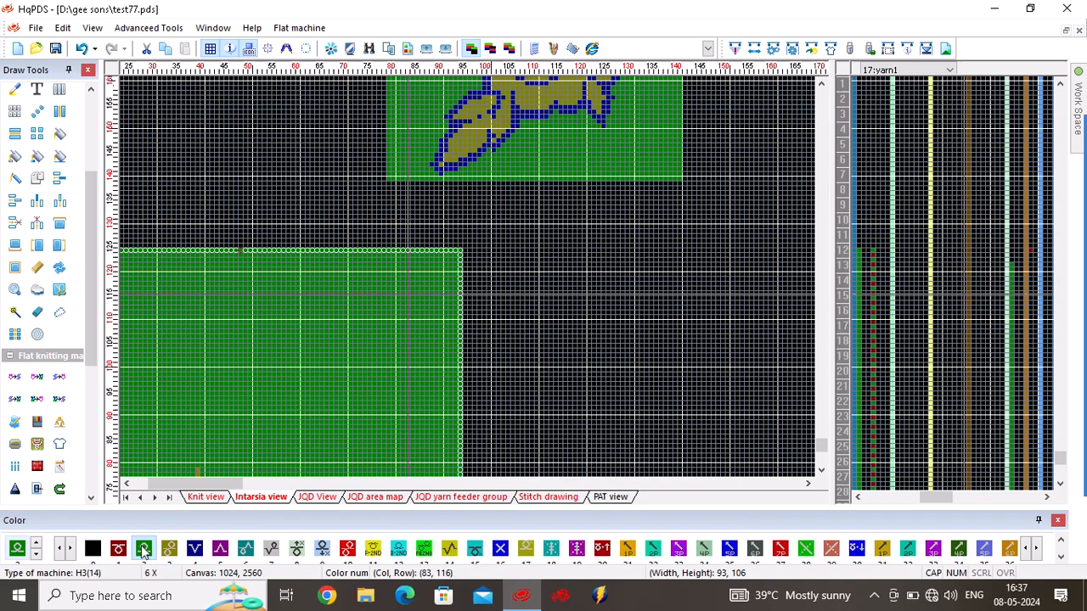
Replace colour 1 with colour 8 and colour 2 with colour 1 in the selected area of the Knit view
left_click(209, 501)
scroll(186, 378, "down", 5)
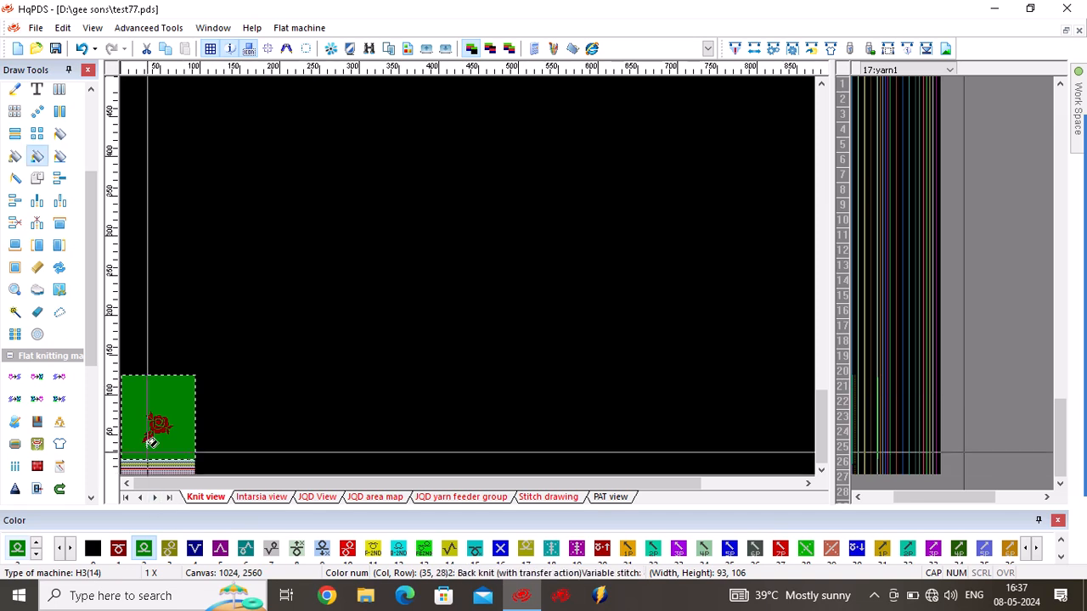
left_click(153, 393)
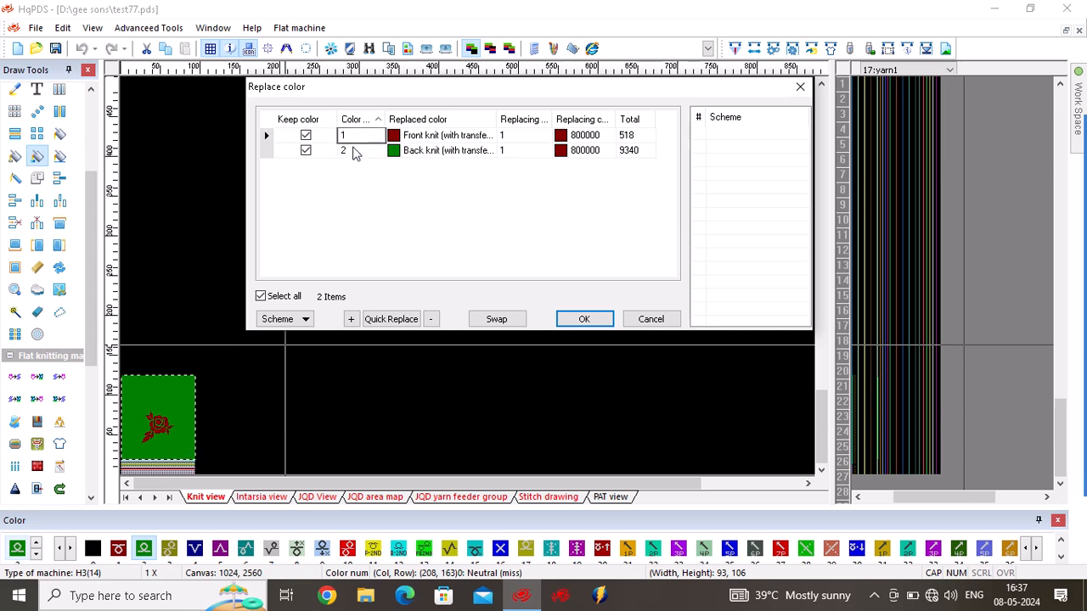
left_click(587, 325)
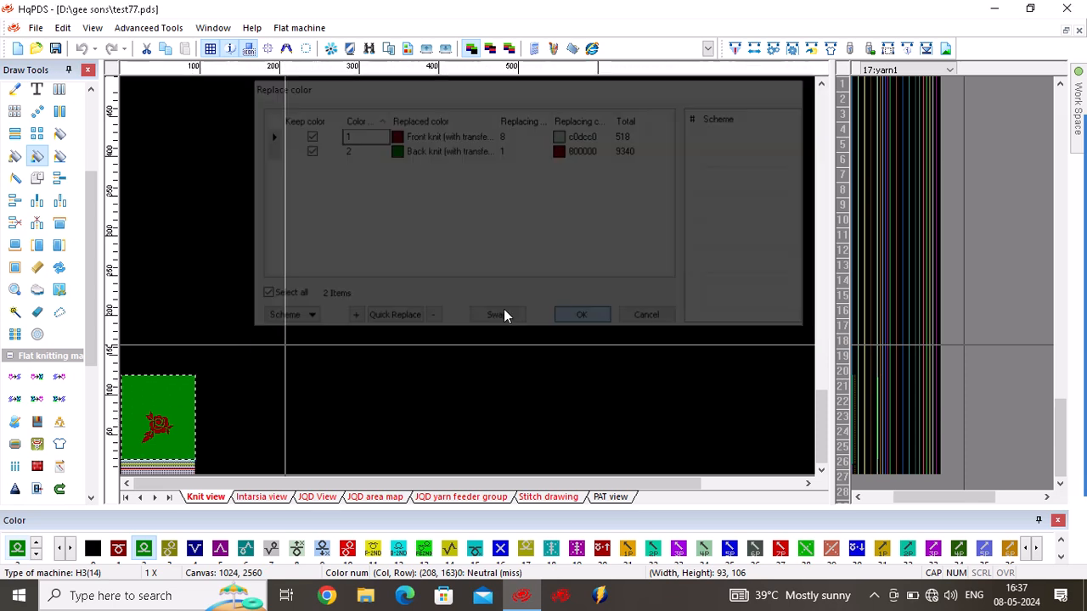
scroll(274, 383, "up", 2)
scroll(274, 384, "up", 2)
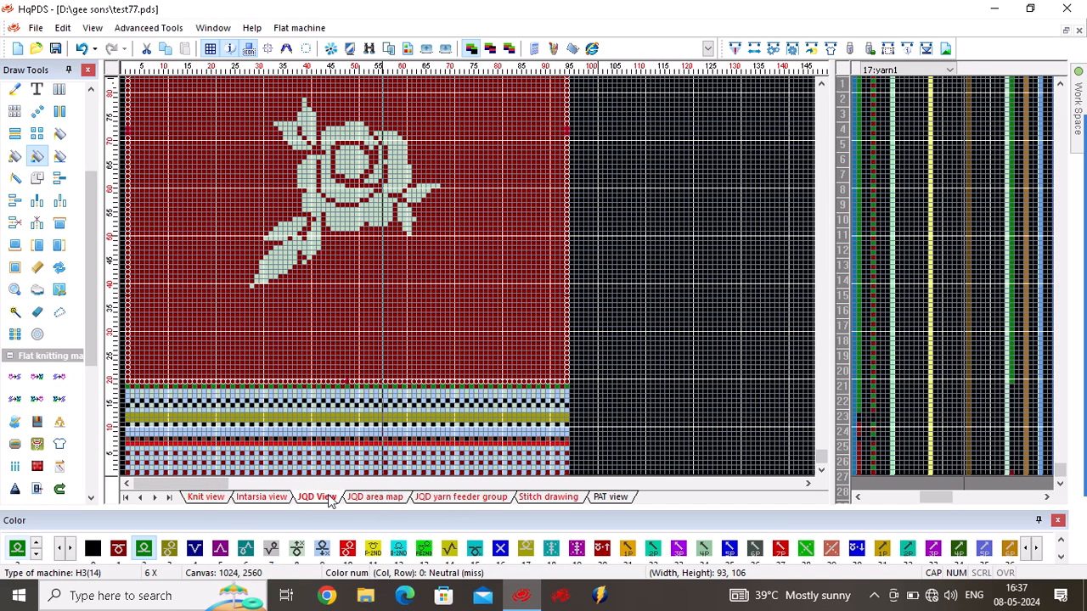
Copy only colour 21 of the selected silhouette from the JQD View to the Knit view and inspect it there
left_click(327, 497)
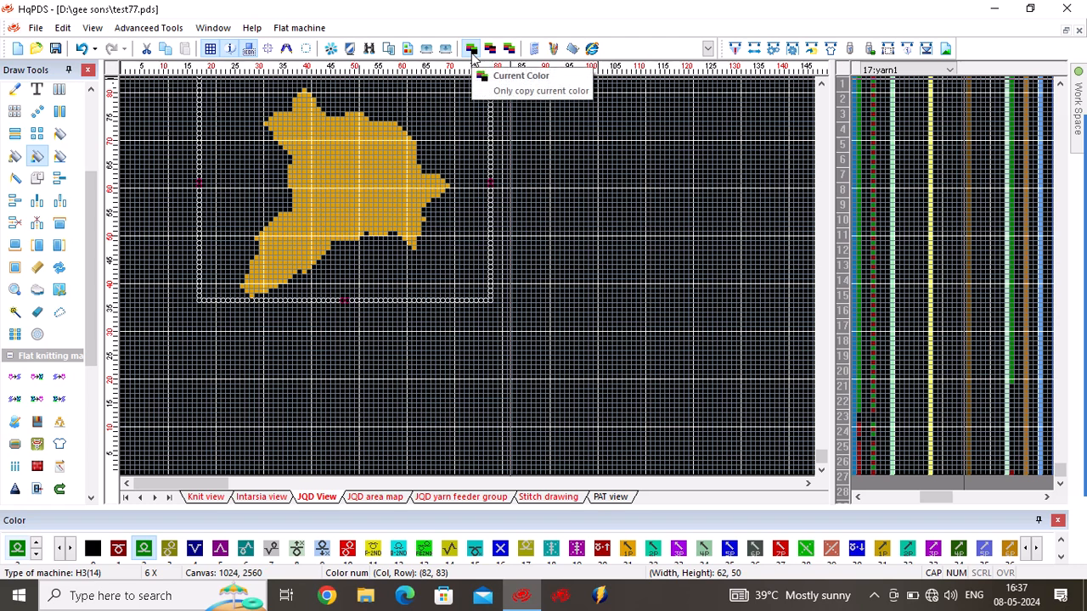
right_click(452, 127)
mouse_move(509, 343)
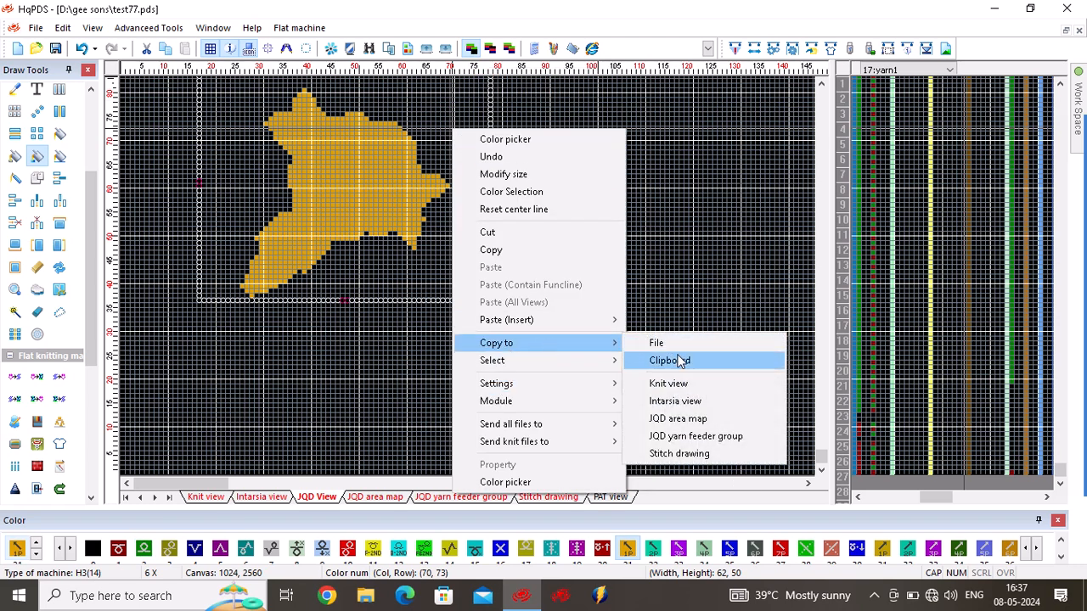
left_click(679, 382)
left_click(209, 500)
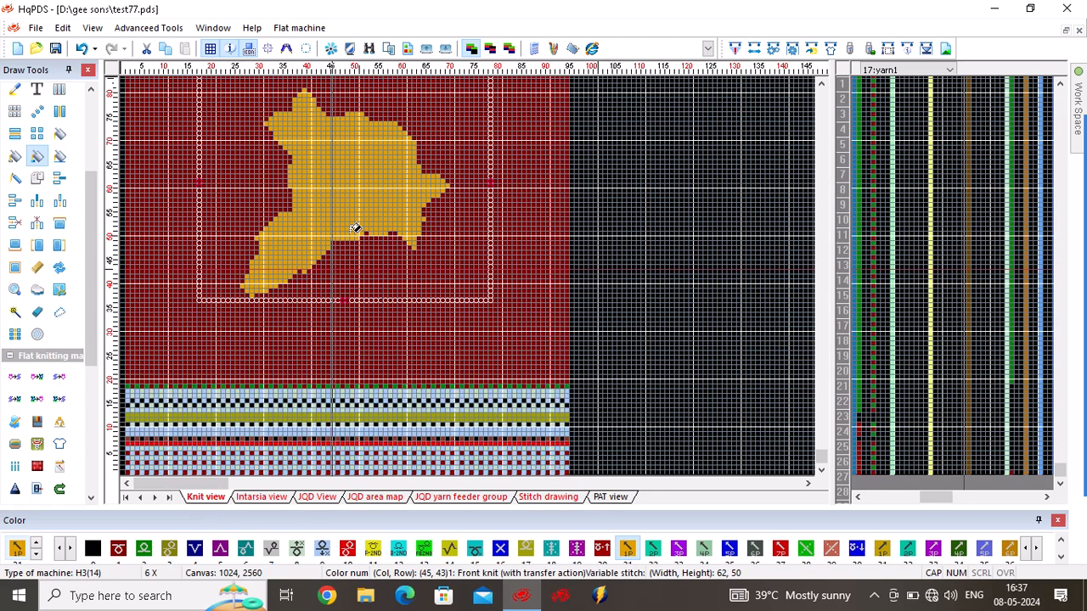
scroll(279, 320, "down", 3)
scroll(340, 273, "up", 2)
scroll(343, 271, "up", 2)
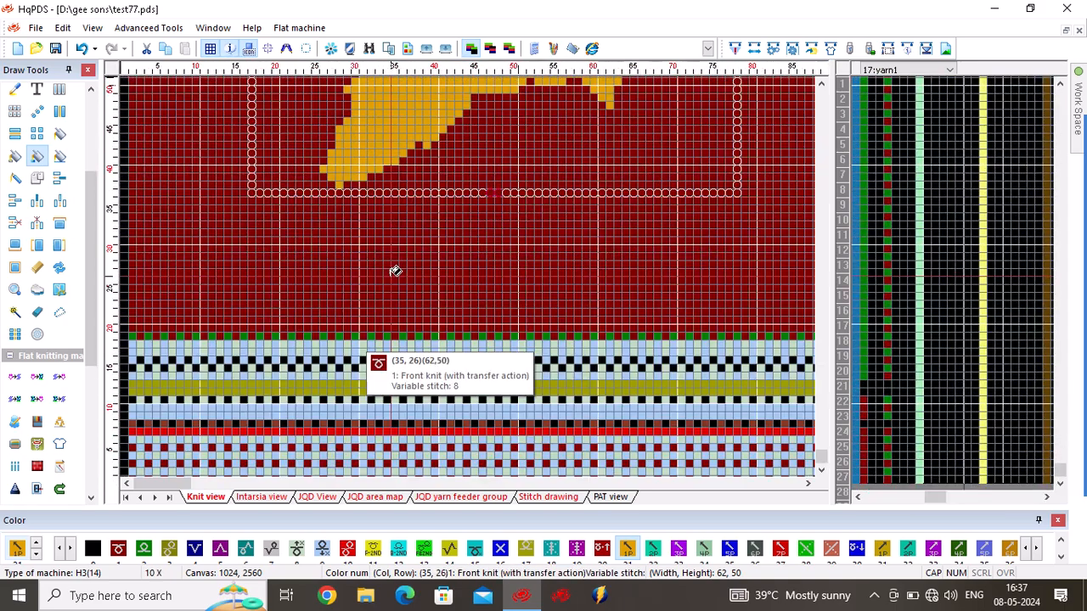
Place two single colour 61 stitches on the red ground below the silhouette, at column 32 row 30 and column 29 row 27
scroll(399, 268, "up", 1)
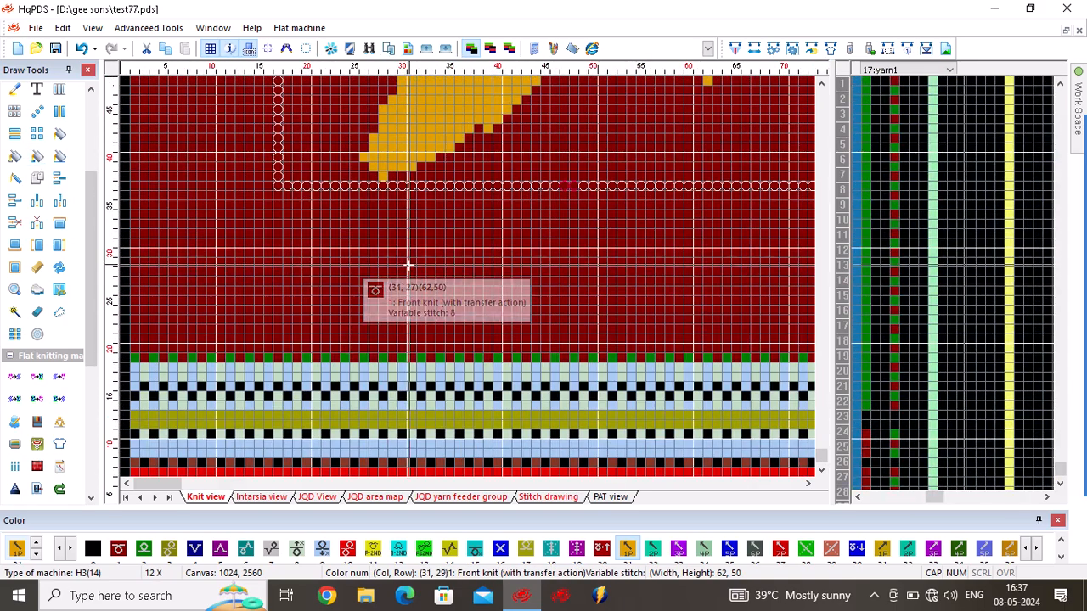
left_click(417, 246)
scroll(537, 317, "up", 2)
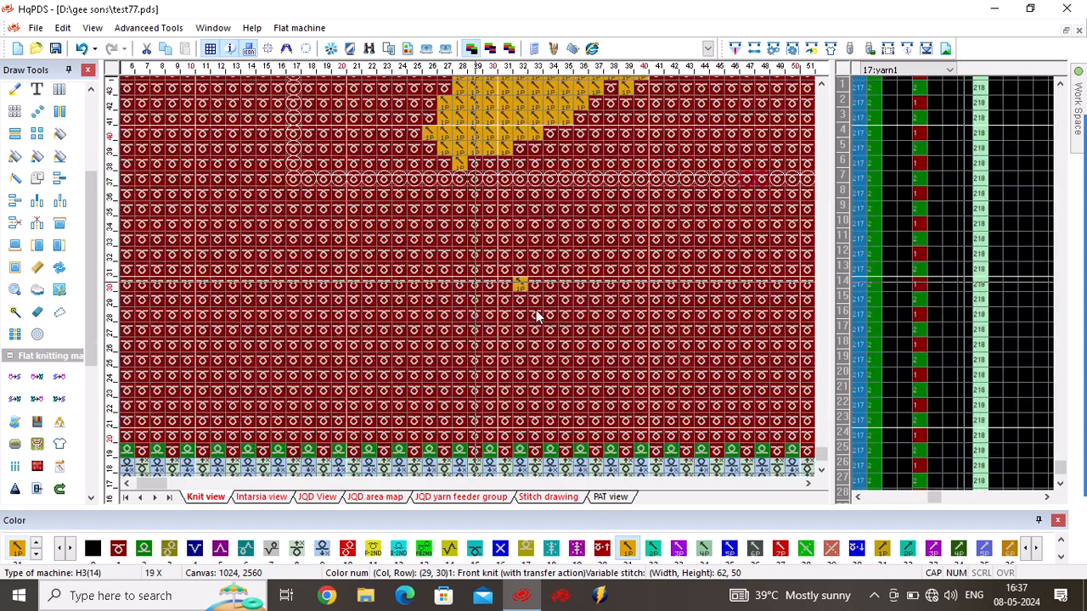
key("6")
key("1")
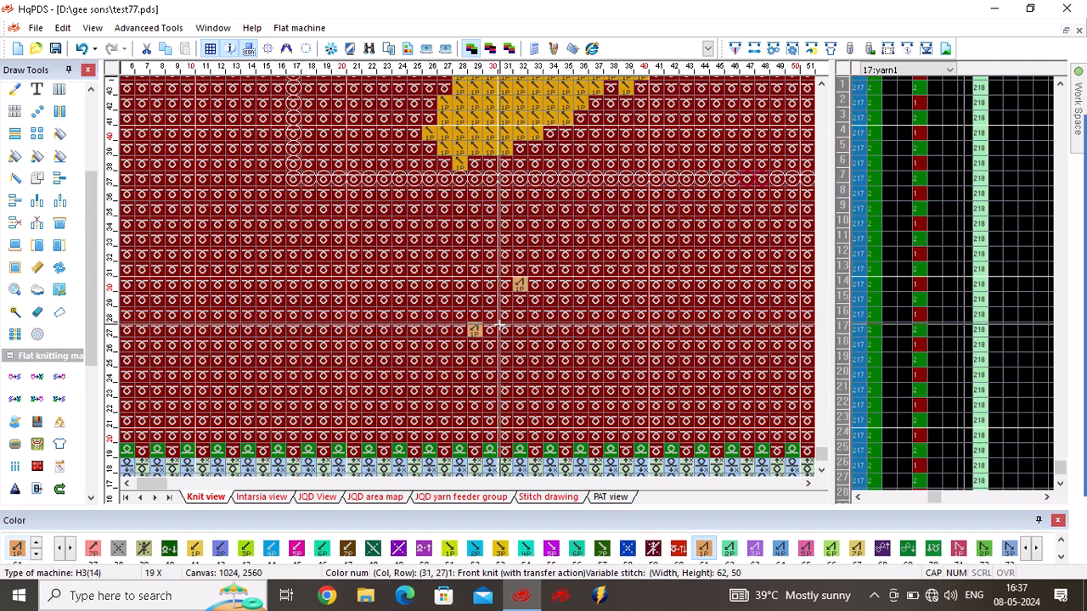
Select the 4 by 7 block containing the two colour 61 stitches as the repeat unit
left_click(480, 381)
left_click_drag(486, 386, 521, 363)
left_click_drag(480, 331, 524, 252)
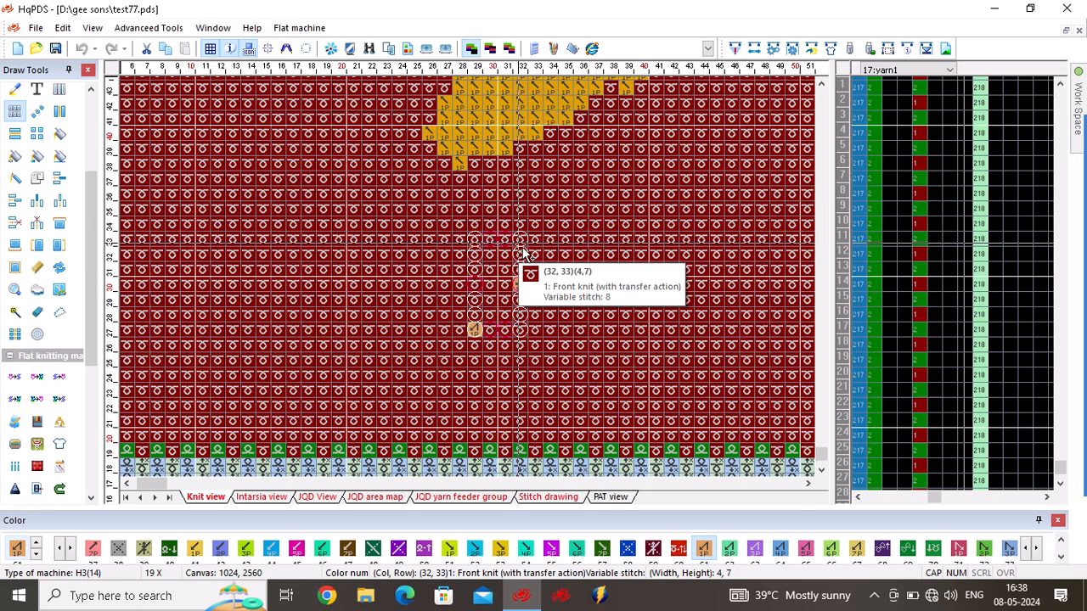
left_click(502, 297)
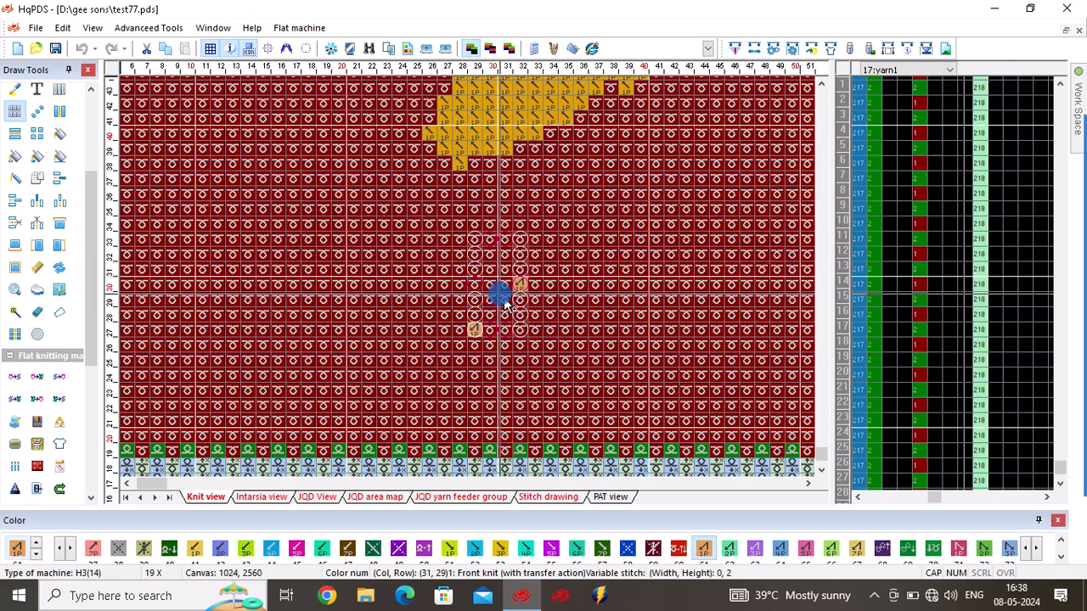
left_click_drag(487, 396, 433, 379)
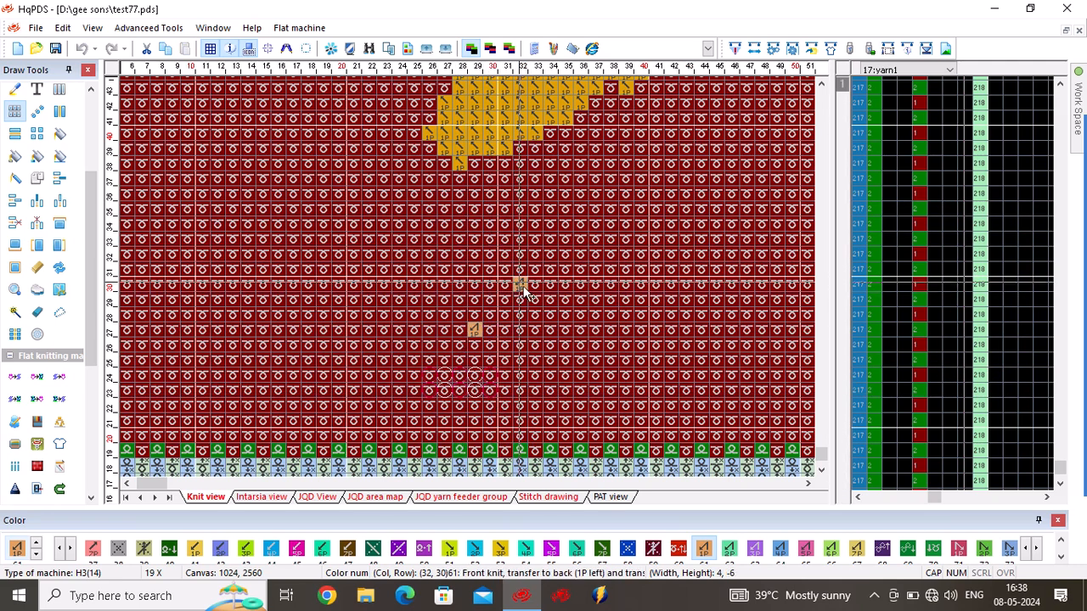
Select row 20 across the fabric and fill the red ground around the silhouette with the repeating colour 61 stitch pattern
scroll(338, 284, "down", 2)
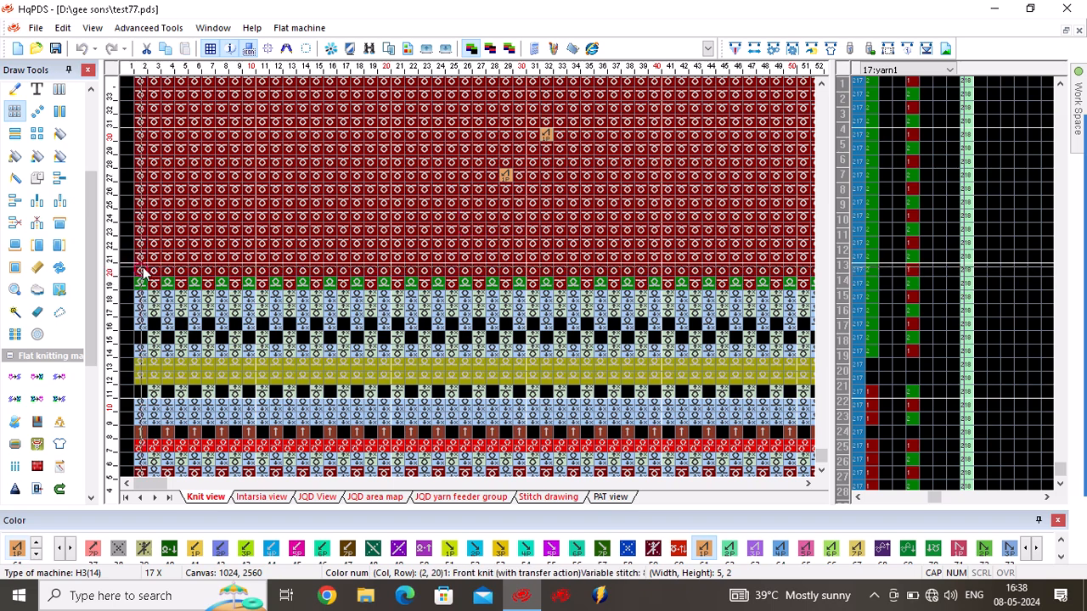
scroll(764, 296, "down", 5)
left_click_drag(143, 272, 473, 314)
scroll(473, 314, "down", 4)
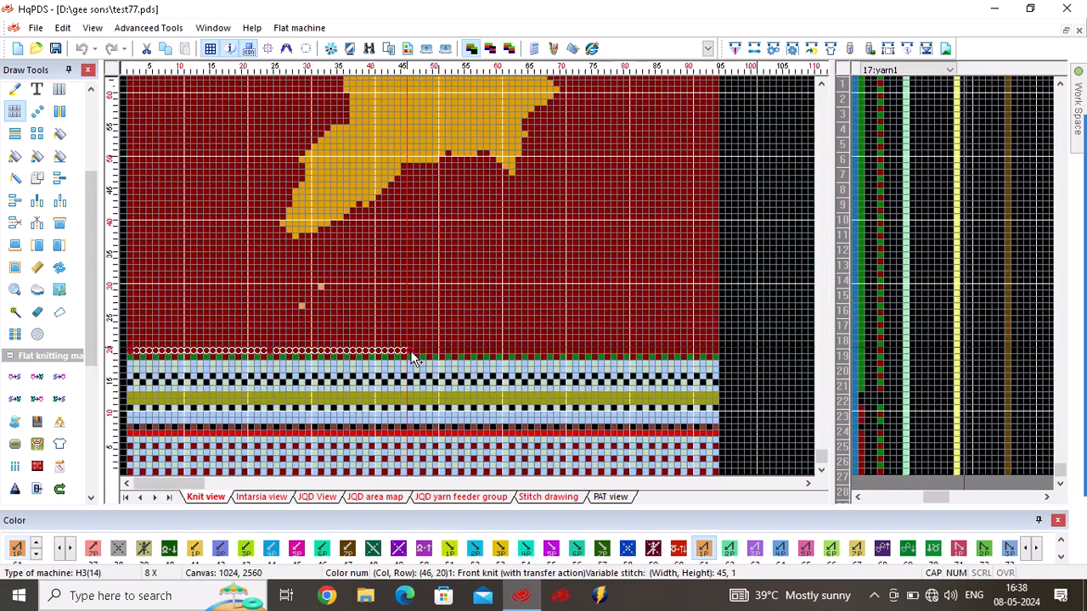
scroll(355, 294, "up", 2)
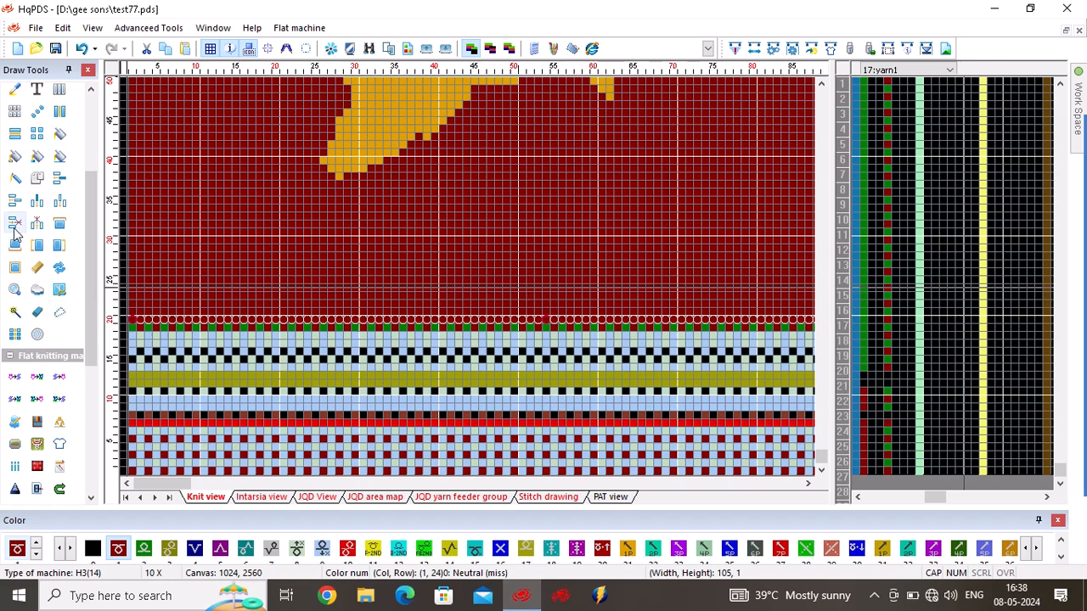
left_click(15, 157)
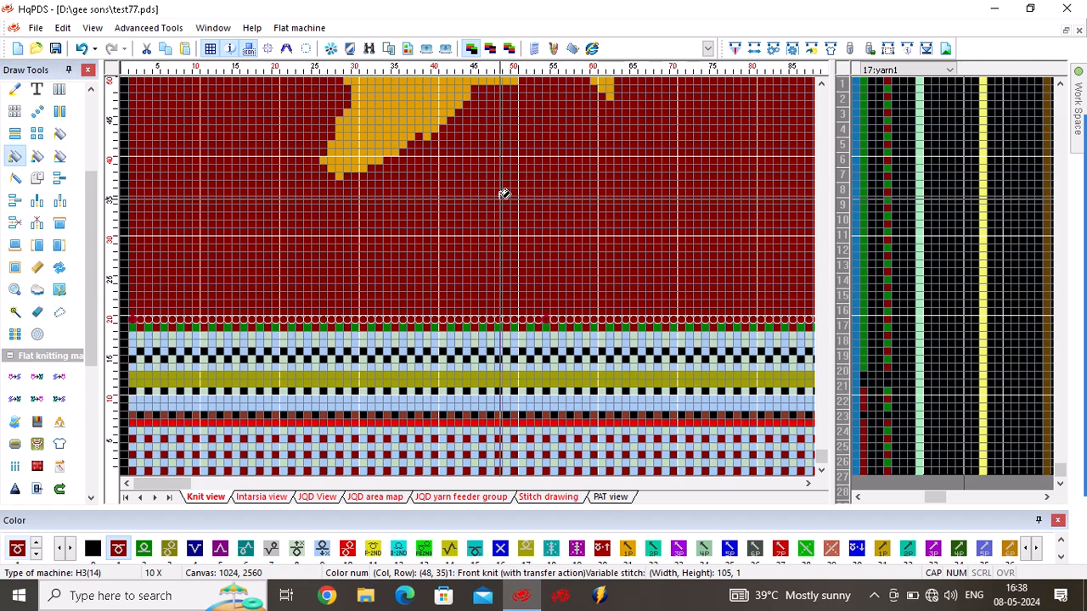
scroll(505, 194, "down", 1)
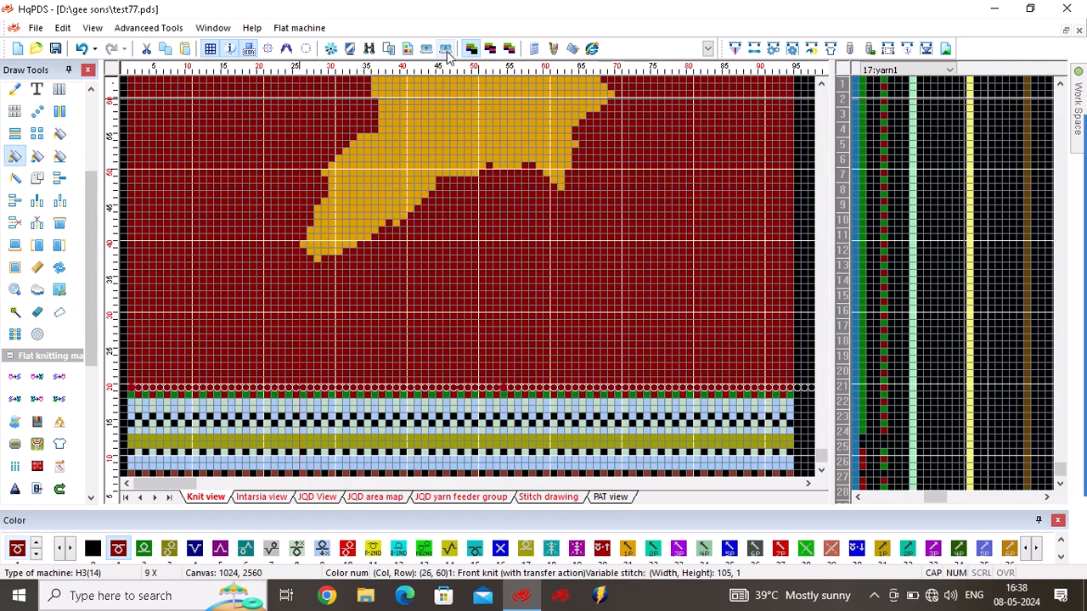
left_click(507, 49)
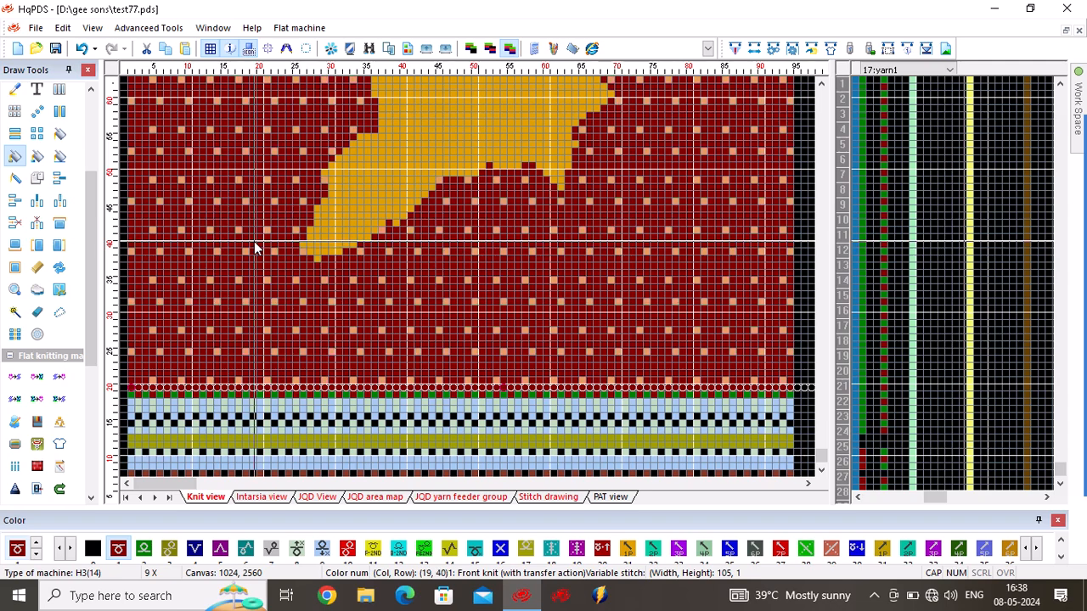
scroll(182, 329, "down", 3)
scroll(182, 329, "down", 1)
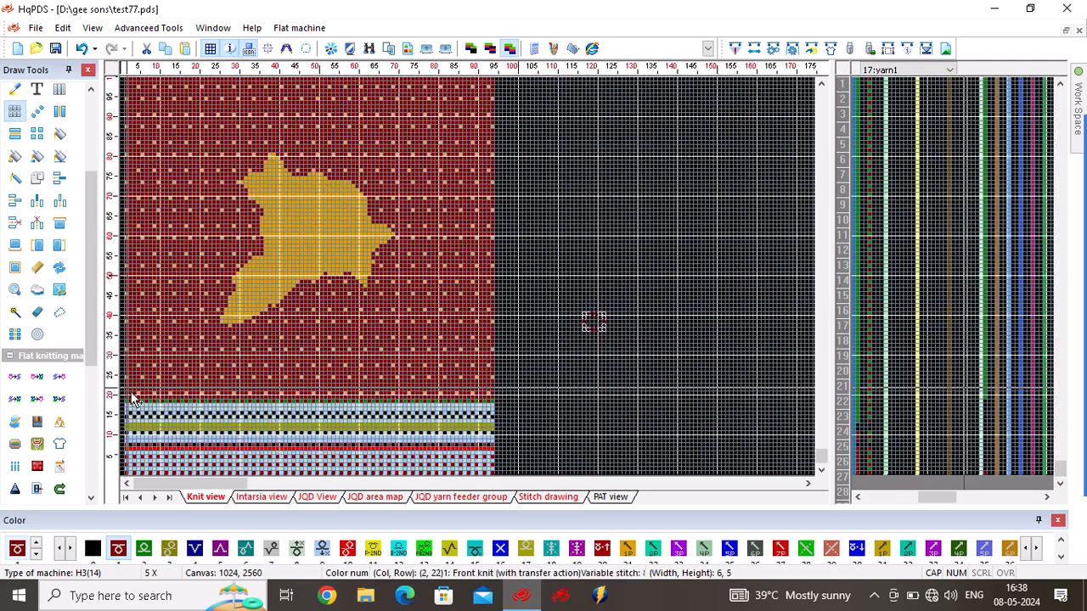
Replace the colour 61 dots in the left and right edge columns of the red ground with colour 1
scroll(594, 315, "up", 4)
left_click_drag(126, 329, 139, 322)
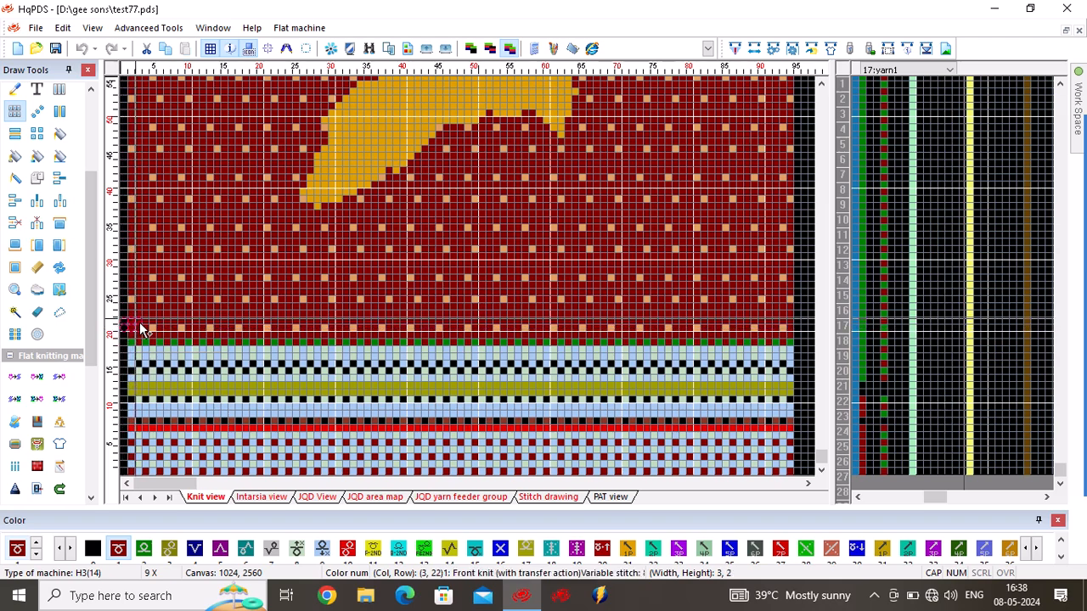
scroll(129, 281, "down", 2)
scroll(130, 280, "down", 2)
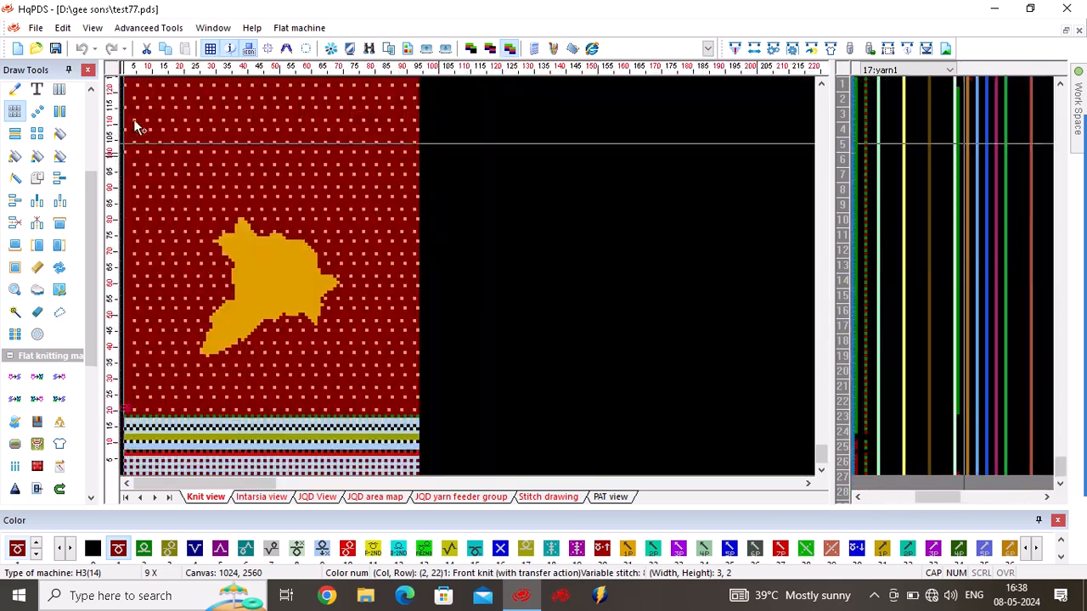
scroll(134, 119, "up", 3)
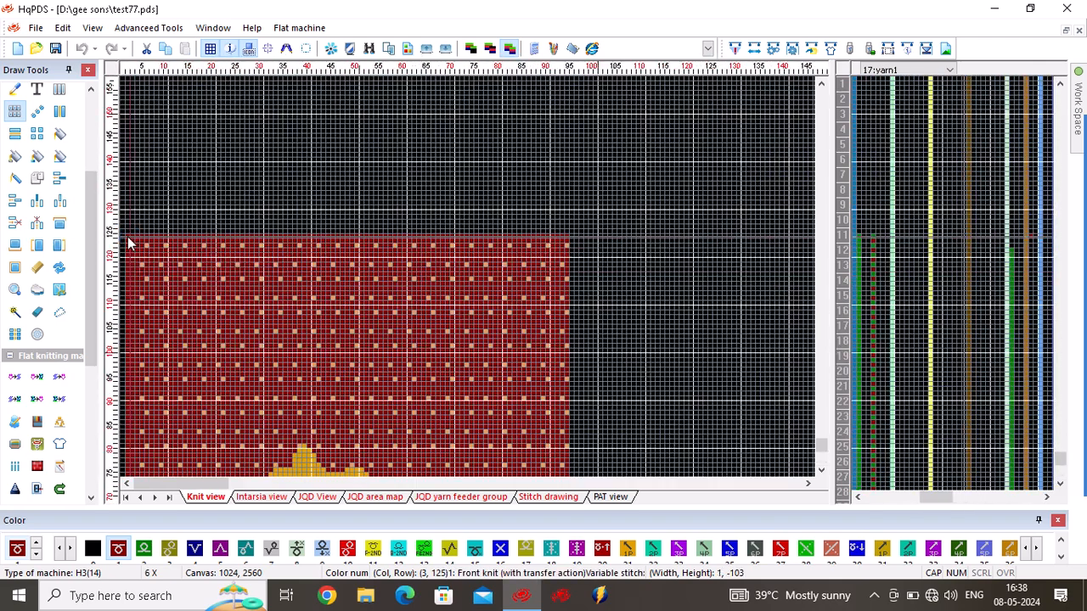
left_click_drag(129, 239, 563, 386)
scroll(244, 337, "down", 5)
left_click(536, 350)
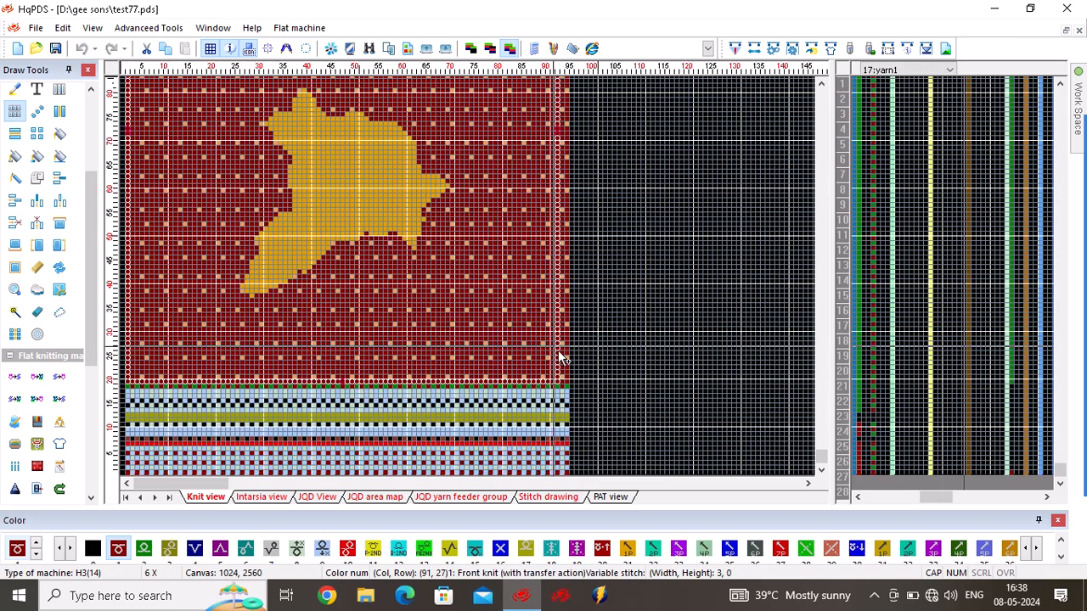
left_click_drag(654, 264, 683, 247)
scroll(388, 285, "up", 2)
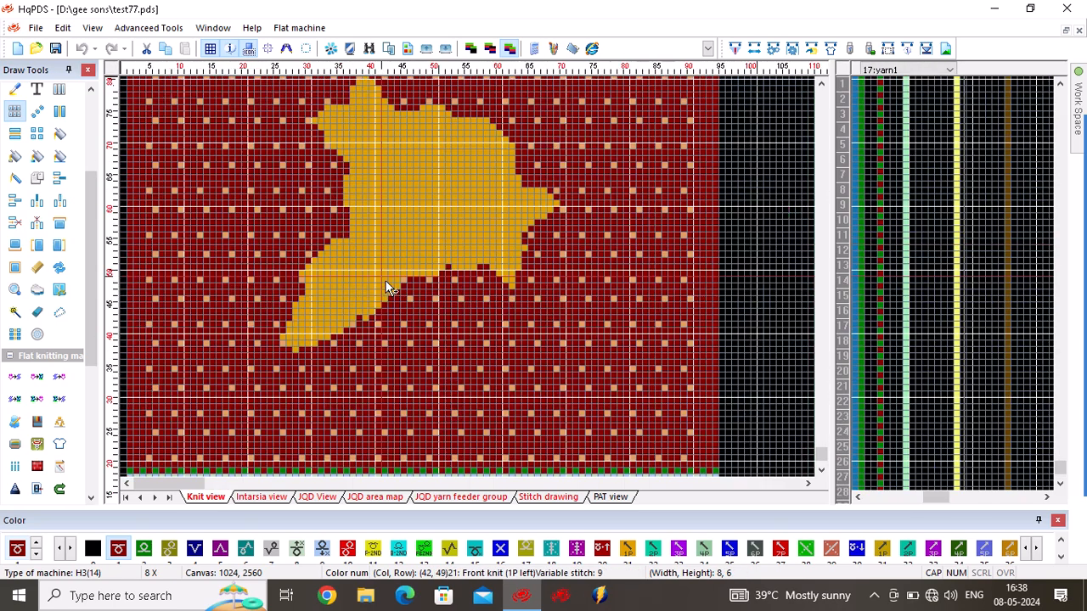
Select the 57 by 49 silhouette area and shadow colour 21 with colour 1 overriding colour 61, total 2, in all four straight directions
scroll(467, 277, "down", 2)
left_click_drag(271, 380, 476, 176)
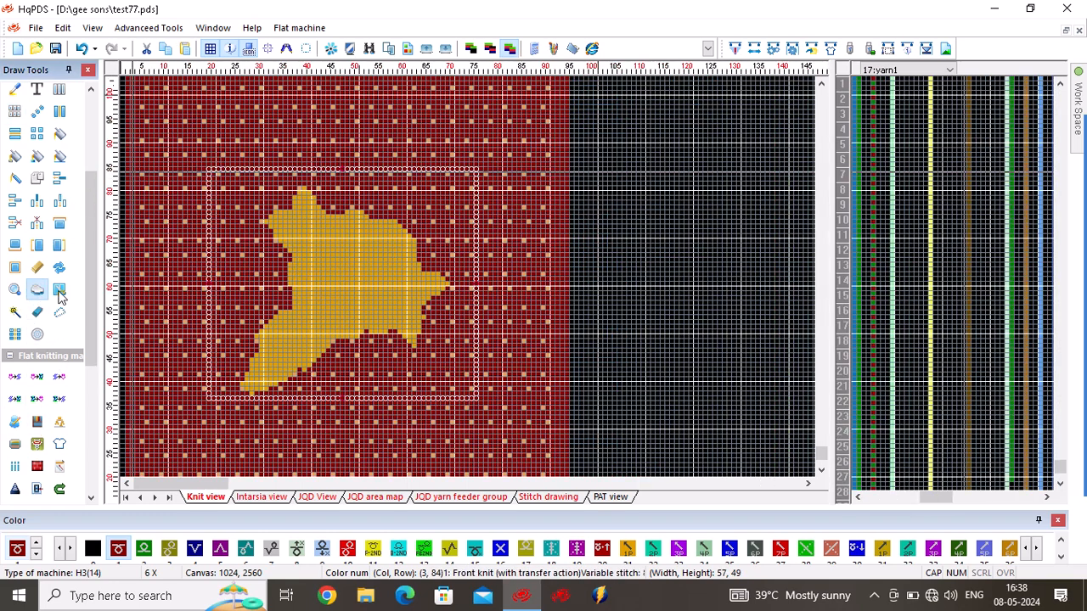
left_click(335, 284)
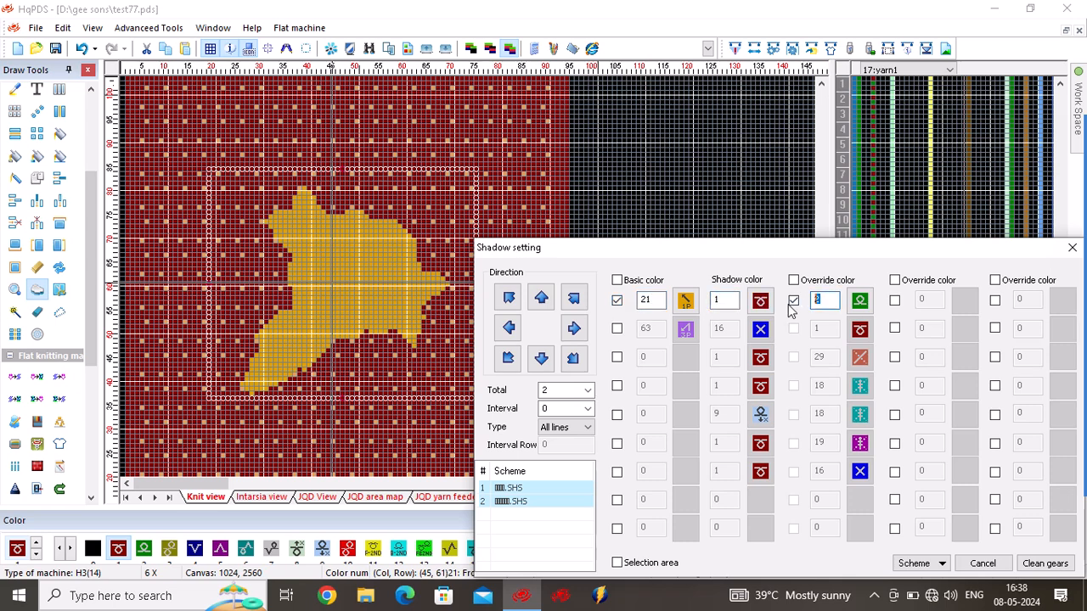
left_click(575, 328)
left_click(508, 329)
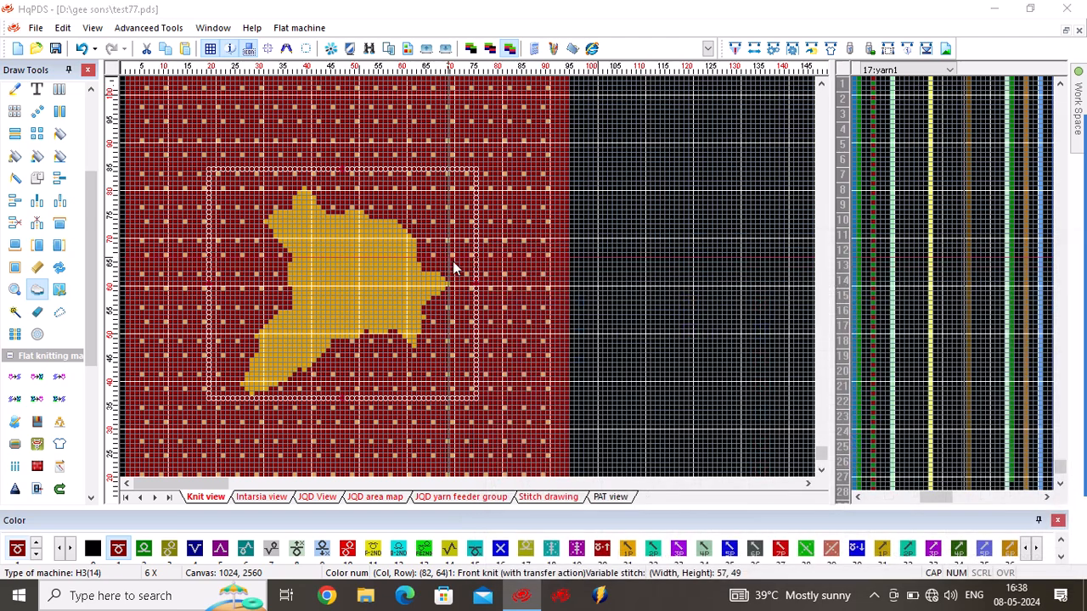
left_click(541, 359)
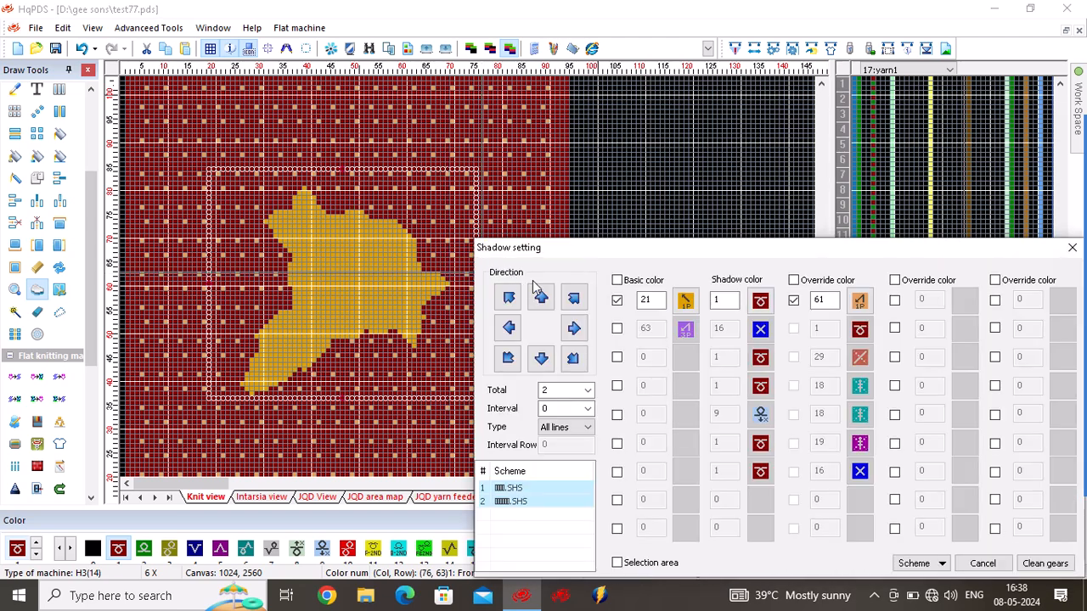
left_click(542, 299)
Fill the silhouette in the Knit view with colour 8
scroll(296, 325, "down", 3)
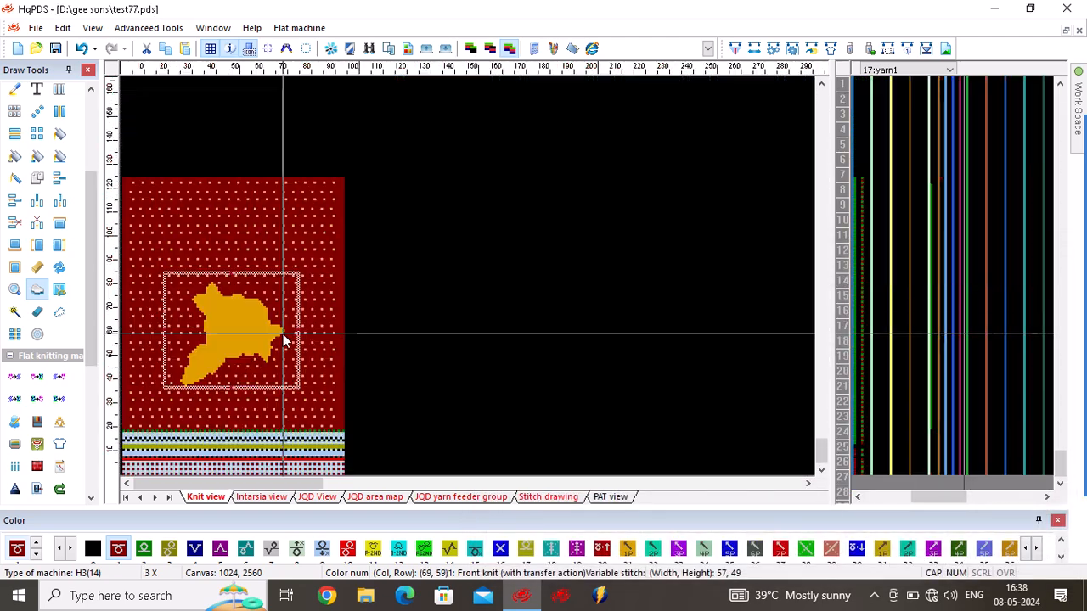
scroll(292, 358, "up", 3)
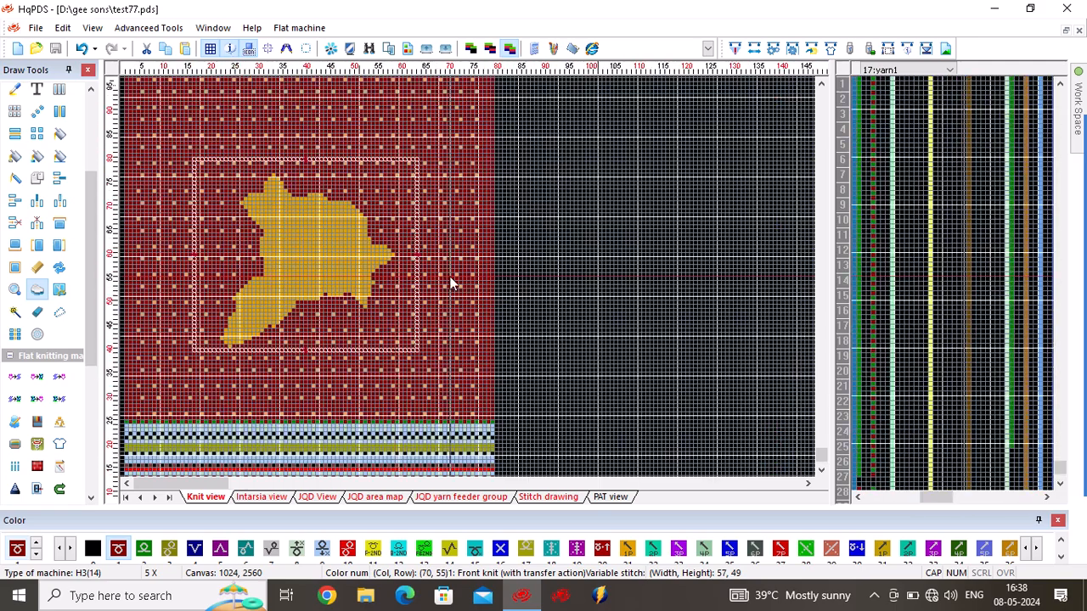
scroll(398, 279, "up", 1)
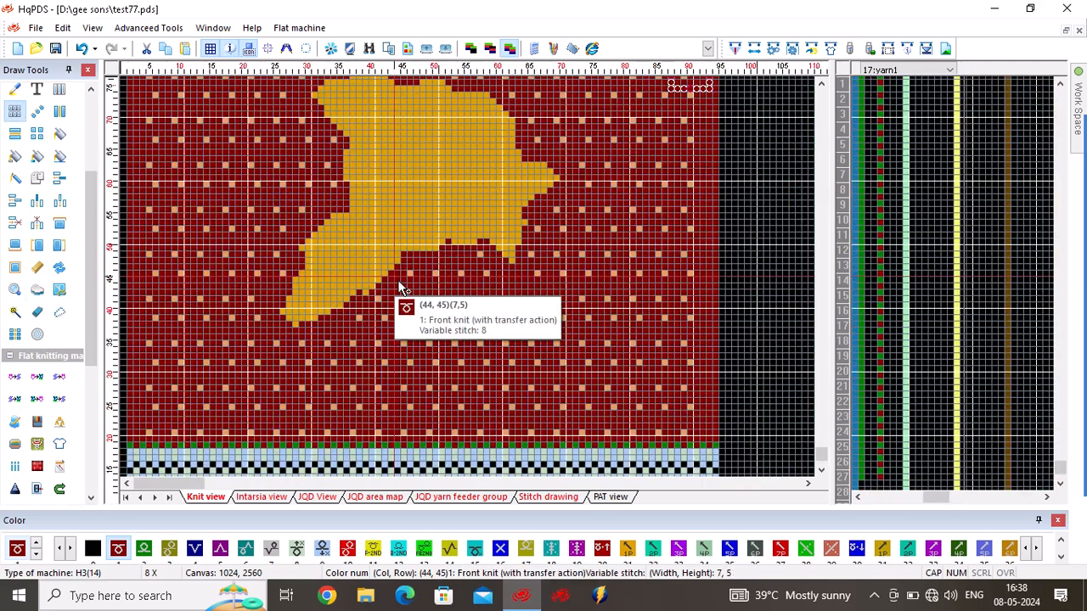
key("f")
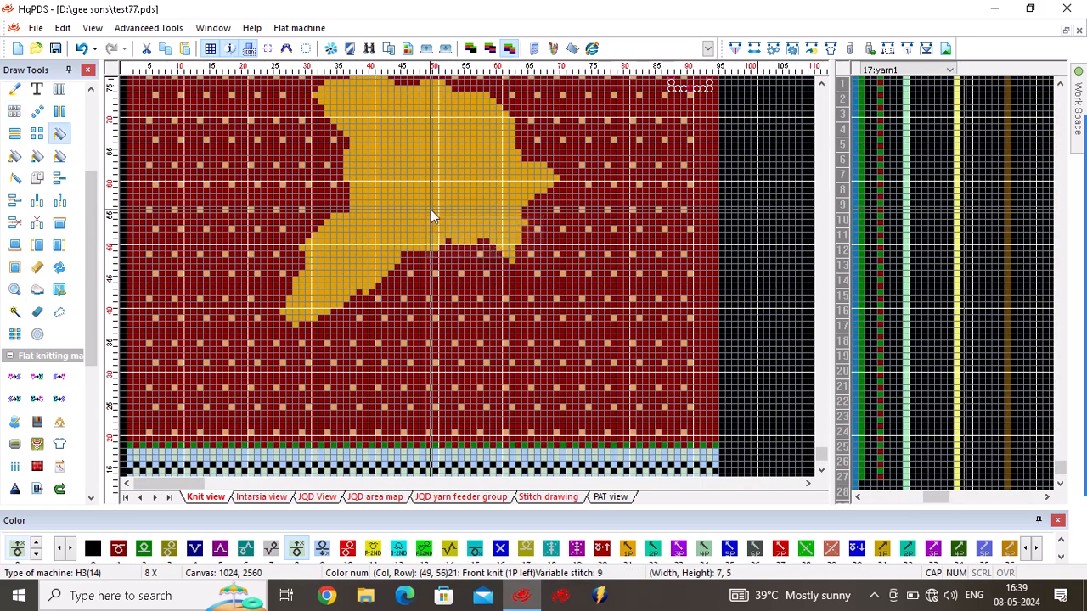
left_click(398, 224)
scroll(294, 297, "down", 3)
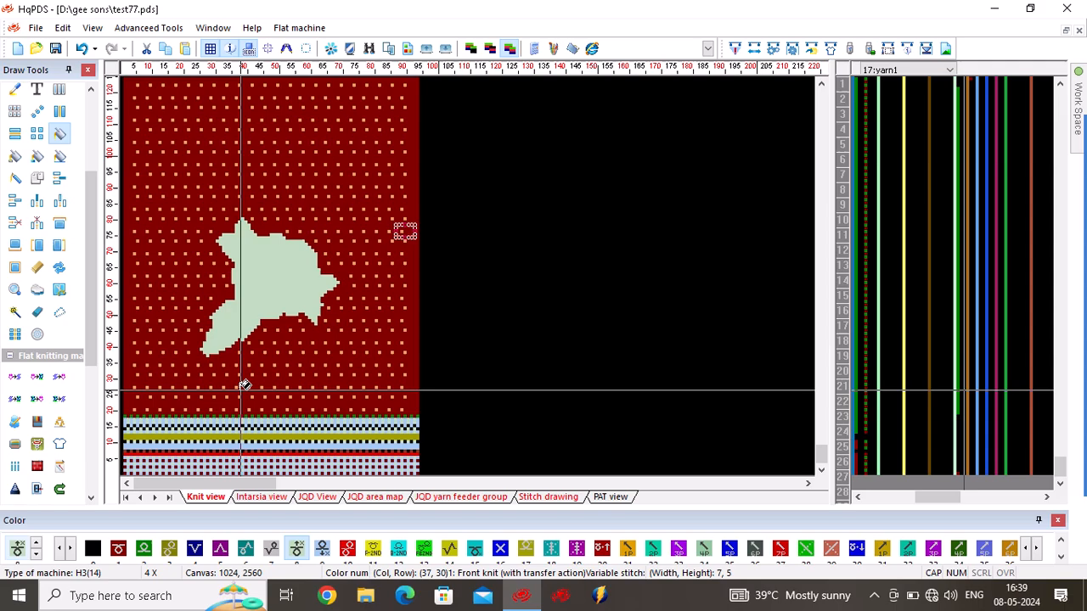
Compare the rose in the Intarsia view with the silhouette in the JQD View
left_click(261, 497)
scroll(344, 270, "up", 1)
scroll(344, 270, "up", 3)
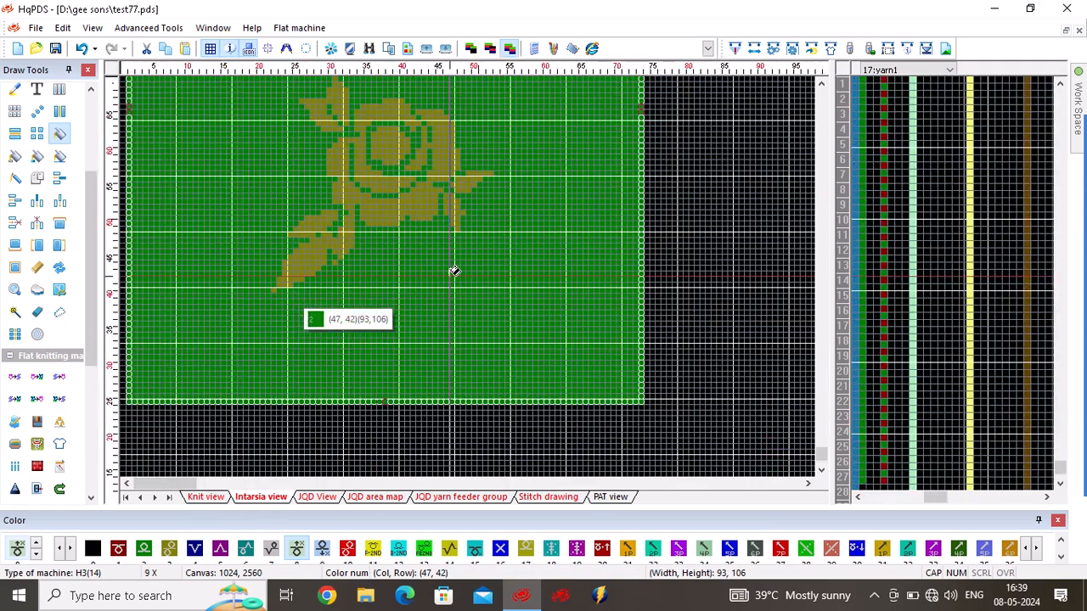
scroll(389, 277, "down", 1)
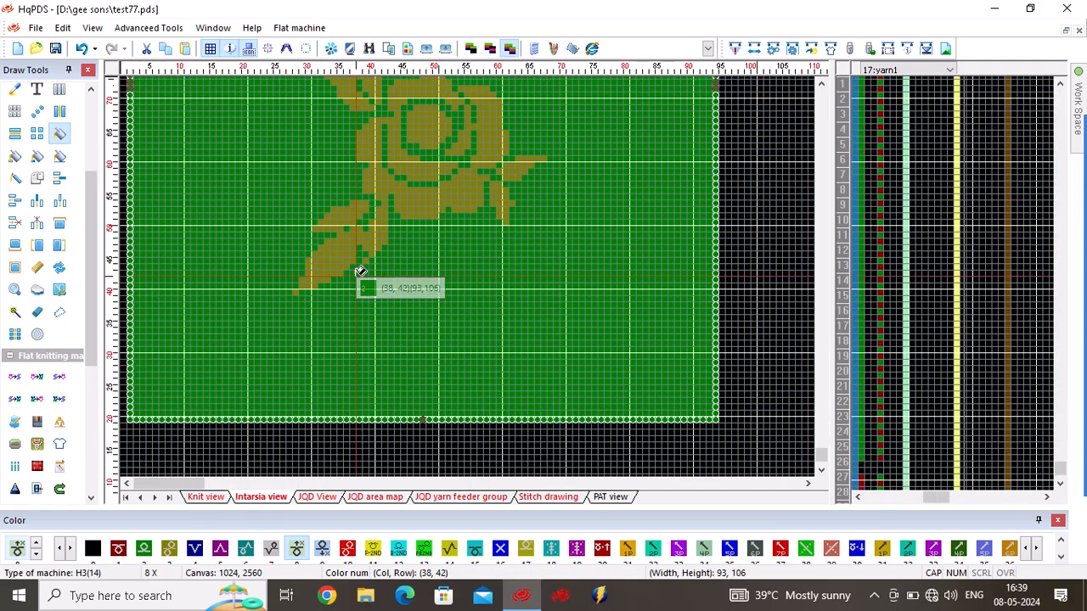
scroll(379, 267, "up", 2)
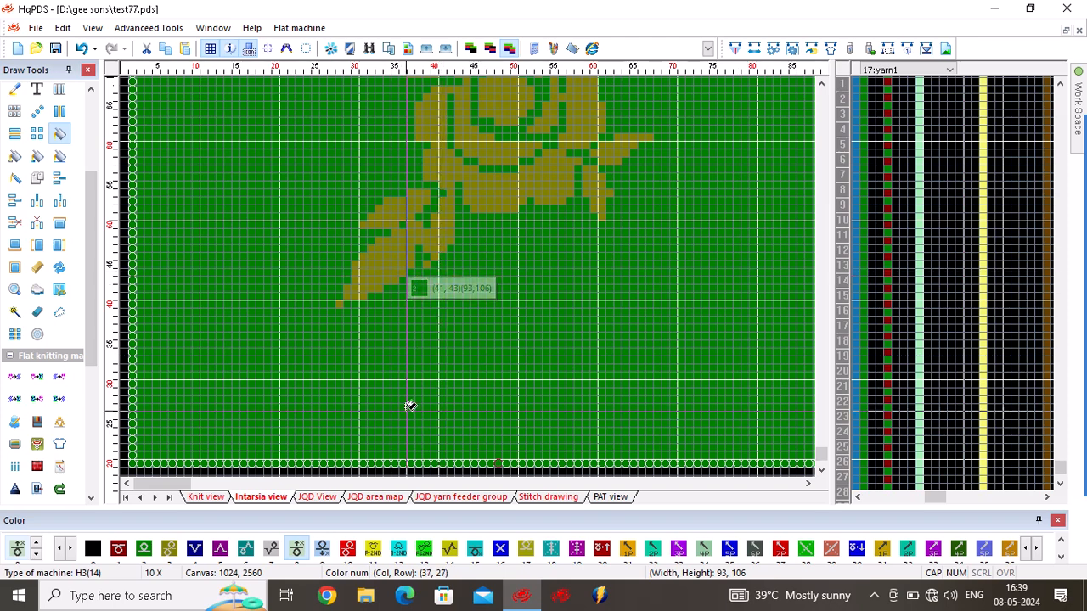
left_click(314, 497)
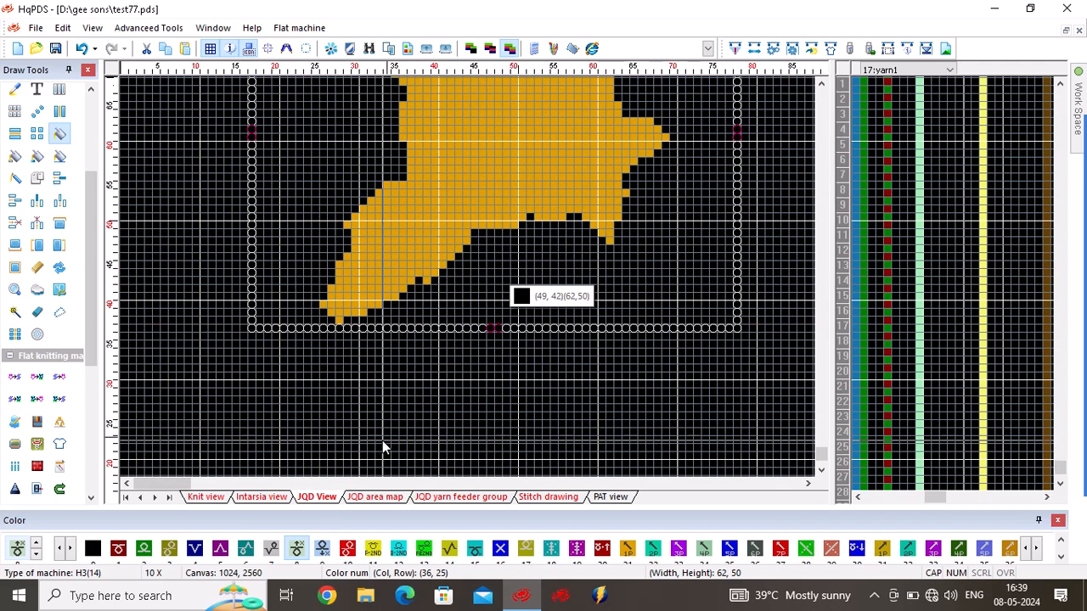
left_click(274, 499)
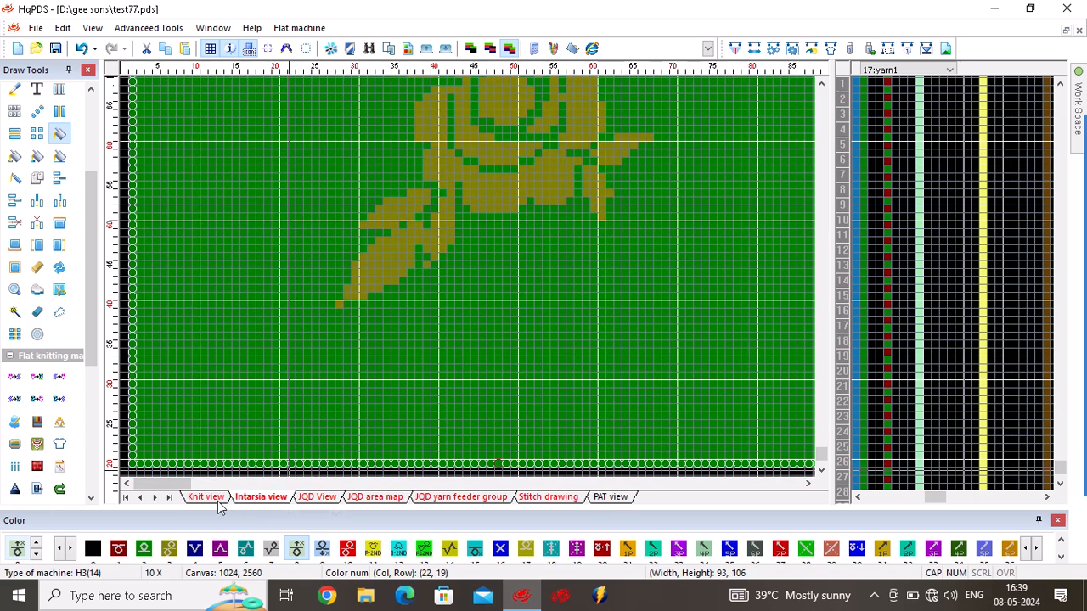
scroll(635, 187, "down", 2)
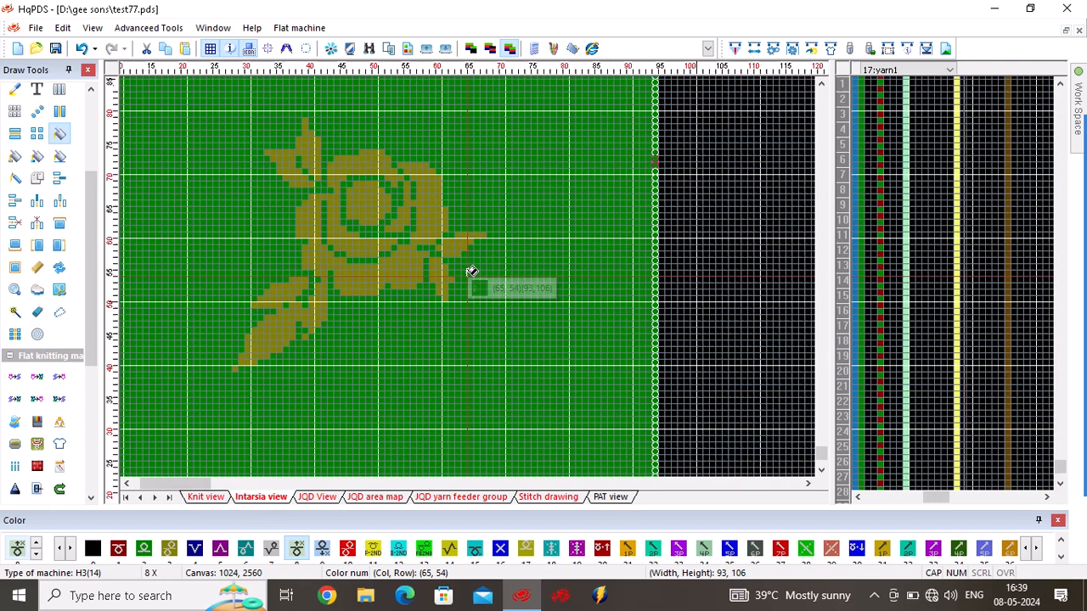
left_click(317, 499)
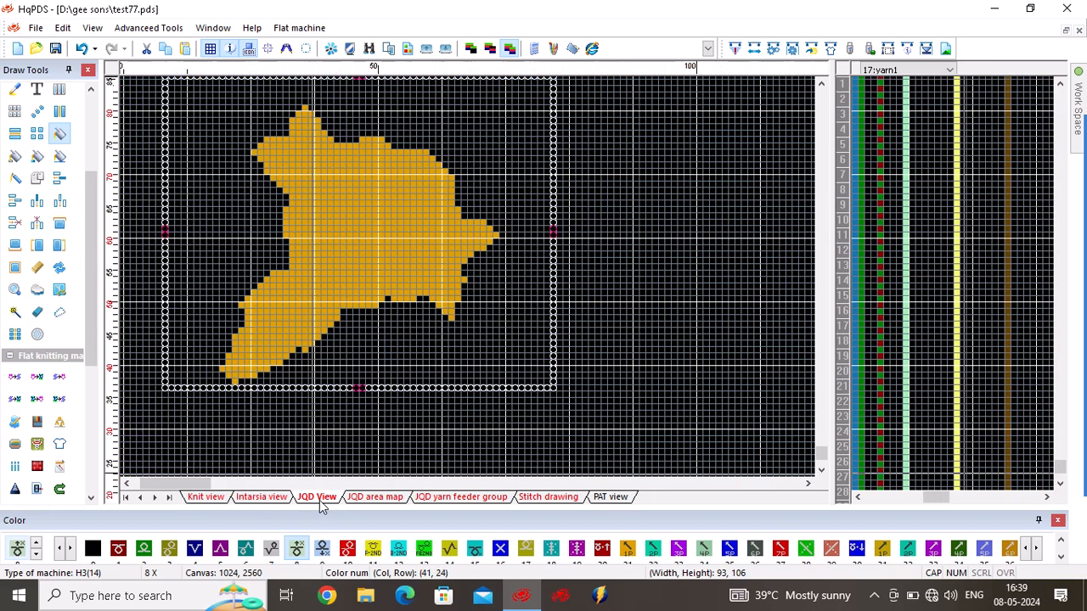
left_click(262, 498)
scroll(447, 272, "up", 2)
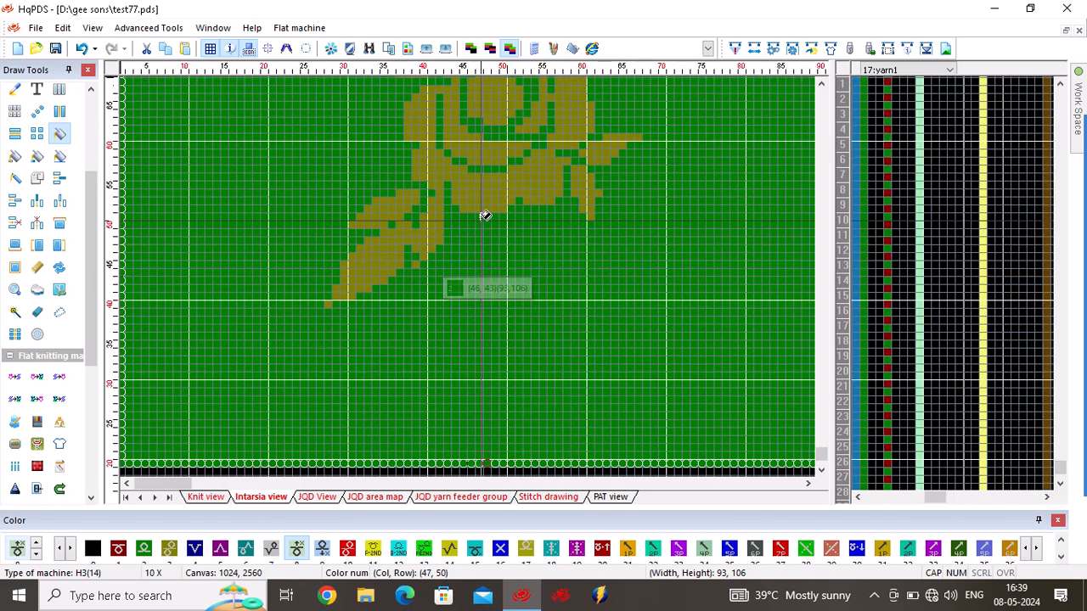
Shadow the rose's colour 3 with colour 4 overriding colour 2, total 2, in all four straight directions in the Intarsia view
scroll(485, 216, "up", 1)
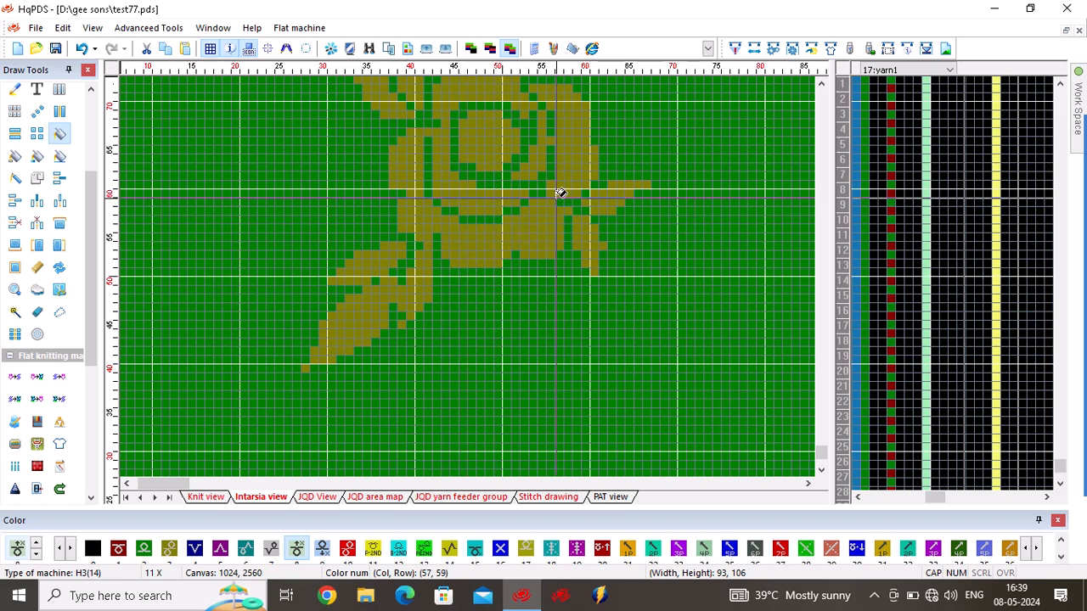
scroll(473, 278, "down", 1)
left_click(325, 498)
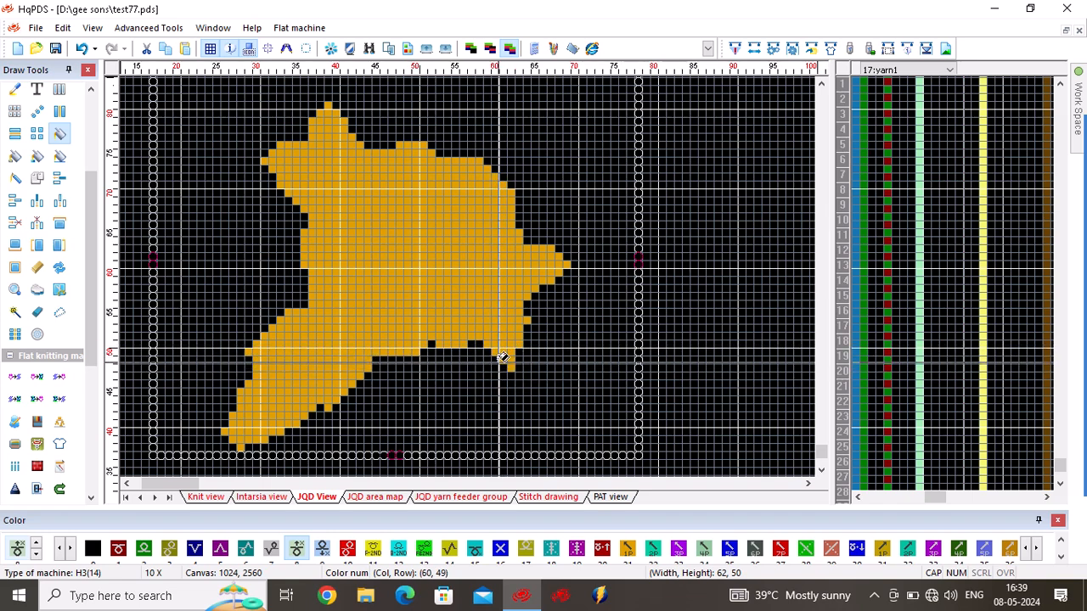
left_click(261, 498)
scroll(416, 357, "up", 1)
scroll(471, 272, "down", 3)
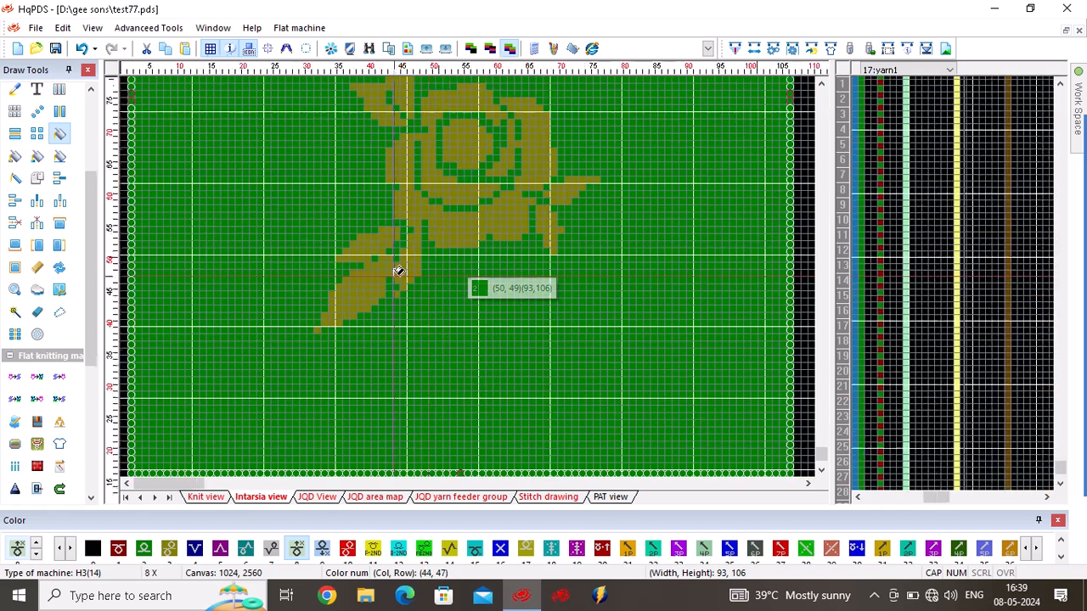
right_click(272, 354)
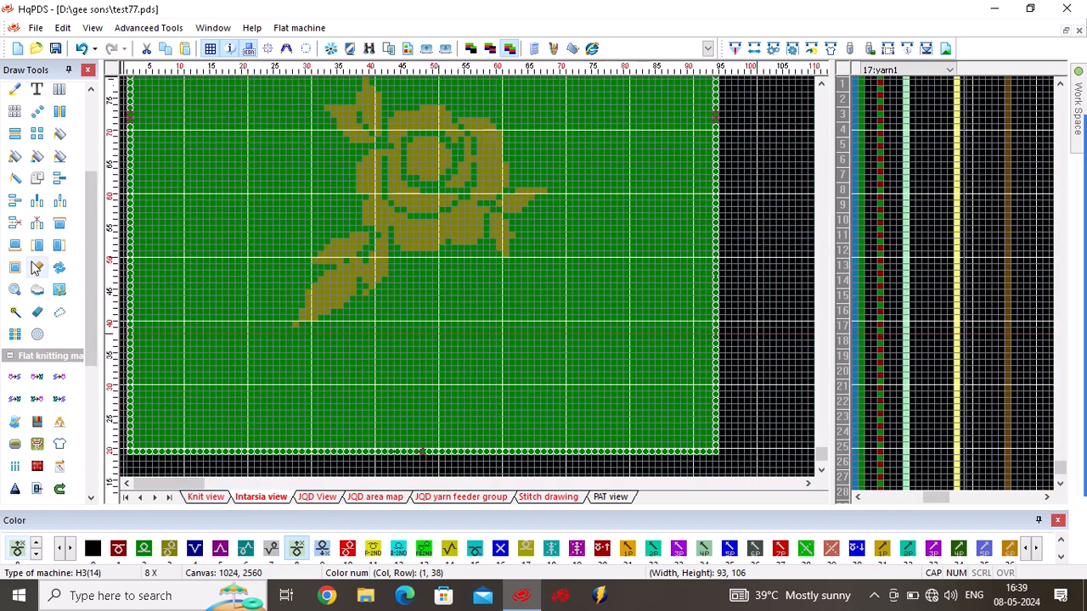
left_click(38, 289)
left_click(398, 202)
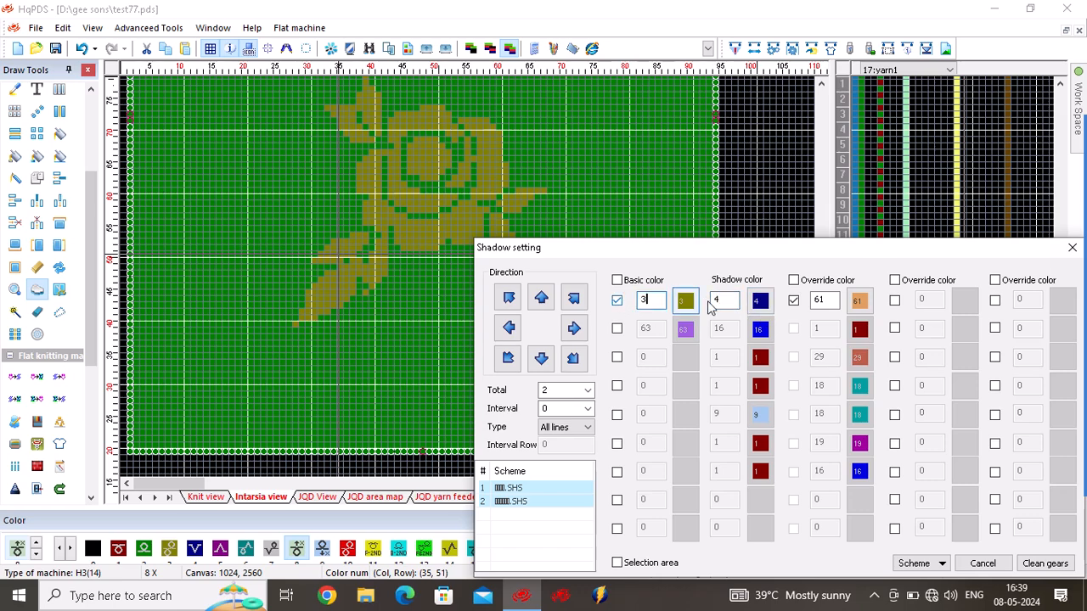
left_click(575, 329)
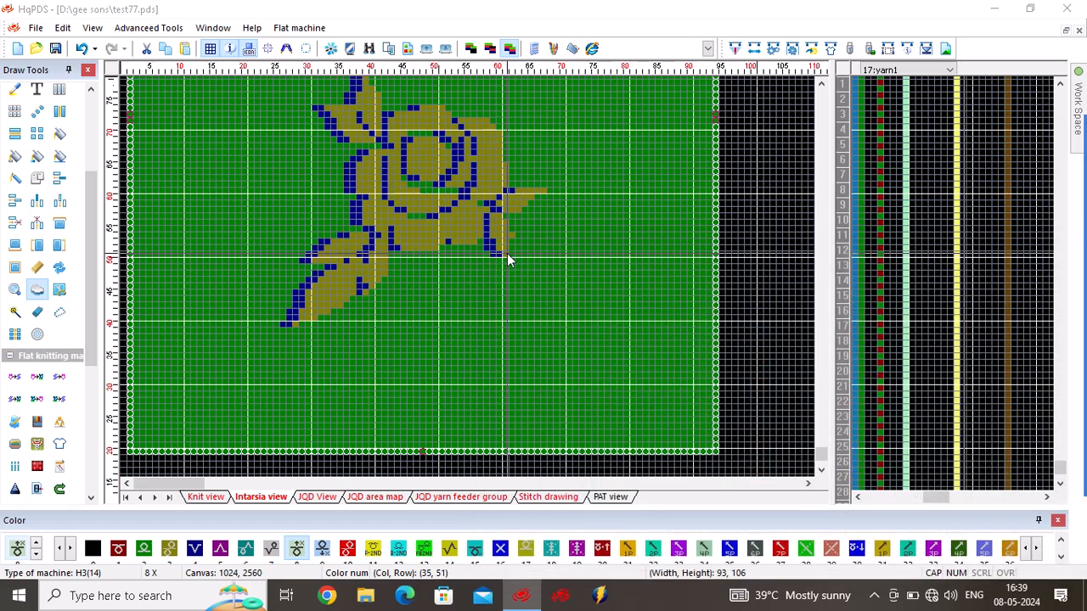
left_click(509, 329)
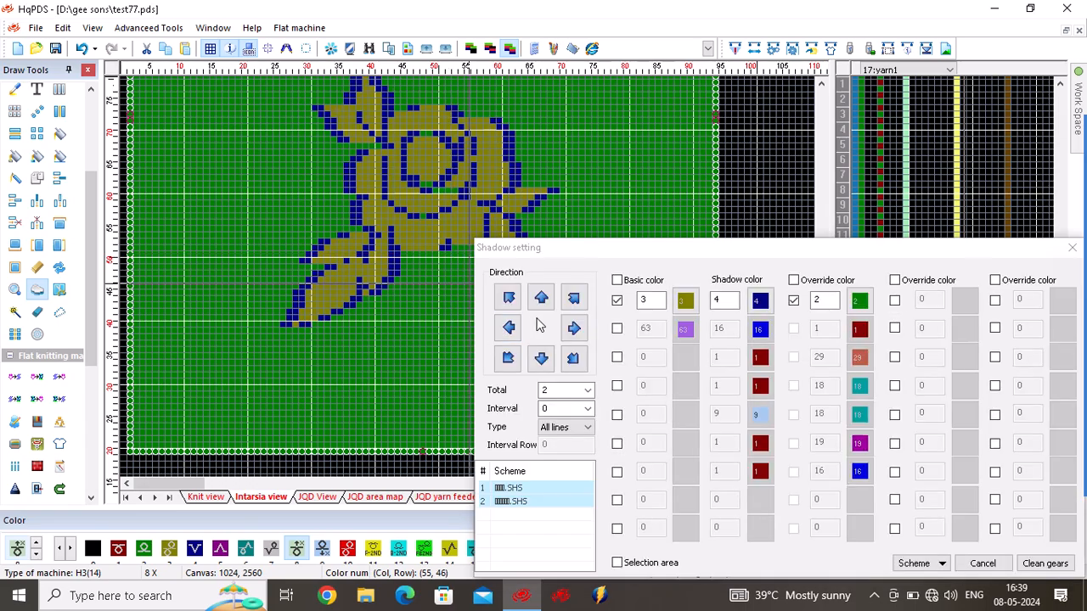
left_click(538, 301)
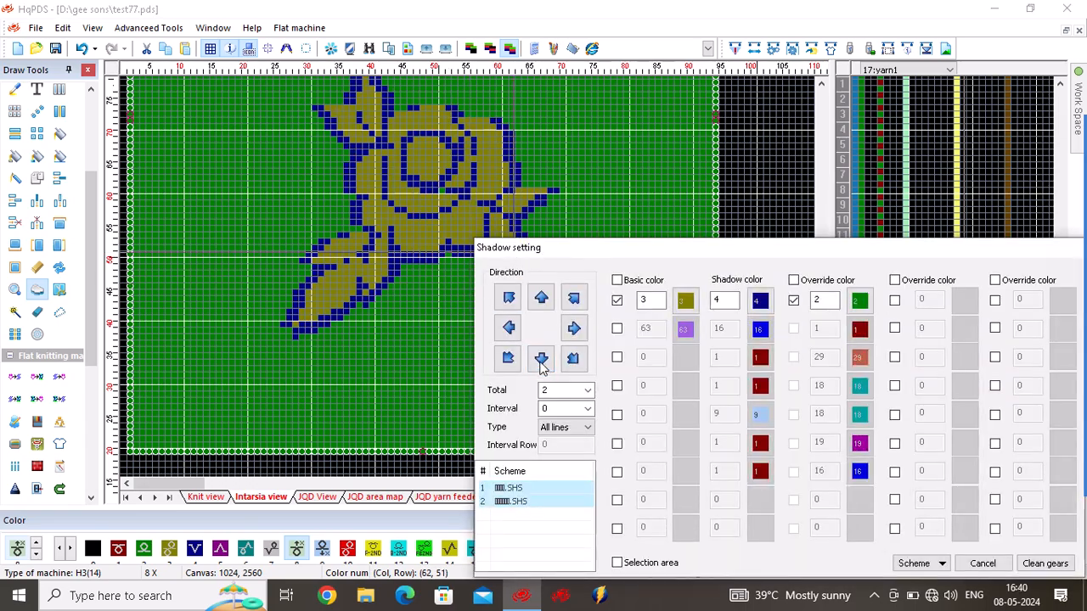
left_click(541, 362)
Draw a colour 4 line along row 49 beneath the rose and fill the gap above it with colour 4
scroll(467, 276, "up", 5)
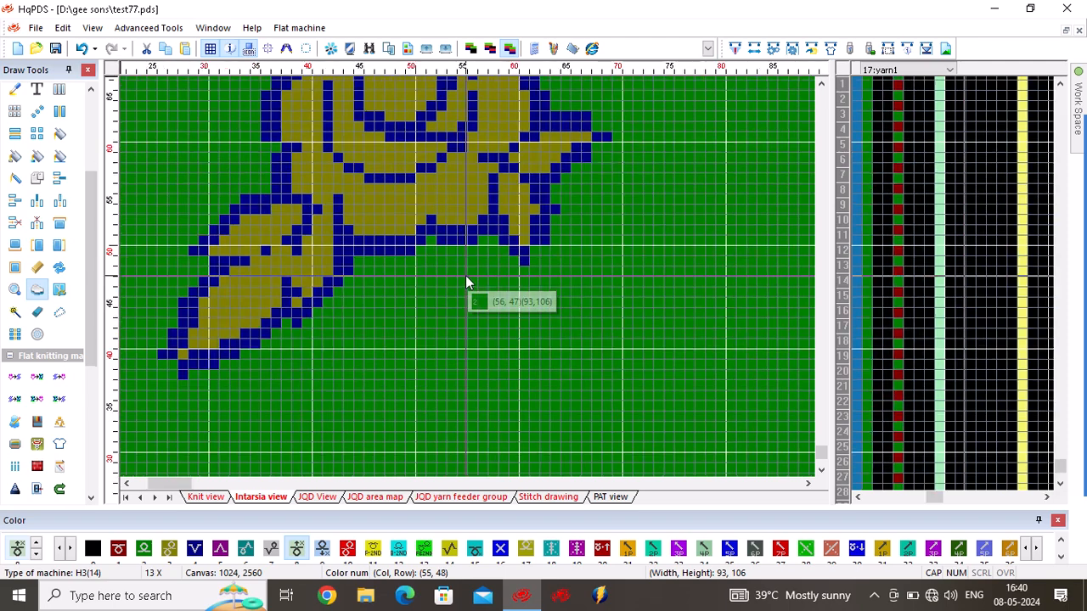
right_click(465, 275)
key("4")
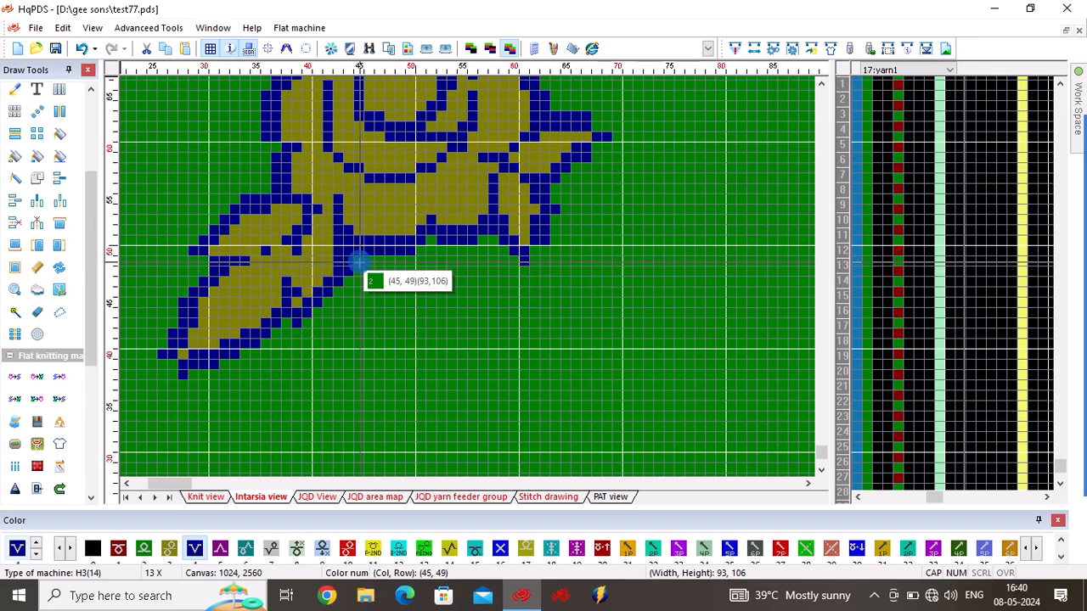
left_click_drag(515, 262, 514, 260)
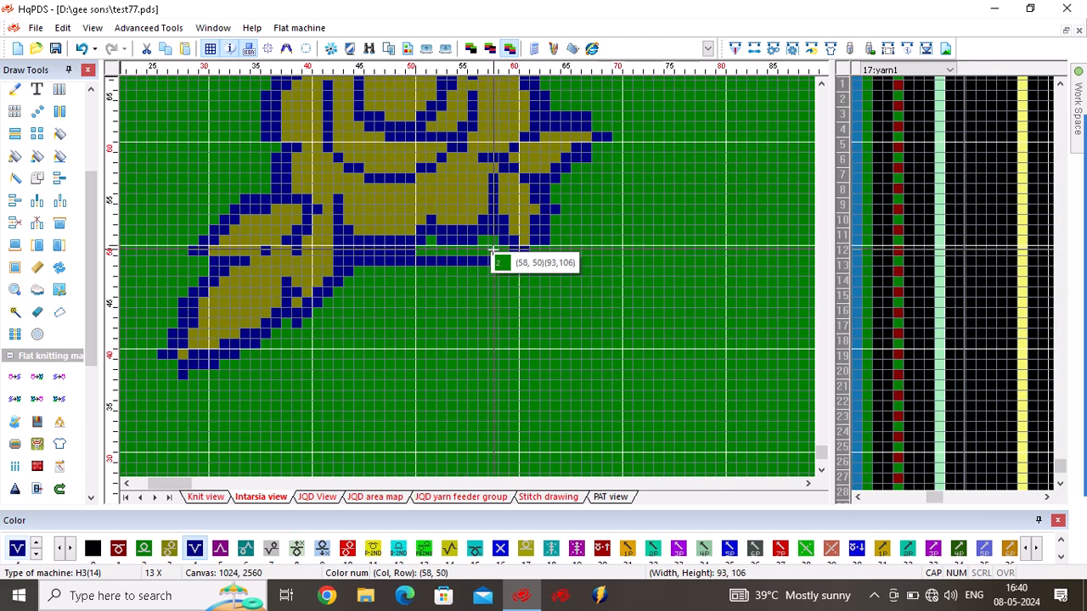
key("f")
left_click(494, 251)
Add missing colour 4 outline cells around the upper and right leaf tips and return row 49 beneath the rose to colour 2
scroll(472, 271, "down", 3)
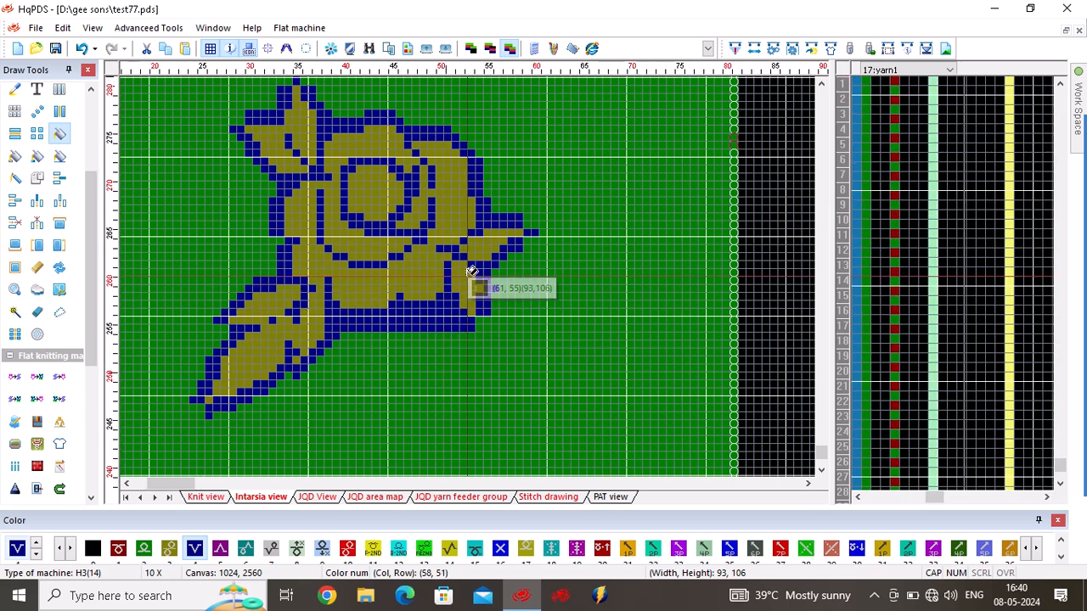
scroll(471, 271, "up", 2)
scroll(495, 222, "down", 1)
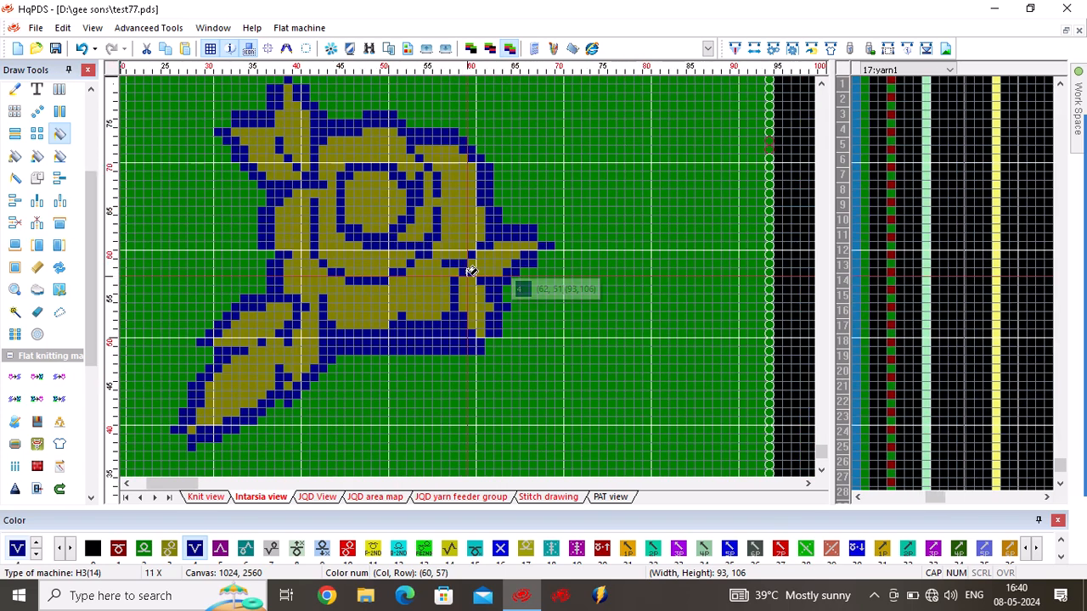
scroll(310, 169, "up", 1)
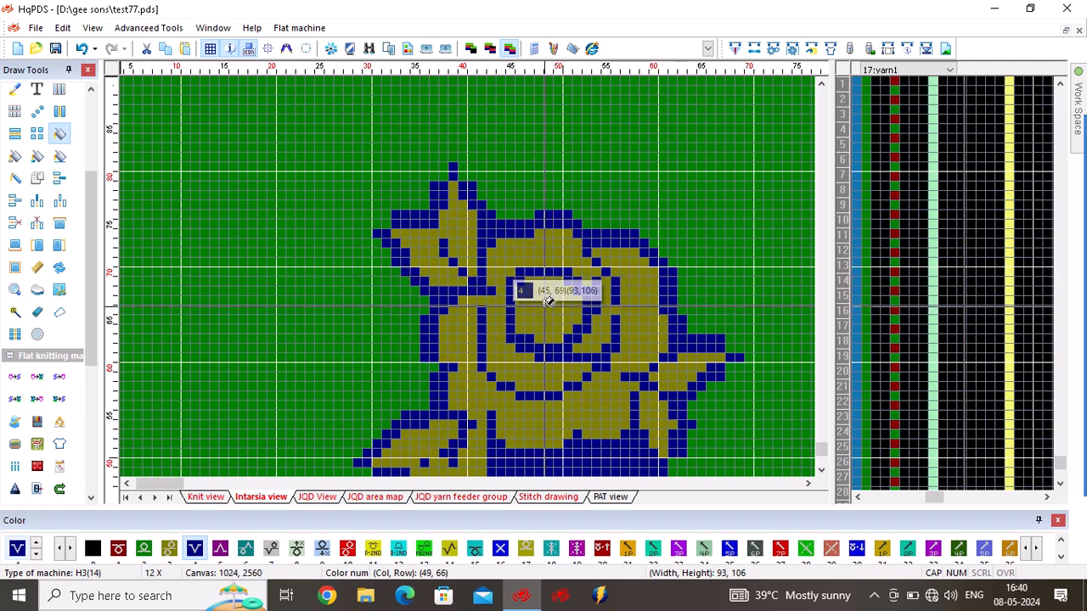
scroll(476, 271, "down", 1)
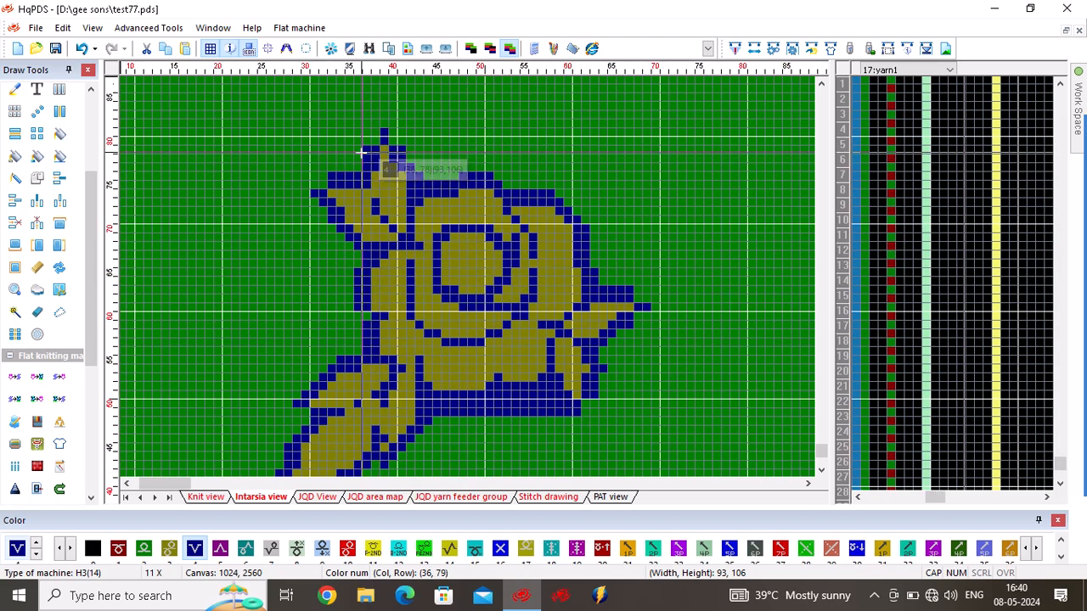
left_click(324, 197)
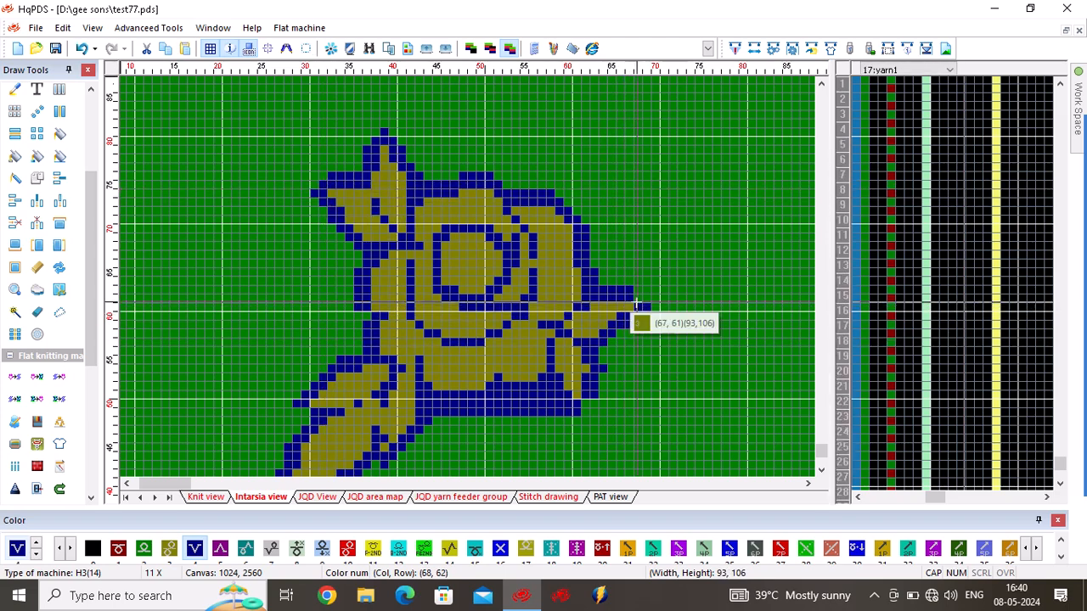
left_click_drag(636, 314, 638, 317)
scroll(517, 402, "up", 3)
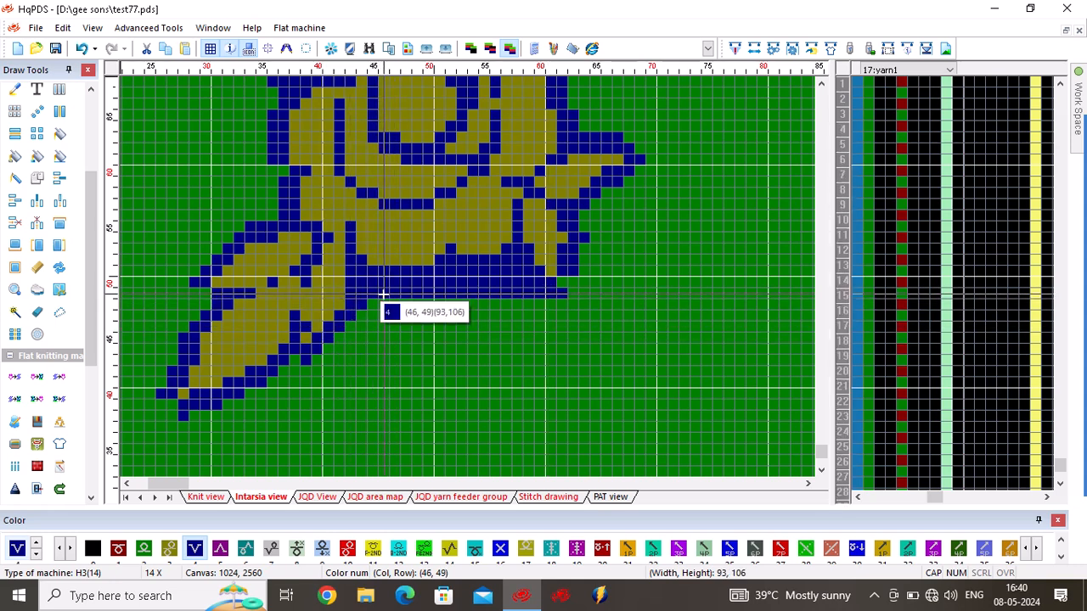
left_click_drag(563, 297, 563, 296)
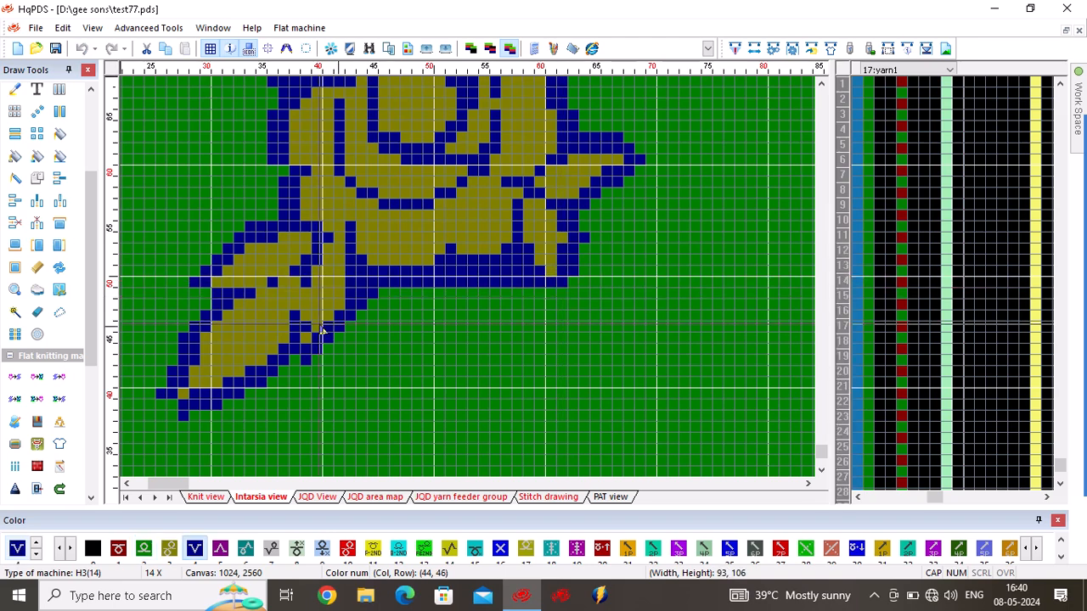
Copy the outlined rose, leaving out the colour 2 ground, from the Intarsia view to the JQD View and show it there
scroll(322, 329, "down", 3)
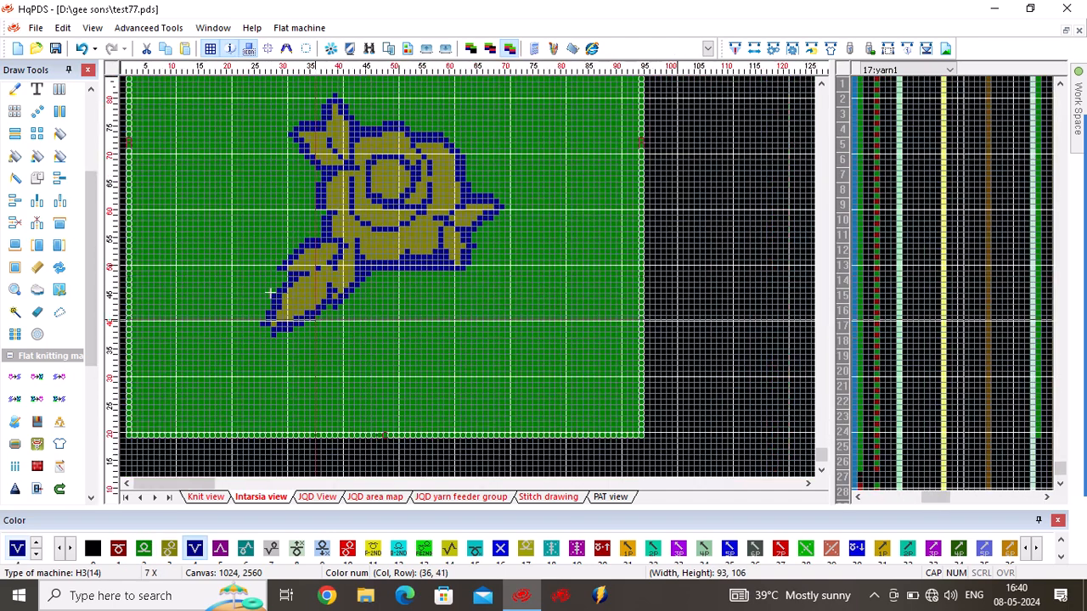
scroll(416, 310, "up", 4)
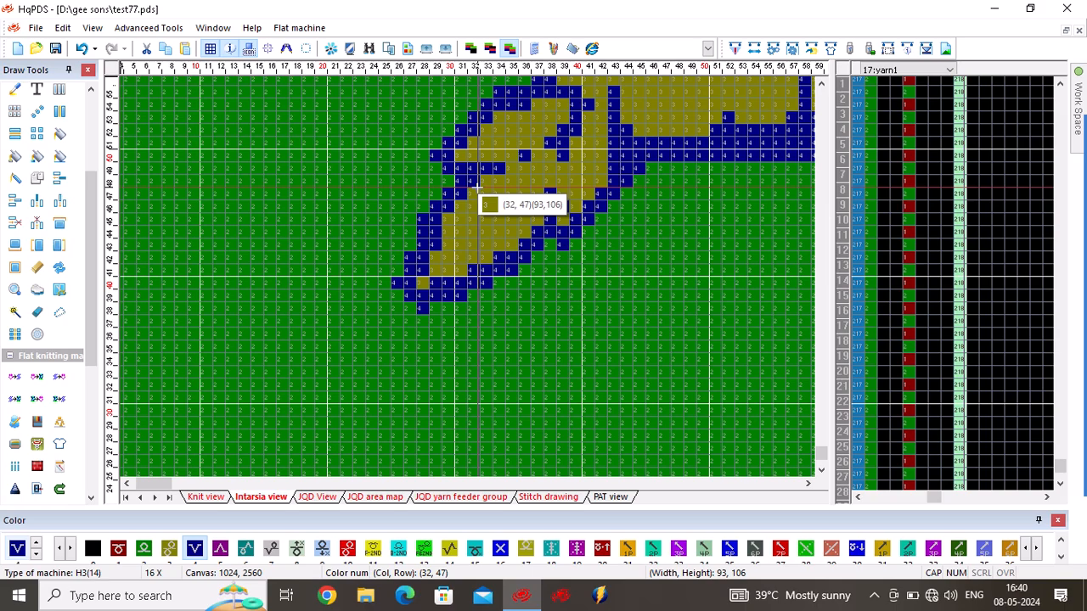
scroll(478, 185, "down", 3)
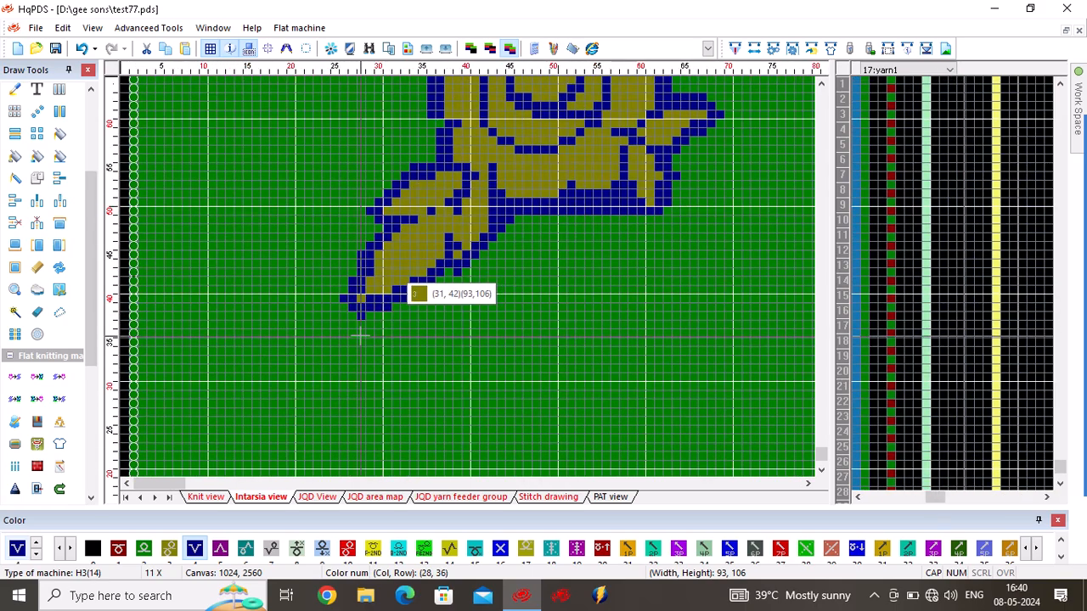
scroll(295, 343, "down", 3)
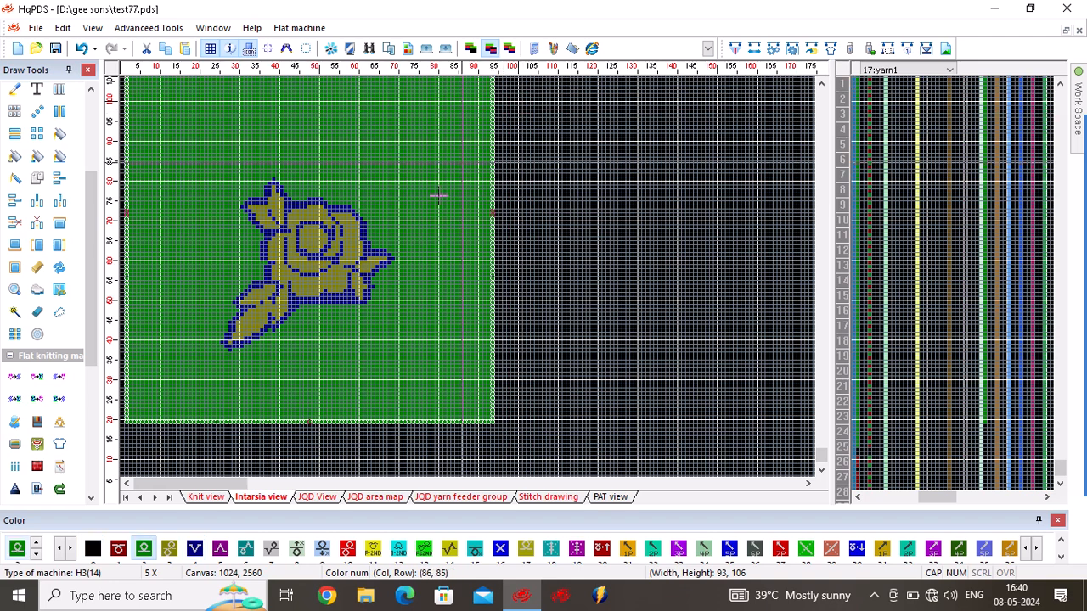
right_click(371, 189)
mouse_move(443, 401)
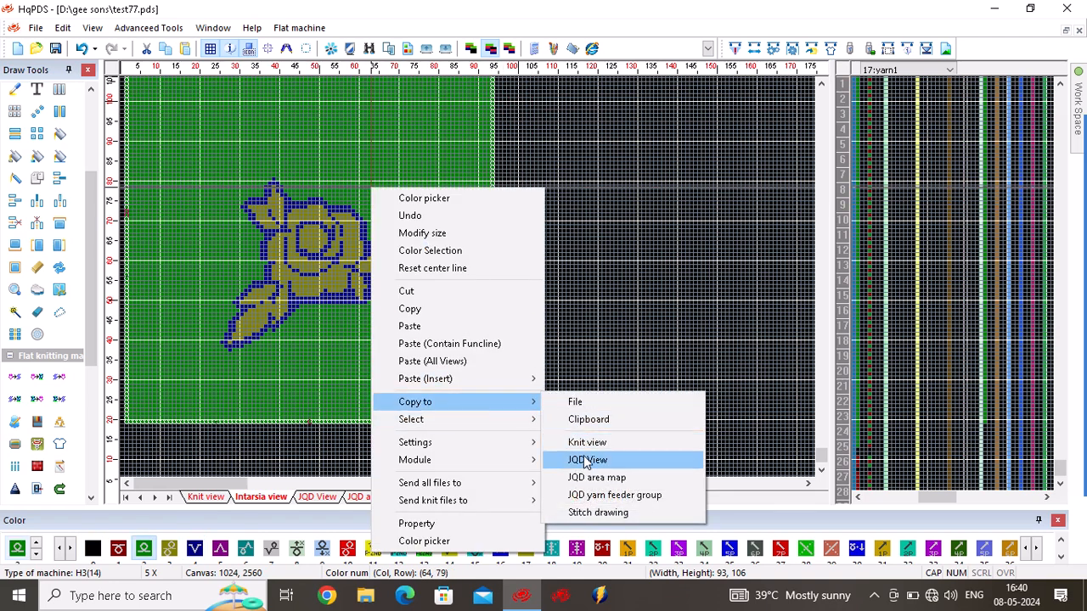
left_click(587, 461)
left_click(312, 498)
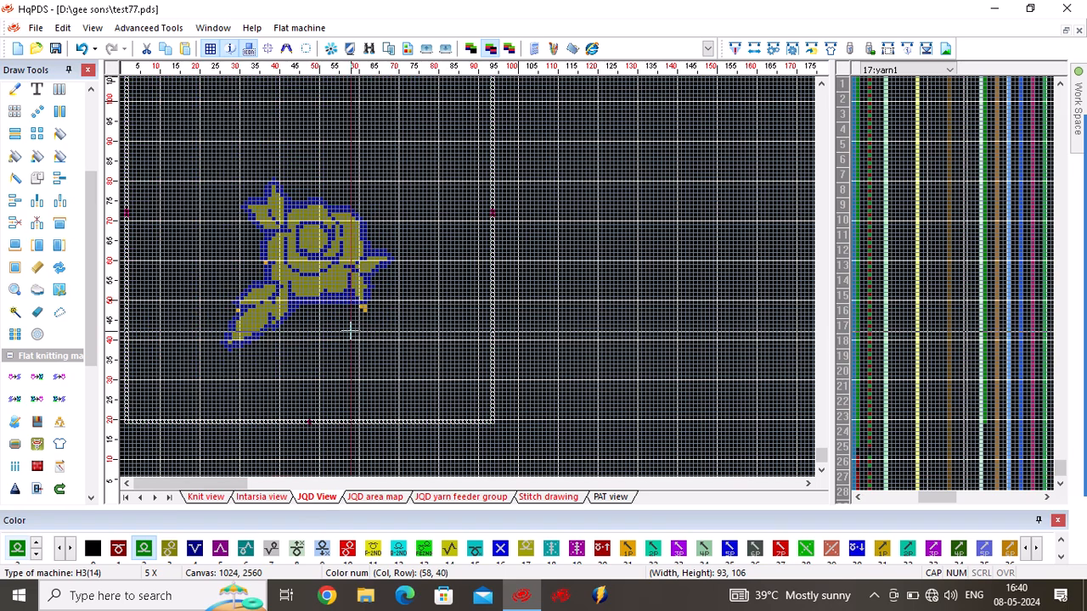
Clear the stray orange cells around the rose with colour 0 and replace colours 3 and 4 with colour 21
scroll(463, 276, "up", 3)
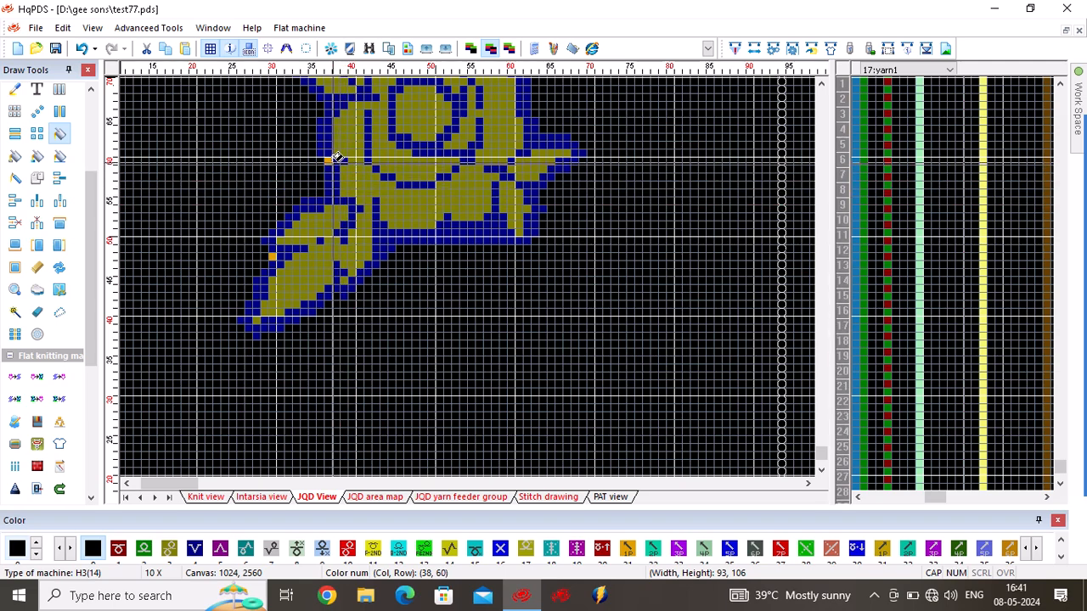
left_click(272, 256)
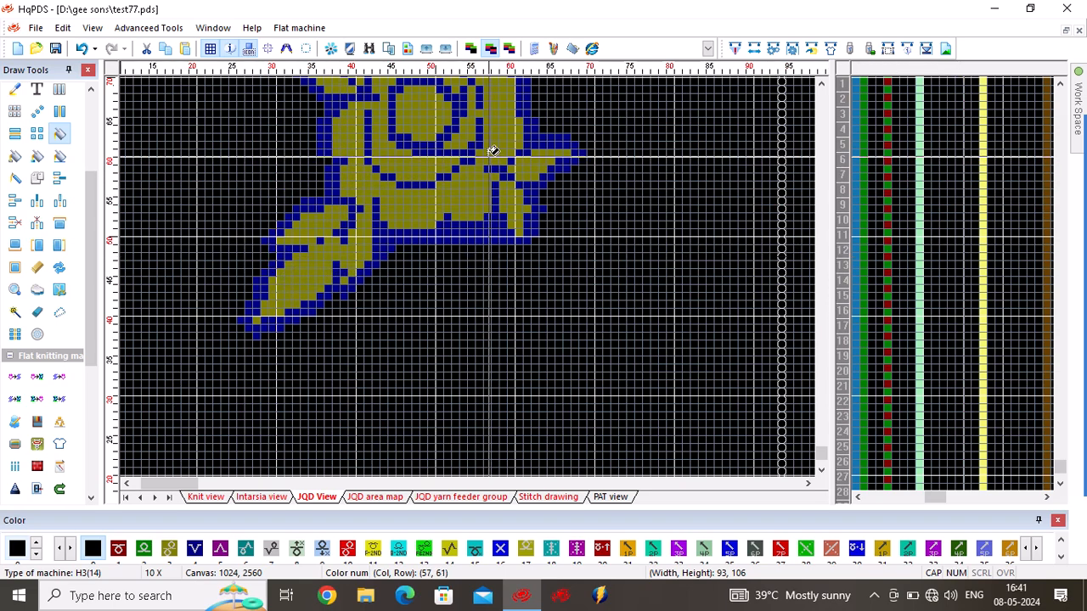
scroll(488, 154, "down", 1)
scroll(429, 308, "down", 1)
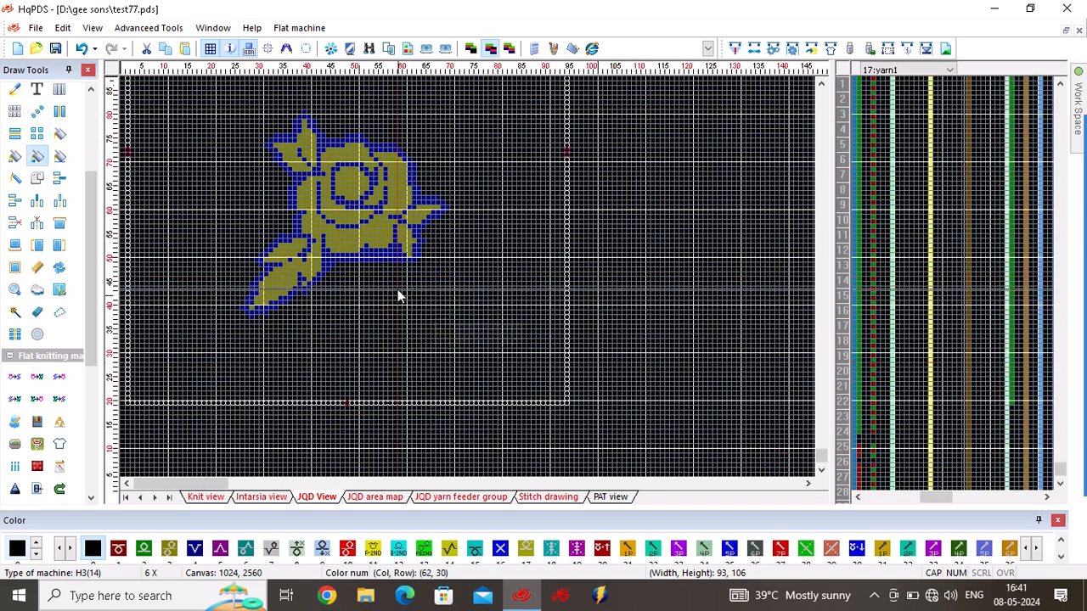
left_click(357, 174)
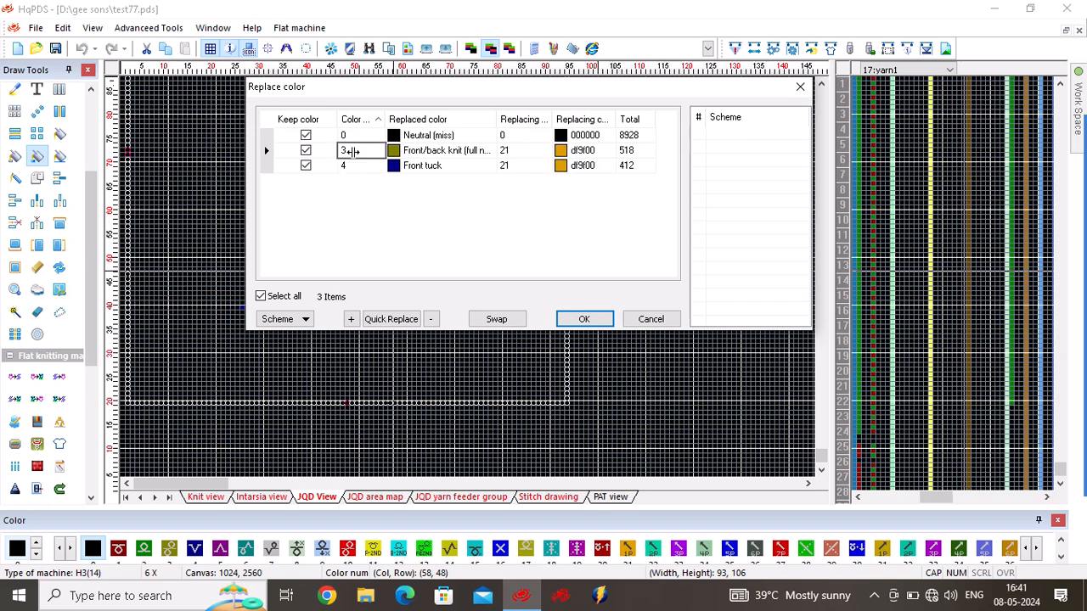
left_click(585, 320)
Restrict copying to colour 21 and copy the rose silhouette from the JQD View to the JQD area map
right_click(425, 205)
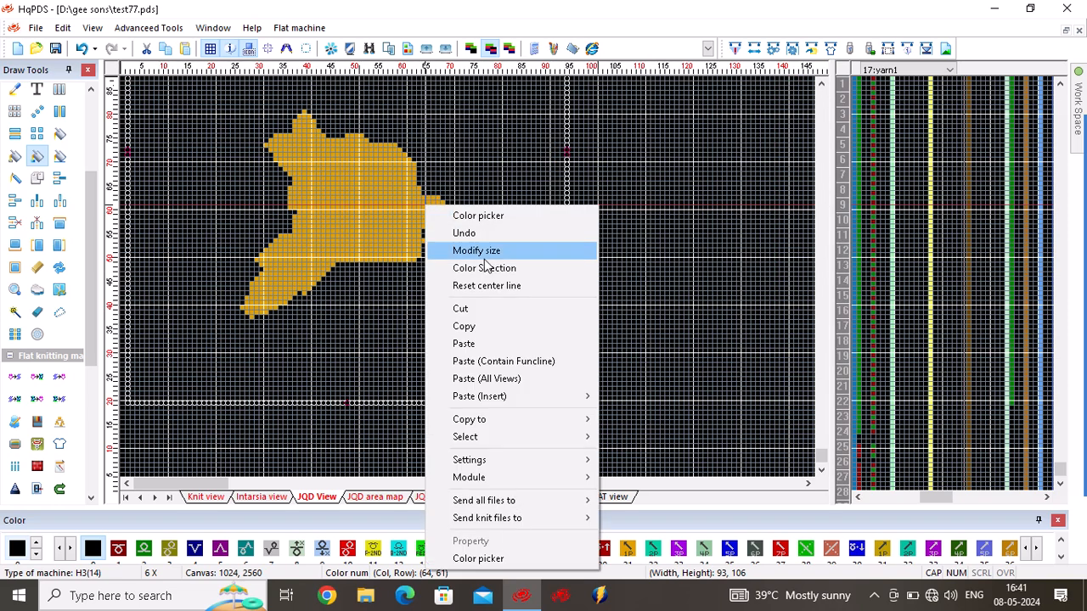
mouse_move(500, 437)
mouse_move(580, 423)
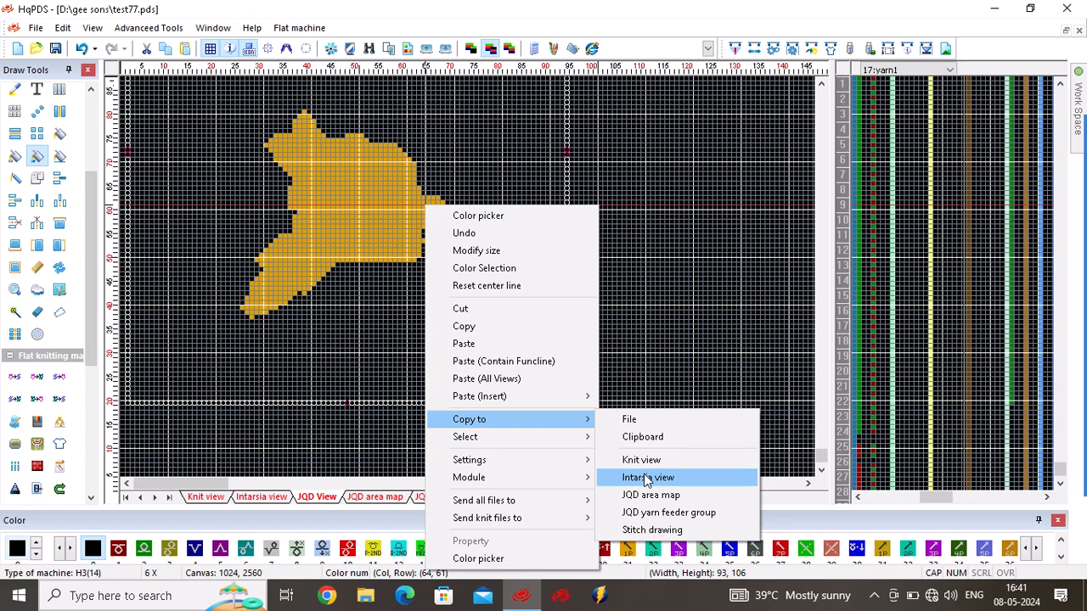
left_click(470, 49)
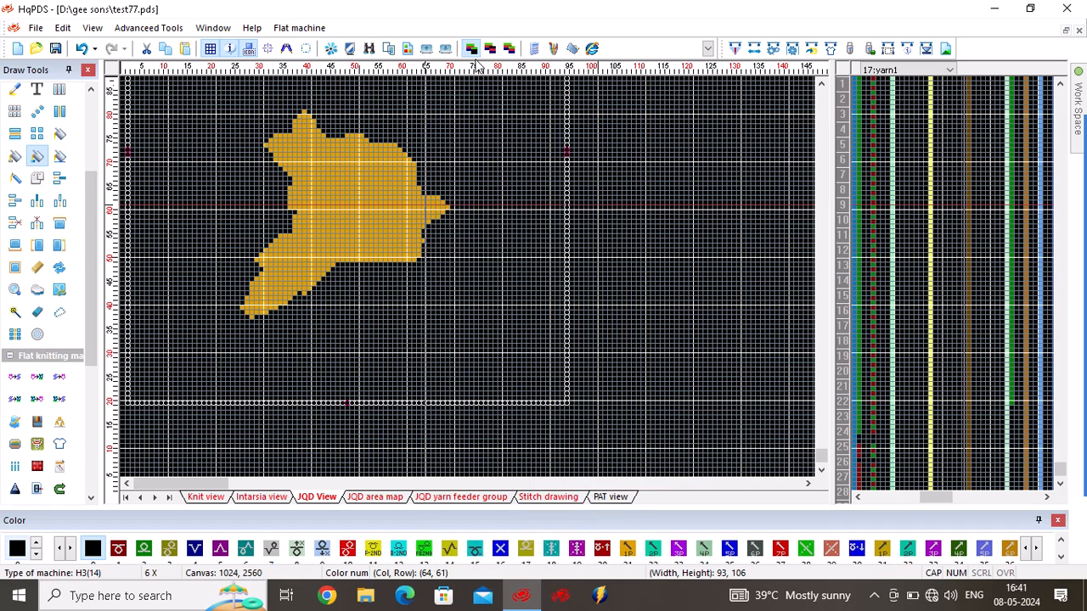
right_click(450, 184)
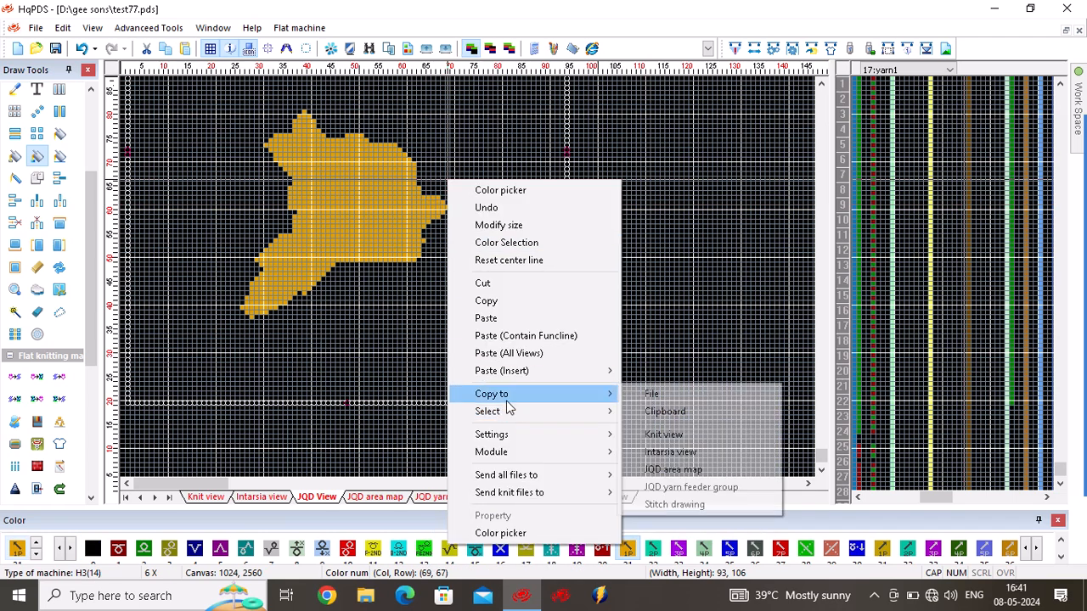
left_click(673, 472)
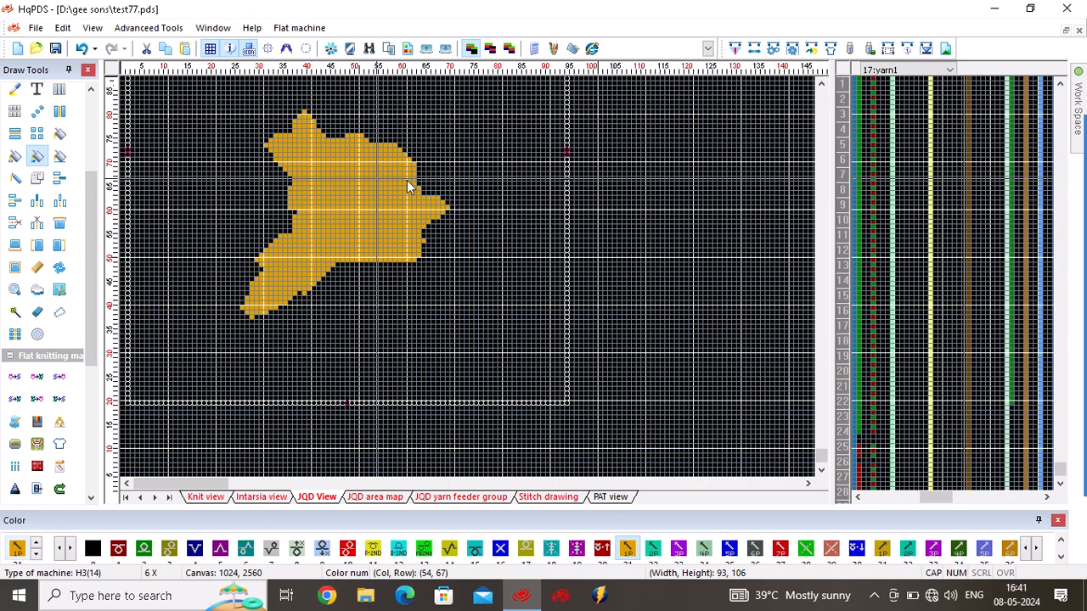
Copy the colour 21 rose silhouette from the JQD View to the JQD yarn feeder group
right_click(376, 180)
mouse_move(465, 403)
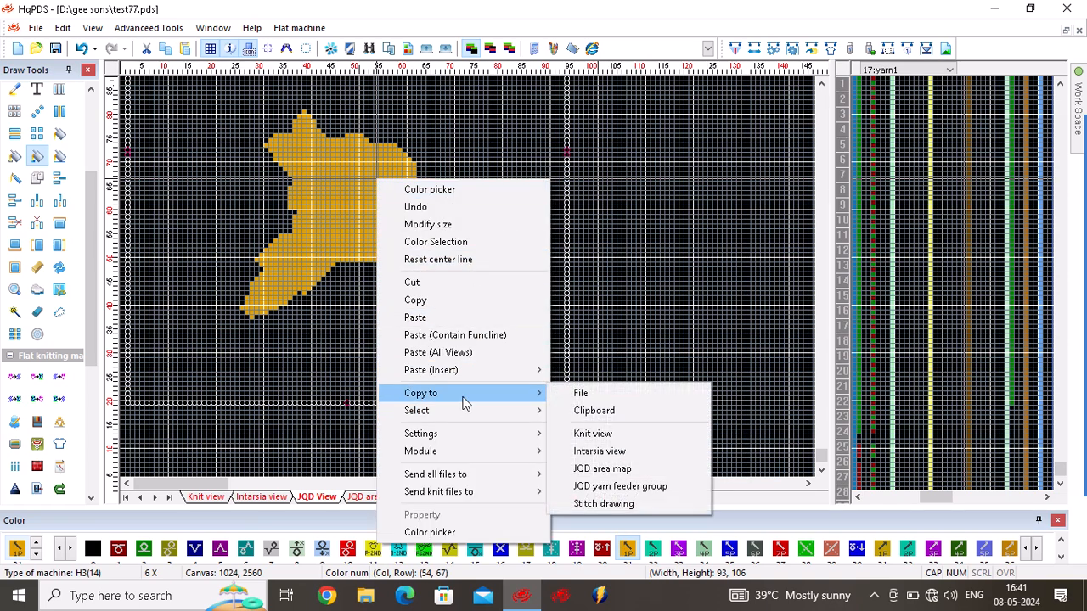
left_click(610, 487)
Copy the rose silhouette to the Stitch drawing and fill it there with colour 9
right_click(396, 202)
mouse_move(490, 415)
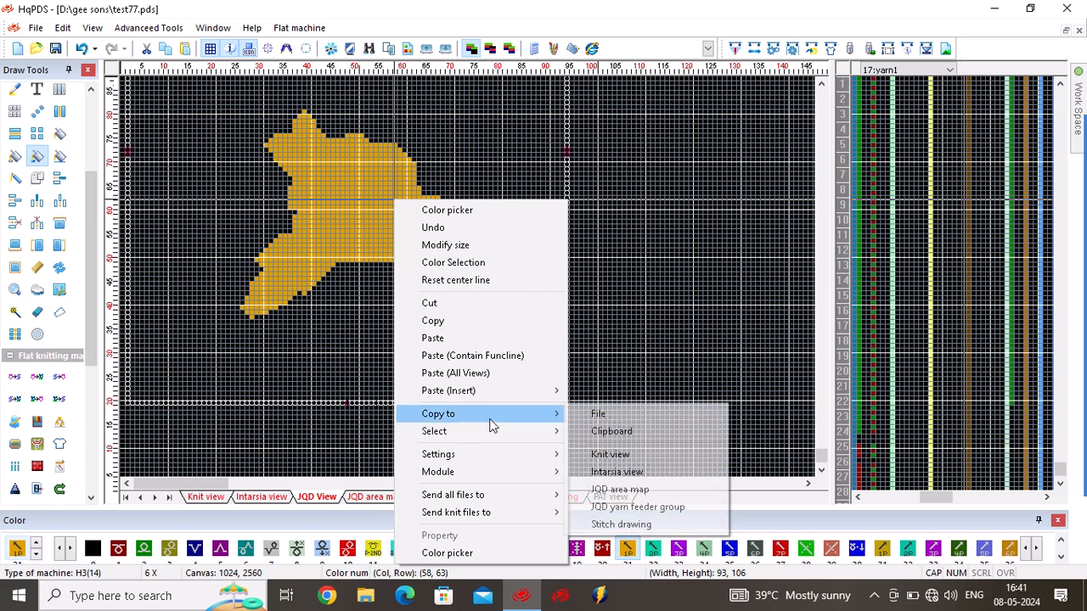
left_click(621, 524)
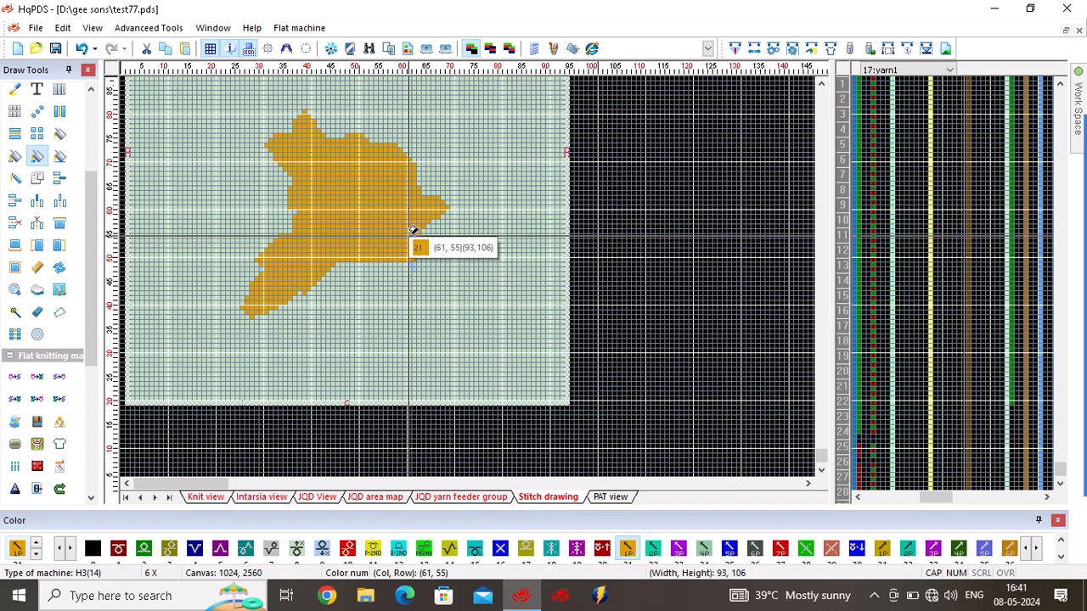
left_click(381, 196)
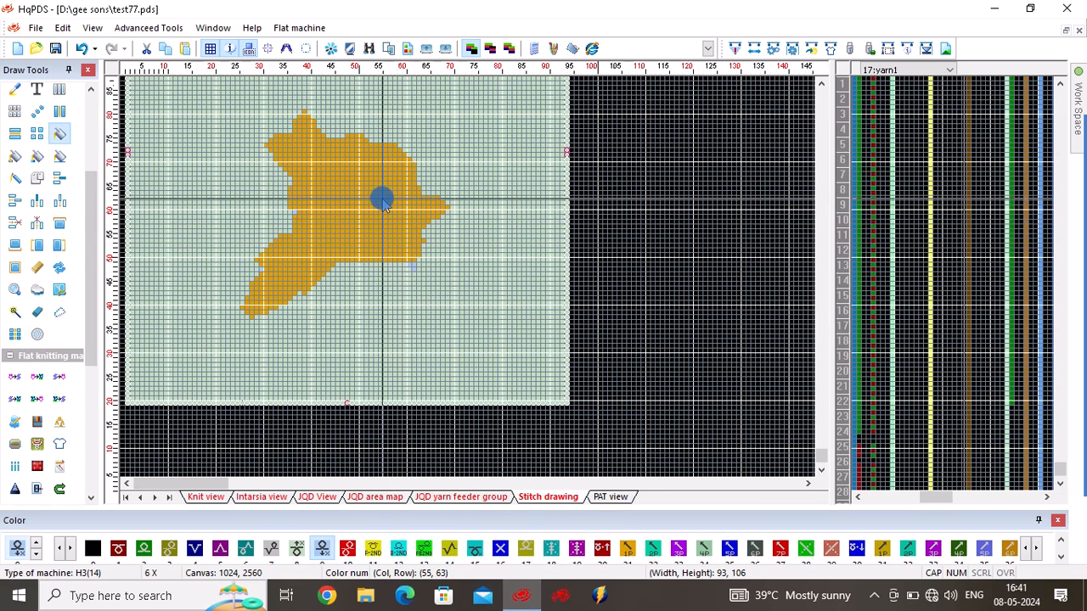
Clear the stray colour 2 cells around the silhouette in the JQD yarn feeder group, replacing them with colour 0
left_click(468, 499)
scroll(471, 271, "up", 1)
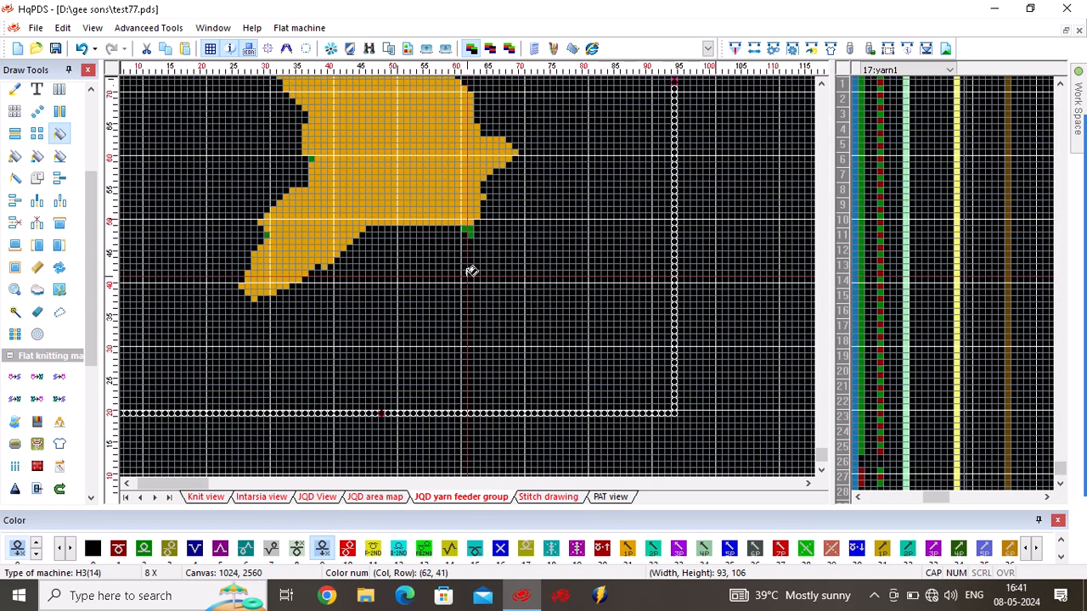
scroll(471, 271, "up", 1)
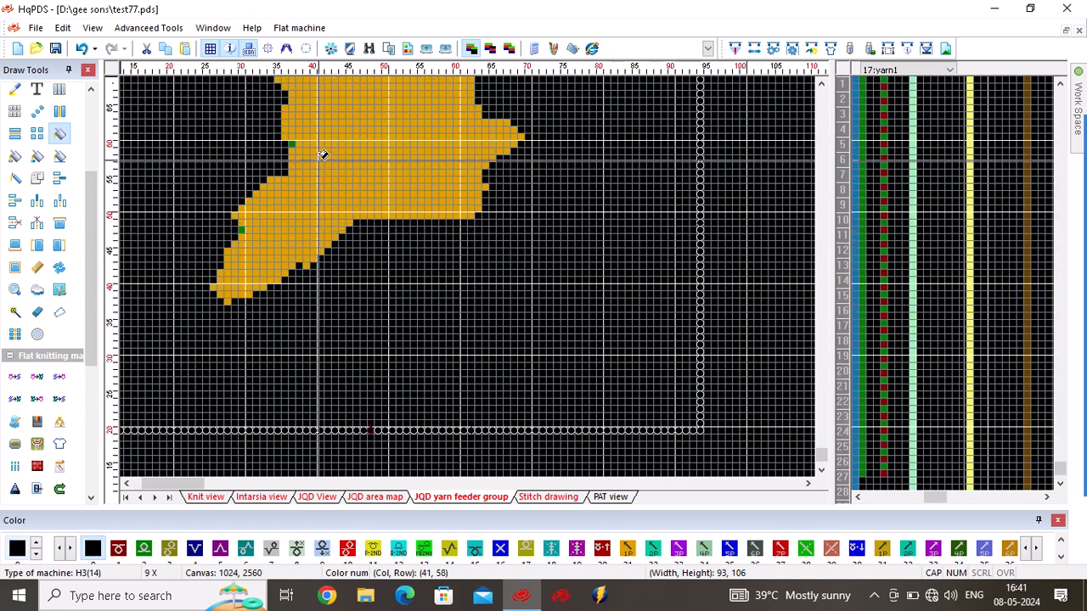
left_click(291, 144)
key("f")
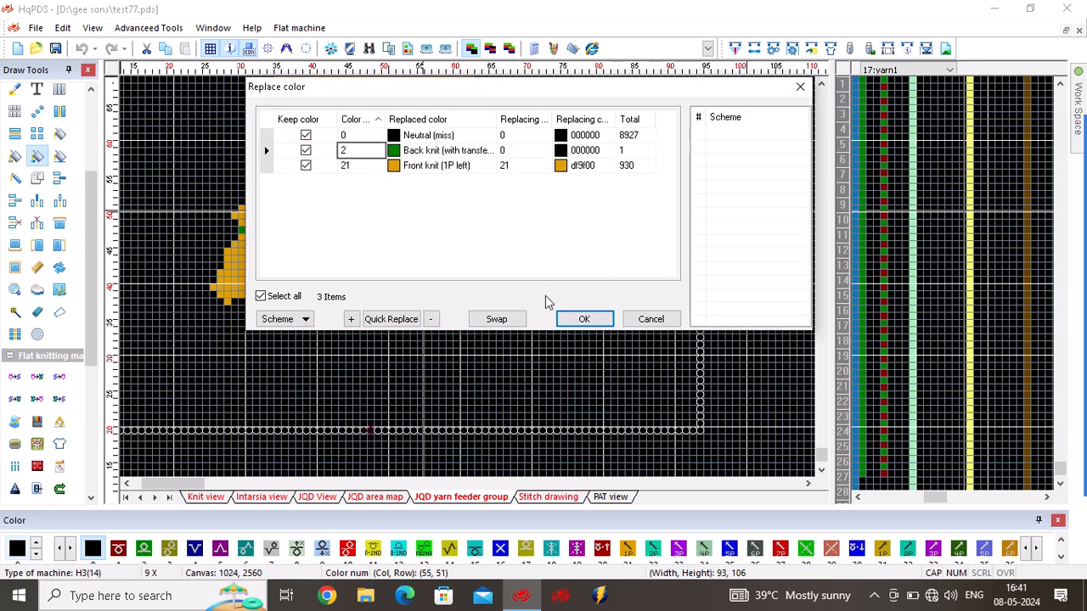
left_click(585, 319)
Replace colour 21 with colour 2 in both the JQD yarn feeder group and the JQD area map
left_click(450, 182)
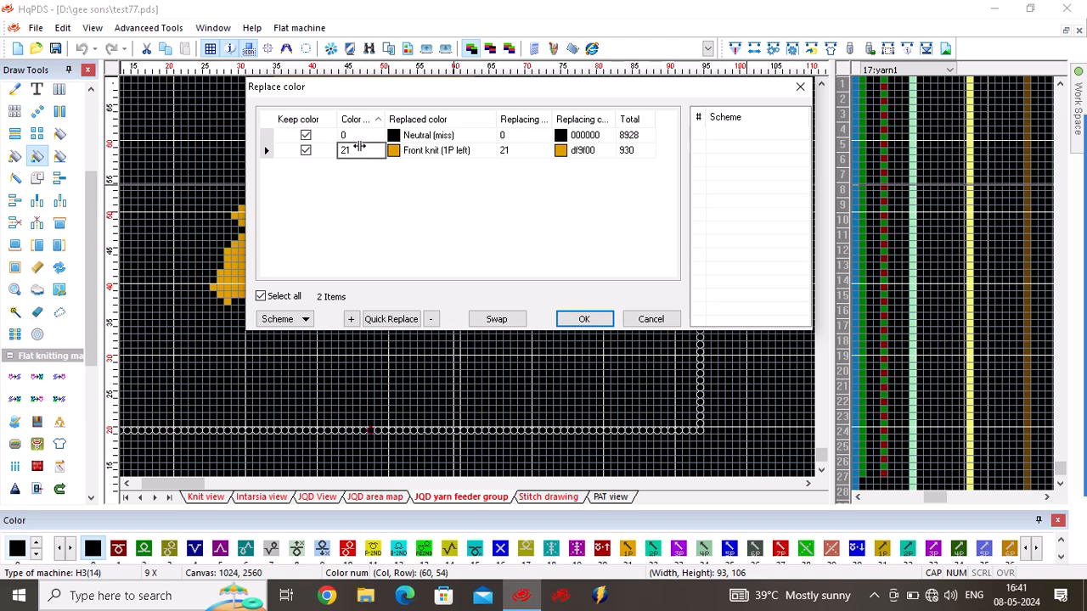
left_click(585, 319)
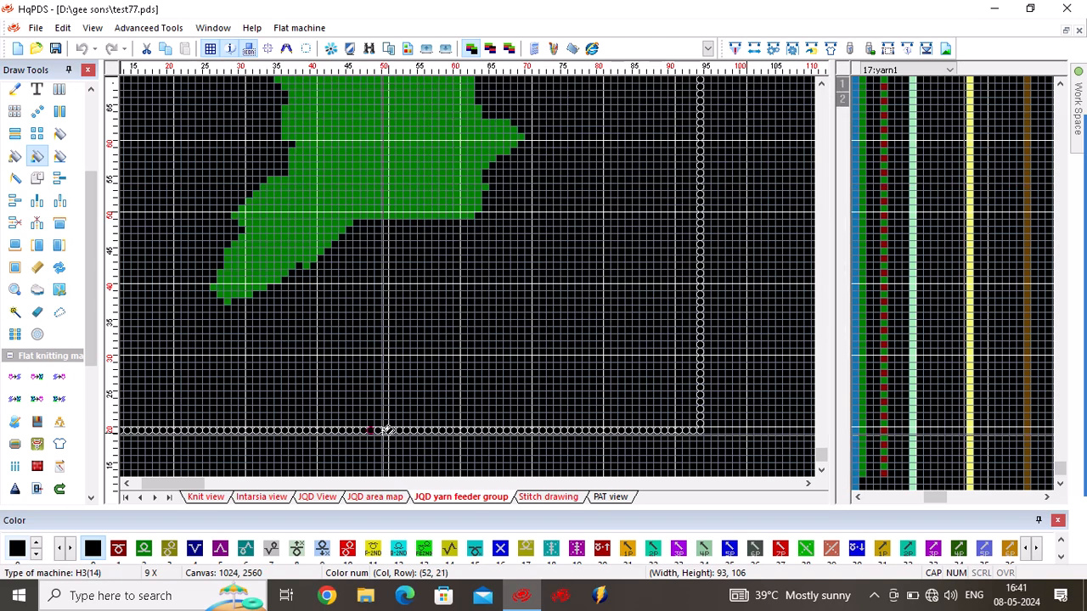
left_click(371, 501)
right_click(444, 214)
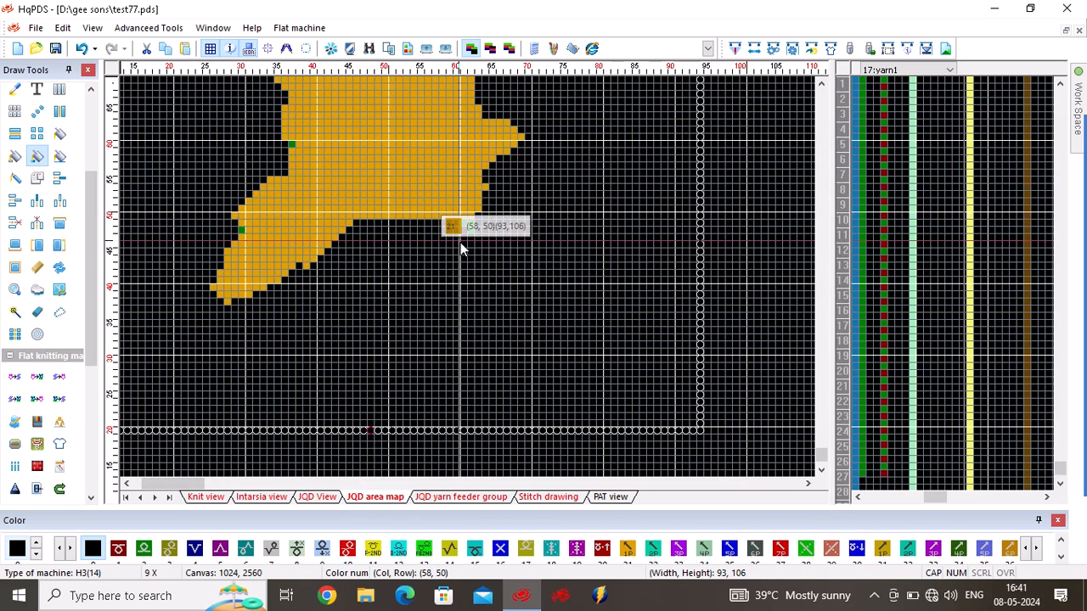
left_click(446, 187)
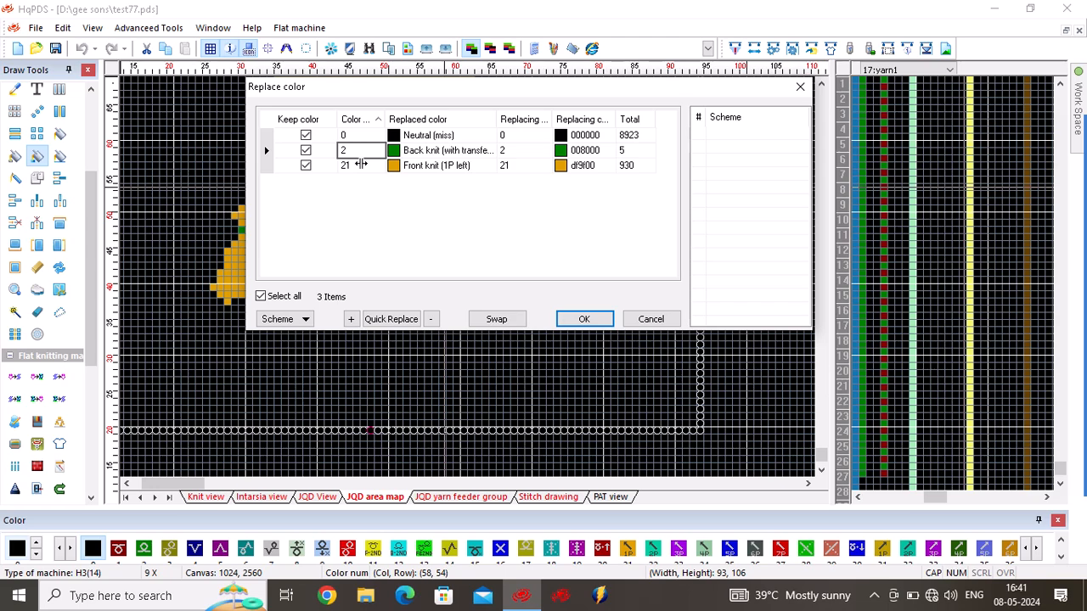
left_click(585, 320)
scroll(399, 225, "down", 2)
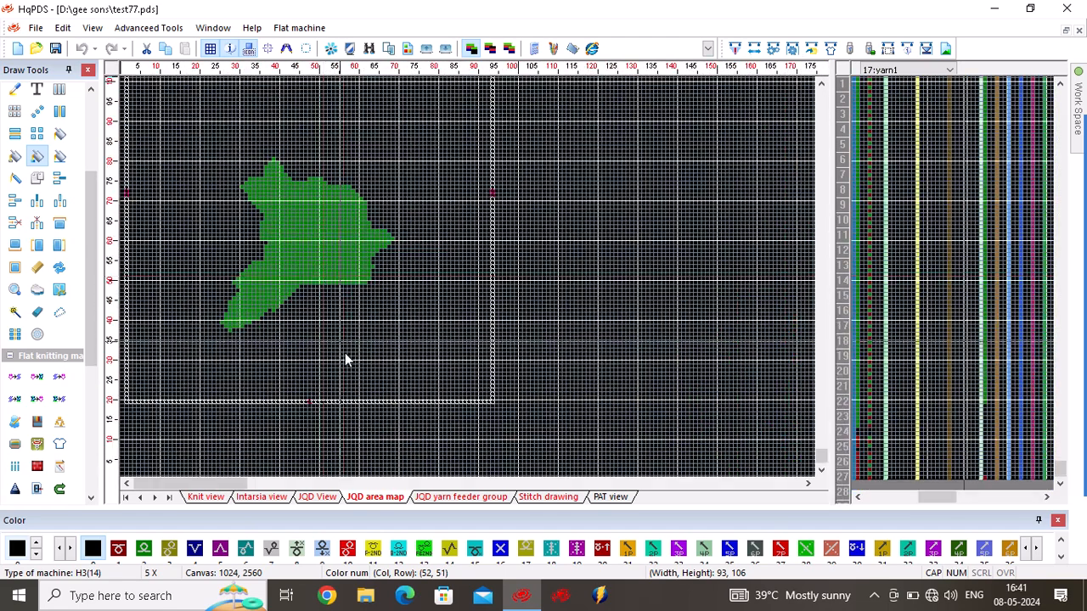
Compare the outlined rose in the Intarsia view with its silhouette in the JQD View, especially at the lower leaf tip
left_click(317, 497)
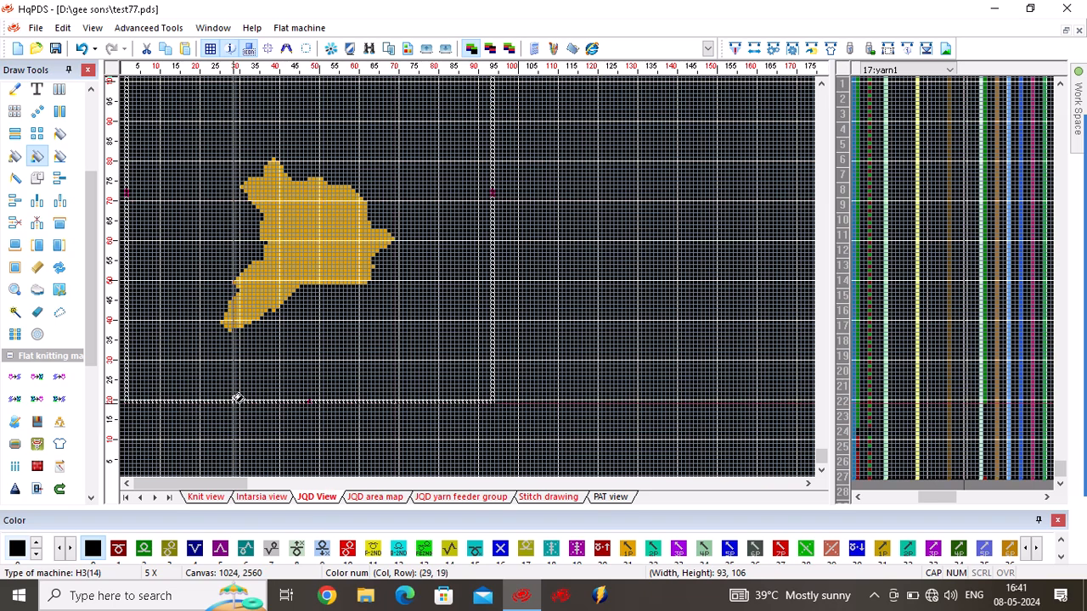
left_click(262, 497)
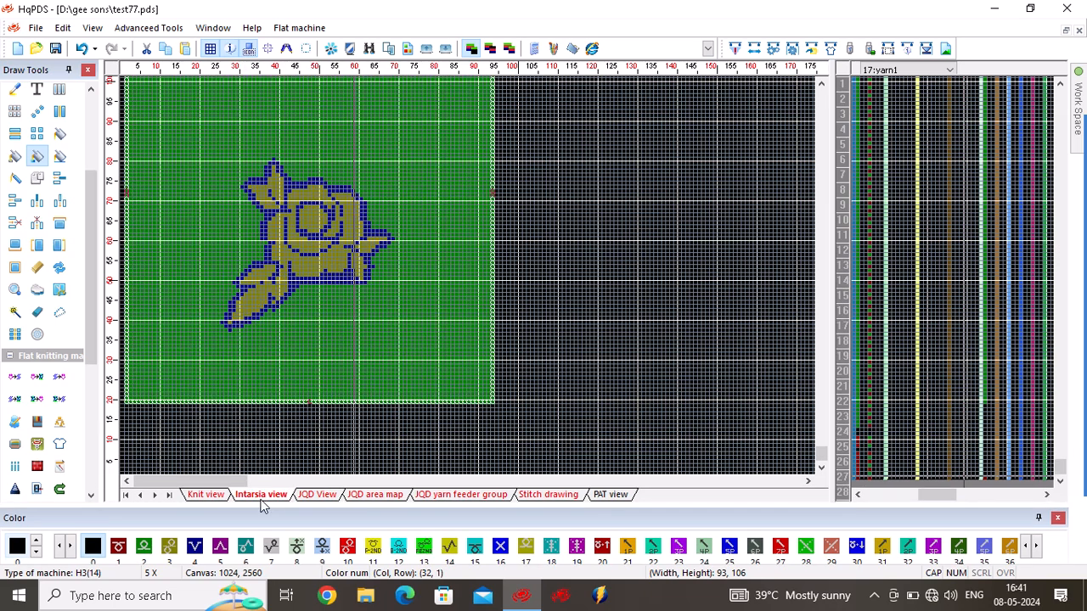
scroll(292, 293, "up", 4)
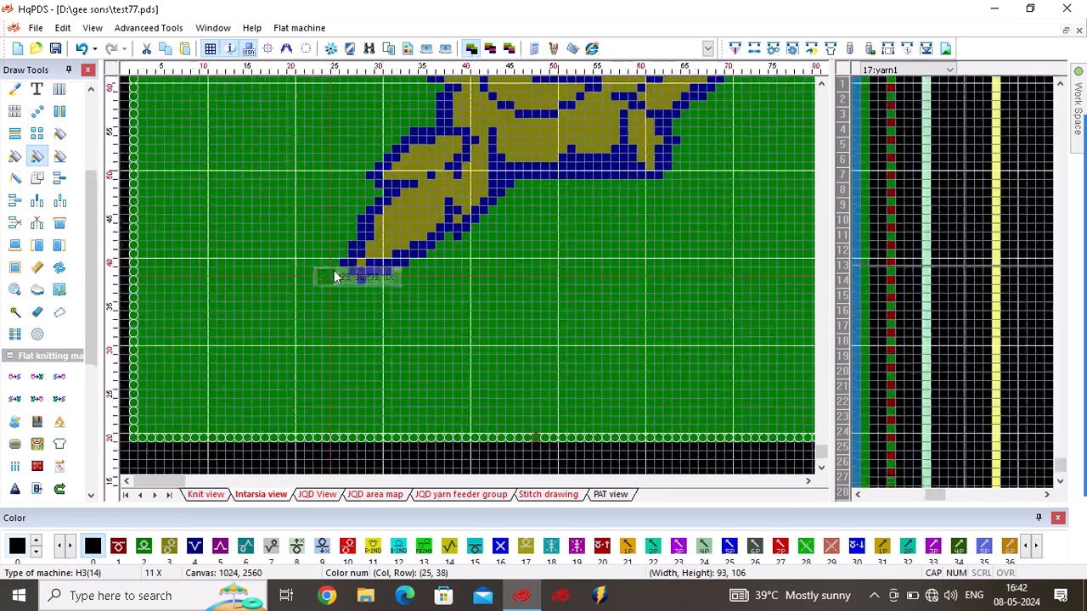
scroll(486, 274, "up", 1)
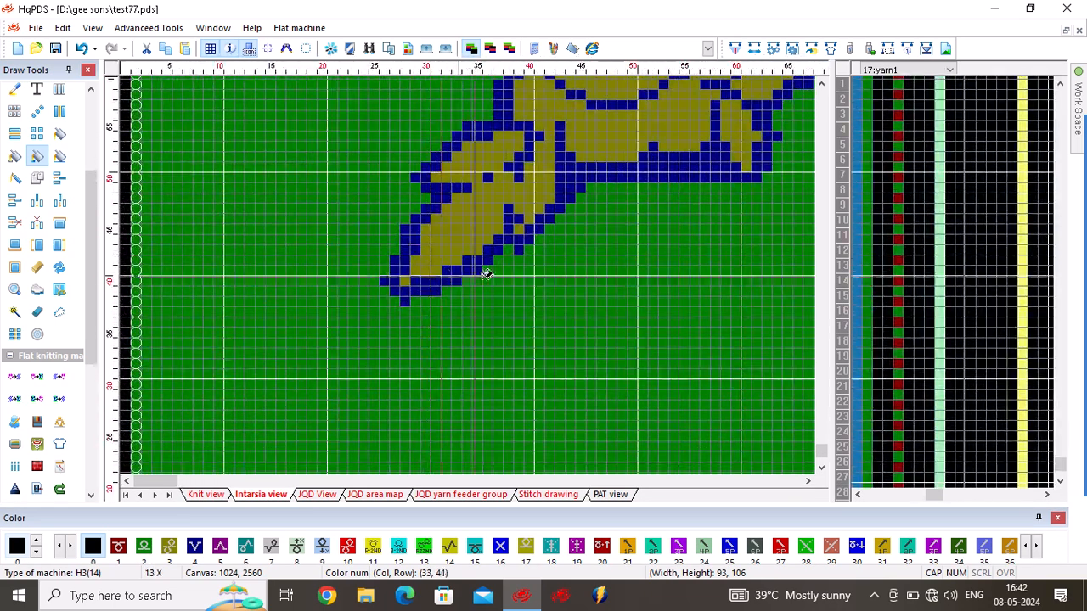
left_click(331, 497)
scroll(283, 267, "down", 5)
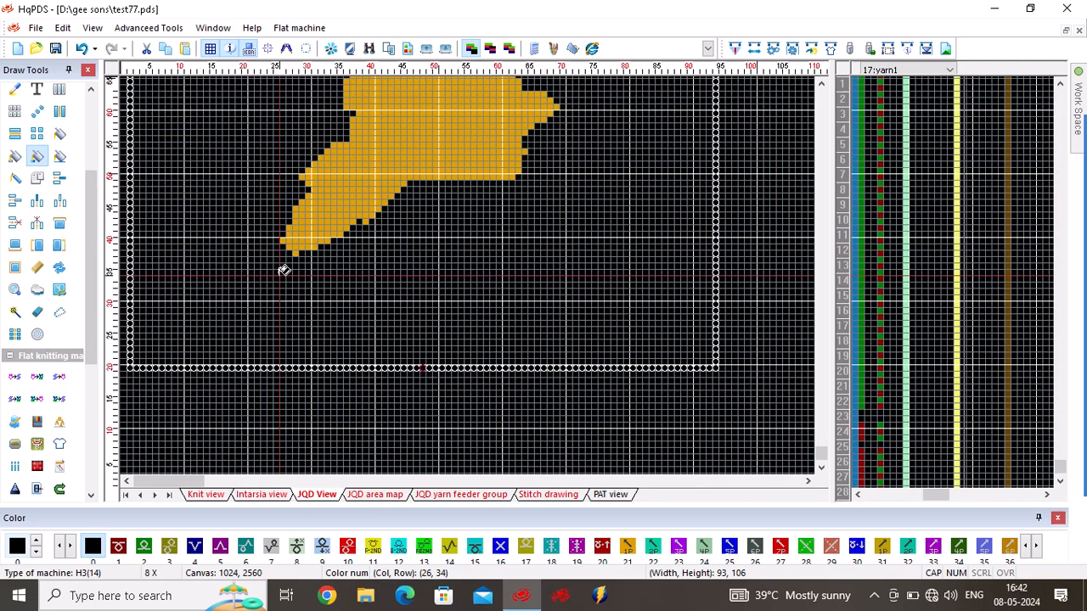
left_click(249, 496)
scroll(276, 283, "down", 3)
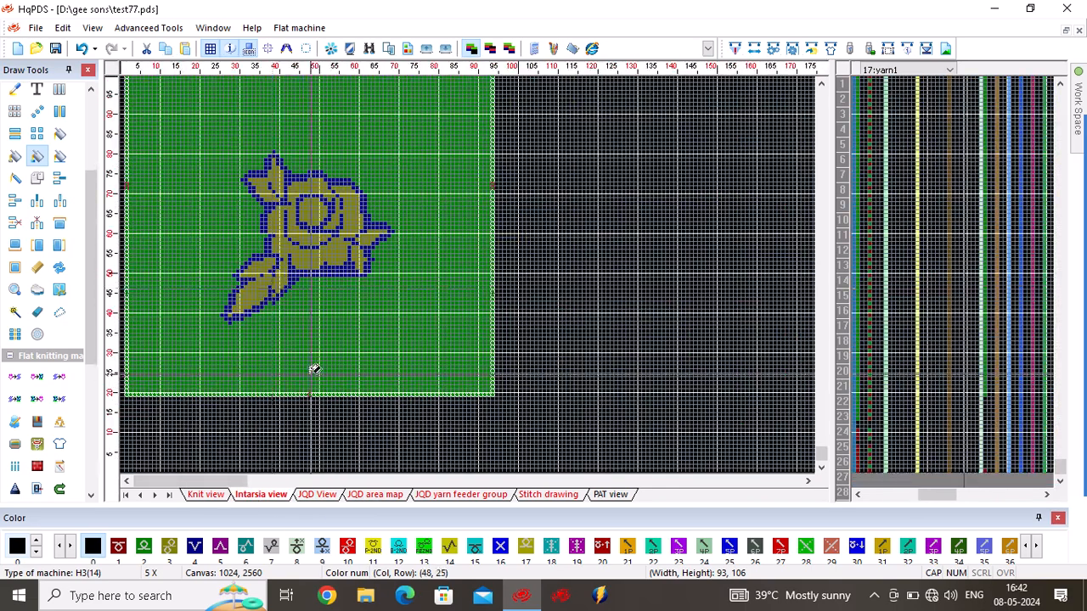
Replace the rose's colour 4 outline with colour 2 in the Intarsia view and inspect the lower leaf
left_click(299, 290)
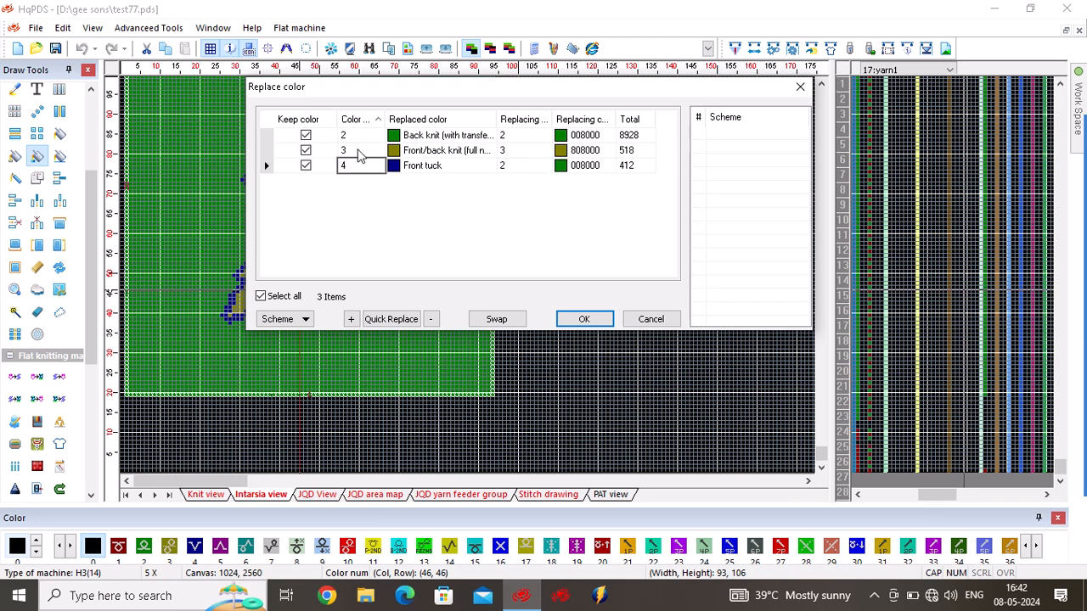
left_click(585, 319)
scroll(376, 269, "up", 4)
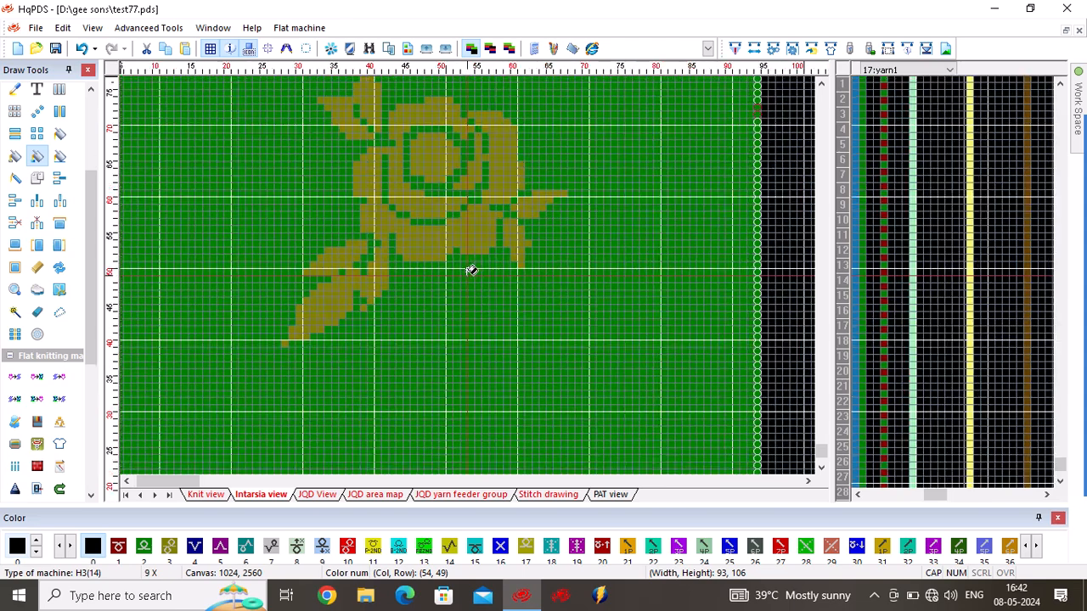
scroll(472, 271, "down", 2)
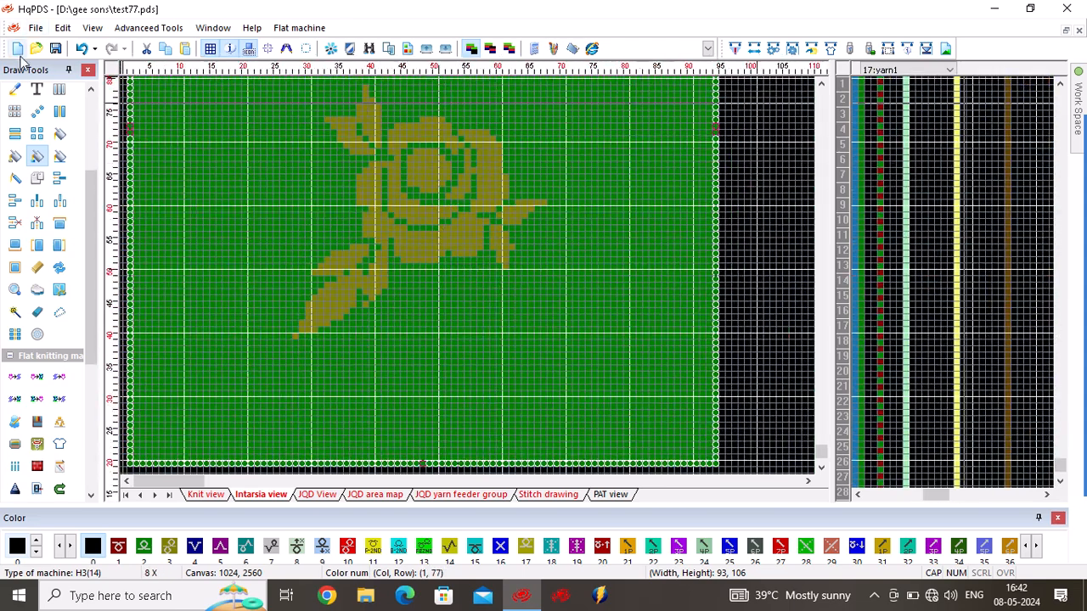
scroll(406, 295, "down", 3)
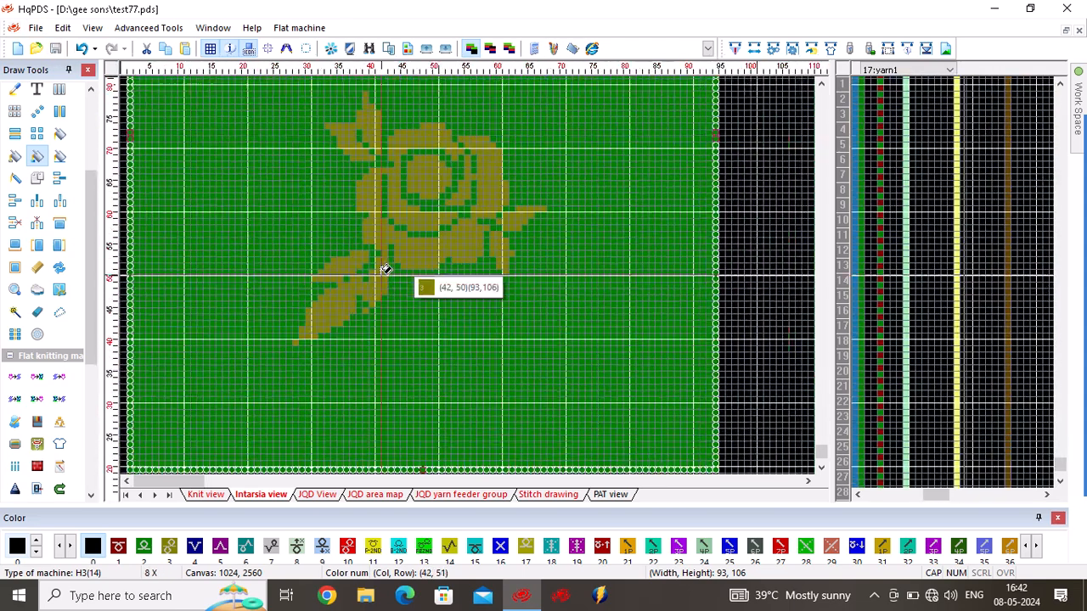
scroll(340, 276, "up", 5)
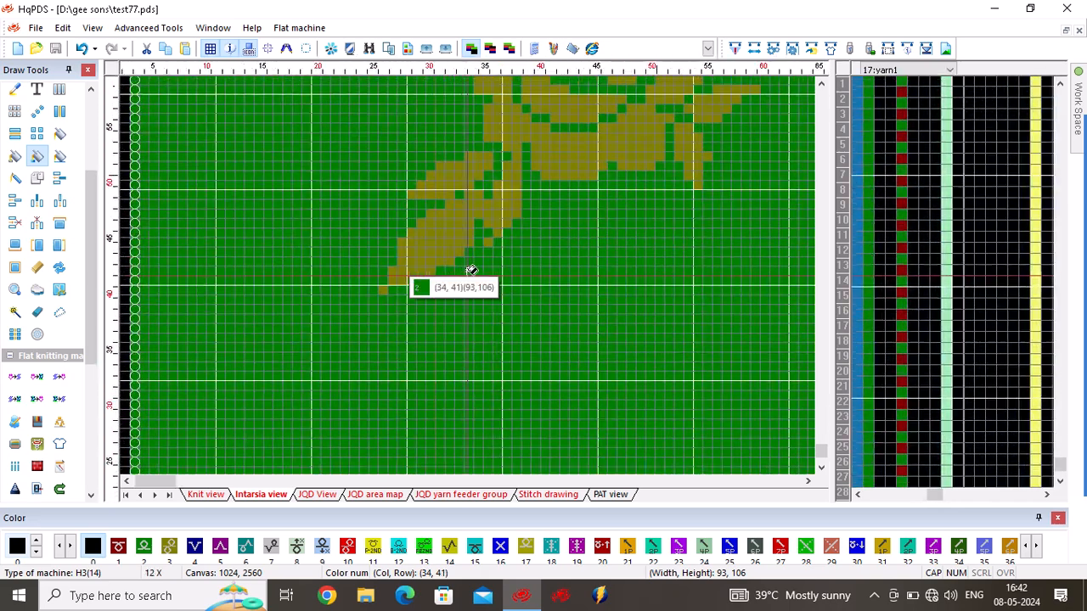
Show the lower leaf tip in the JQD View with the weave mode function lines alongside
left_click(322, 495)
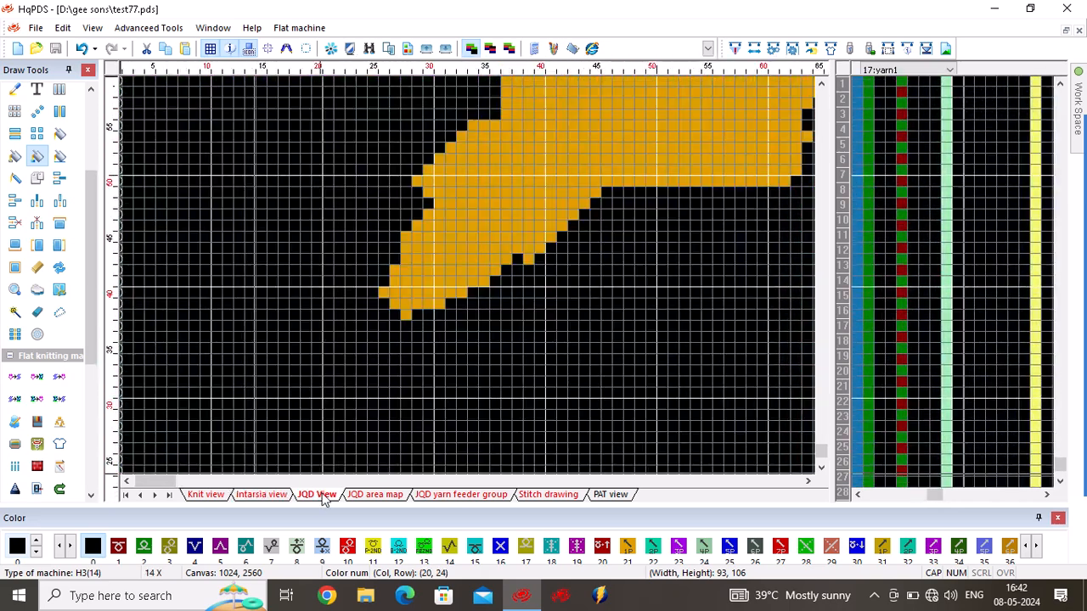
scroll(473, 272, "up", 1)
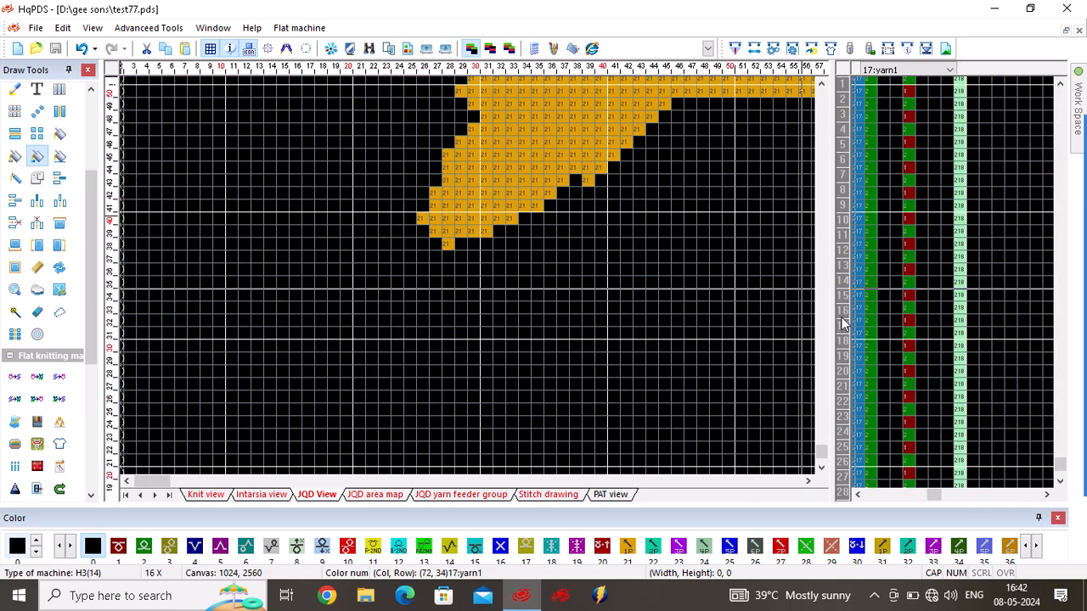
scroll(844, 272, "left", 1)
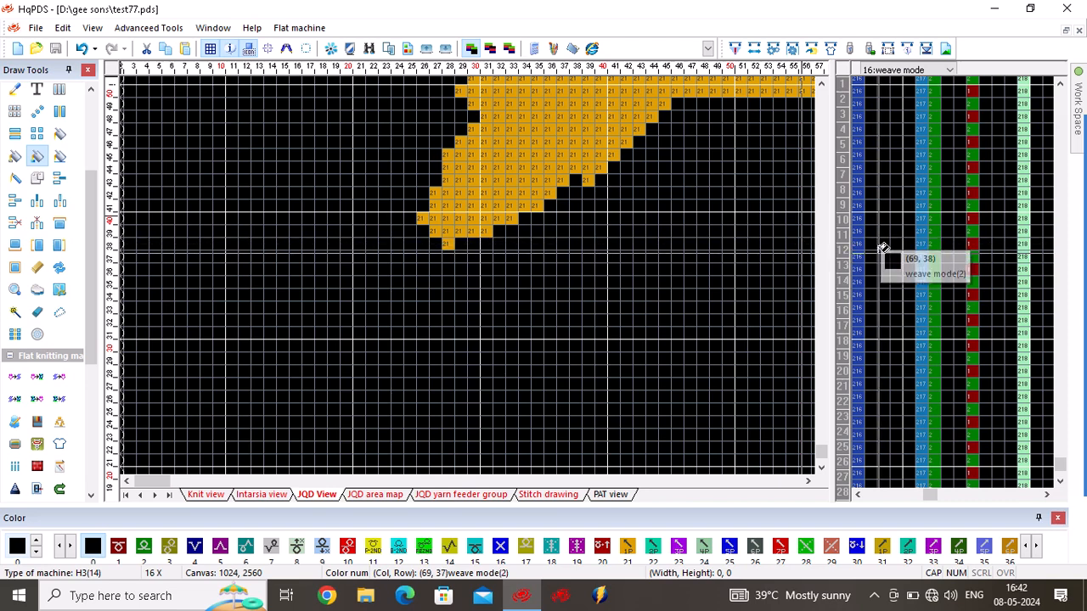
Try to assign weave mode 171 Multicolor local JQD with 1x1-C to row 38
right_click(878, 250)
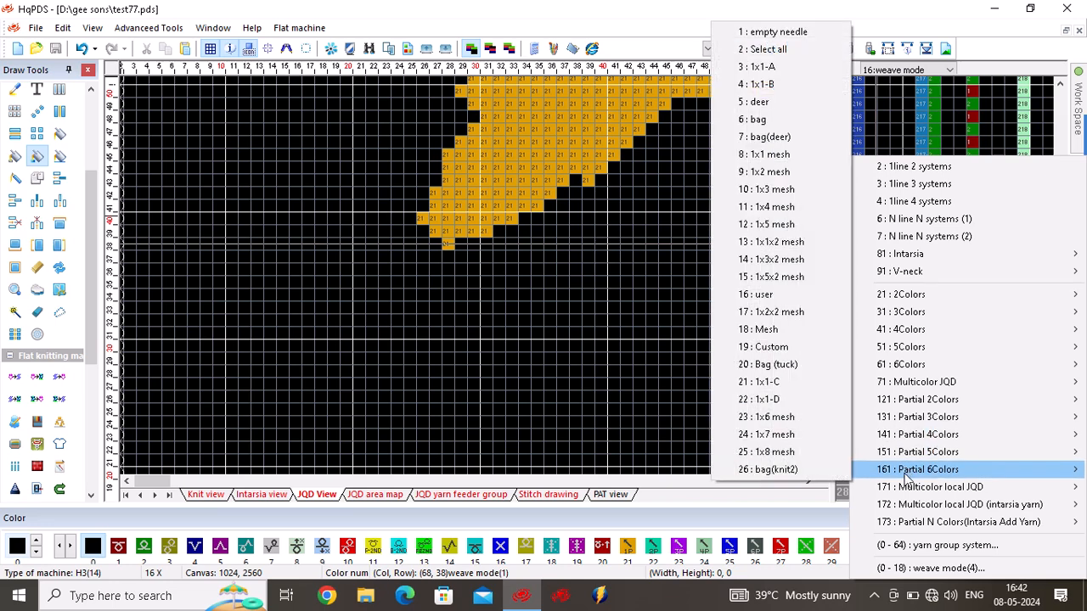
mouse_move(909, 497)
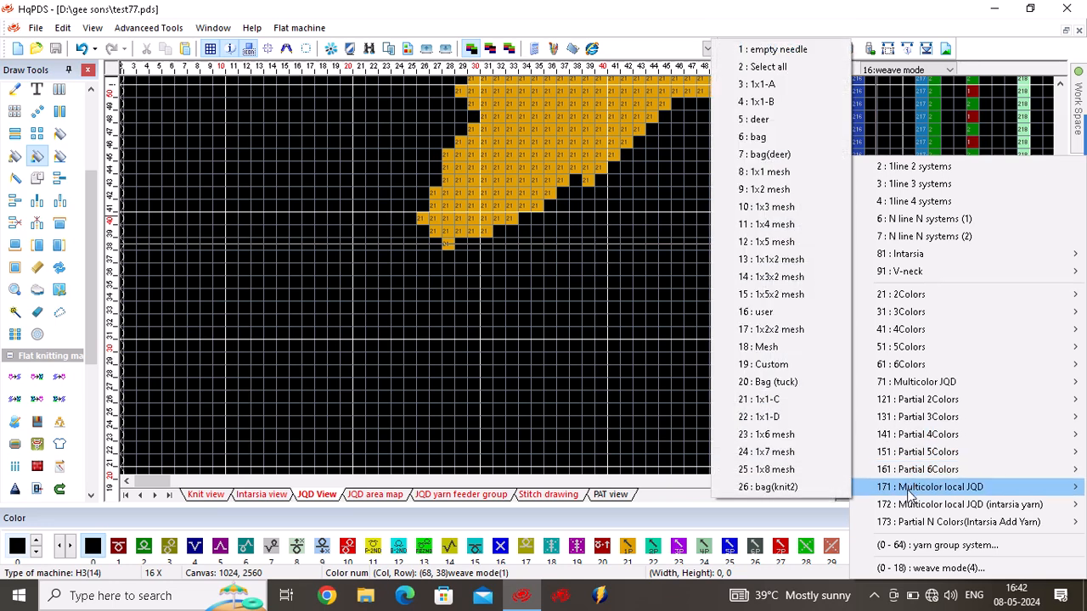
left_click(756, 402)
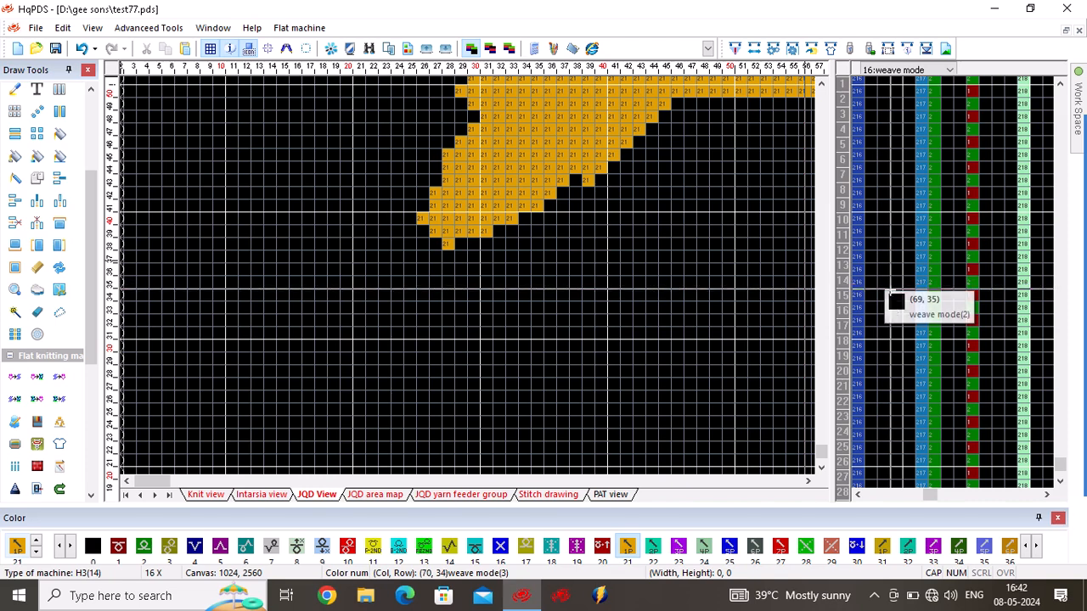
Set row 38's weave mode to 171 Multicolor local JQD with 21 : 1x1-C, and enter 1 in weave mode(3)
left_click(512, 53)
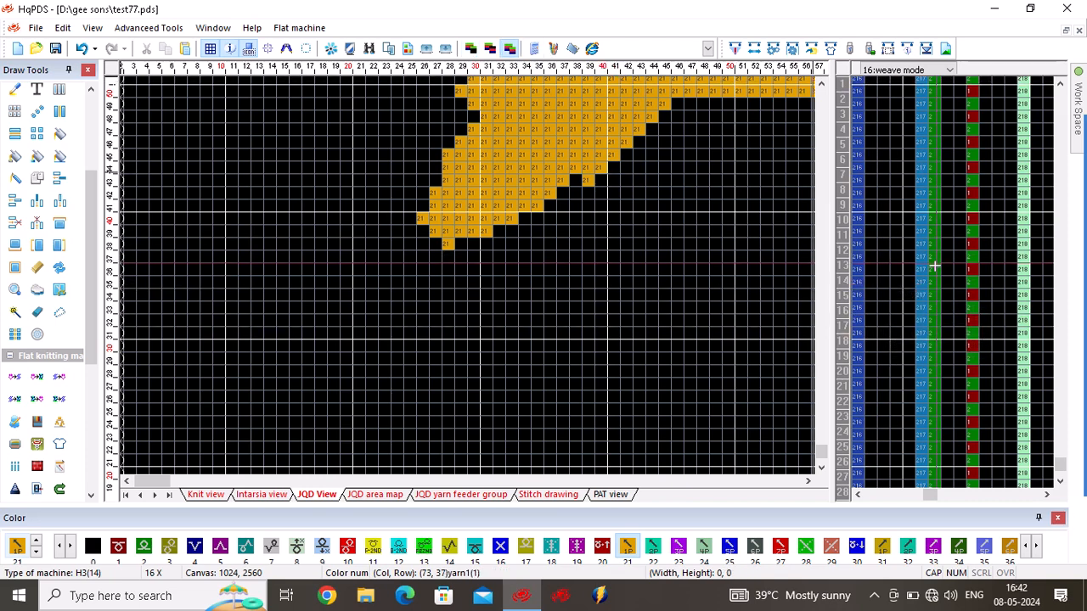
right_click(872, 245)
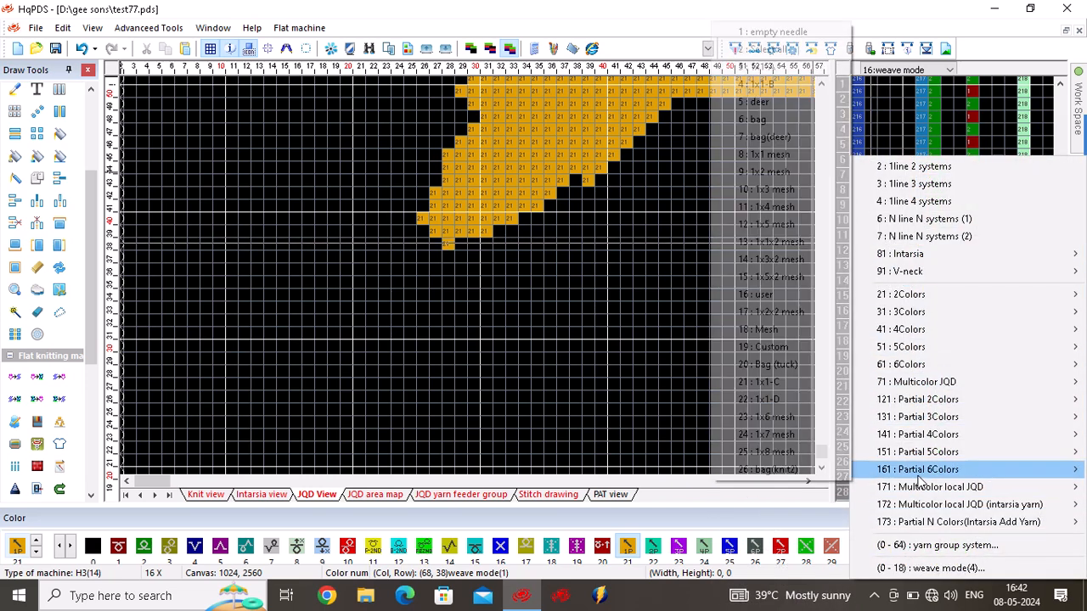
mouse_move(931, 496)
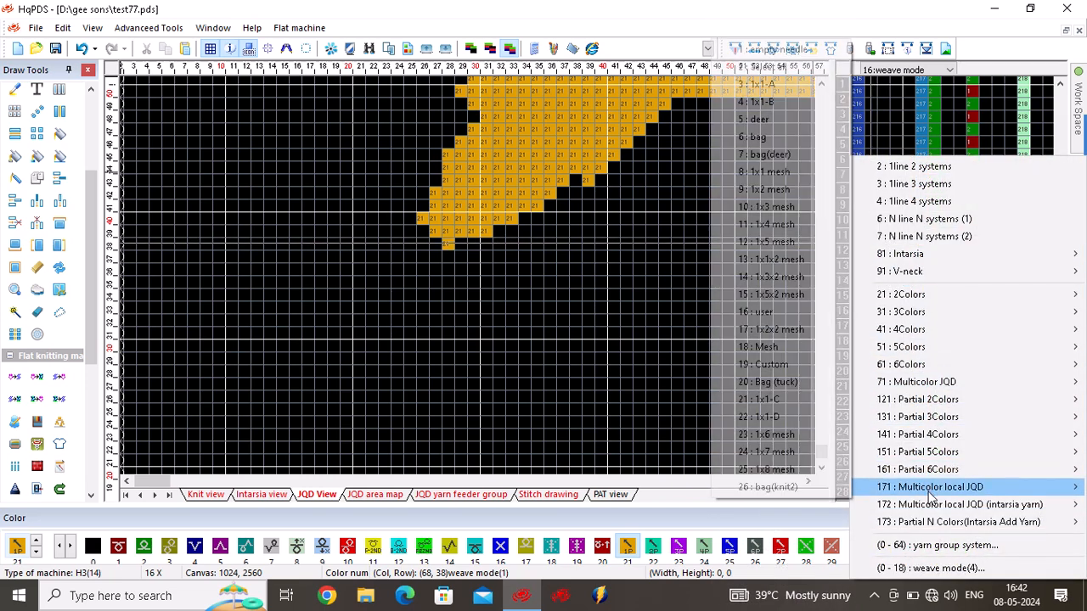
left_click(765, 399)
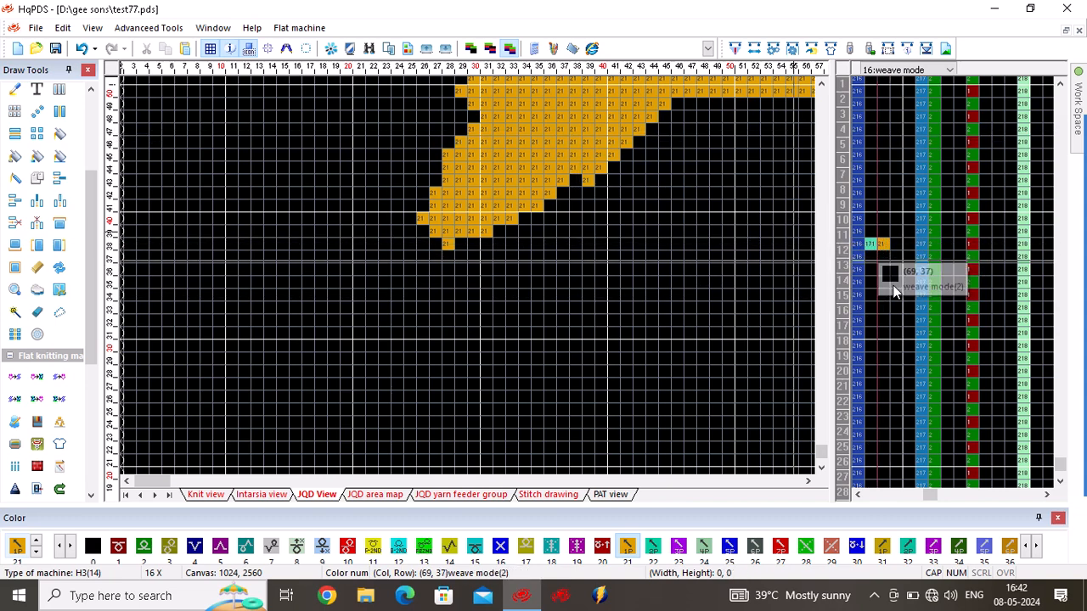
key("1")
left_click(894, 244)
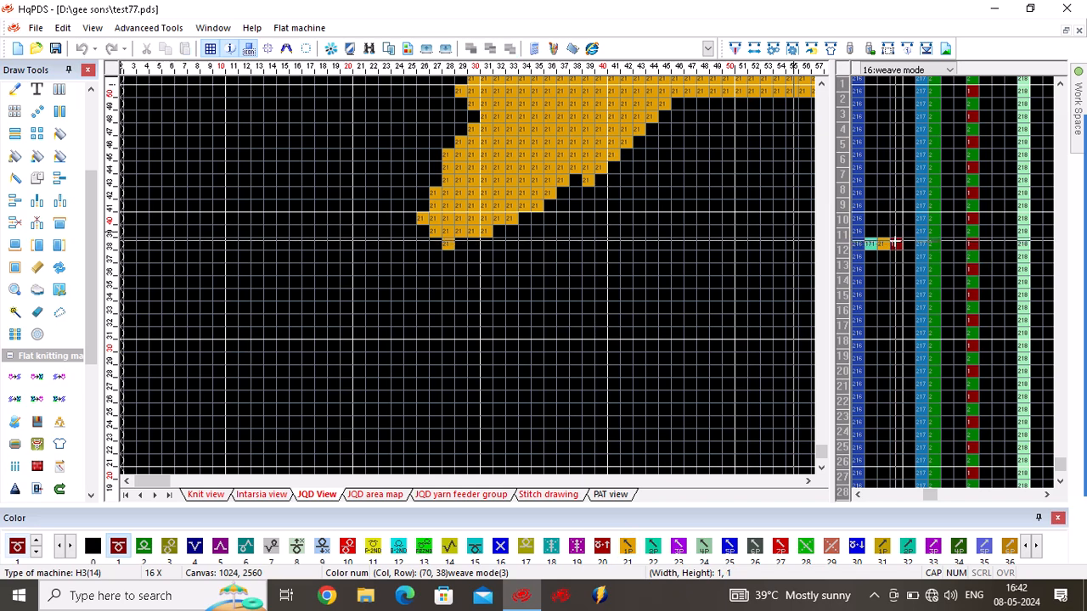
Repeat row 38's weave mode entries 171, 21 and 1 up through row 81 alongside the rose silhouette
key("a")
left_click_drag(871, 245, 874, 105)
scroll(579, 146, "down", 4)
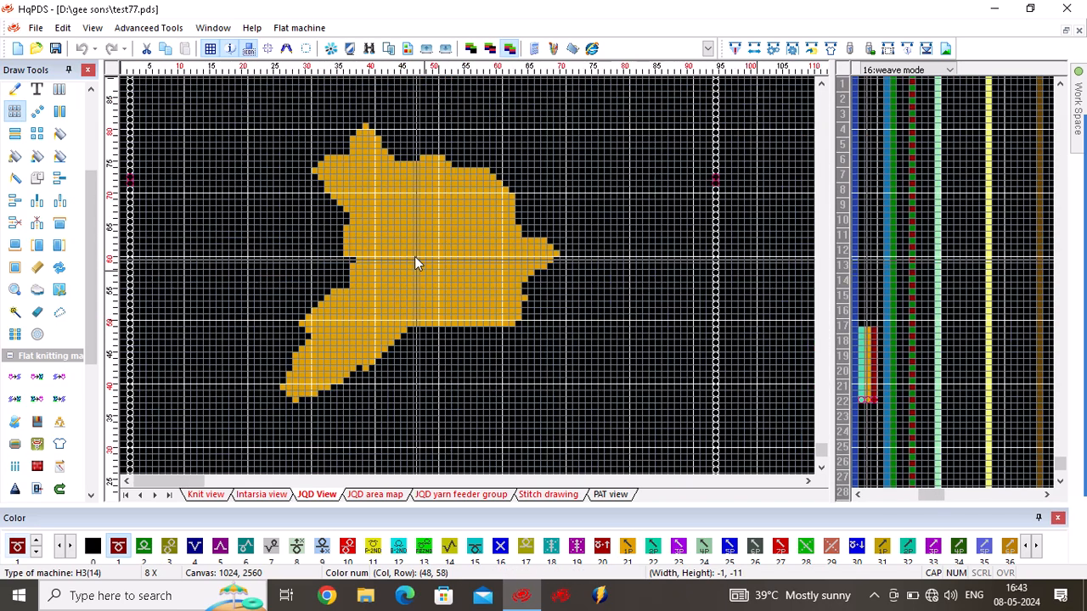
scroll(423, 269, "up", 1)
scroll(423, 269, "up", 5)
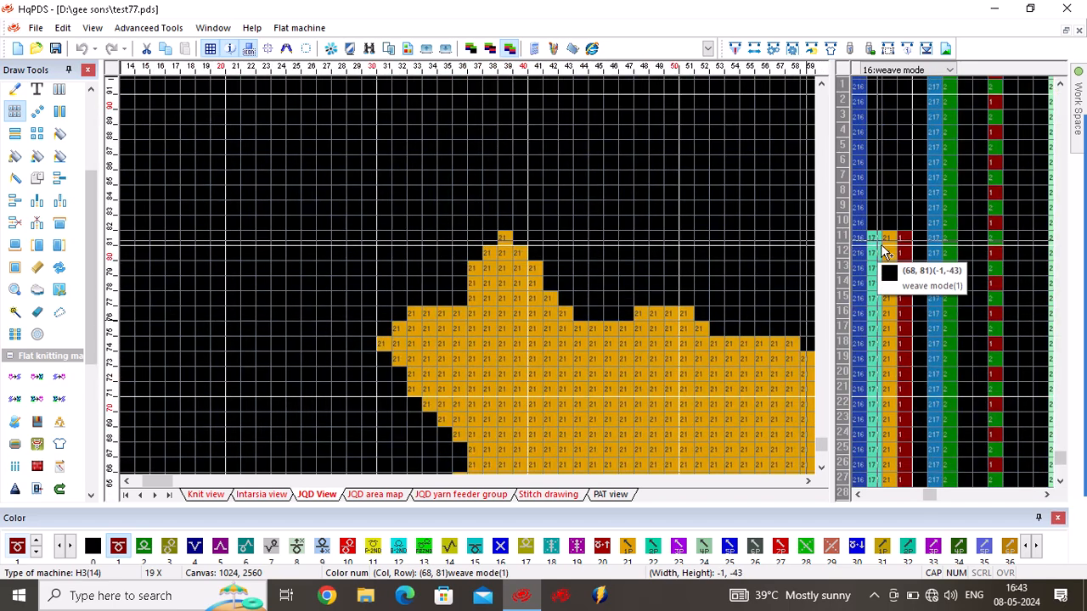
Select the weave mode(2) and weave mode(3) cells from row 81 down to row 38
left_click(883, 243)
left_click(890, 241)
scroll(907, 389, "down", 2)
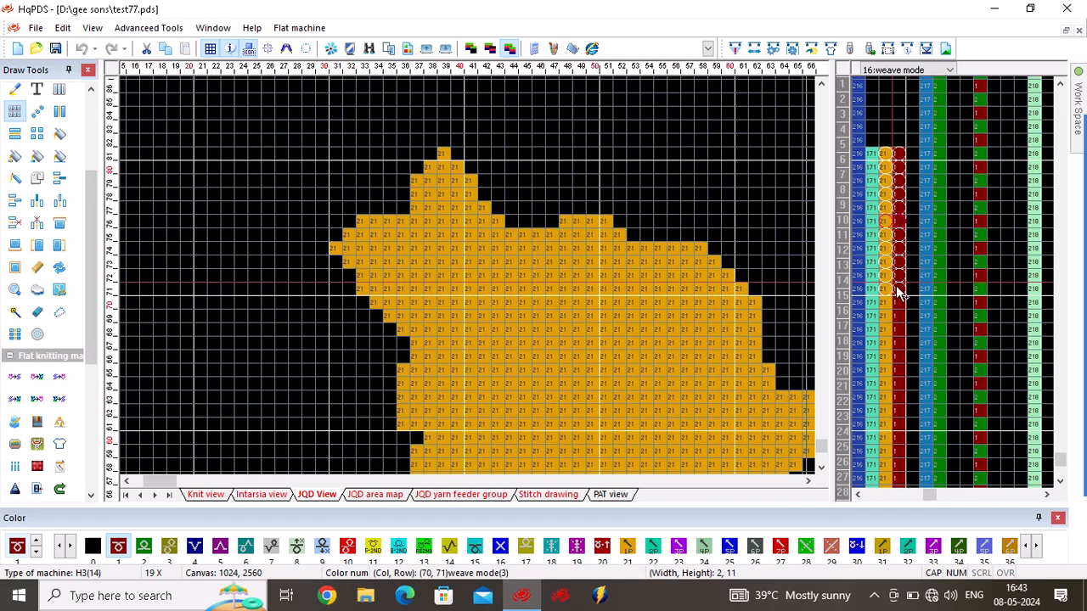
scroll(906, 447, "up", 1)
scroll(905, 447, "up", 1)
scroll(894, 447, "down", 1)
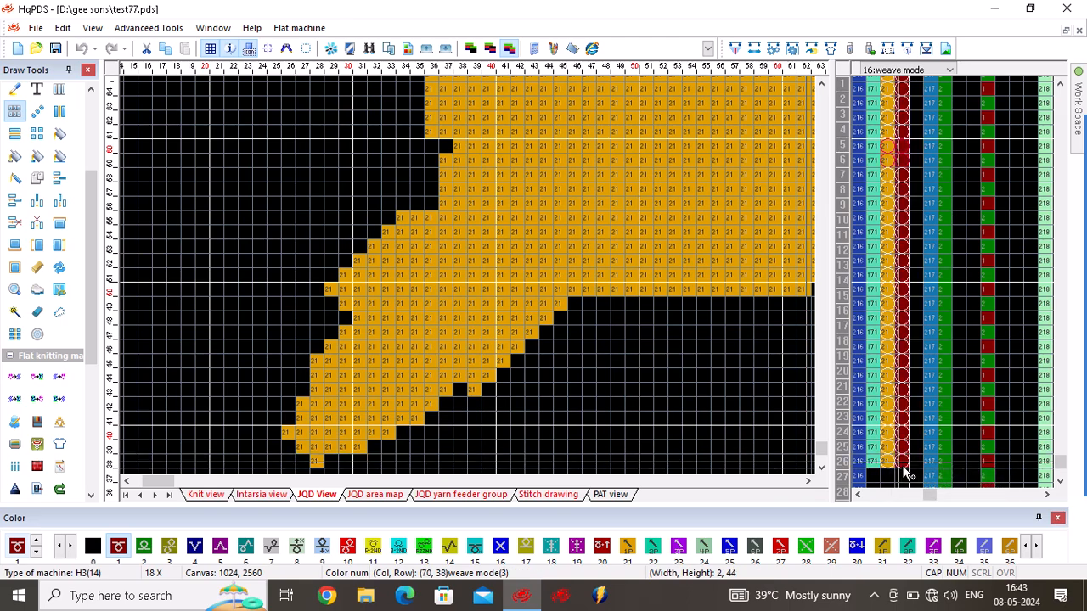
scroll(473, 246, "down", 2)
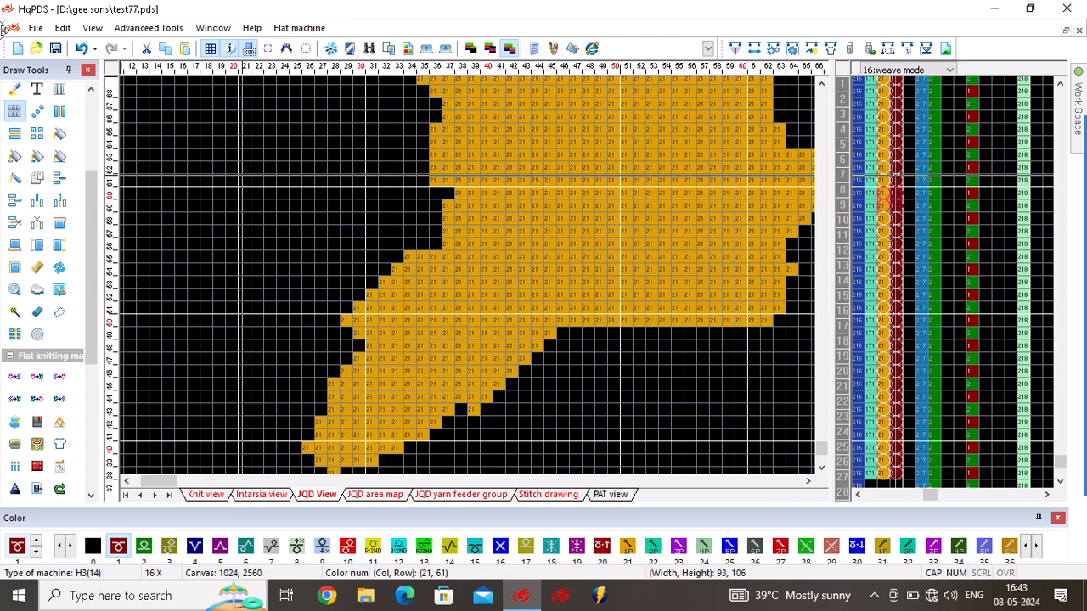
scroll(472, 275, "down", 4)
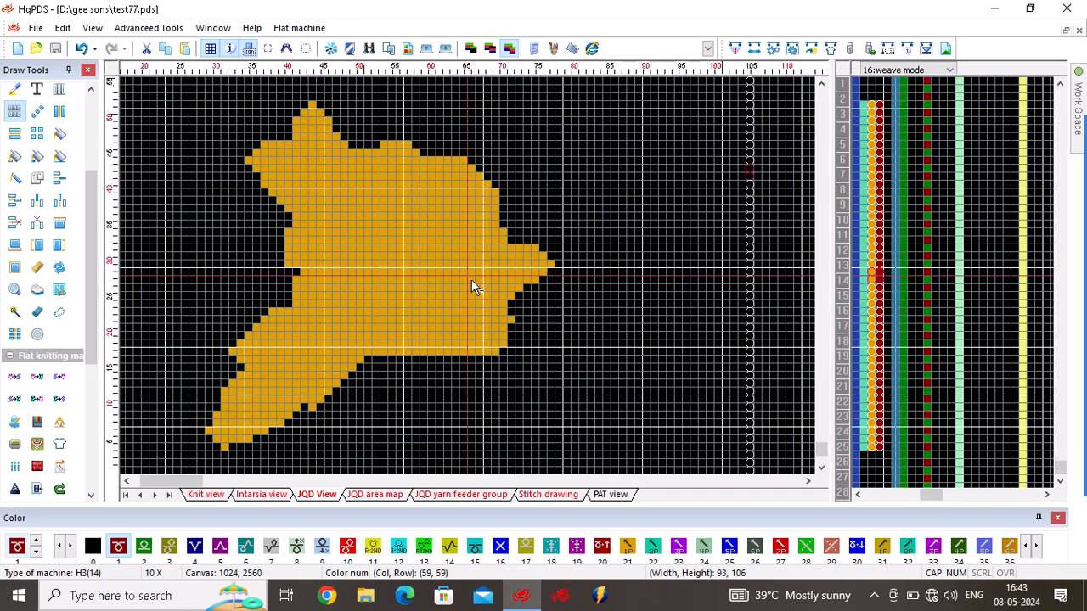
Compare the rose silhouette in the JQD area map with the motif in the Intarsia view
scroll(389, 358, "down", 3)
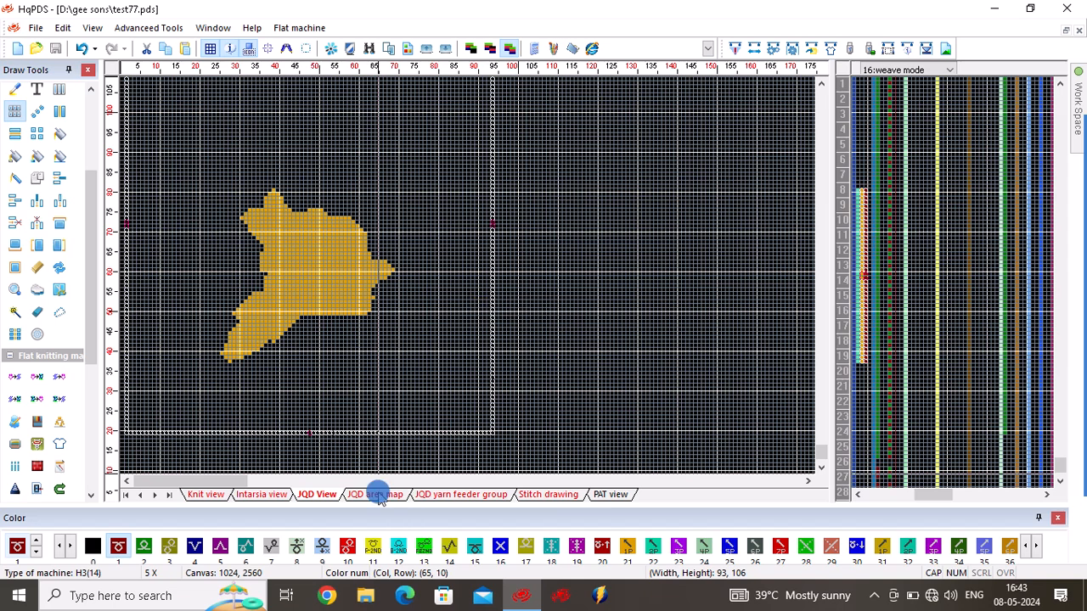
left_click(380, 495)
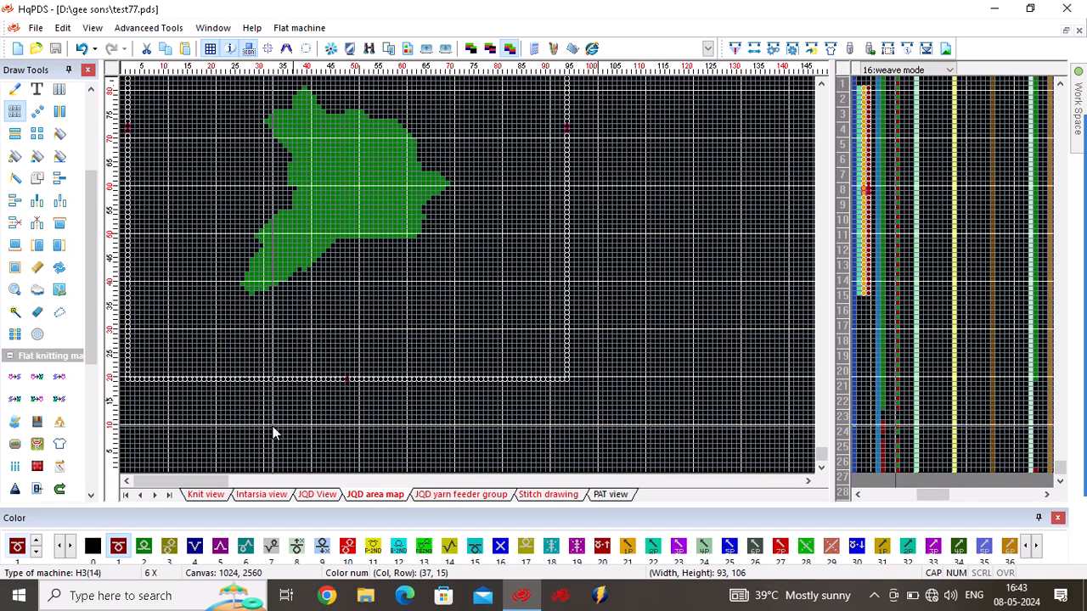
left_click(253, 495)
scroll(346, 438, "up", 1)
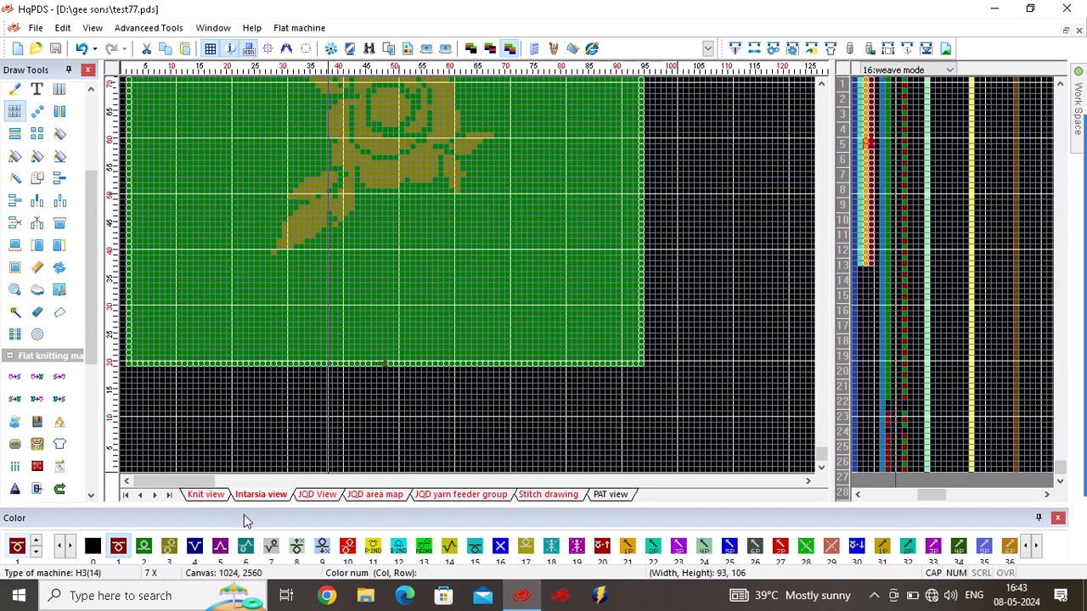
Show the Knit view and assign the yarn feeder groups automatically with Auto (1)
left_click(206, 495)
scroll(383, 288, "down", 1)
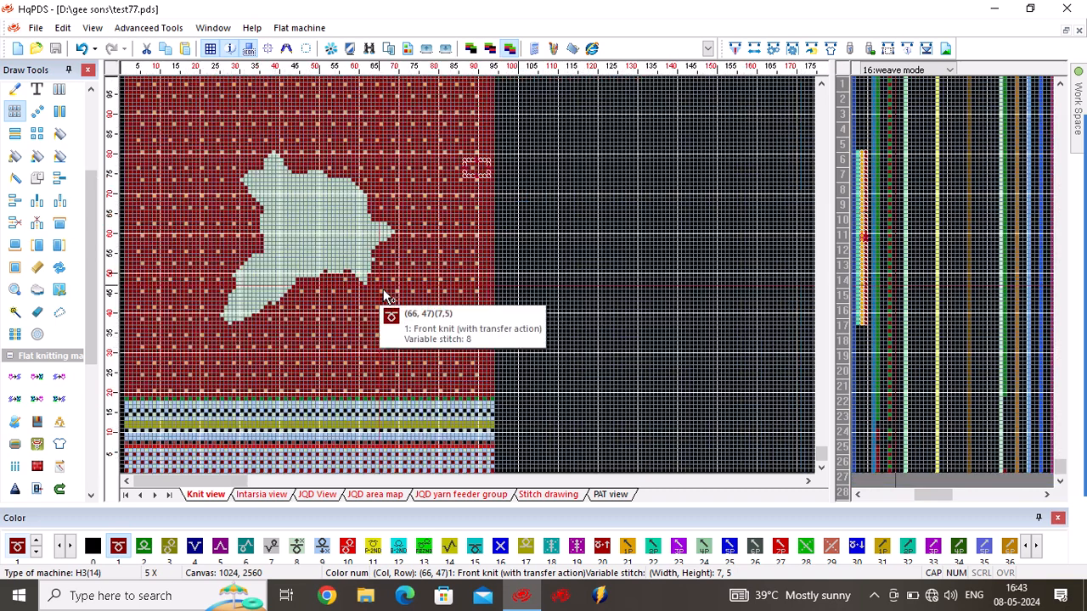
left_click(776, 50)
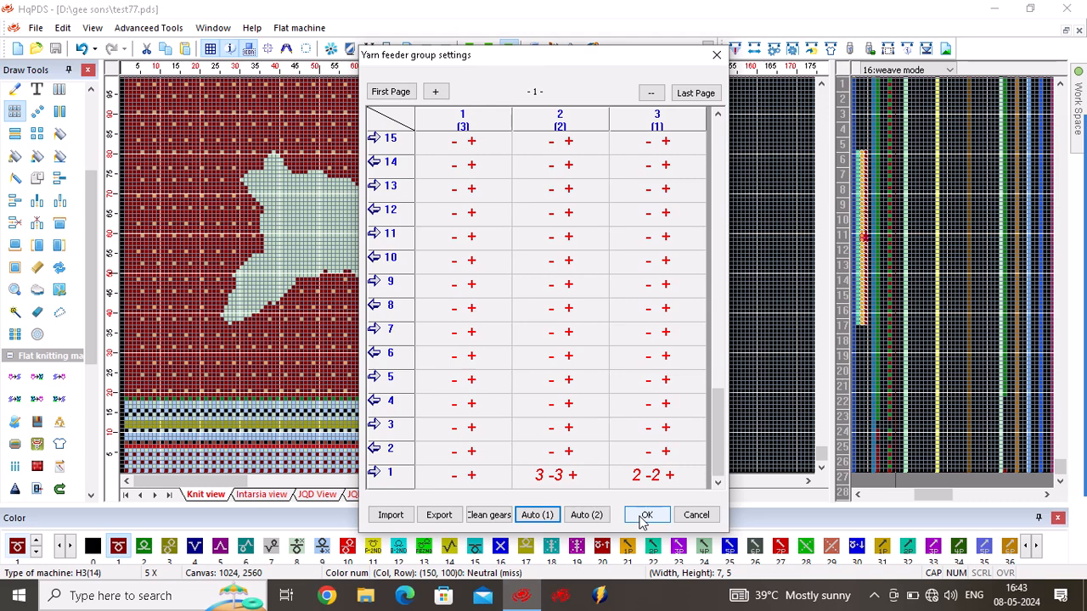
left_click(646, 516)
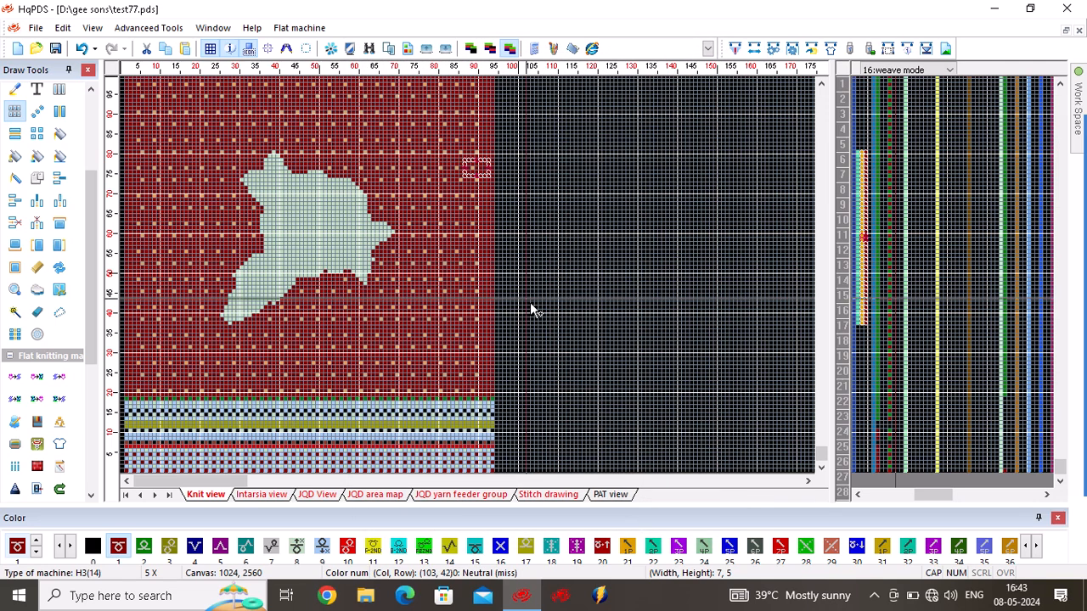
Review the motif in the Intarsia view, JQD View, JQD area map and Stitch drawing
left_click(262, 495)
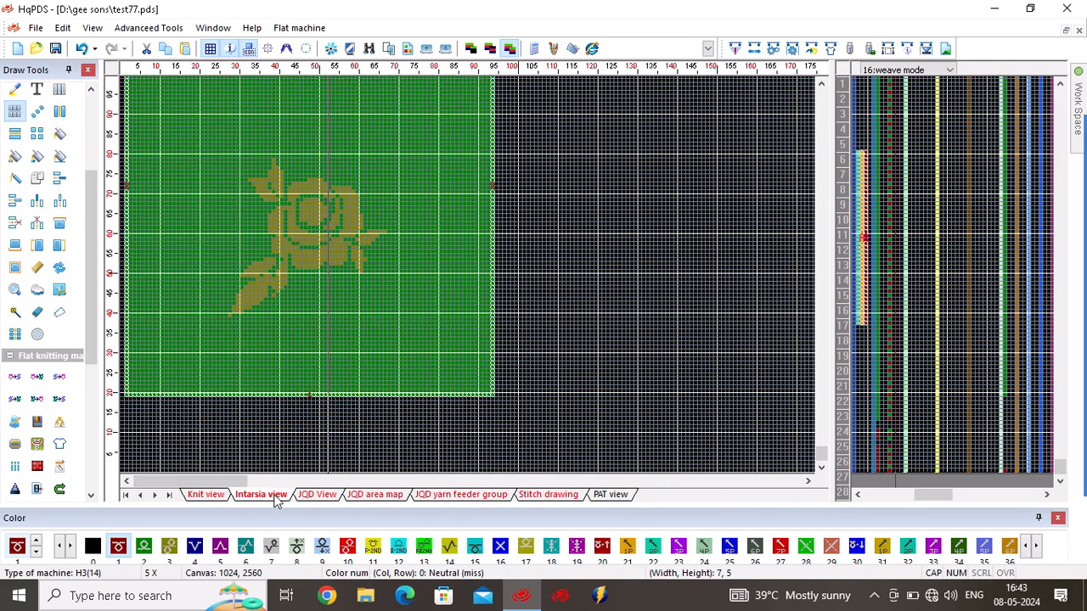
left_click(311, 496)
left_click(374, 498)
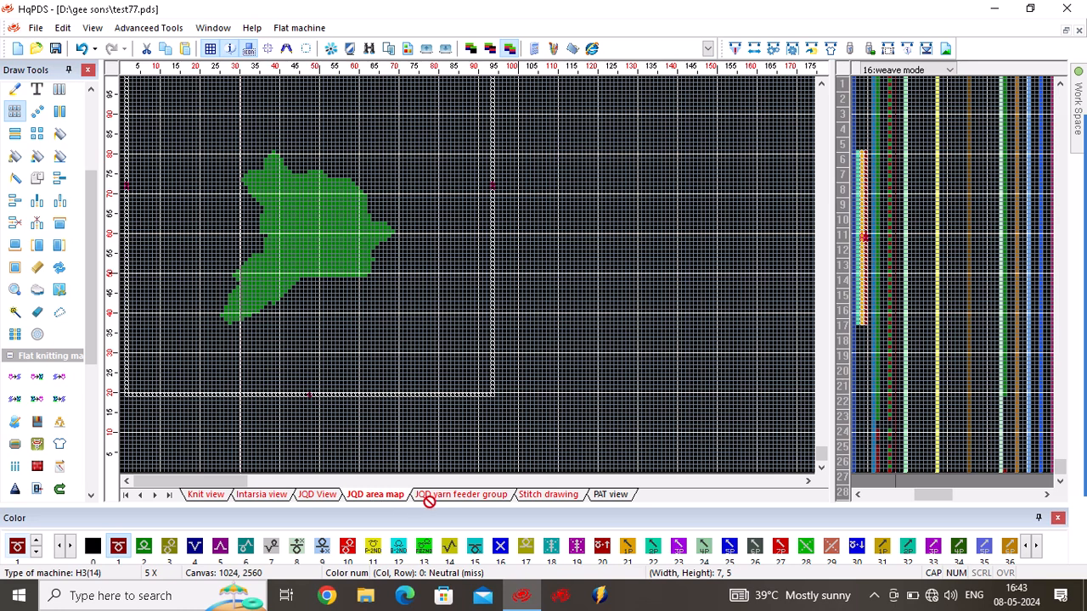
left_click(545, 496)
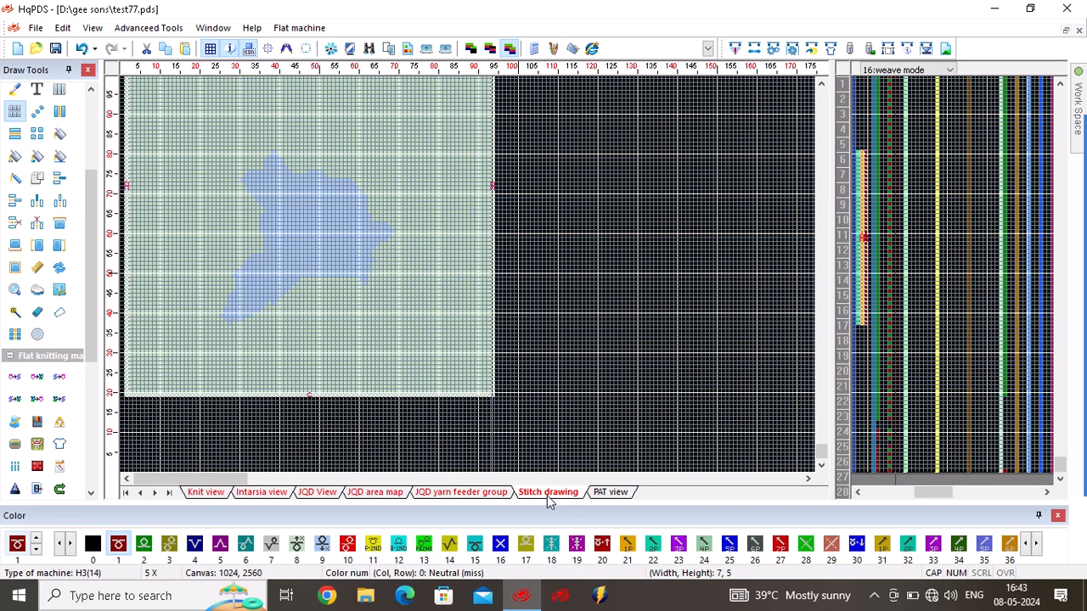
Compile the pattern with the existing compilation options
key("F9")
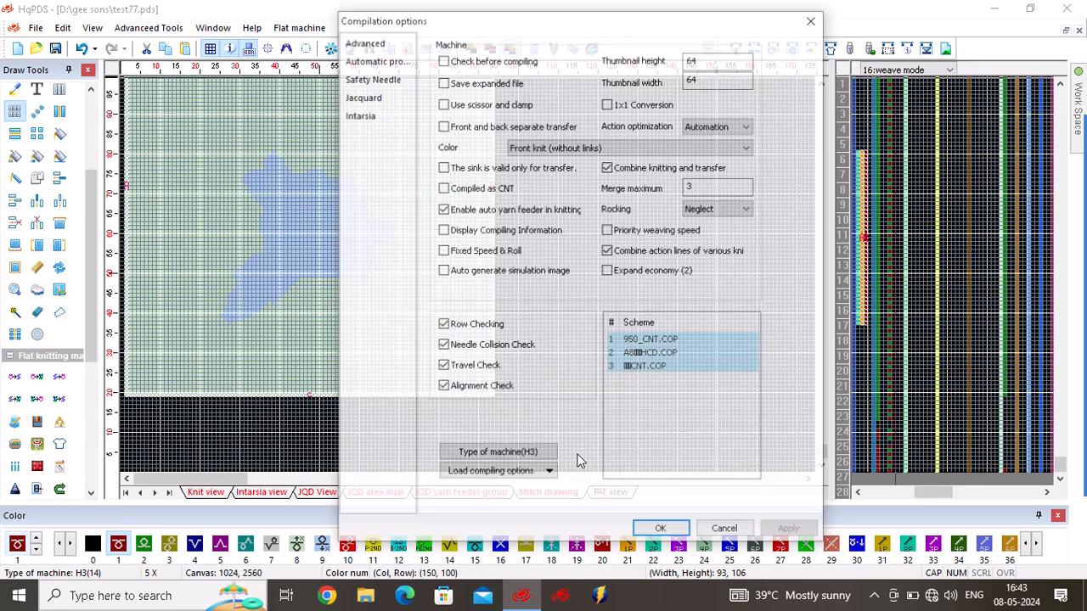
left_click(677, 534)
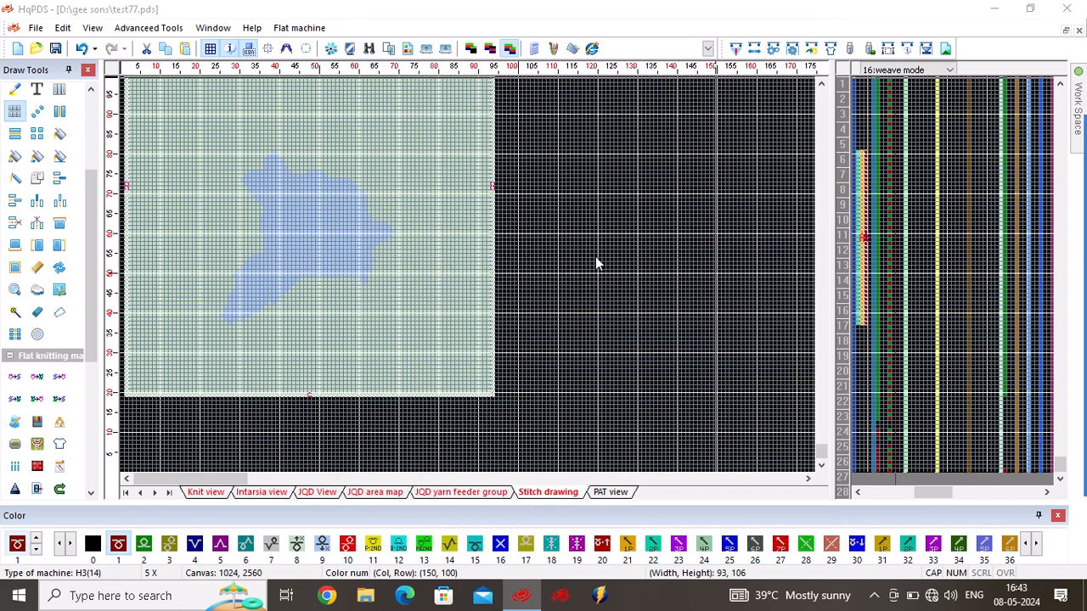
left_click(592, 333)
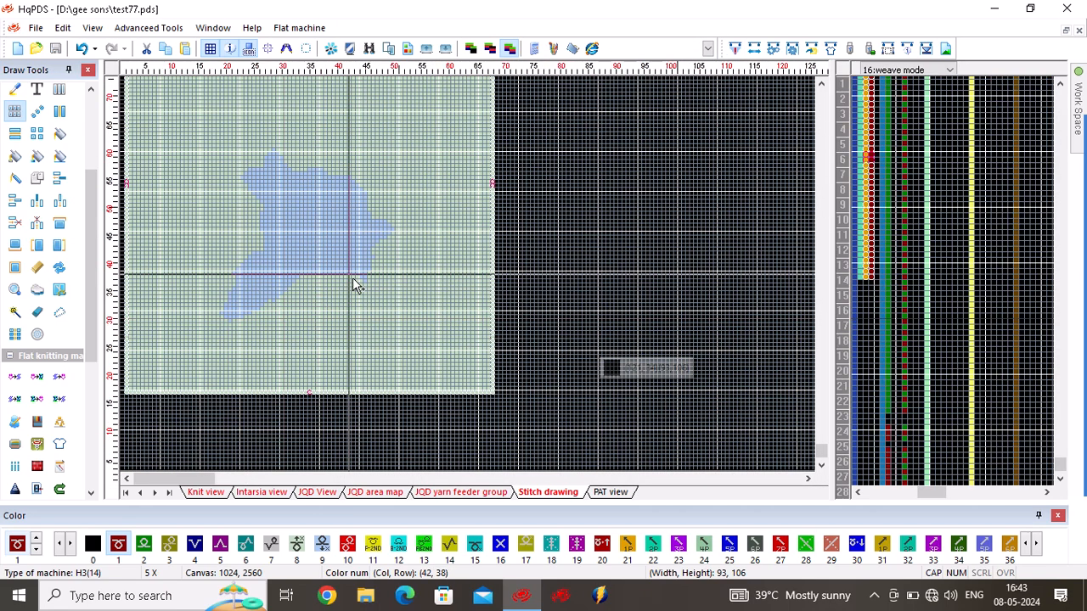
Examine the lower leaf tip around row 38 in the Stitch drawing
scroll(407, 284, "up", 3)
scroll(472, 285, "up", 4)
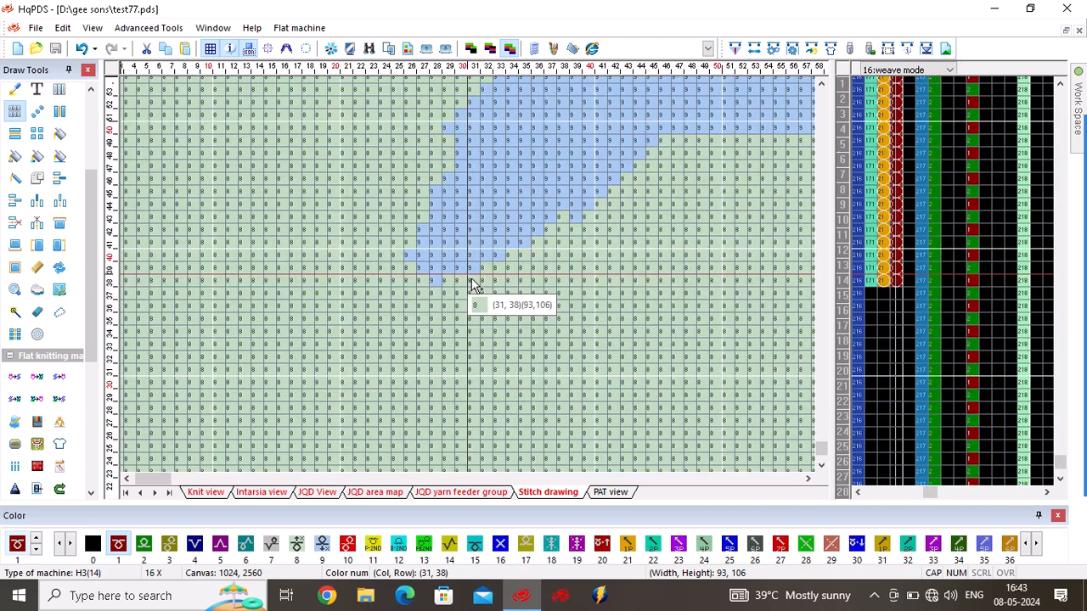
scroll(875, 276, "up", 1)
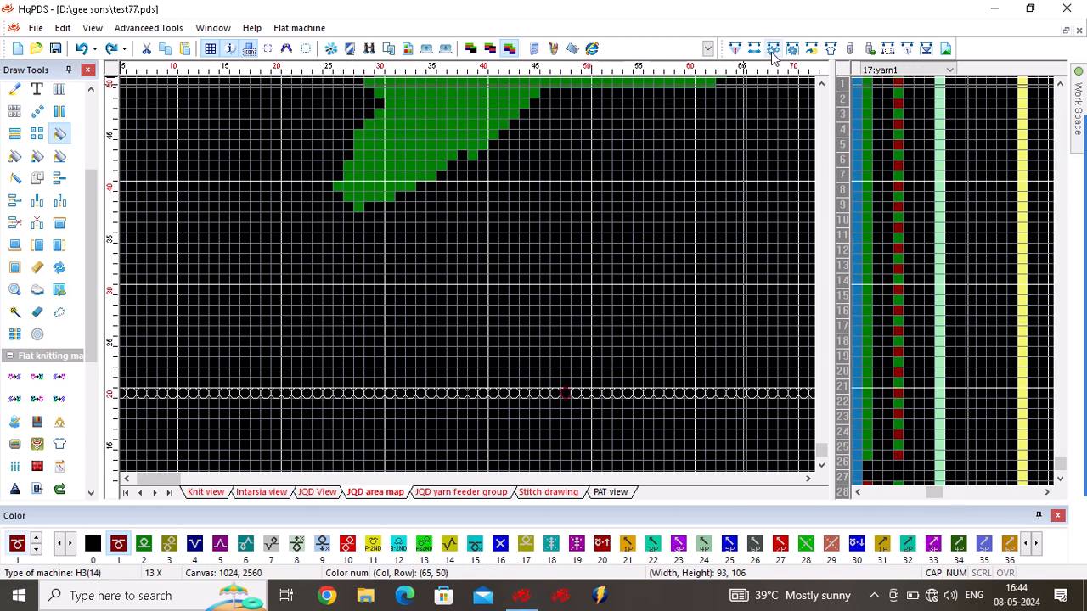
Regenerate the yarn feeder groups with Auto (1), advance to page 2 and accept the settings
left_click(773, 48)
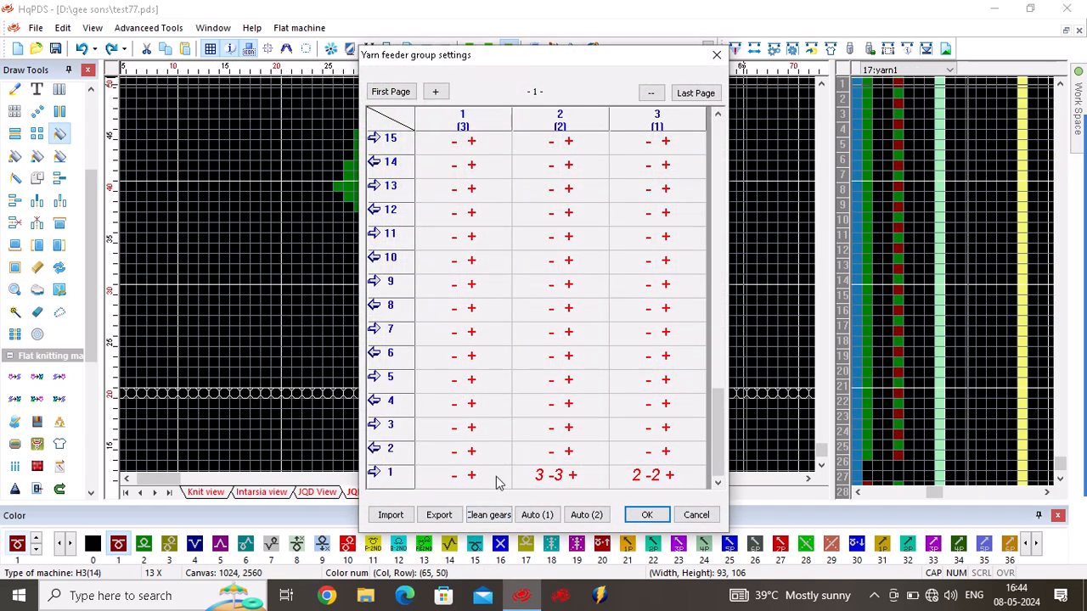
left_click(536, 515)
left_click(435, 92)
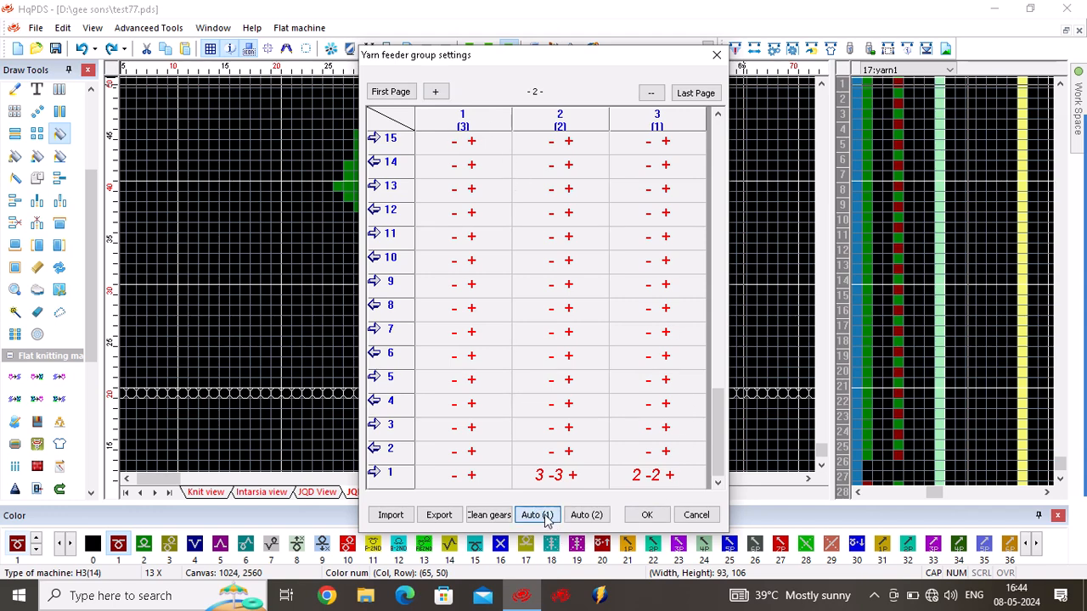
left_click(646, 515)
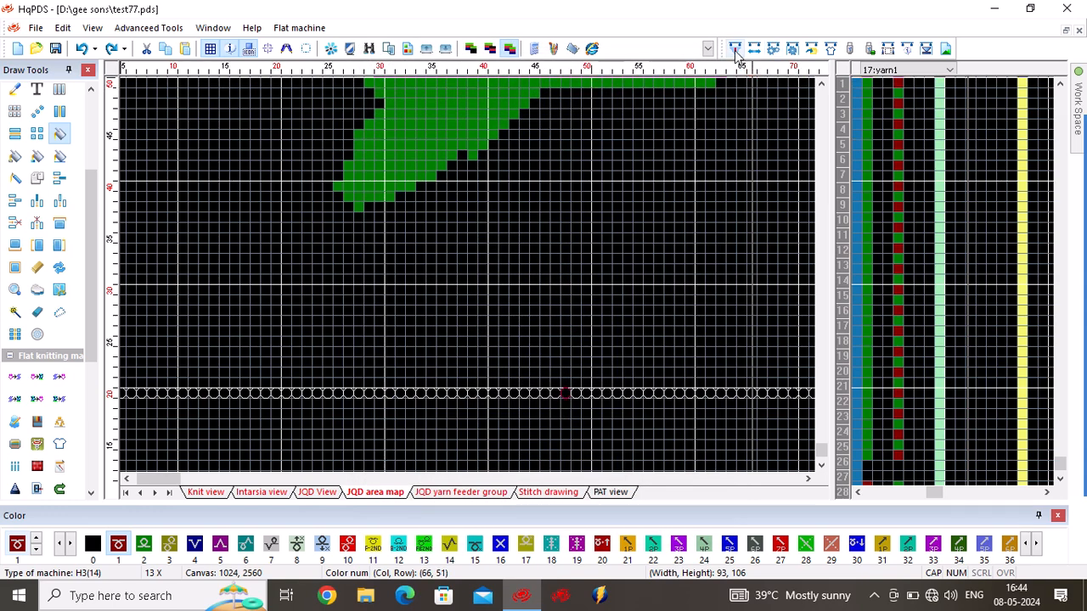
In the Jacquard compilation options, keep Background mode at All Selected and set Jacquard->Single to Transfer
left_click(735, 49)
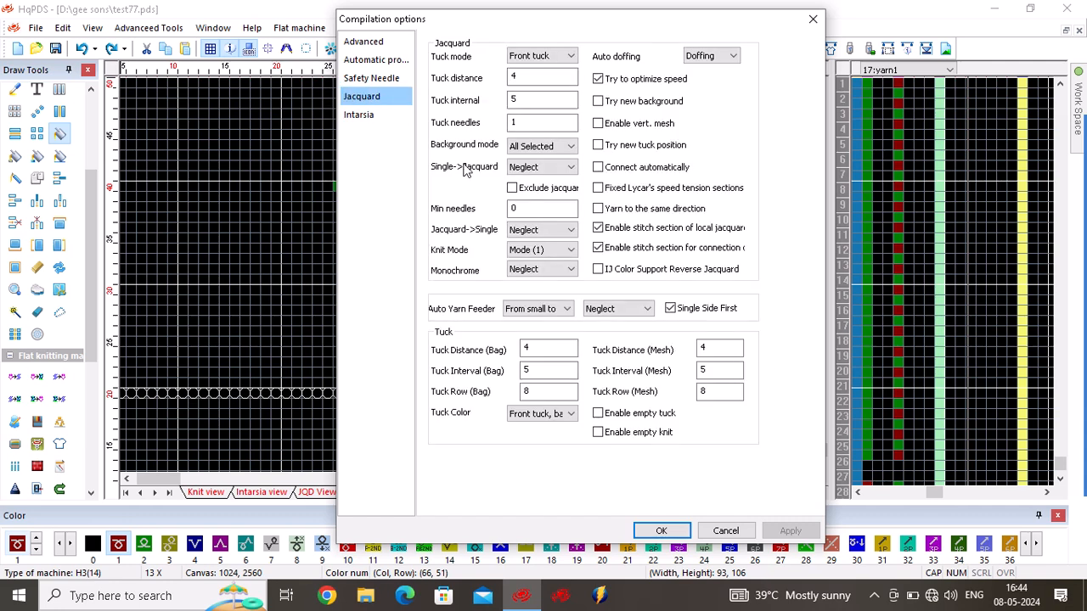
left_click(561, 150)
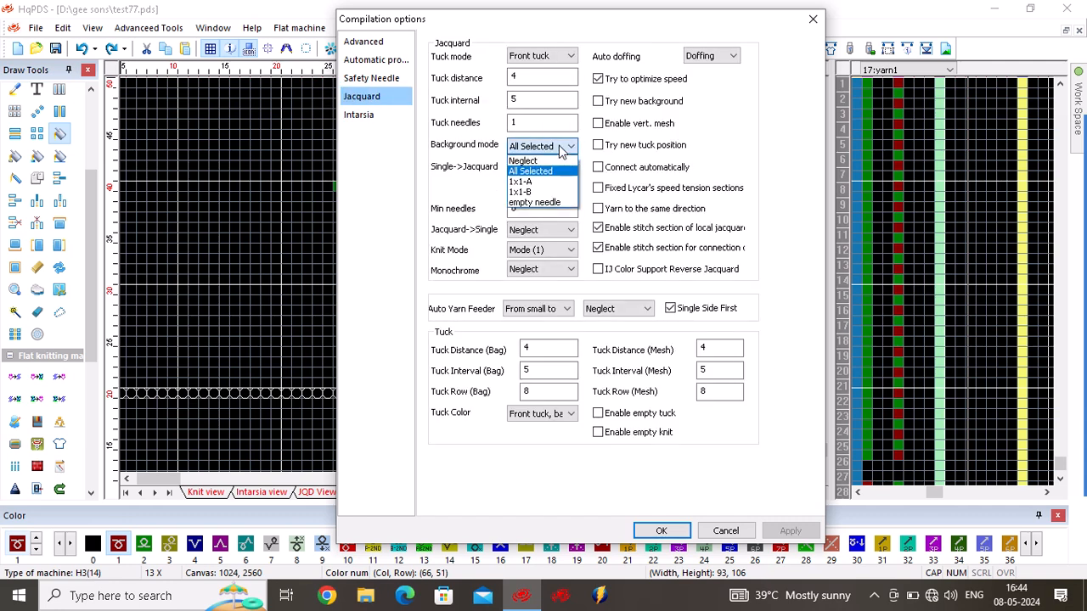
left_click(531, 171)
left_click(562, 230)
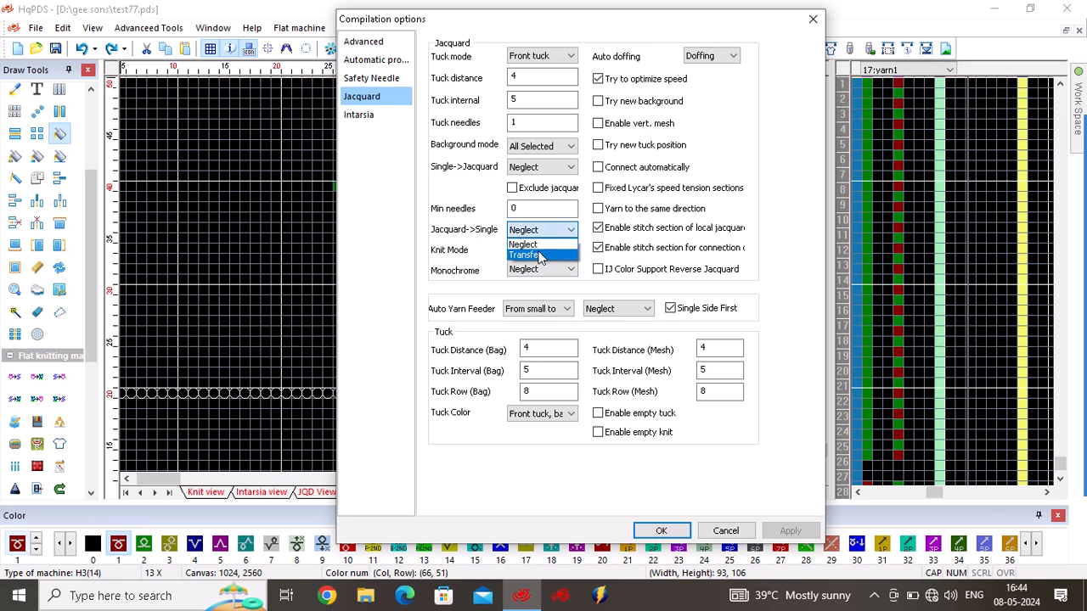
left_click(539, 255)
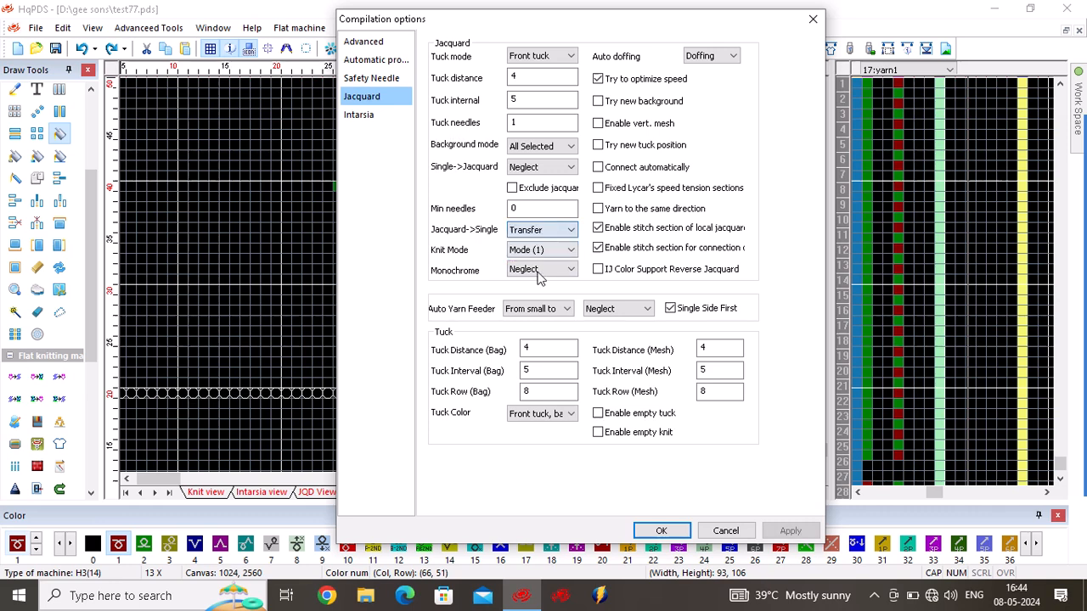
Enable Jacquard Background and Jacquard section knitting in the Intarsia compilation options, and compile the pattern
left_click(395, 120)
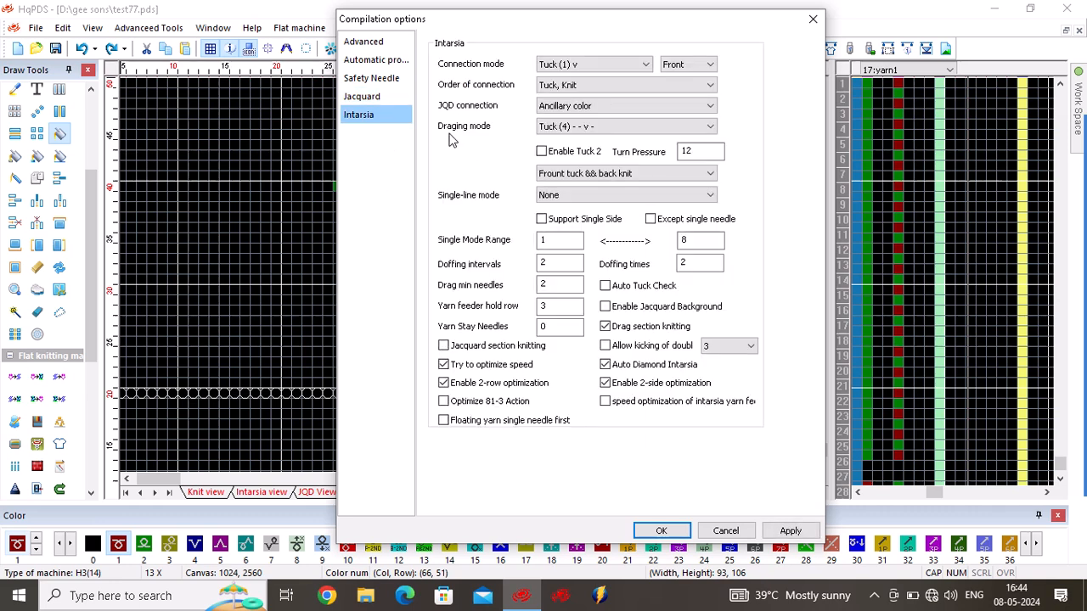
left_click(605, 306)
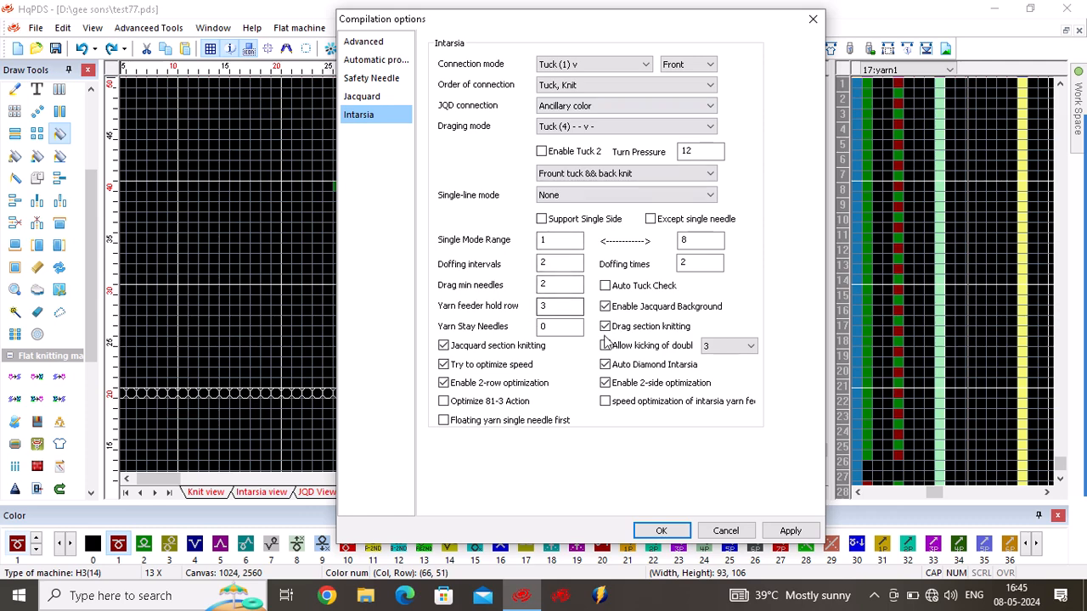
left_click(790, 531)
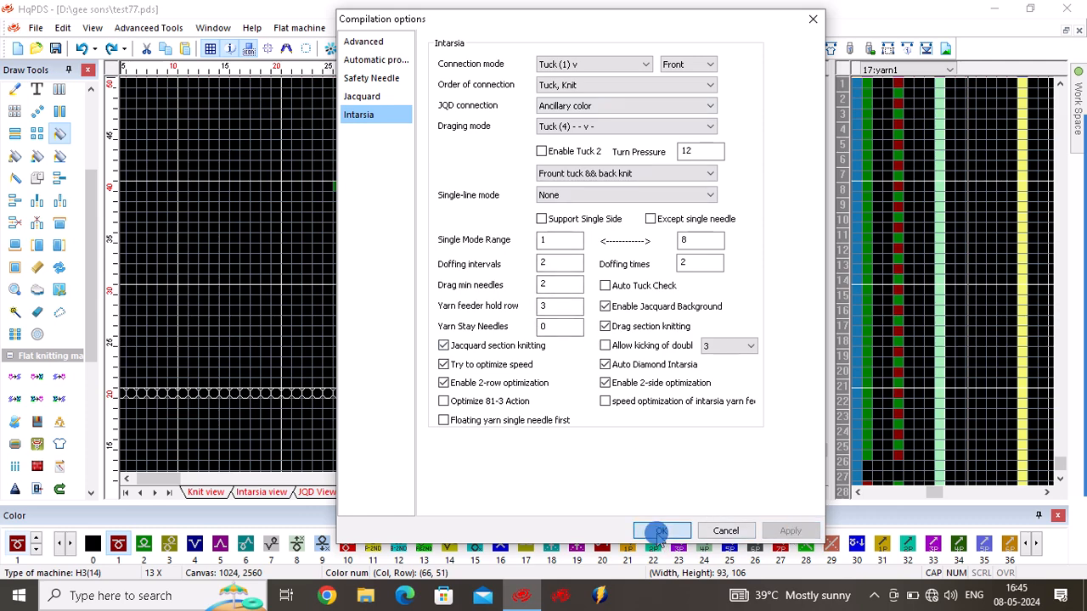
left_click(661, 531)
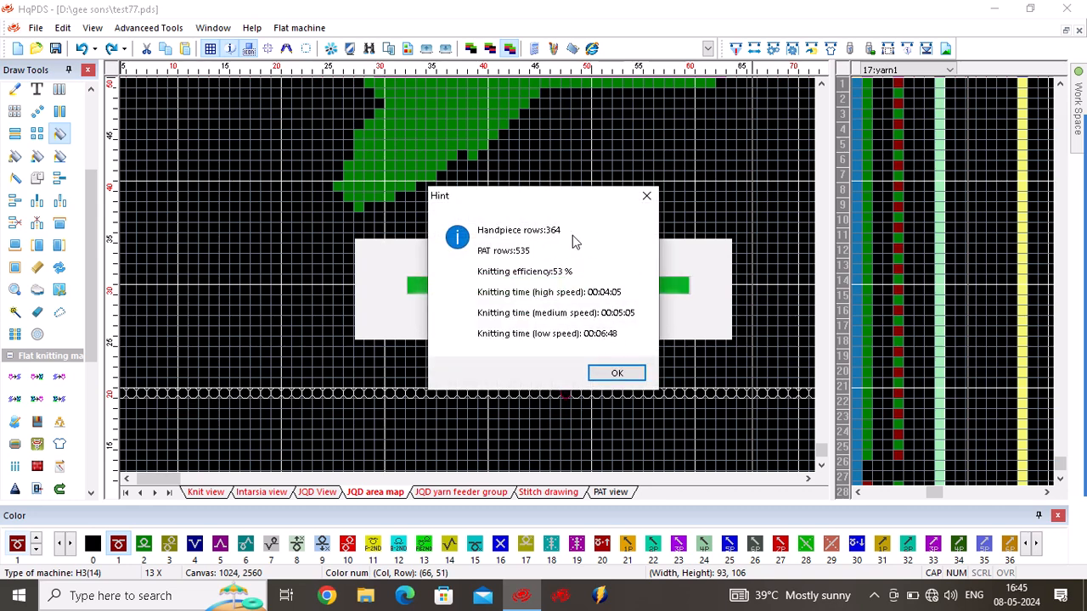
left_click(600, 372)
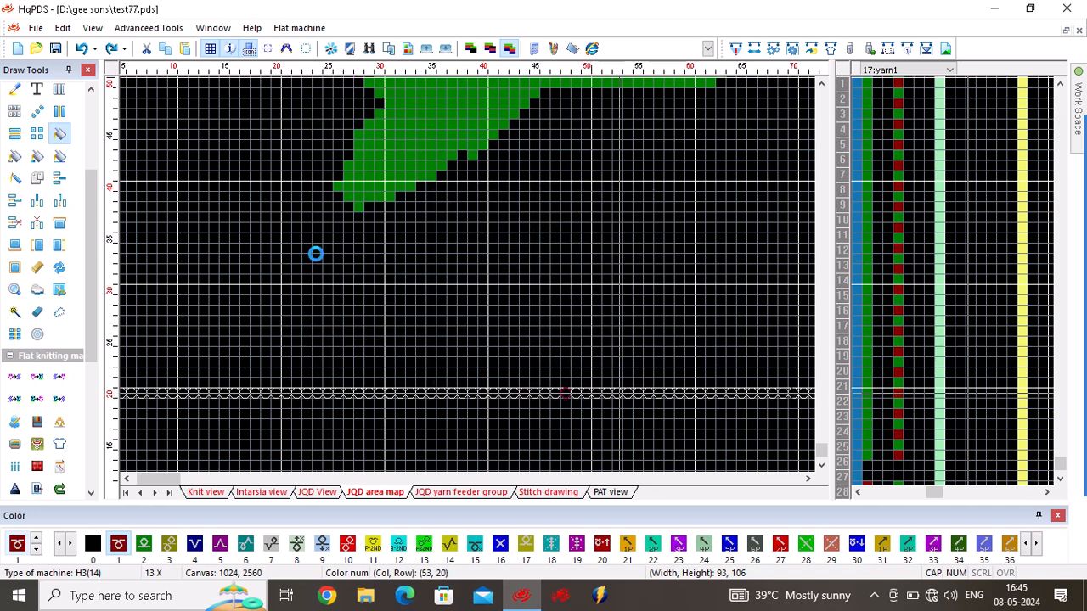
View the whole motif at 1x zoom in the JQD area map and JQD View
scroll(316, 254, "down", 10)
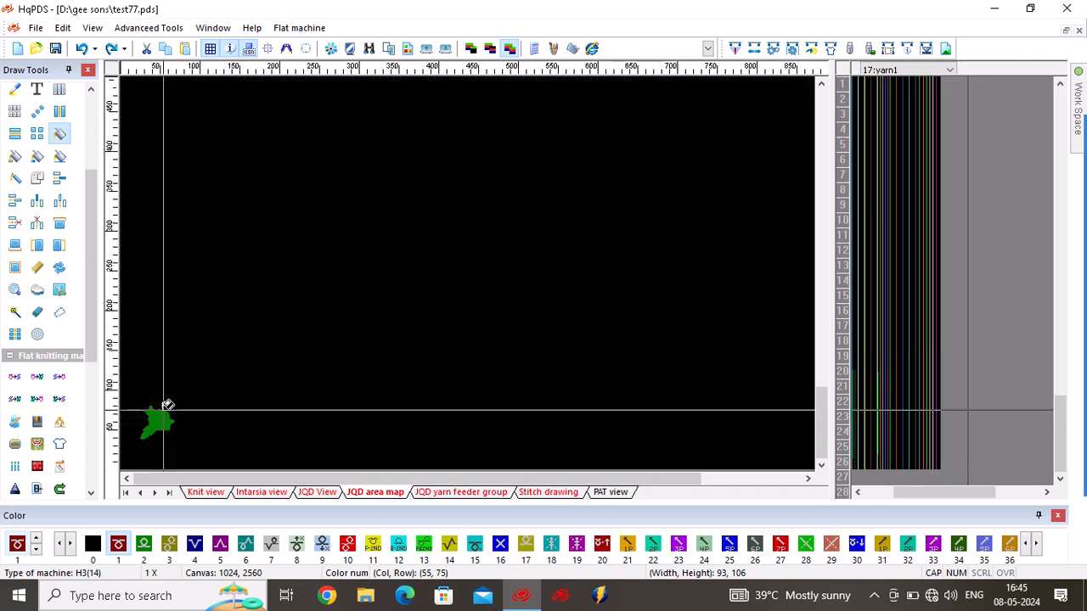
left_click(167, 406)
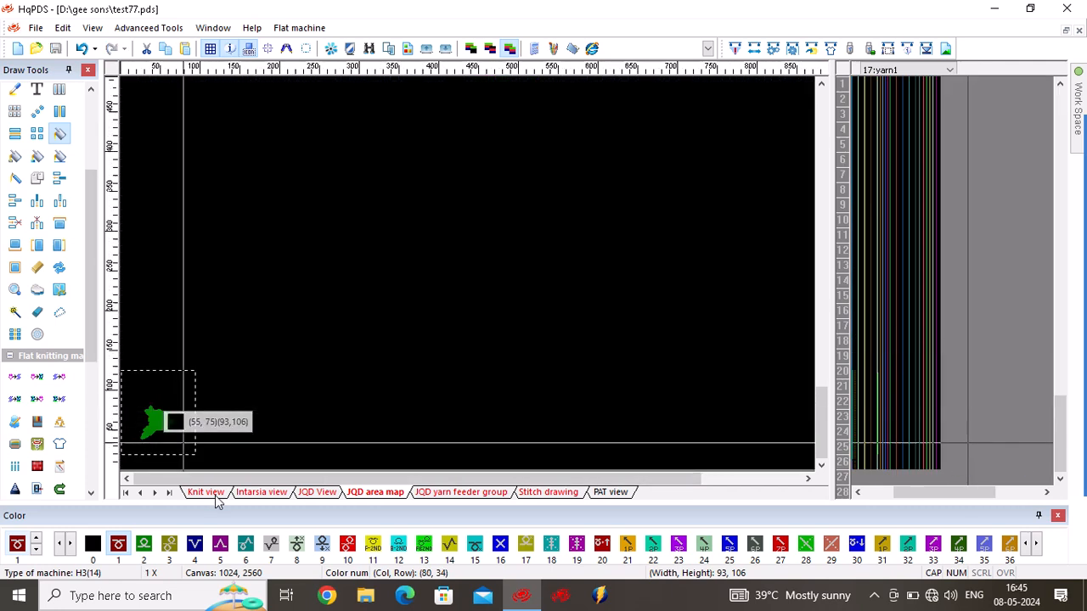
left_click(434, 496)
left_click(330, 496)
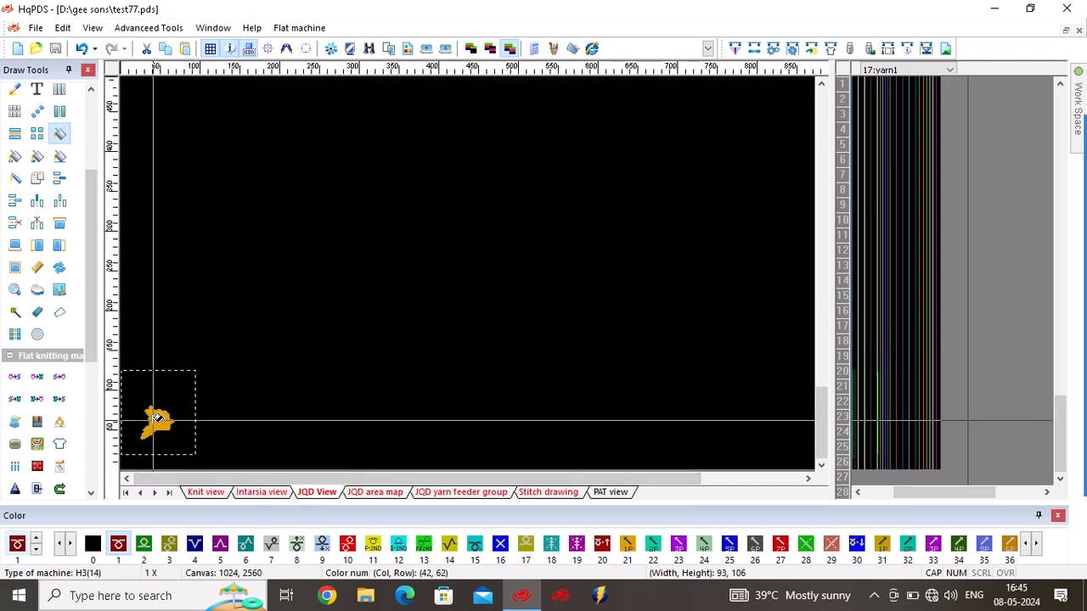
Examine the motif in the JQD yarn feeder group, JQD area map, Stitch drawing, JQD View, Intarsia view and Knit view
left_click(439, 498)
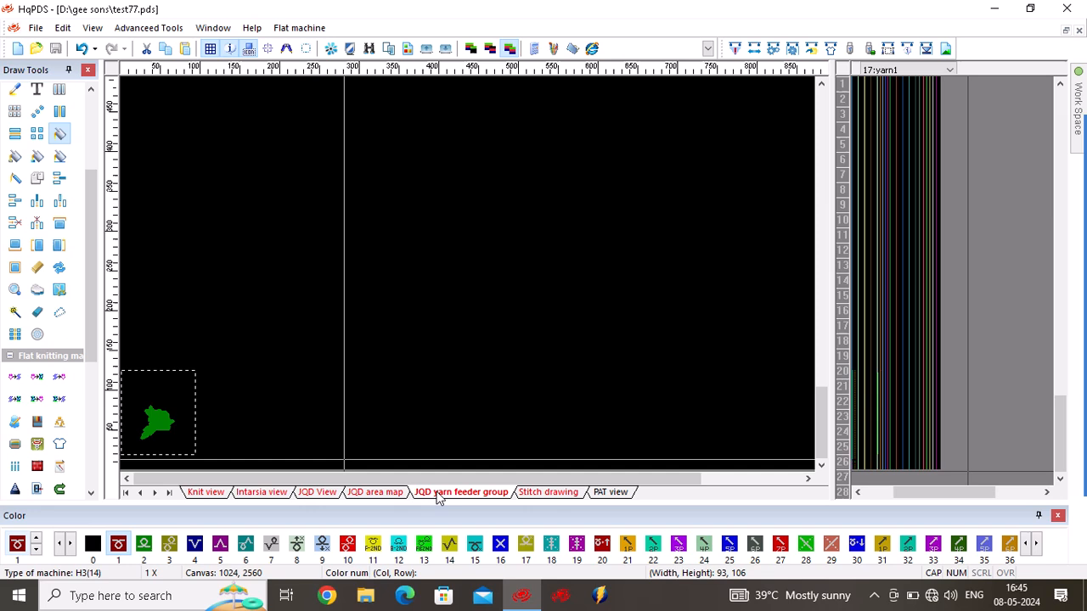
left_click(375, 496)
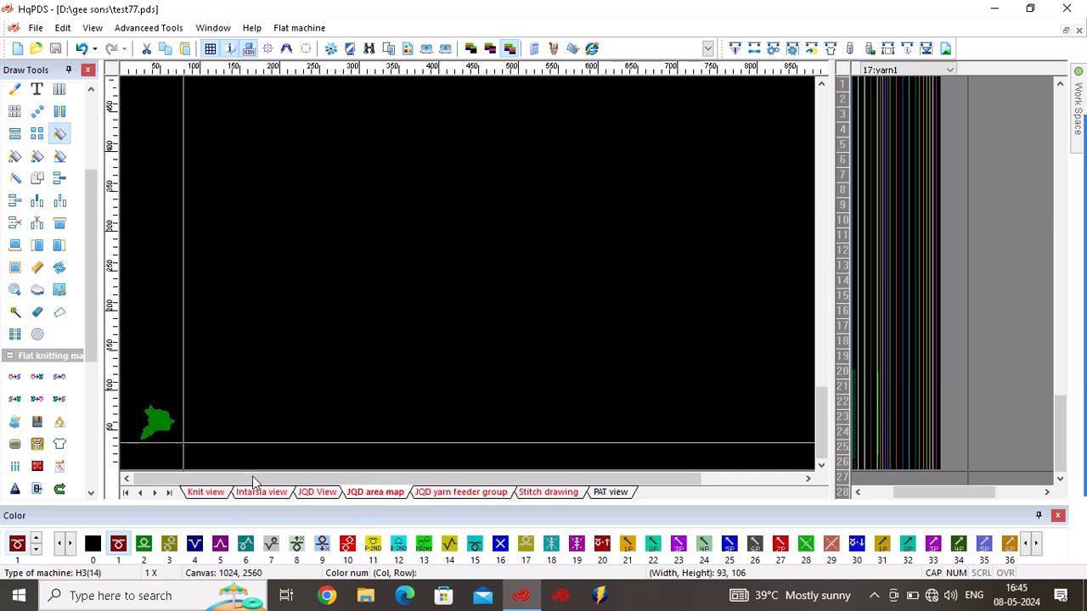
left_click(551, 494)
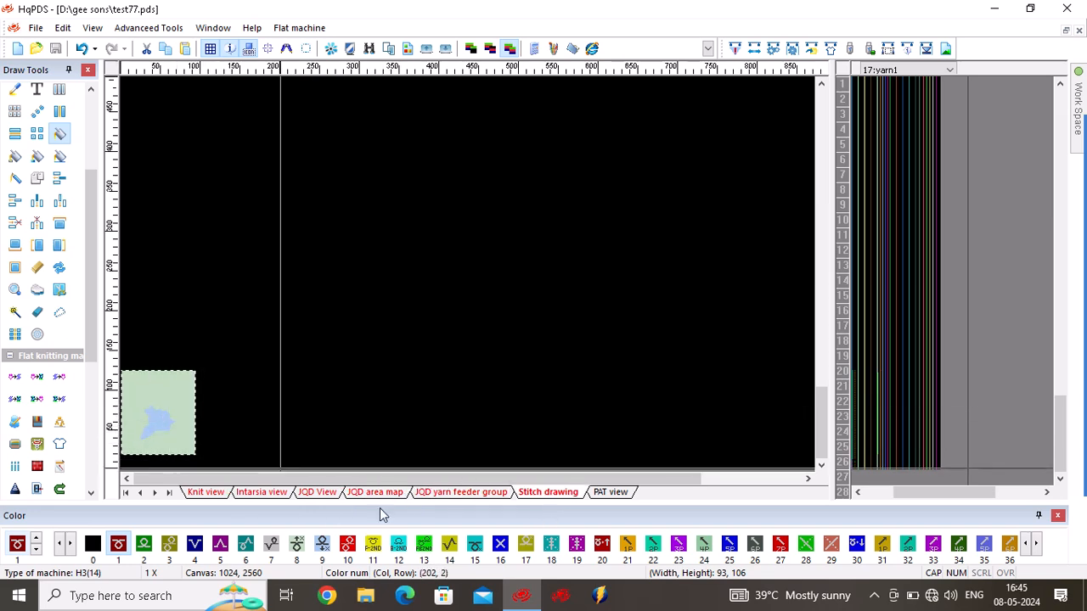
scroll(182, 374, "up", 2)
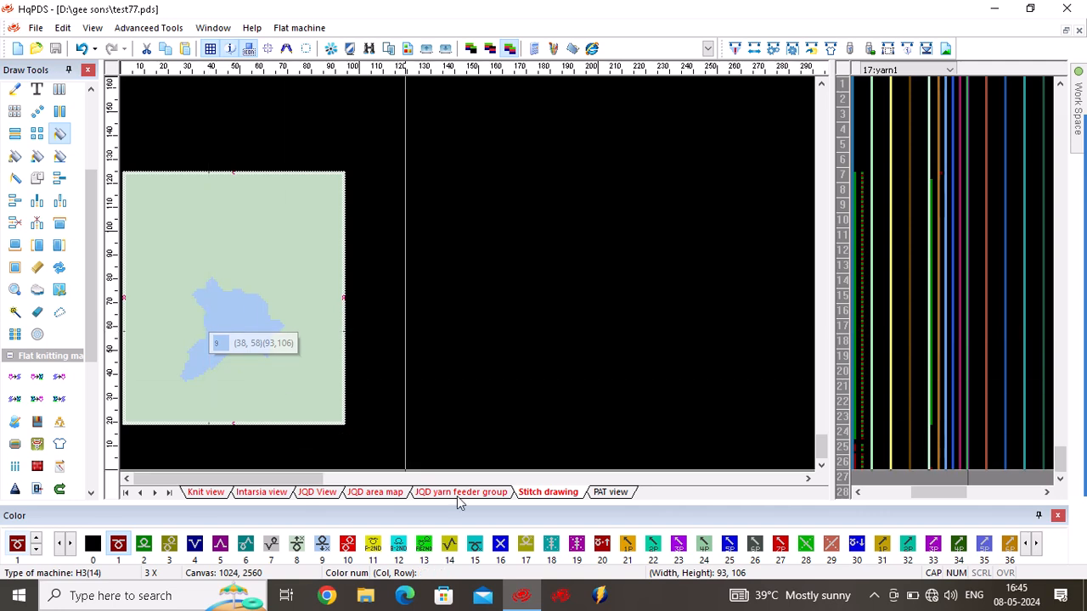
left_click(382, 493)
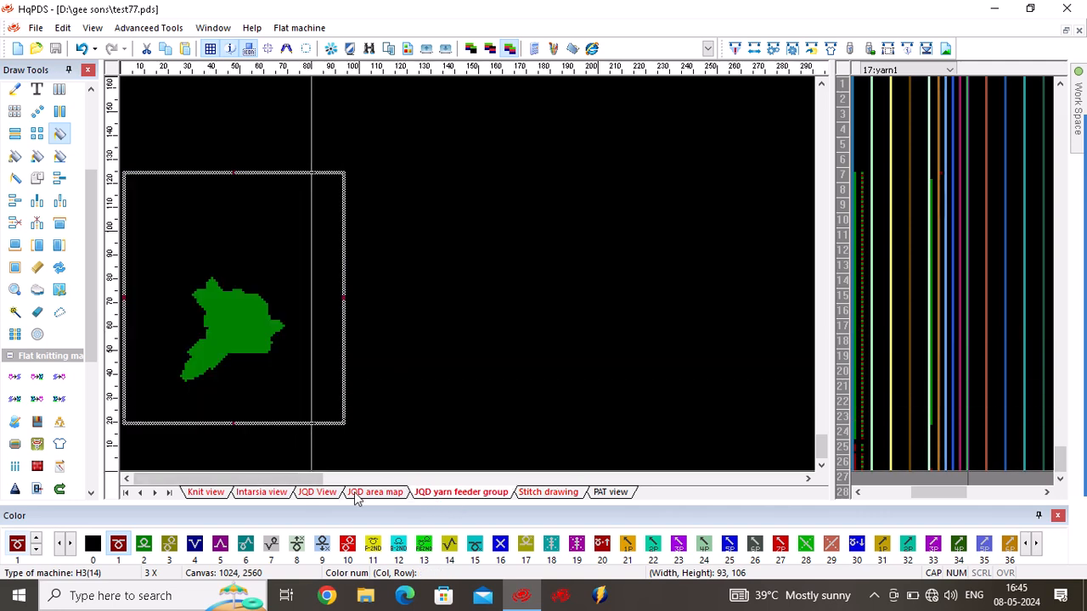
left_click(318, 493)
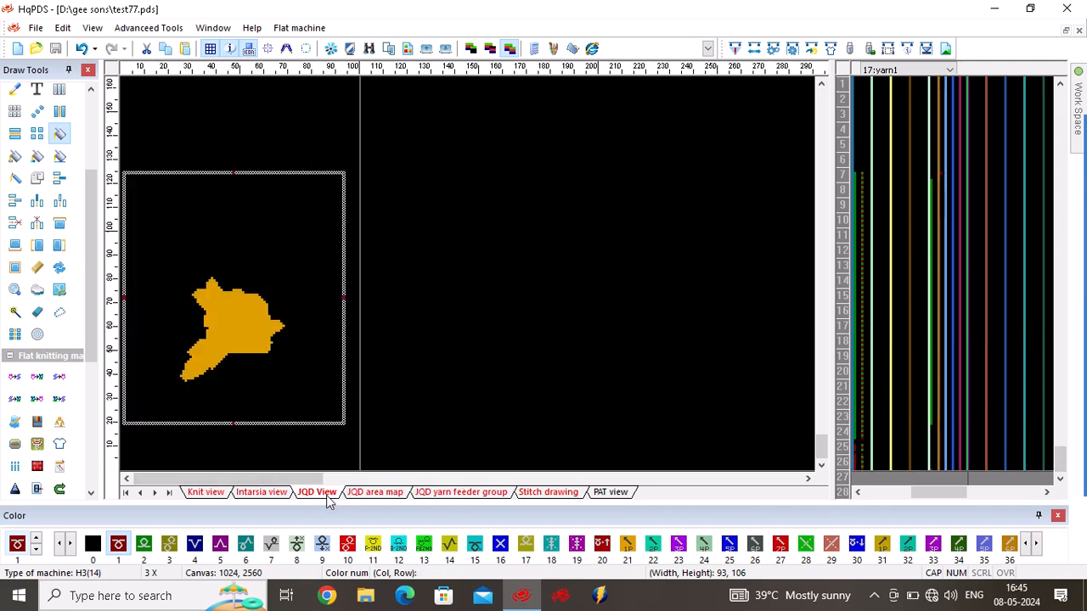
left_click(280, 499)
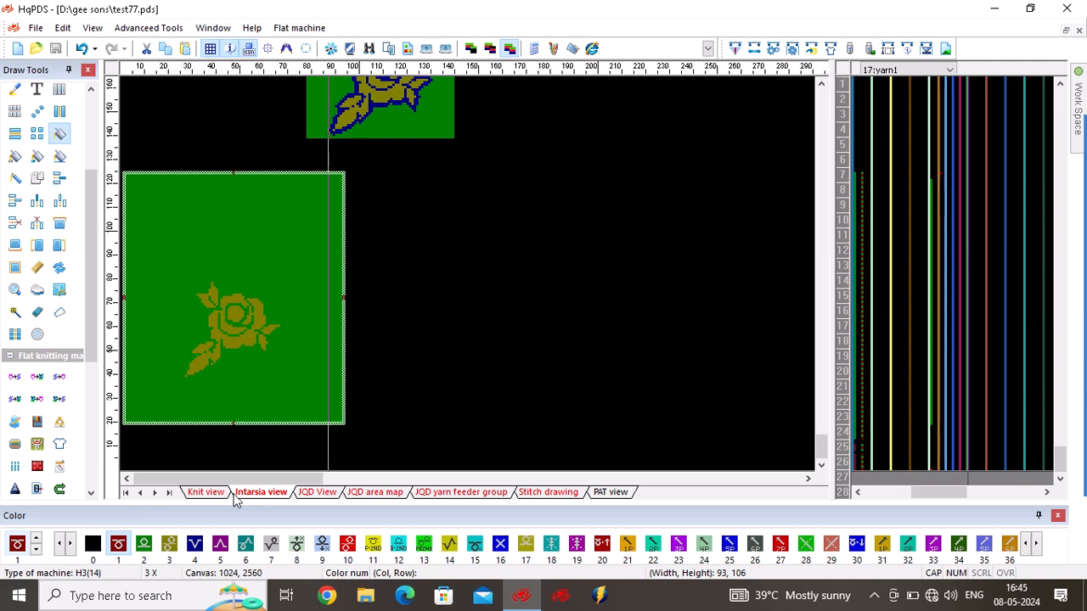
left_click(202, 496)
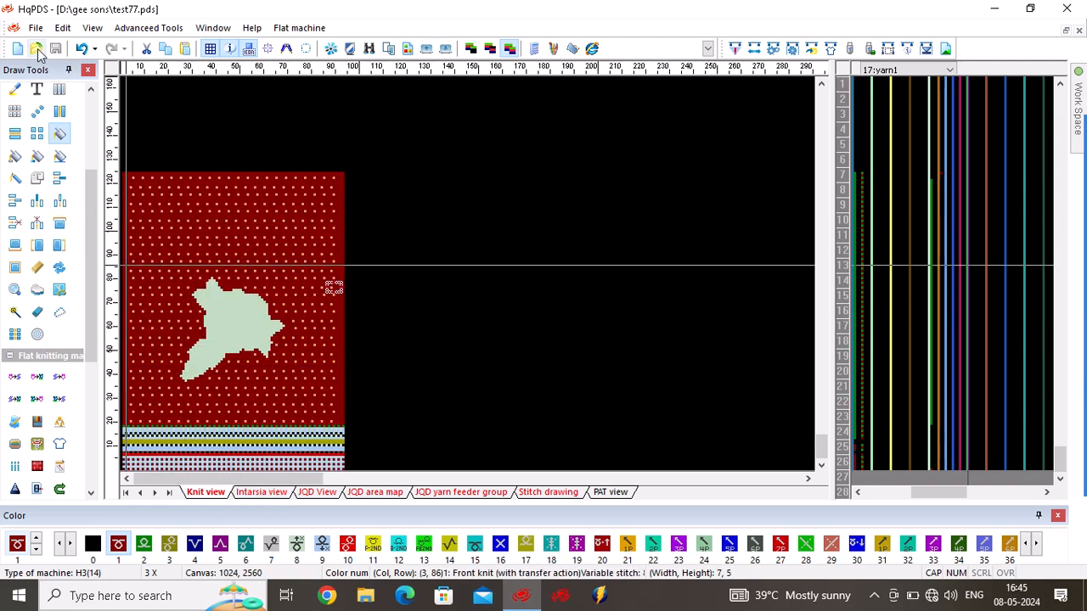
Compile the rose pattern and dismiss the compile result
left_click(734, 49)
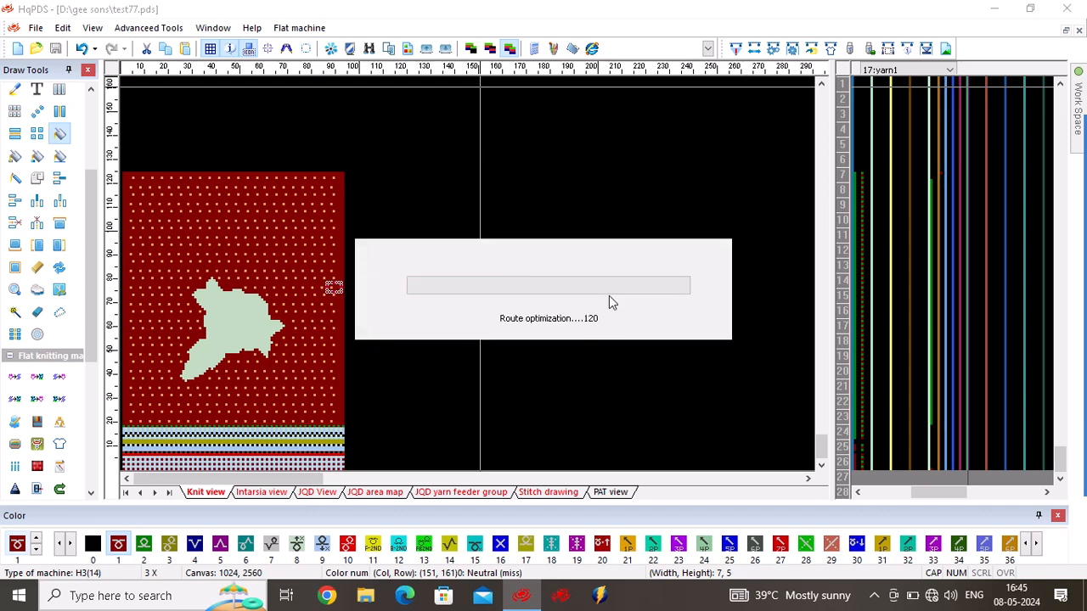
left_click(617, 373)
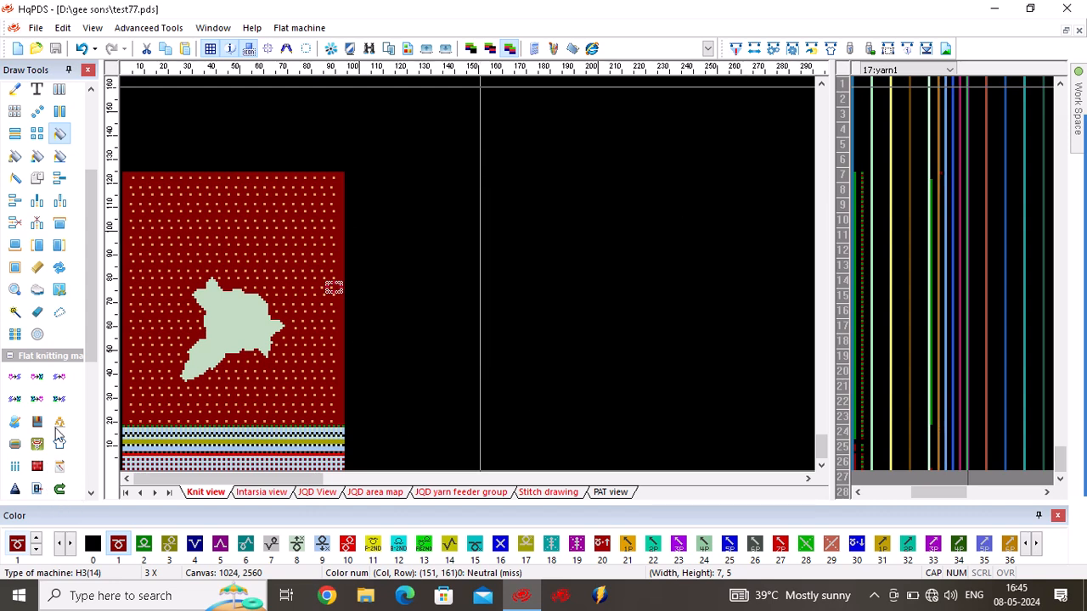
Expand the compiled pattern in Knit view to inspect its stitch rows, and undo the expansion
scroll(79, 387, "down", 5)
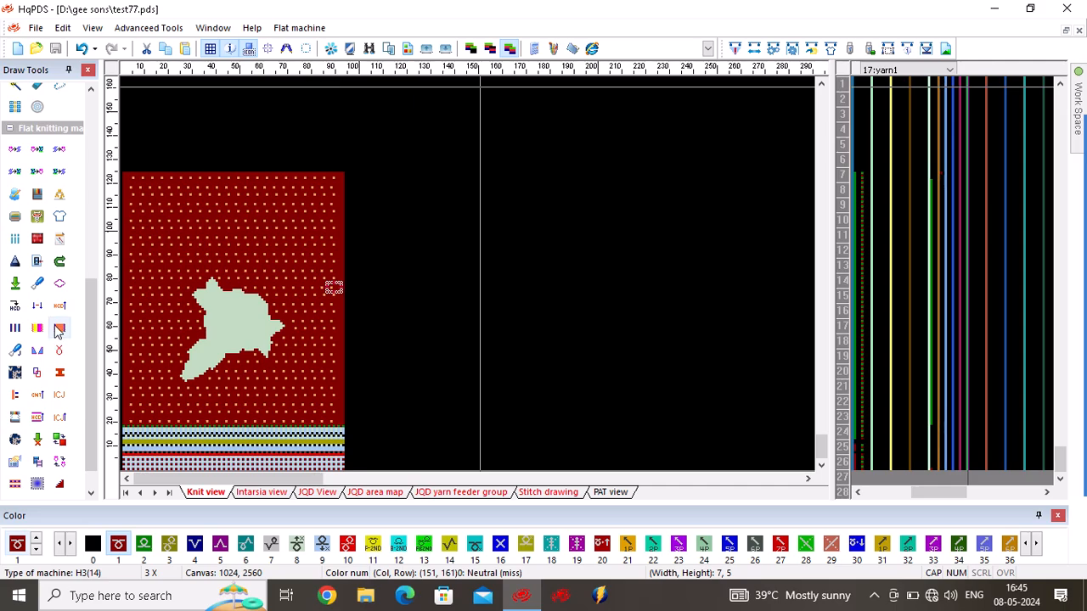
left_click(59, 305)
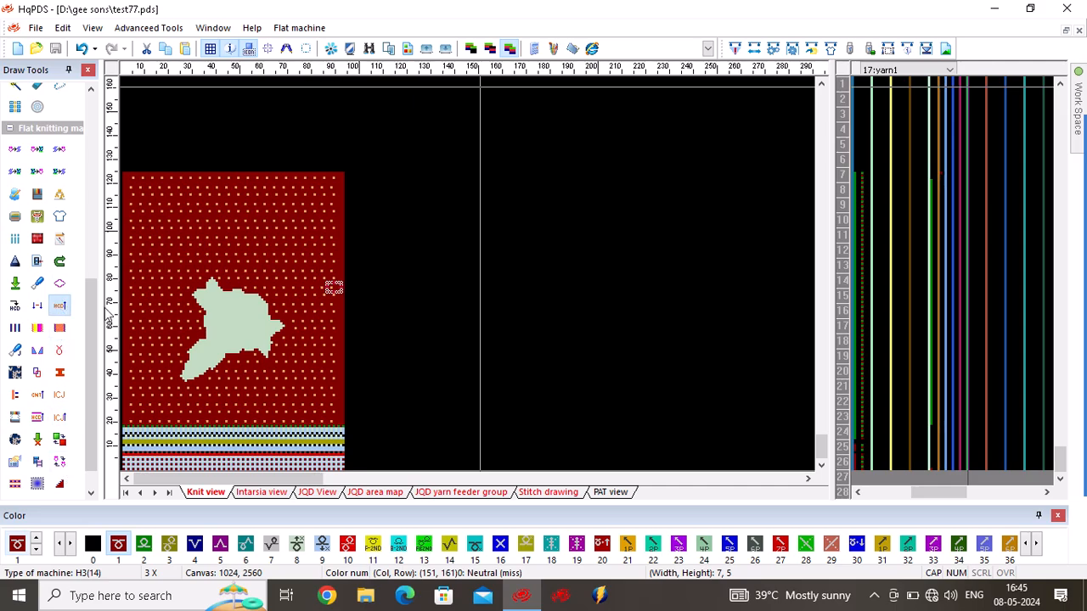
scroll(332, 287, "up", 3)
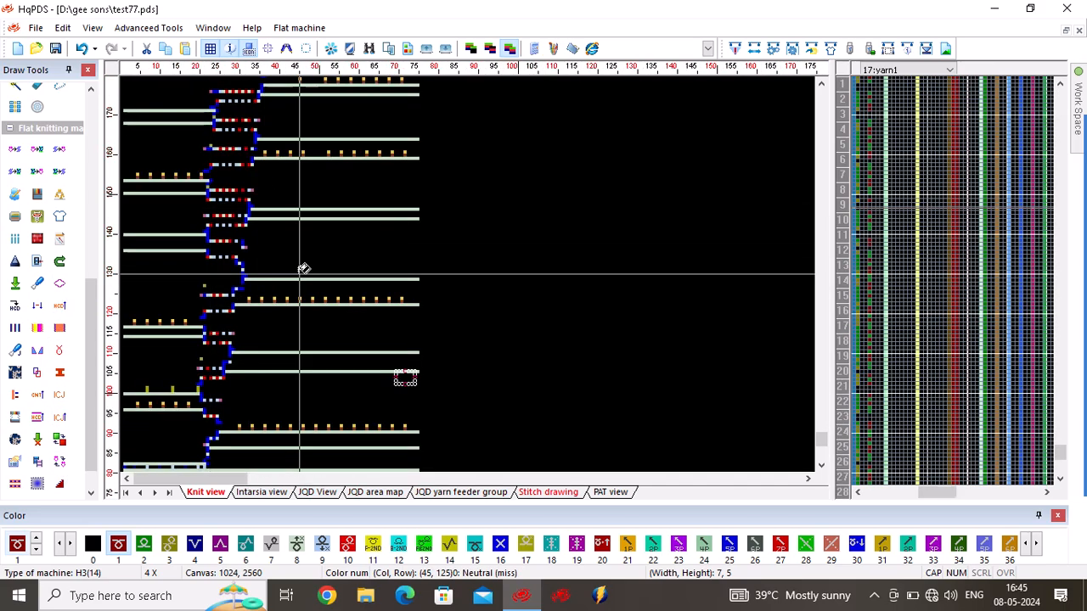
scroll(324, 281, "up", 5)
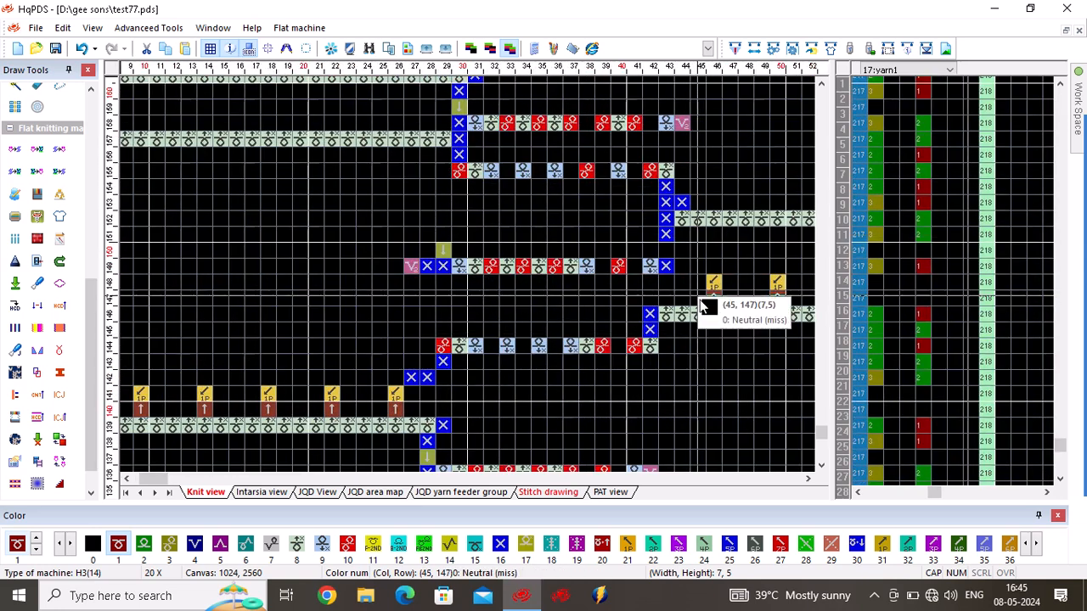
left_click(82, 48)
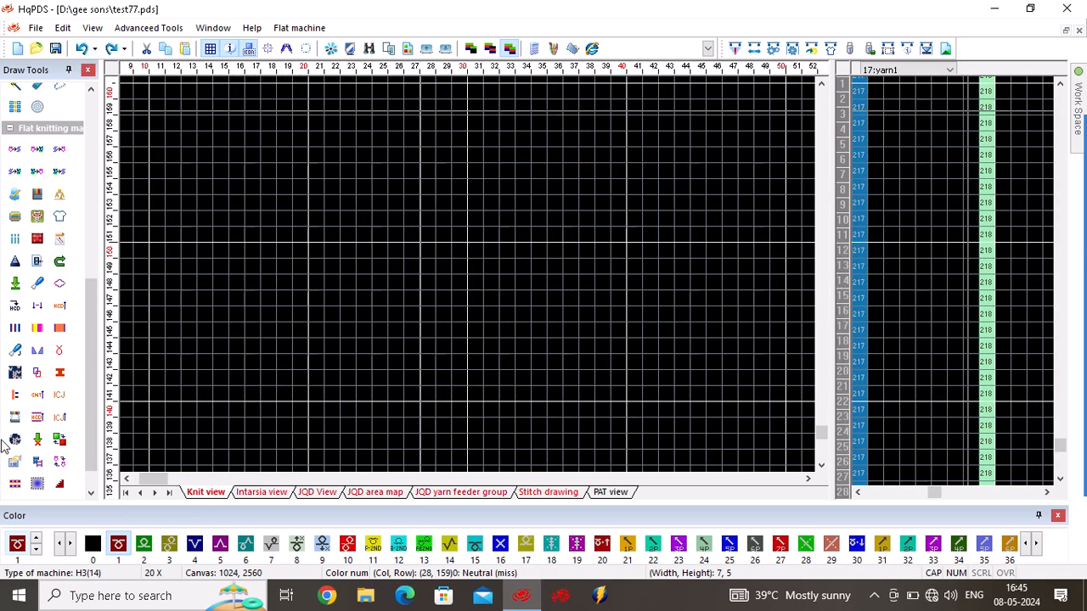
Generate the front 3D knitting simulation with yarn feeder 3 coloured red (ff0000) and JPG image export enabled
left_click(15, 372)
left_click(612, 231)
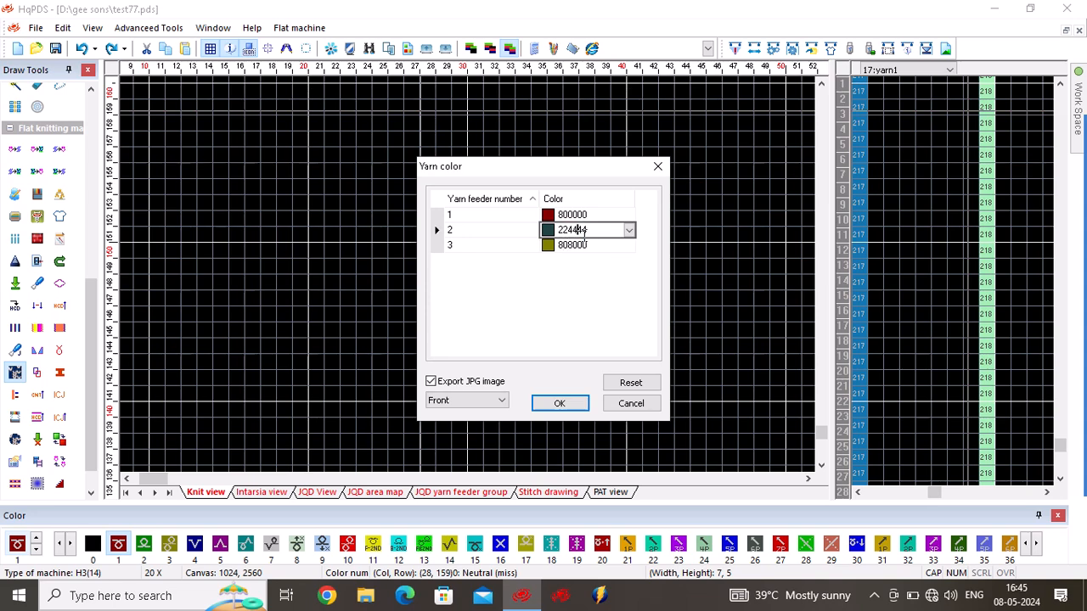
left_click(615, 244)
left_click(628, 245)
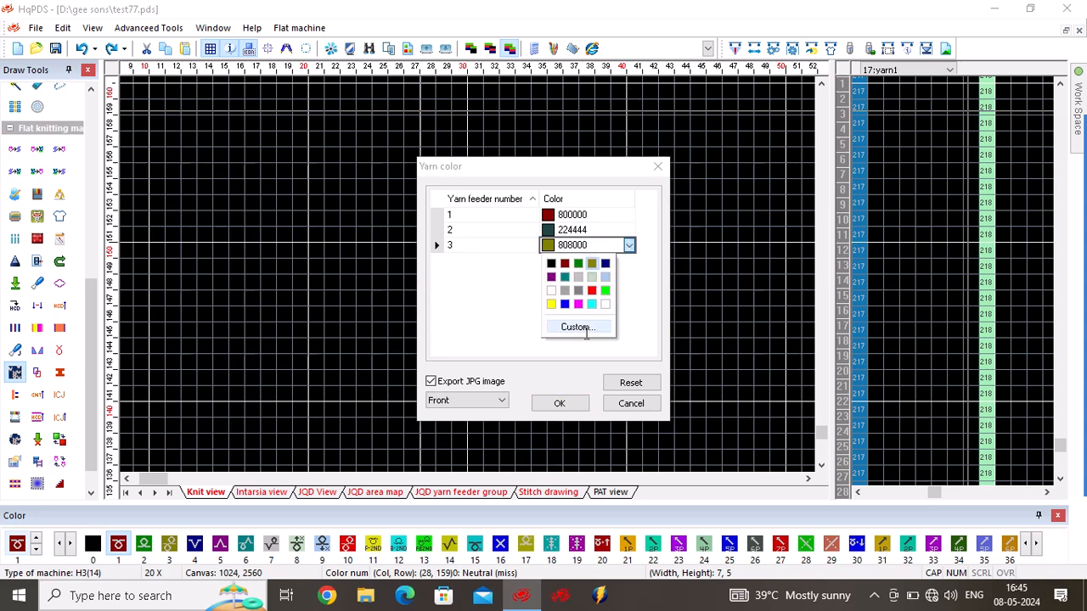
left_click(592, 292)
left_click(563, 405)
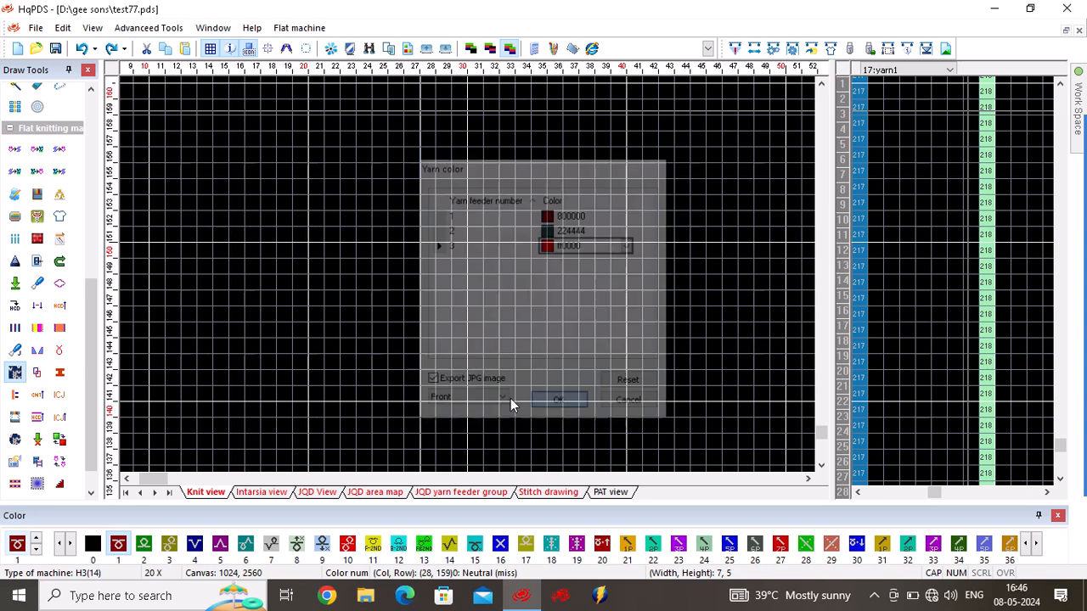
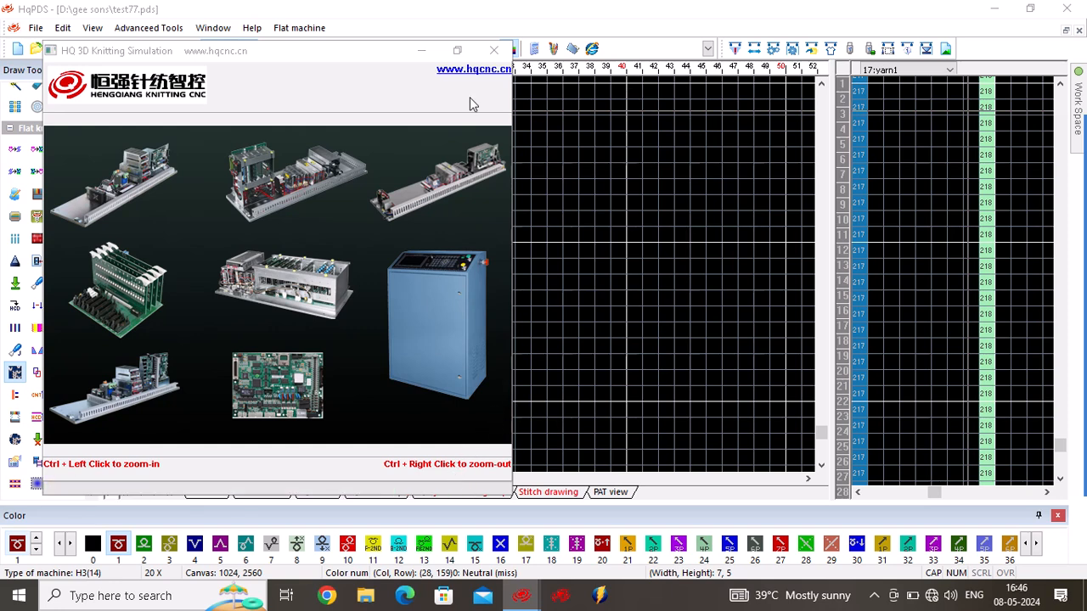
Maximize the 3D knitting simulation and zoom out to view the whole rose on the front of the fabric
left_click(456, 50)
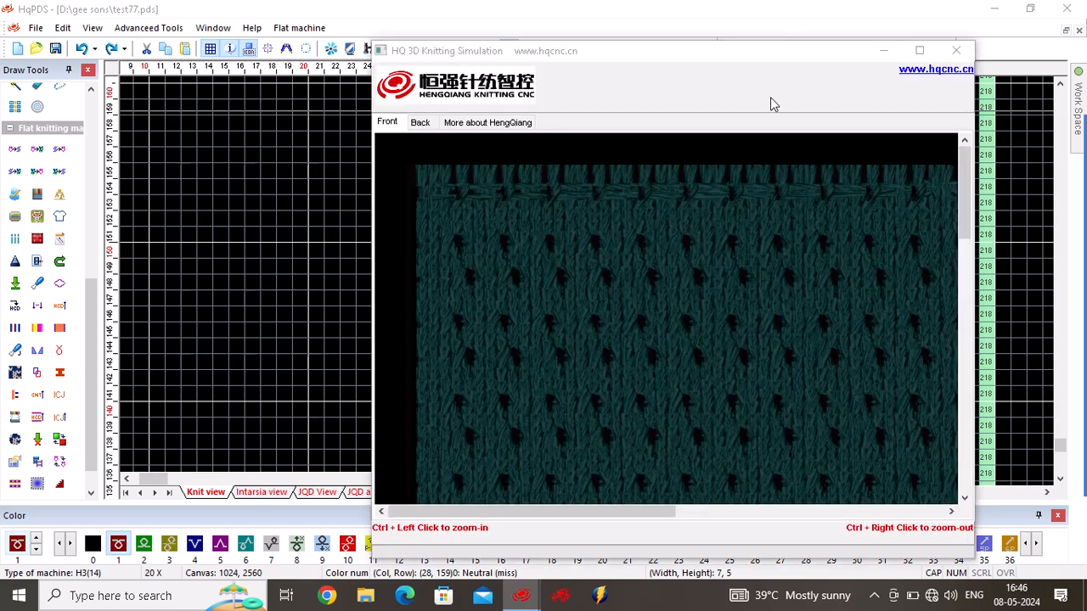
left_click(920, 52)
scroll(594, 416, "down", 3)
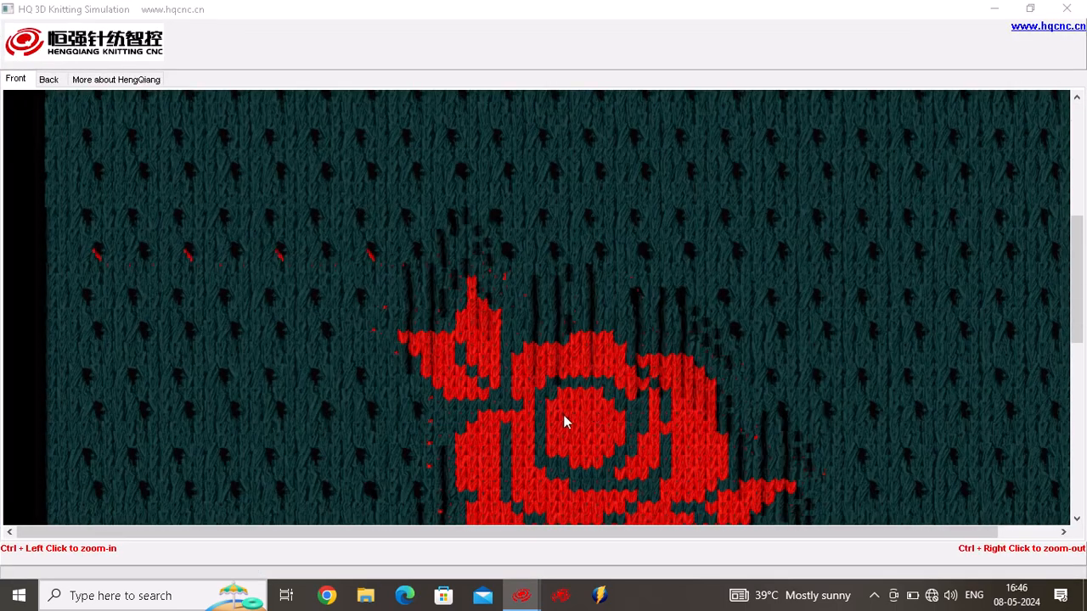
right_click(564, 416, "ctrl")
right_click(437, 405, "ctrl")
right_click(424, 407, "ctrl")
right_click(276, 439, "ctrl")
right_click(274, 431, "ctrl")
right_click(272, 430, "ctrl")
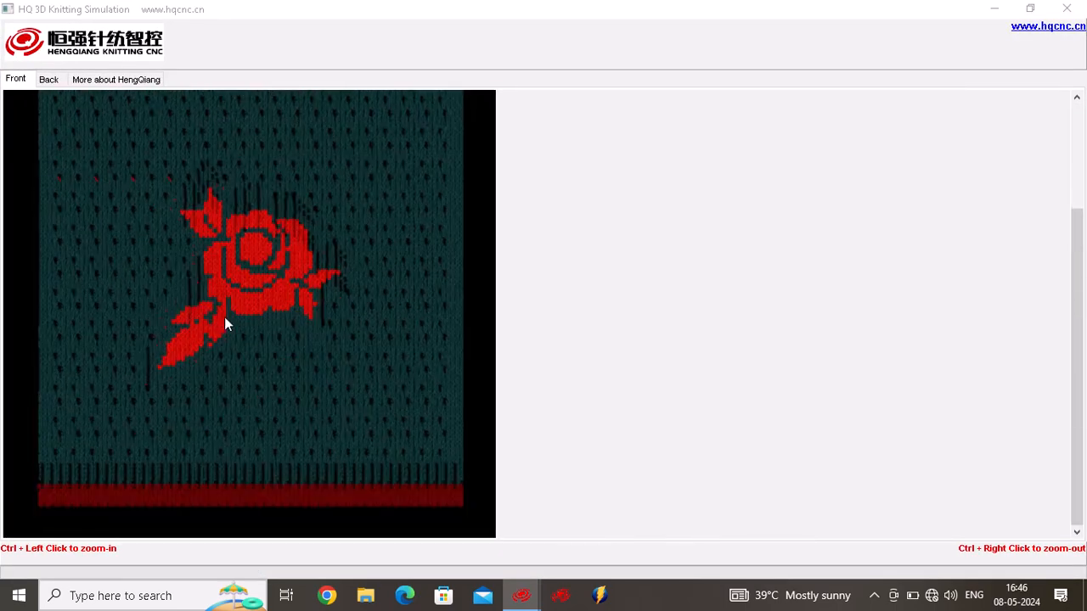
Examine the rose's stitches and outline on the simulated front at several zoom levels
left_click(204, 322, "ctrl")
left_click(204, 322, "ctrl")
left_click(204, 321, "ctrl")
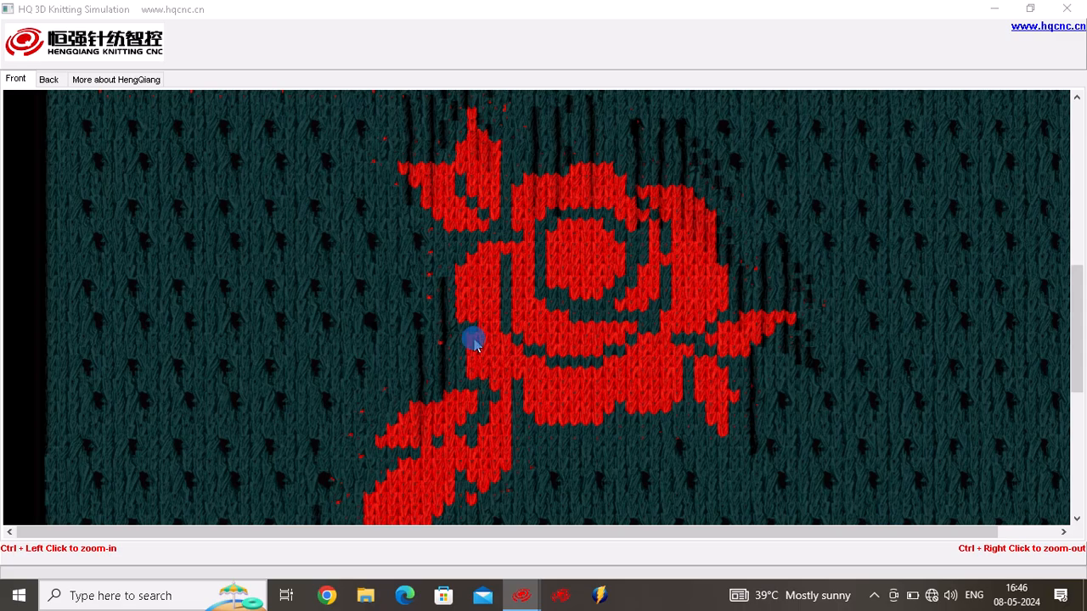
scroll(601, 361, "down", 4)
scroll(600, 360, "up", 4)
right_click(517, 332, "ctrl")
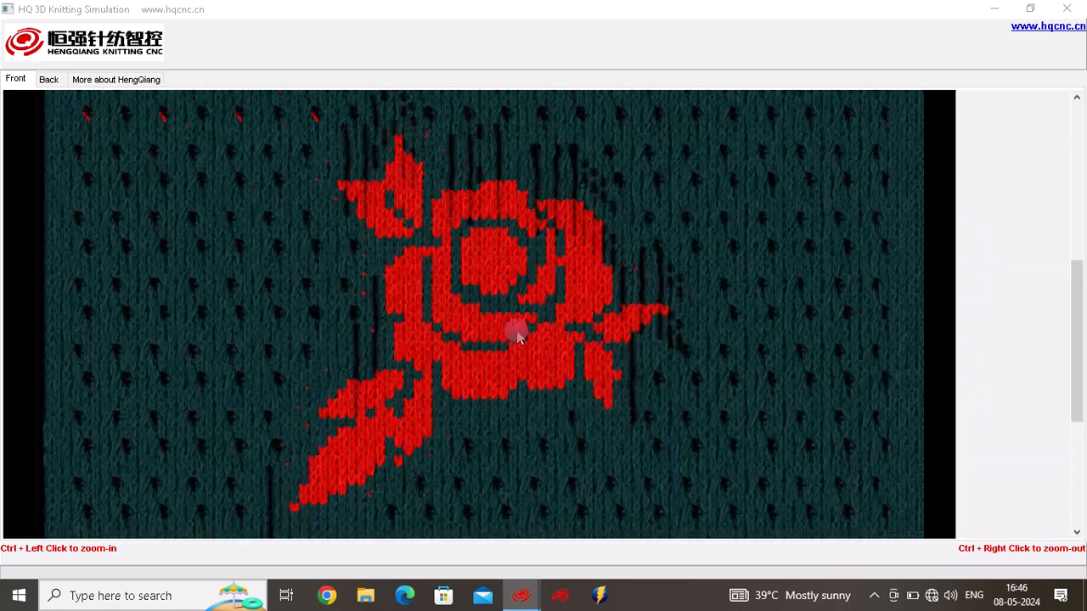
right_click(517, 332, "ctrl")
right_click(327, 320, "ctrl")
right_click(322, 322, "ctrl")
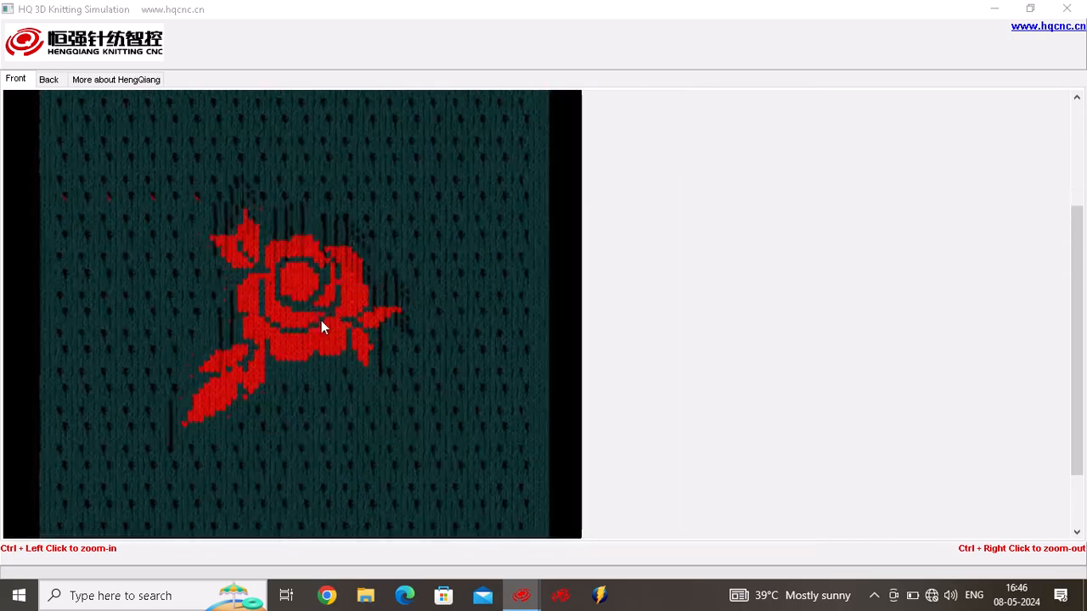
left_click(270, 345, "ctrl")
left_click(268, 343, "ctrl")
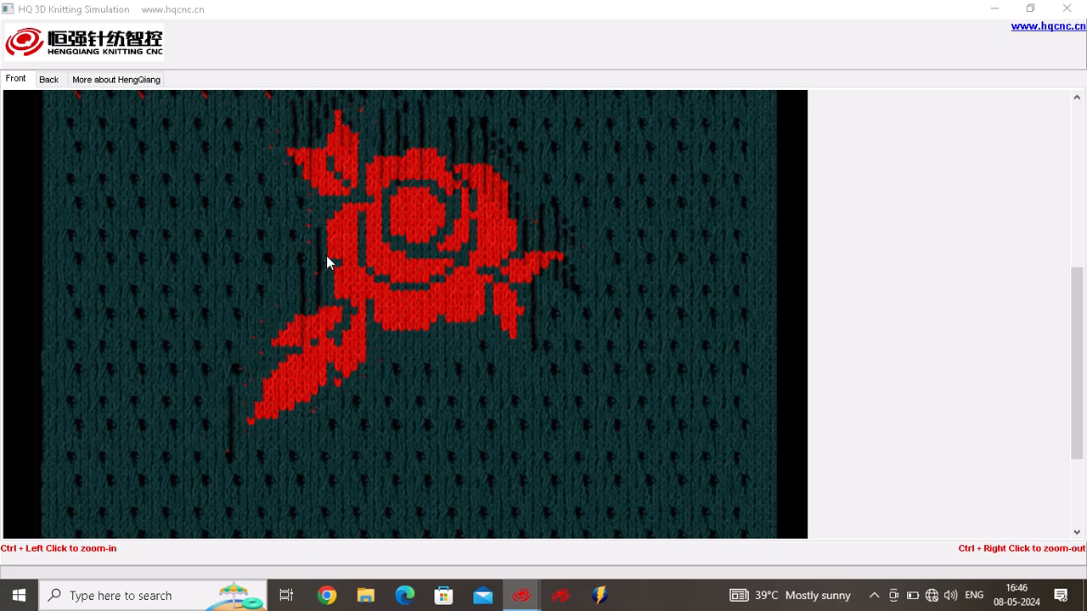
Place the 3D simulation window beside the pattern, compare its rose with Knit view and Intarsia view, and minimize the simulation
left_click(1029, 8)
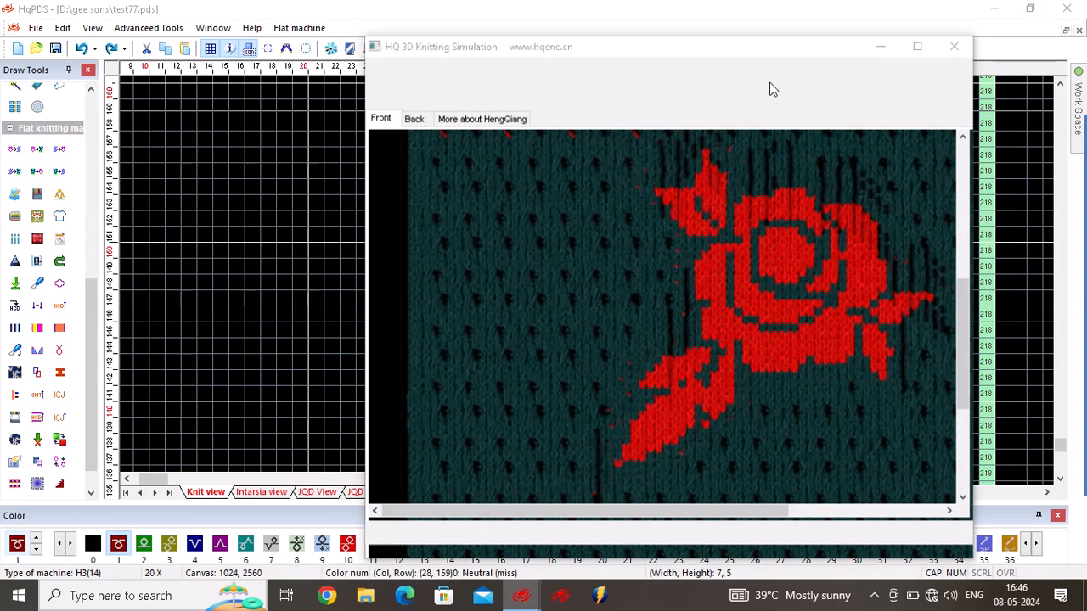
left_click(674, 288, "ctrl")
right_click(673, 288, "ctrl")
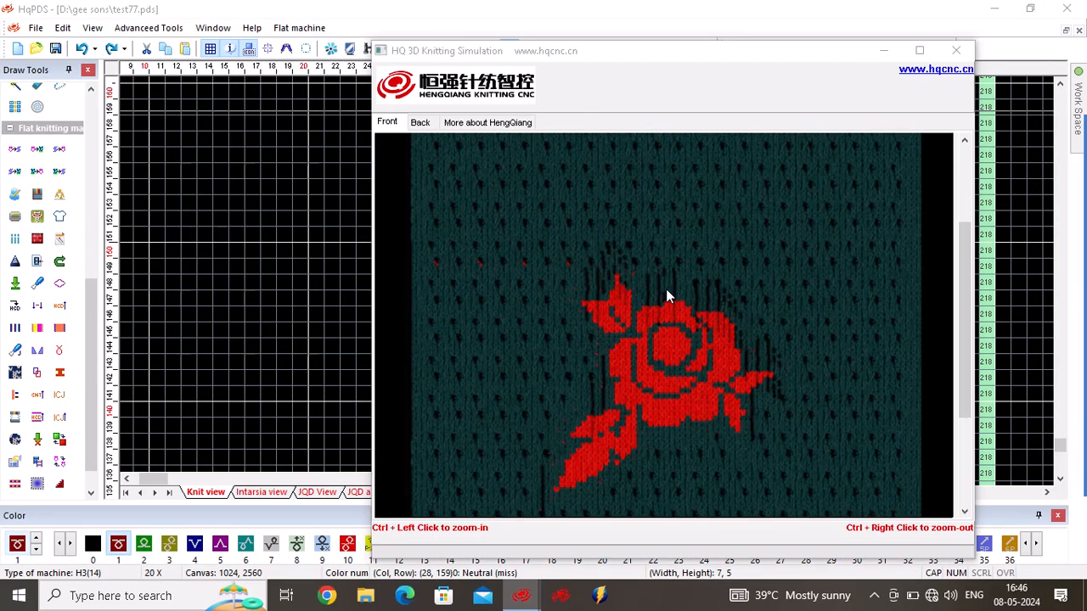
left_click_drag(723, 48, 868, 18)
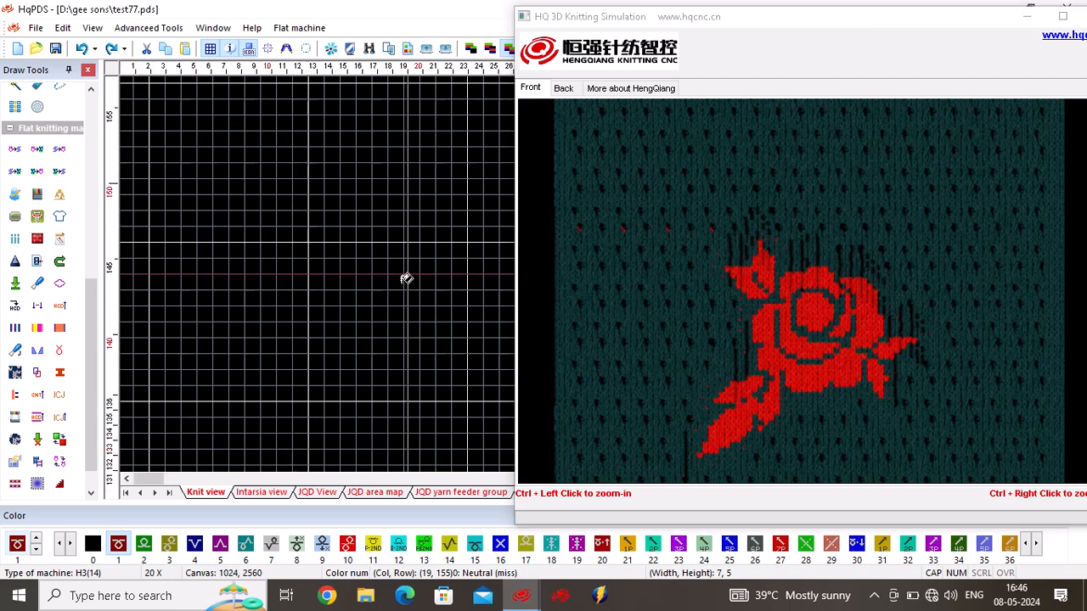
scroll(347, 281, "down", 5)
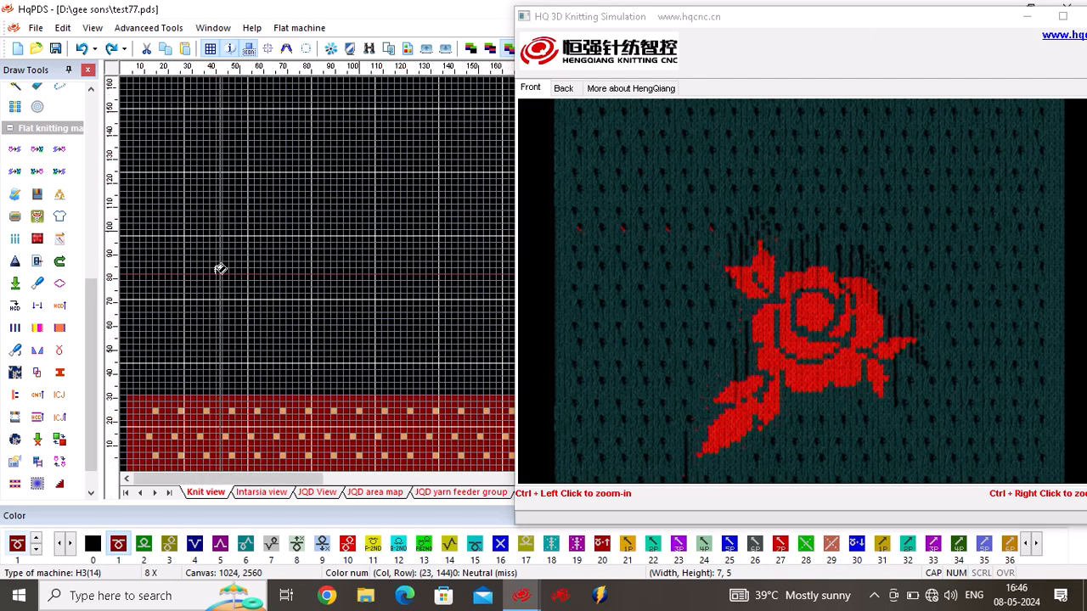
scroll(208, 271, "down", 3)
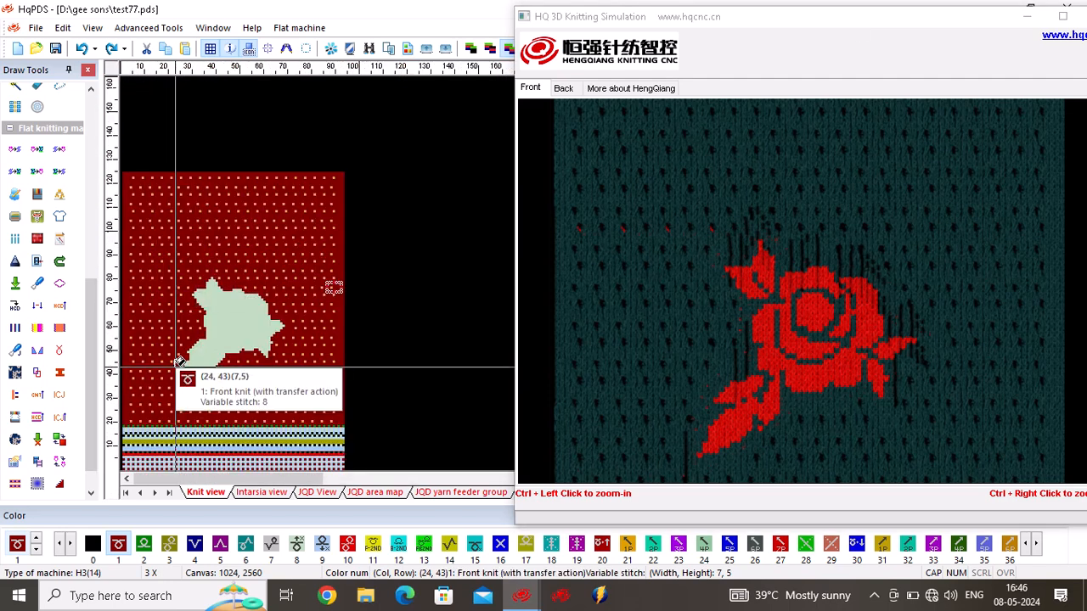
left_click(255, 492)
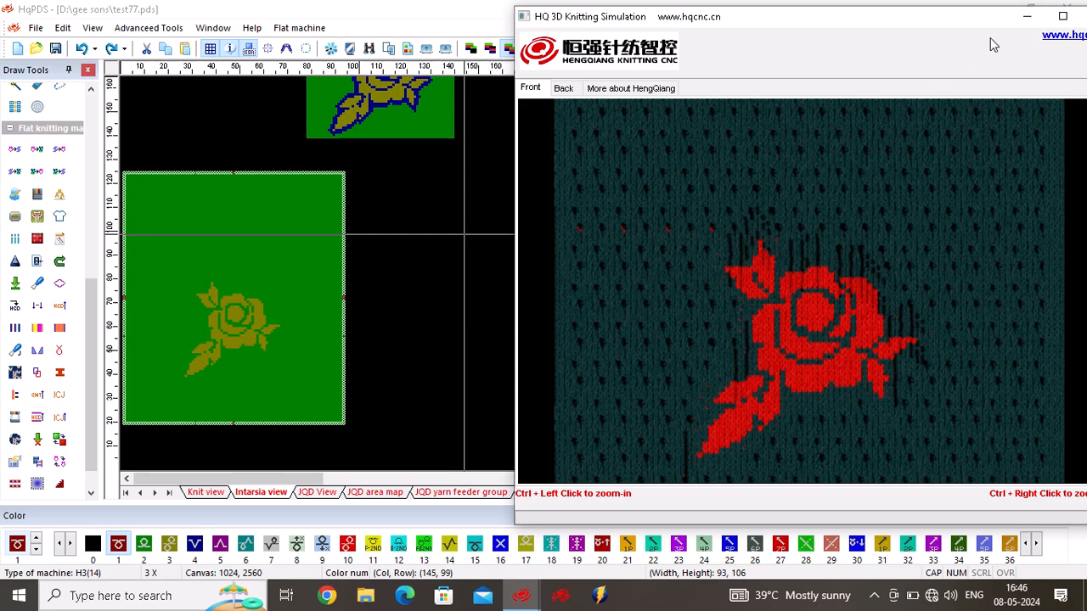
left_click(1028, 17)
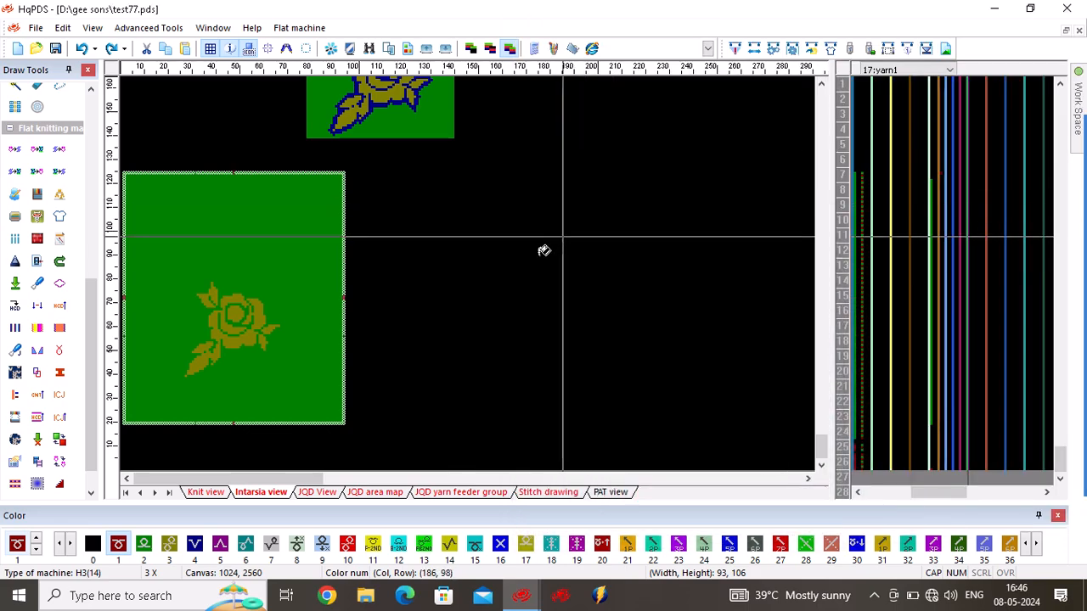
Start a text on the empty canvas beside the rose pattern and replace its existing content with THANKS
left_click(429, 247)
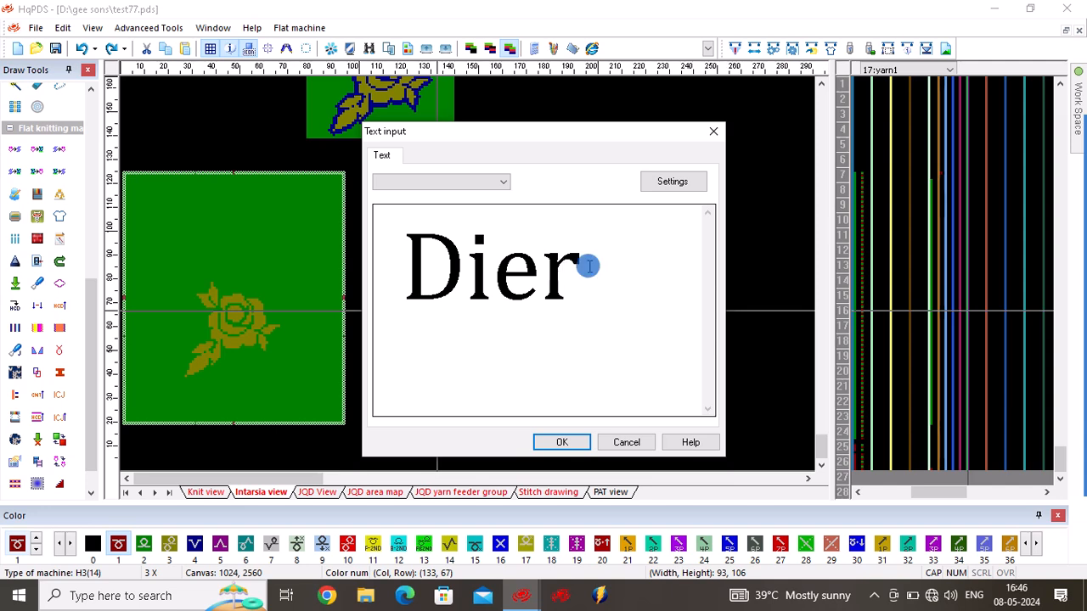
left_click_drag(589, 267, 386, 272)
type("TH")
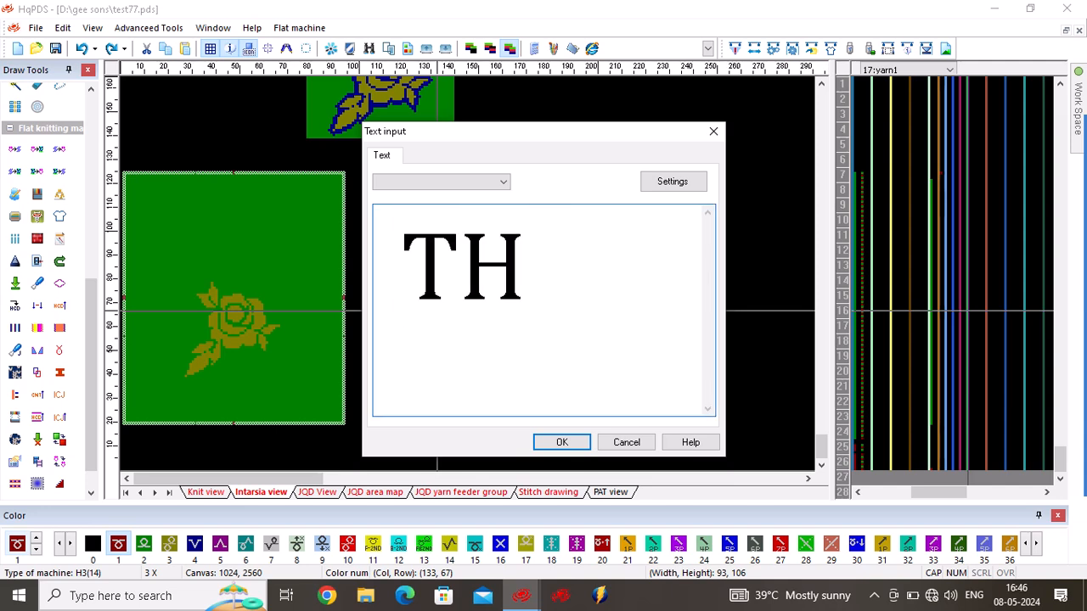
type("ANKS")
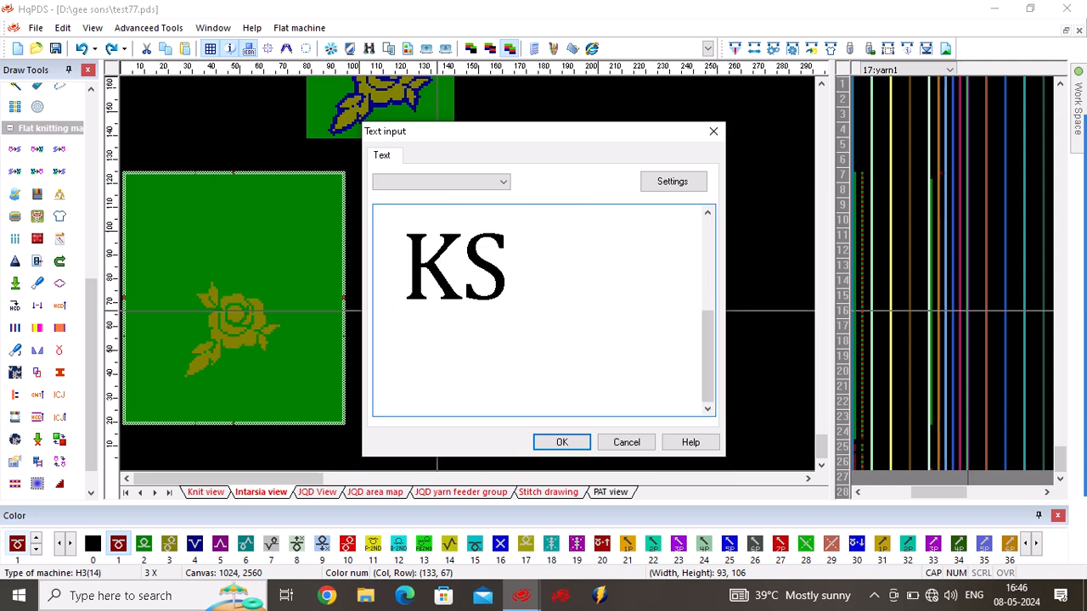
Clear the word THANKS from the text input
key("BackSpace")
key("BackSpace")
key("BackSpace")
key("BackSpace")
key("BackSpace")
key("BackSpace")
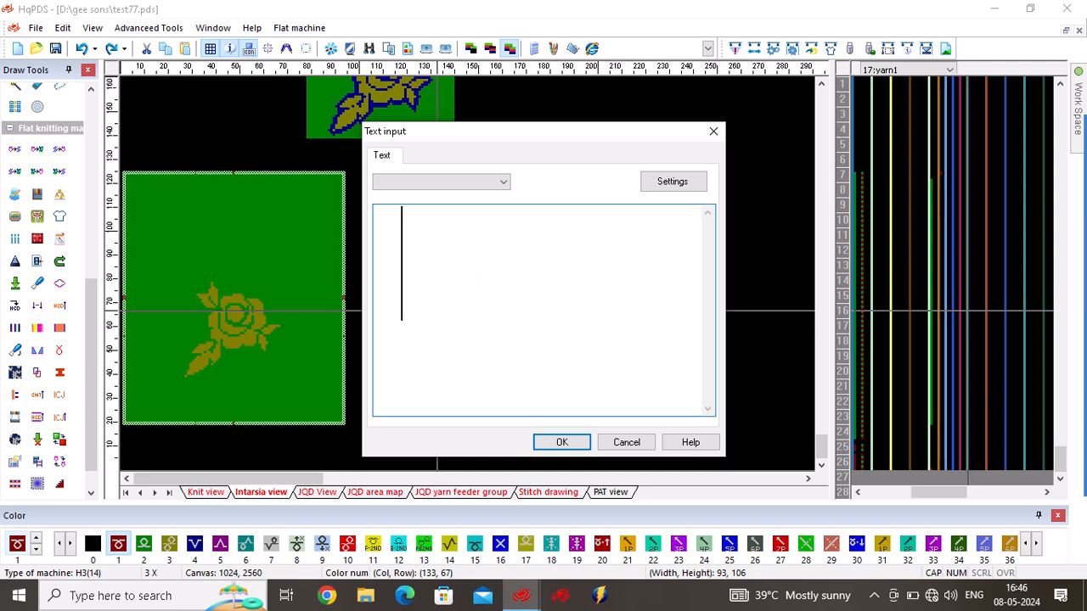
Set the text's font size to 22 and enter THANKS FOR WATCHING LIKE SHERE
left_click(668, 190)
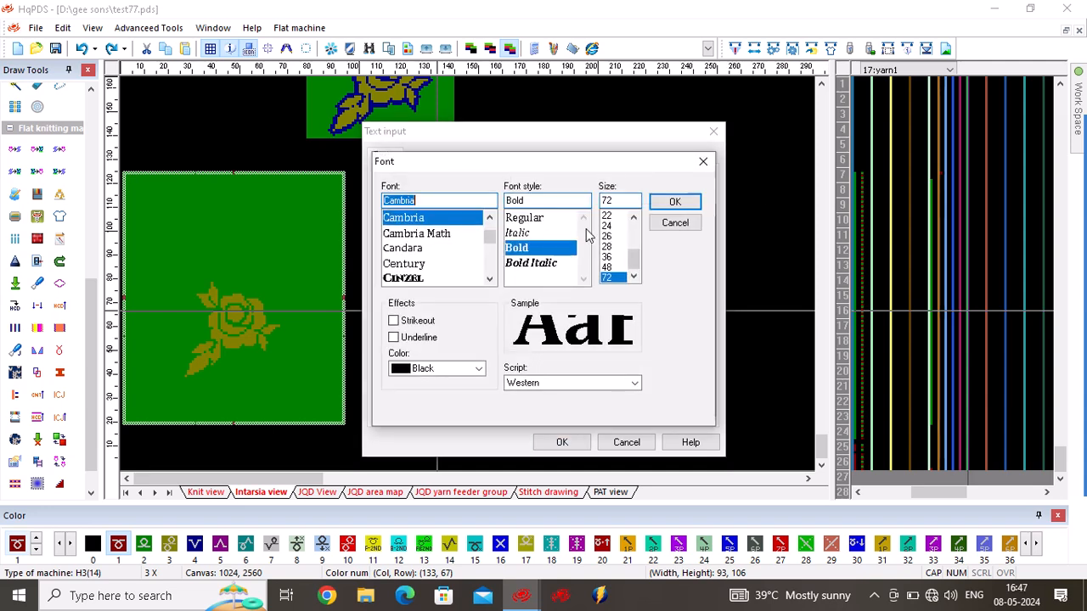
left_click(613, 222)
left_click(675, 201)
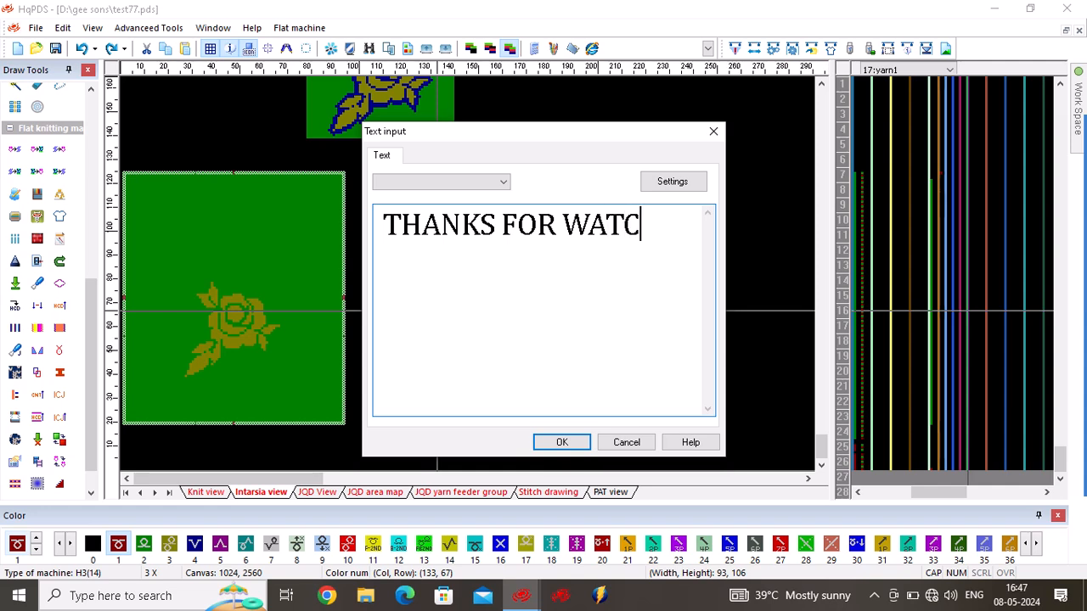
type("G LIKE")
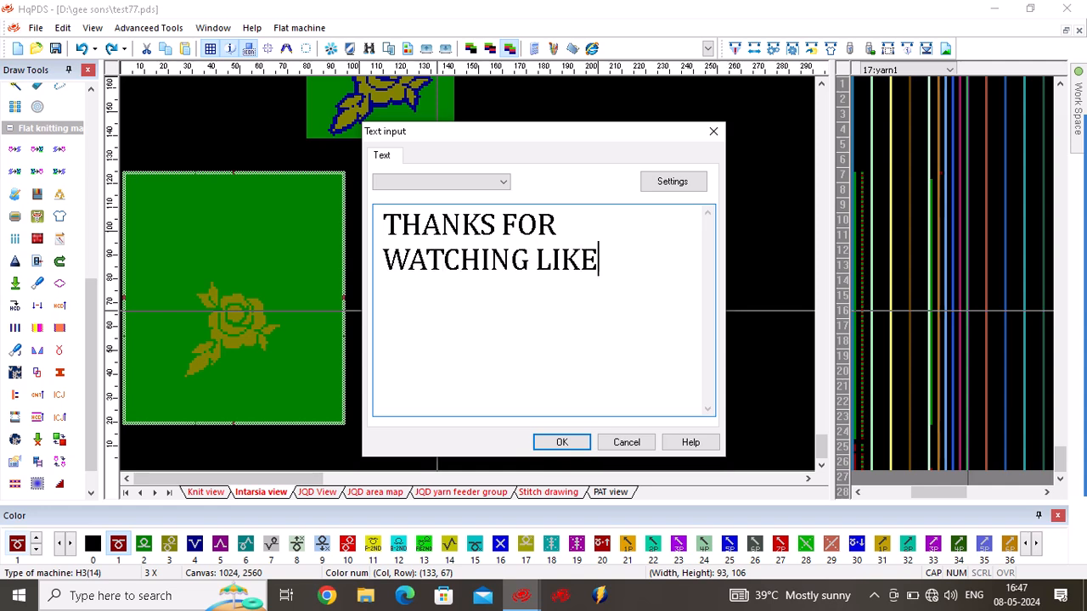
type(" SHERE")
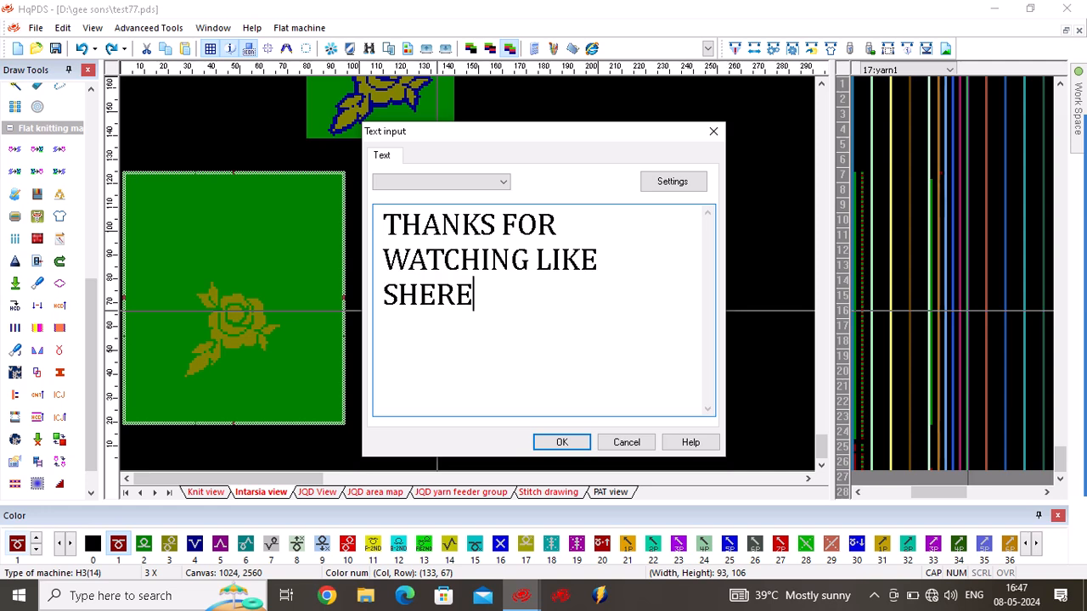